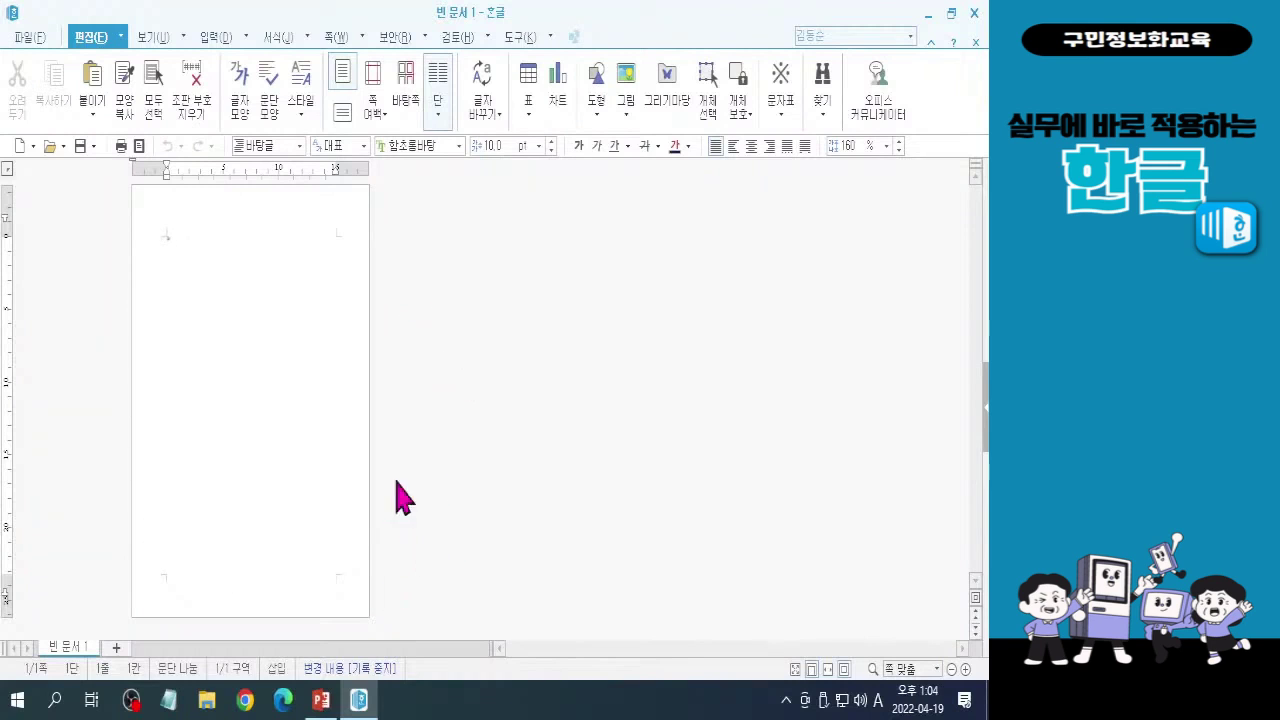
Set the blank document's zoom level to 125%.
{"action": "left_click", "coordinate": [937, 674]}
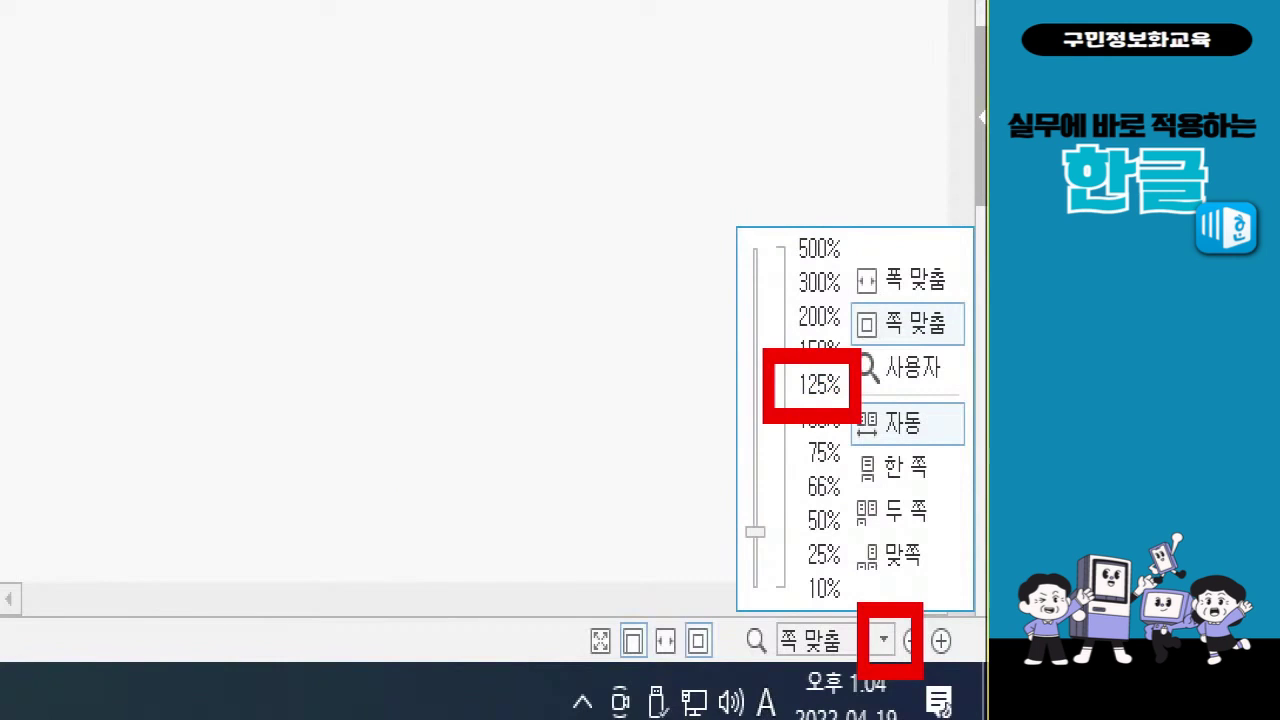
{"action": "left_click", "coordinate": [884, 640]}
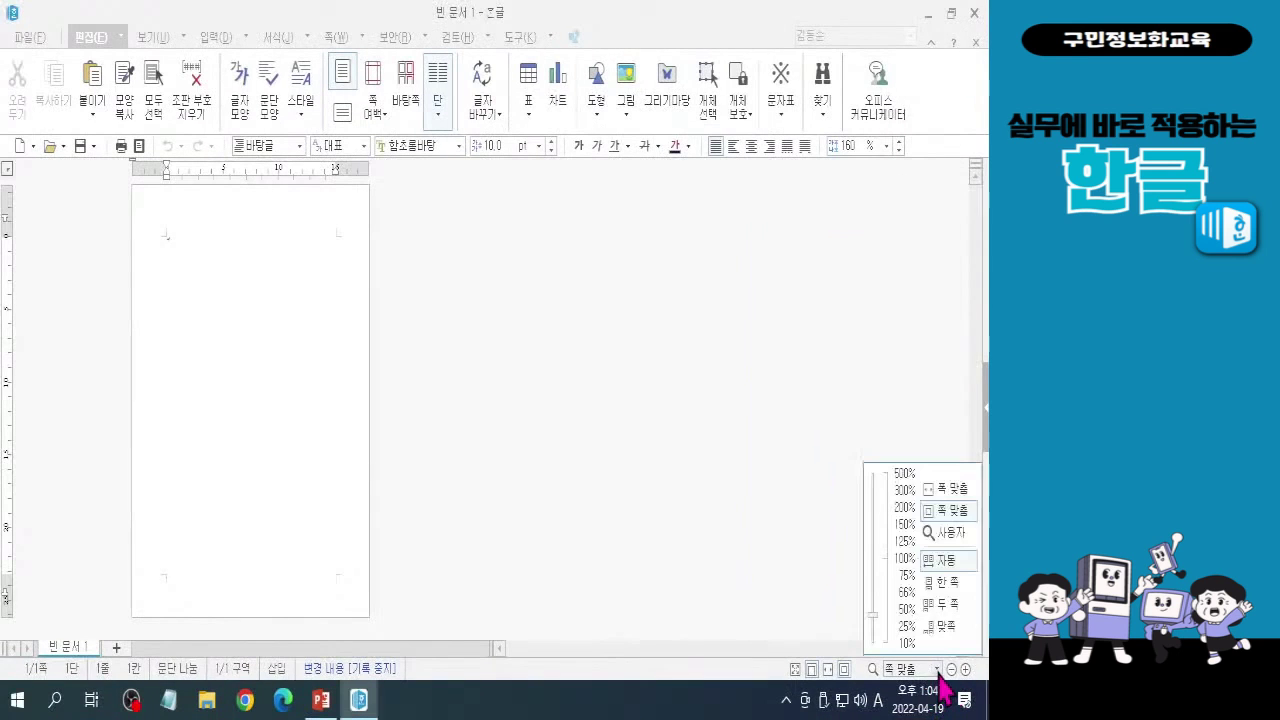
{"action": "left_click", "coordinate": [900, 541]}
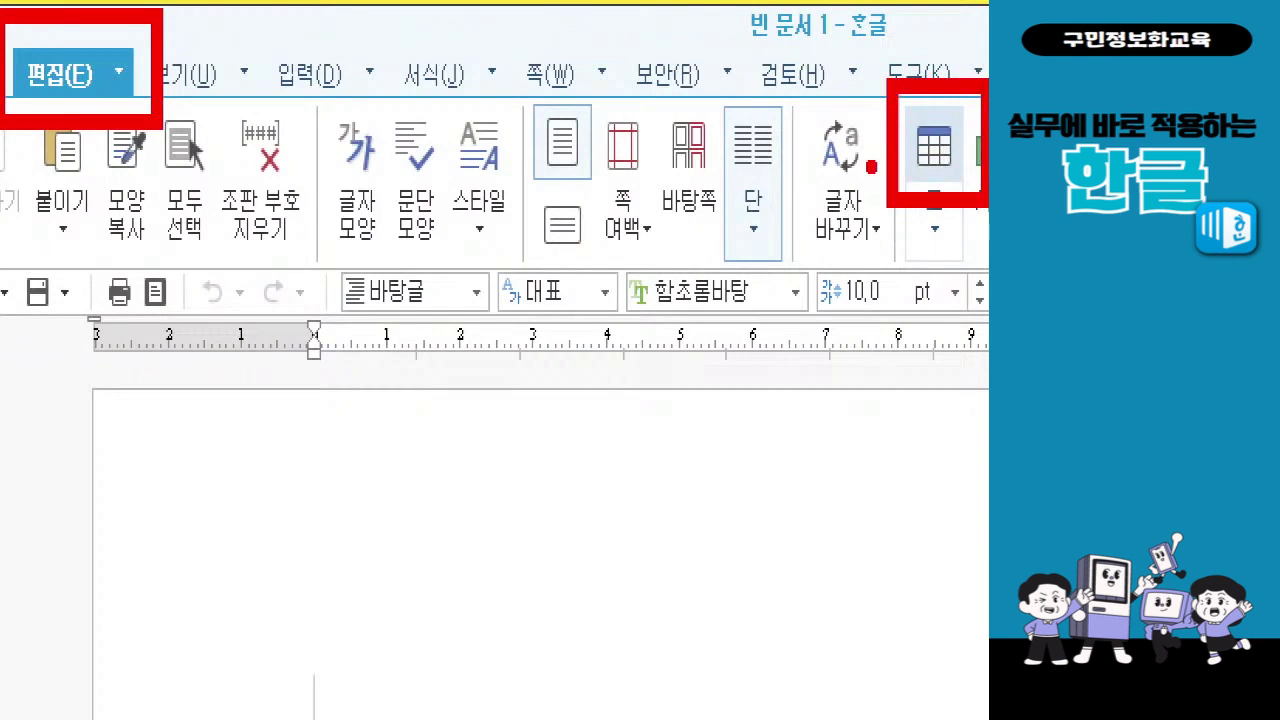
Insert a table with 13 rows and 5 columns into the blank document.
{"action": "left_click", "coordinate": [950, 195]}
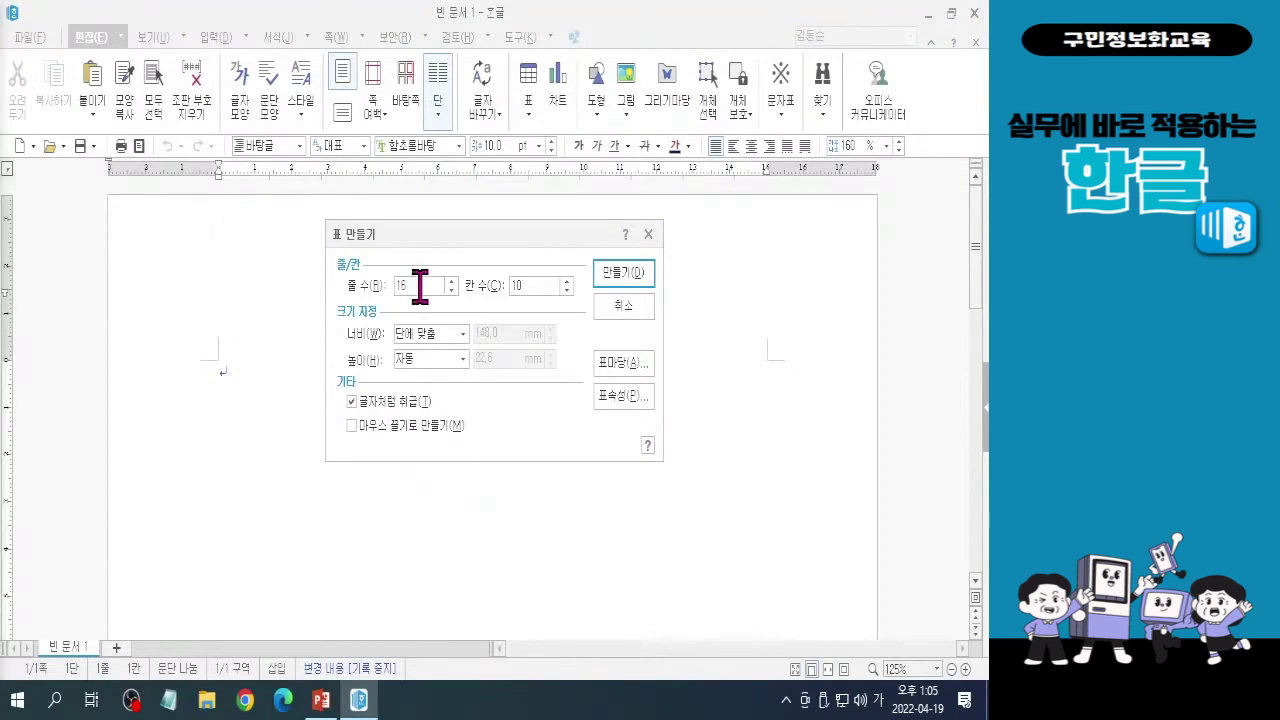
{"action": "key", "text": "BackSpace"}
{"action": "key", "text": "BackSpace"}
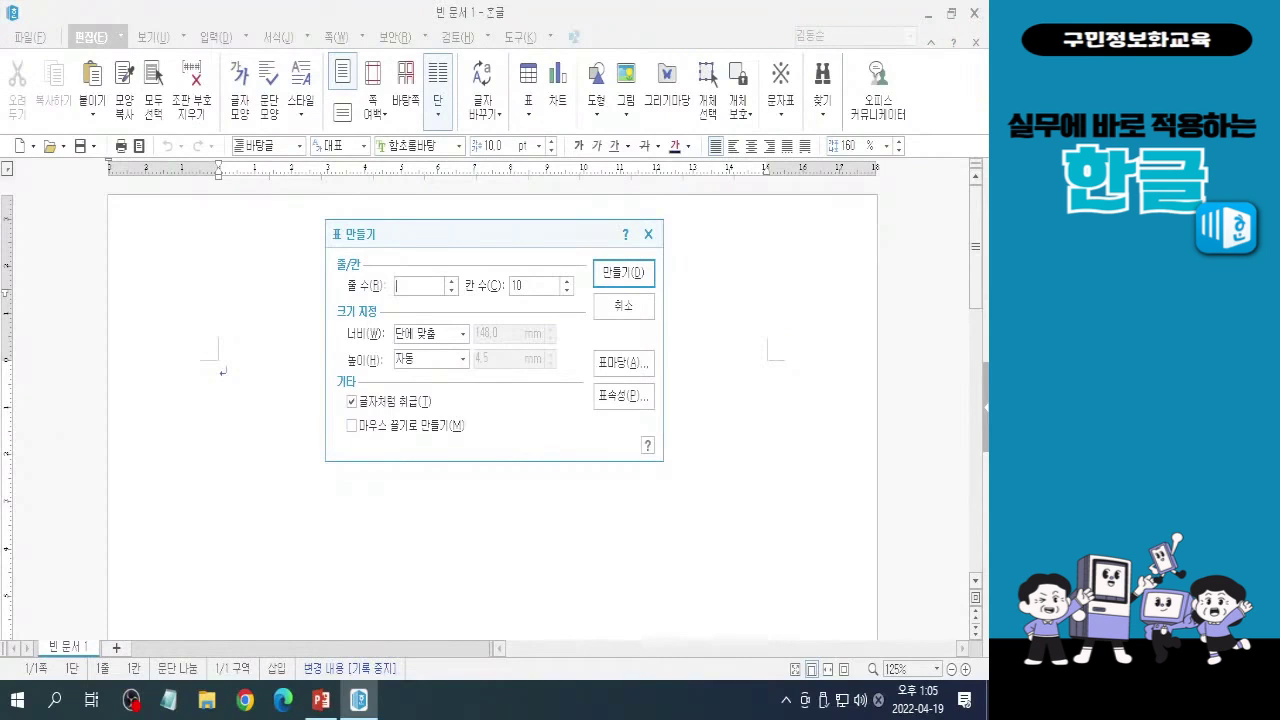
{"action": "type", "text": "13"}
{"action": "key", "text": "Tab"}
{"action": "type", "text": "9"}
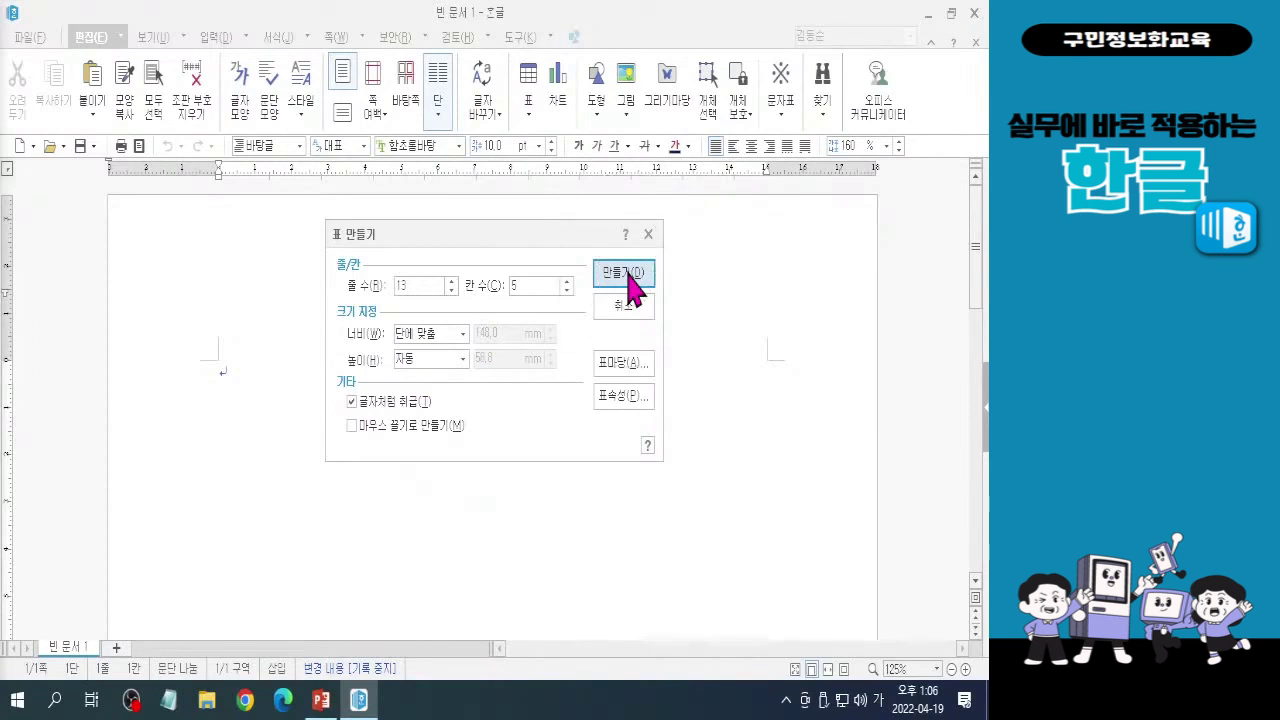
{"action": "left_click", "coordinate": [629, 283]}
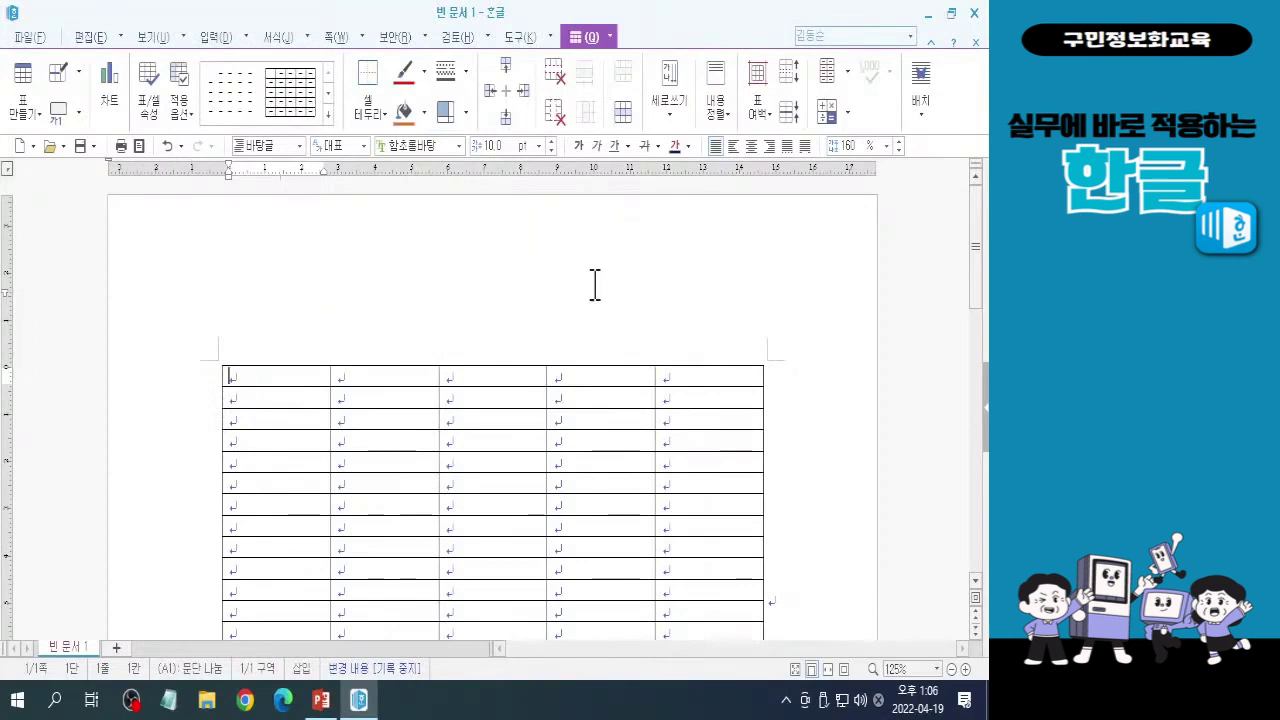
{"action": "left_click_drag", "start_coordinate": [980, 305], "coordinate": [980, 323]}
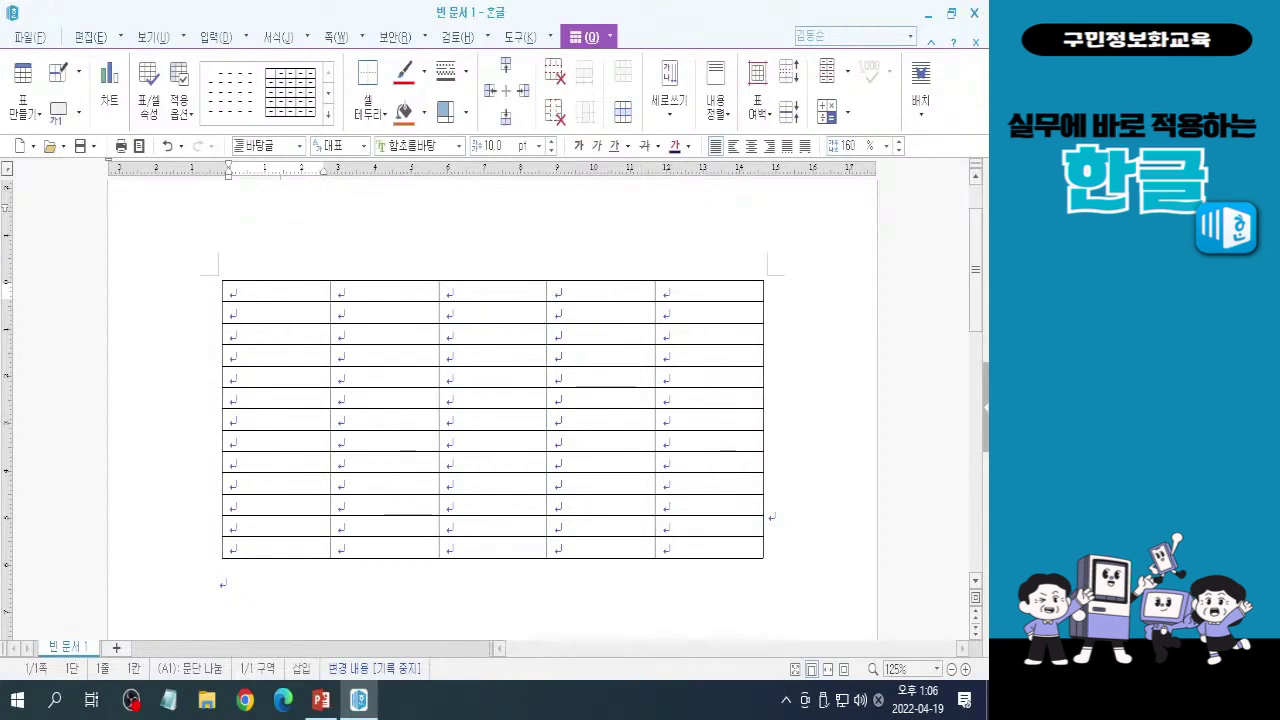
Open the picture 키보드.jpg, examine where the F5, Ctrl and down arrow keys are, and return to the document.
{"action": "left_click", "coordinate": [210, 704]}
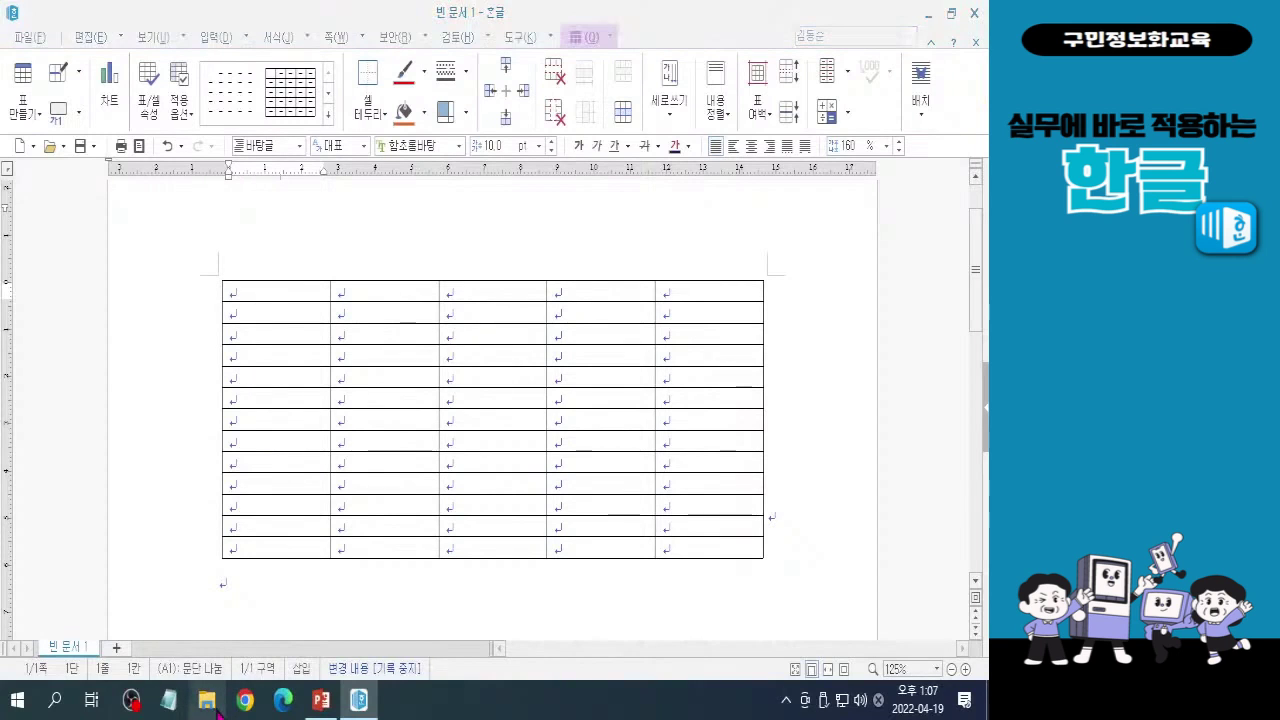
{"action": "left_click_drag", "start_coordinate": [586, 65], "coordinate": [0, 95]}
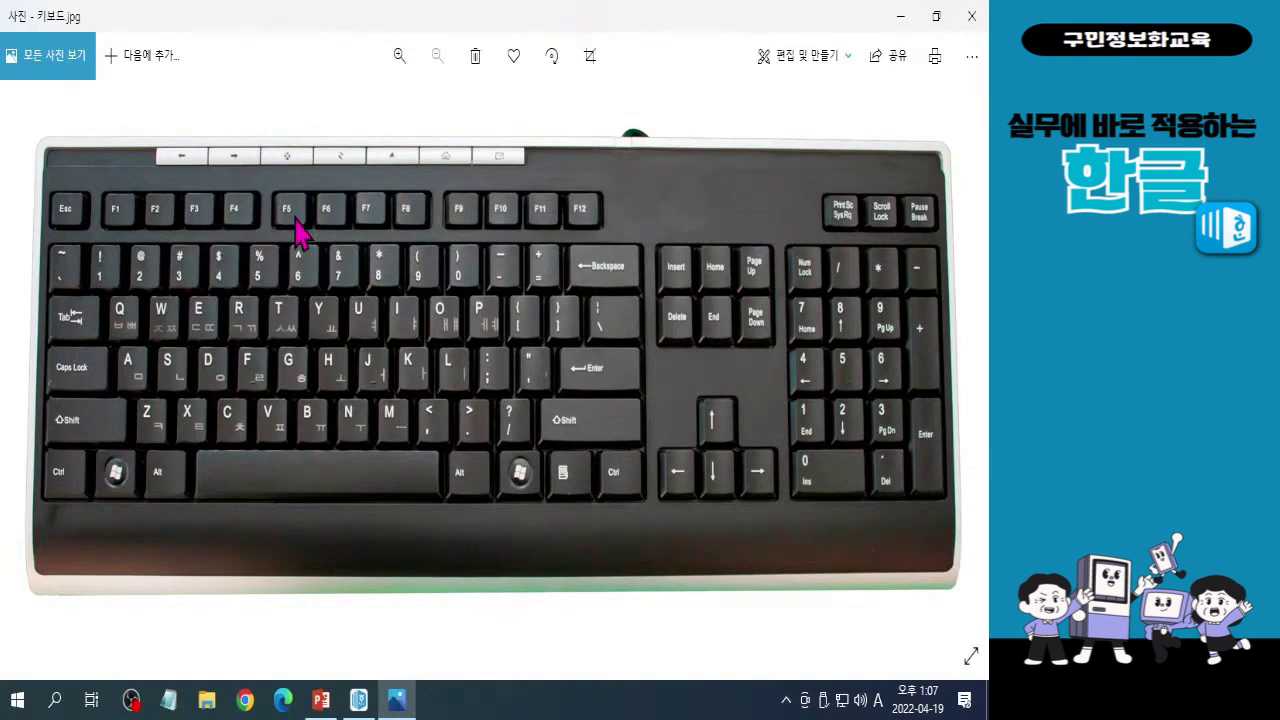
{"action": "key", "text": "ctrl+2"}
{"action": "left_click_drag", "start_coordinate": [266, 182], "coordinate": [316, 240]}
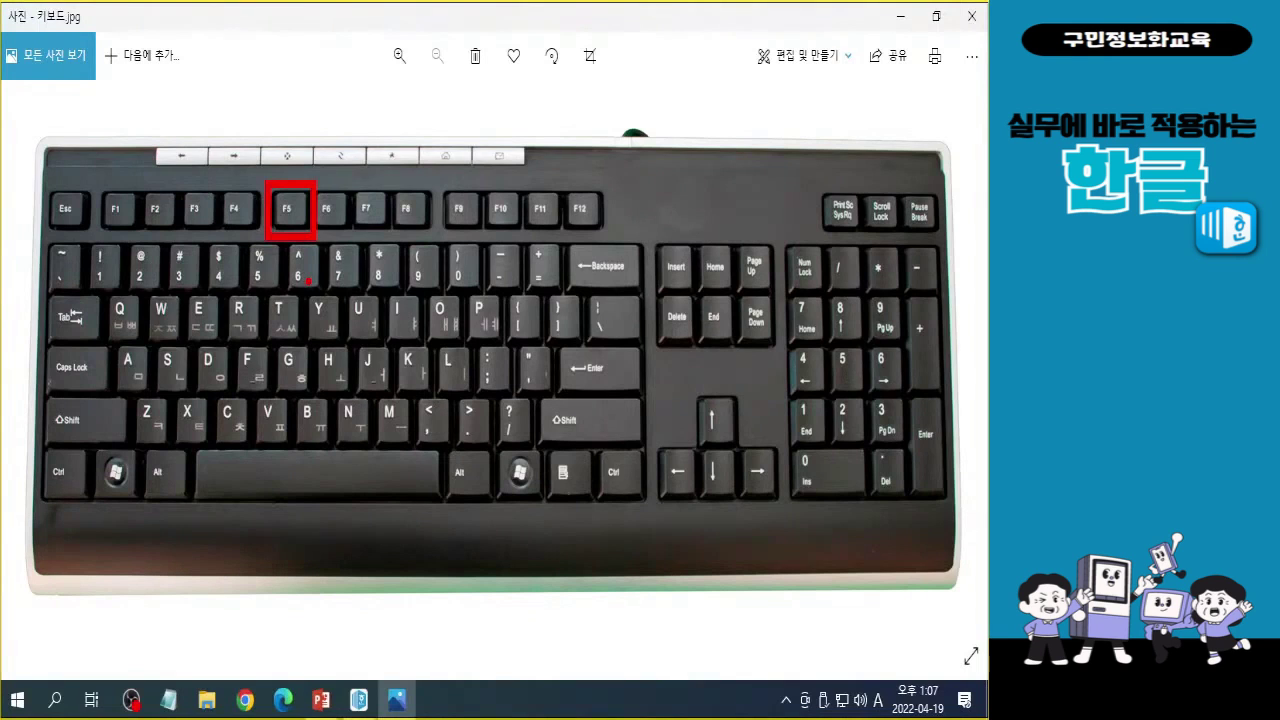
{"action": "key", "text": "e"}
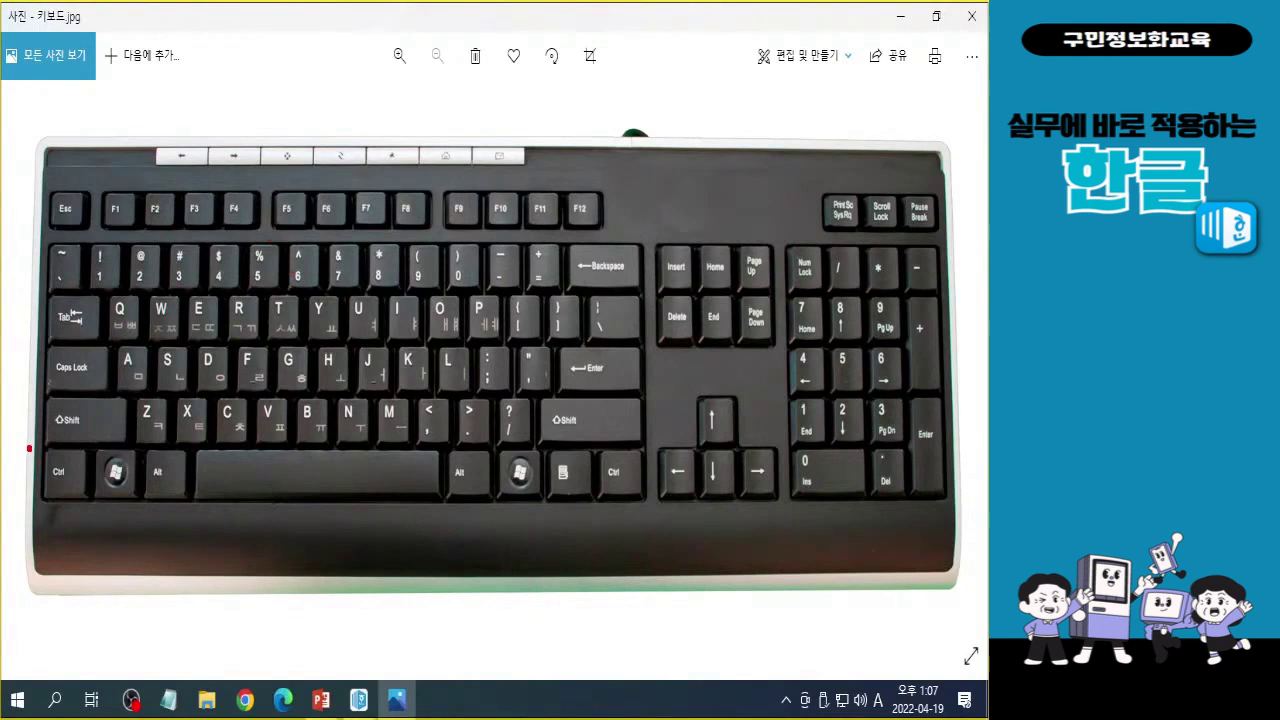
{"action": "left_click_drag", "start_coordinate": [27, 436], "coordinate": [103, 517]}
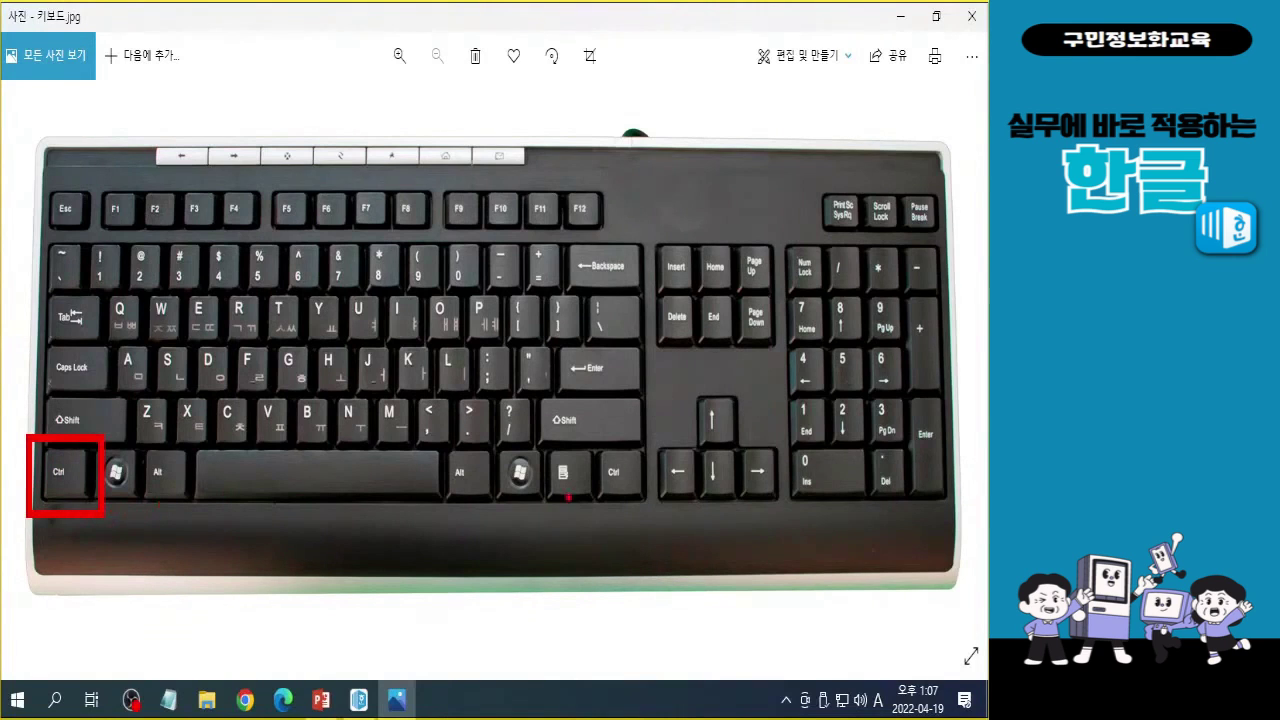
{"action": "left_click_drag", "start_coordinate": [690, 434], "coordinate": [757, 519]}
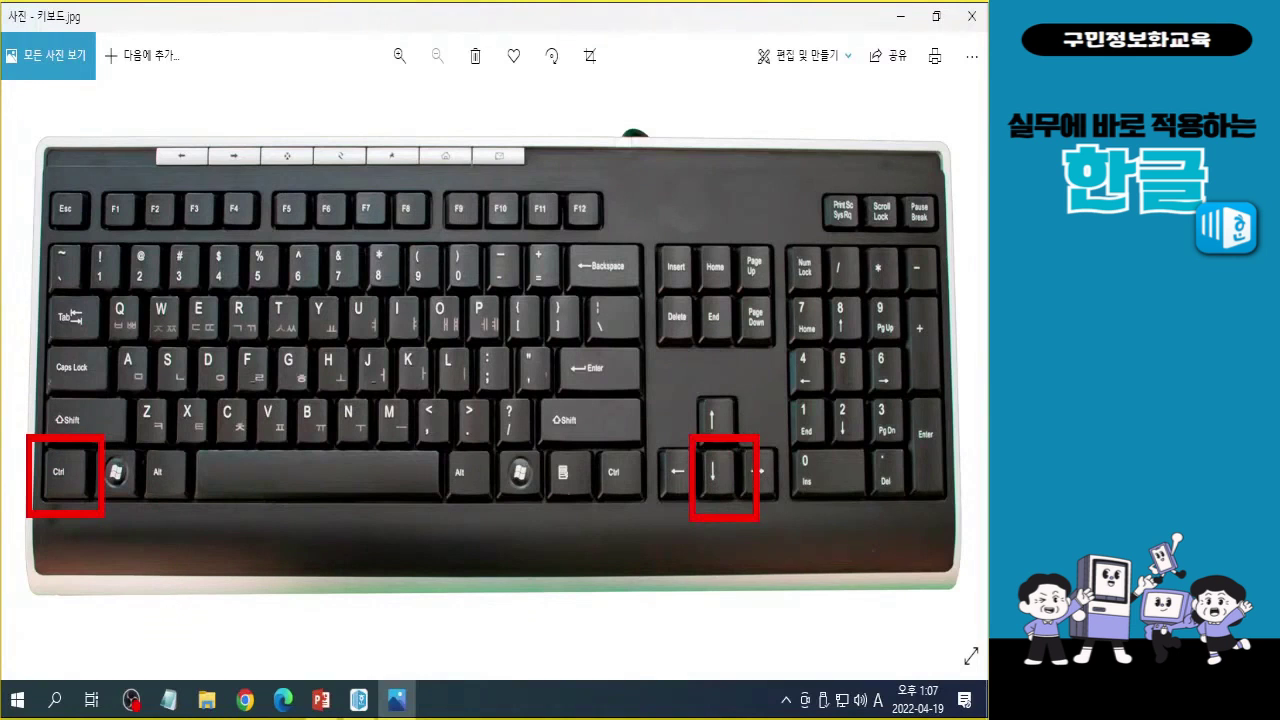
{"action": "key", "text": "Escape"}
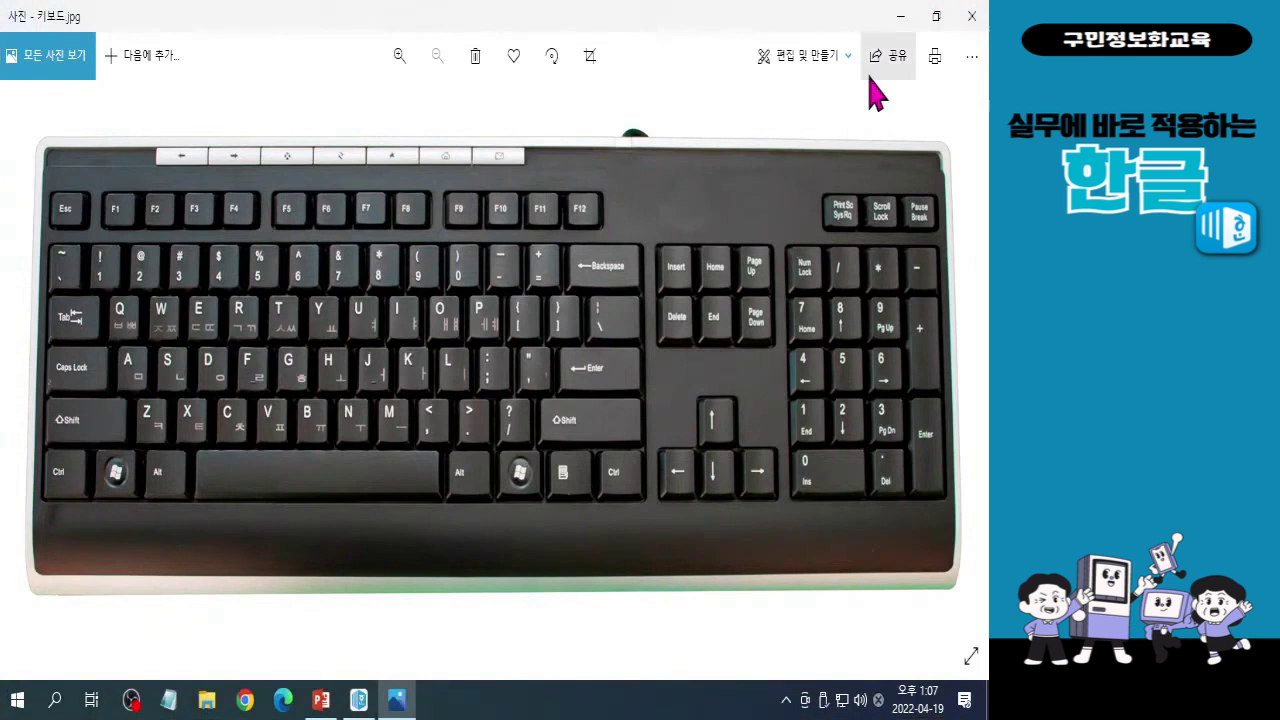
{"action": "left_click", "coordinate": [900, 17]}
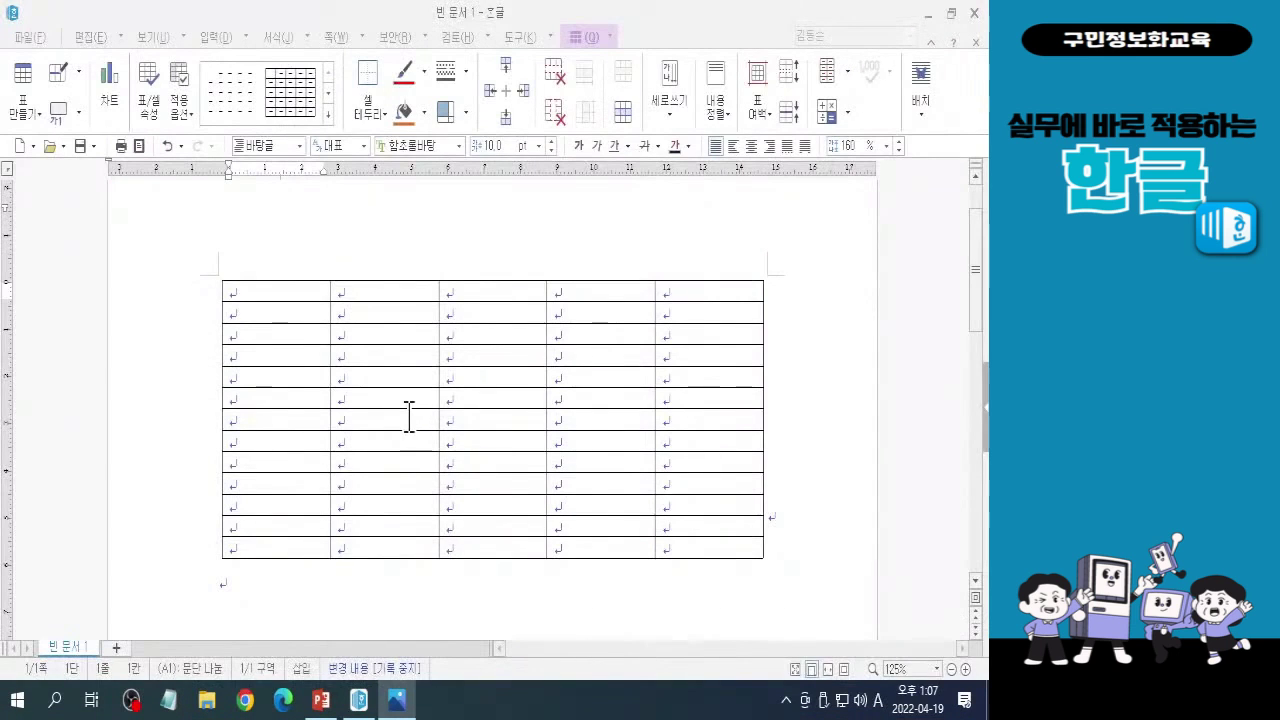
Select all cells of the table and increase the height of every row by four increments.
{"action": "left_click", "coordinate": [634, 14]}
{"action": "key", "text": "F5"}
{"action": "key", "text": "F5"}
{"action": "key", "text": "F5"}
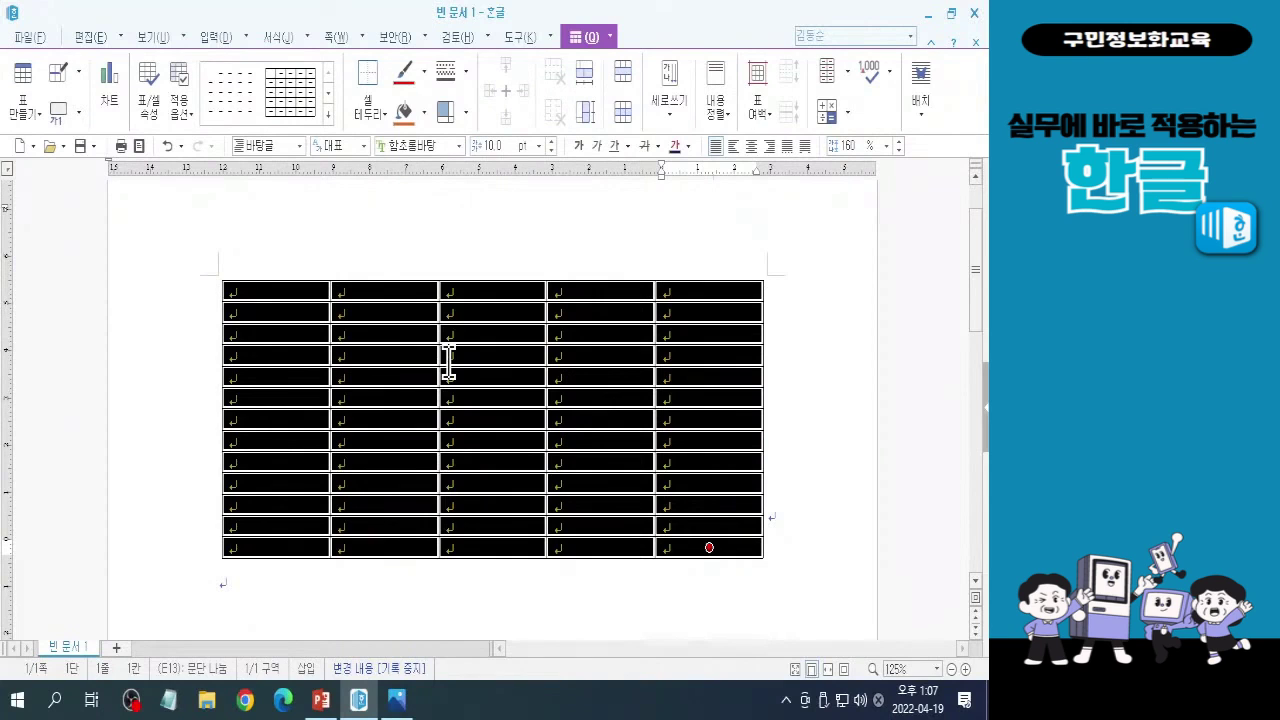
{"action": "key", "text": "ctrl+Down"}
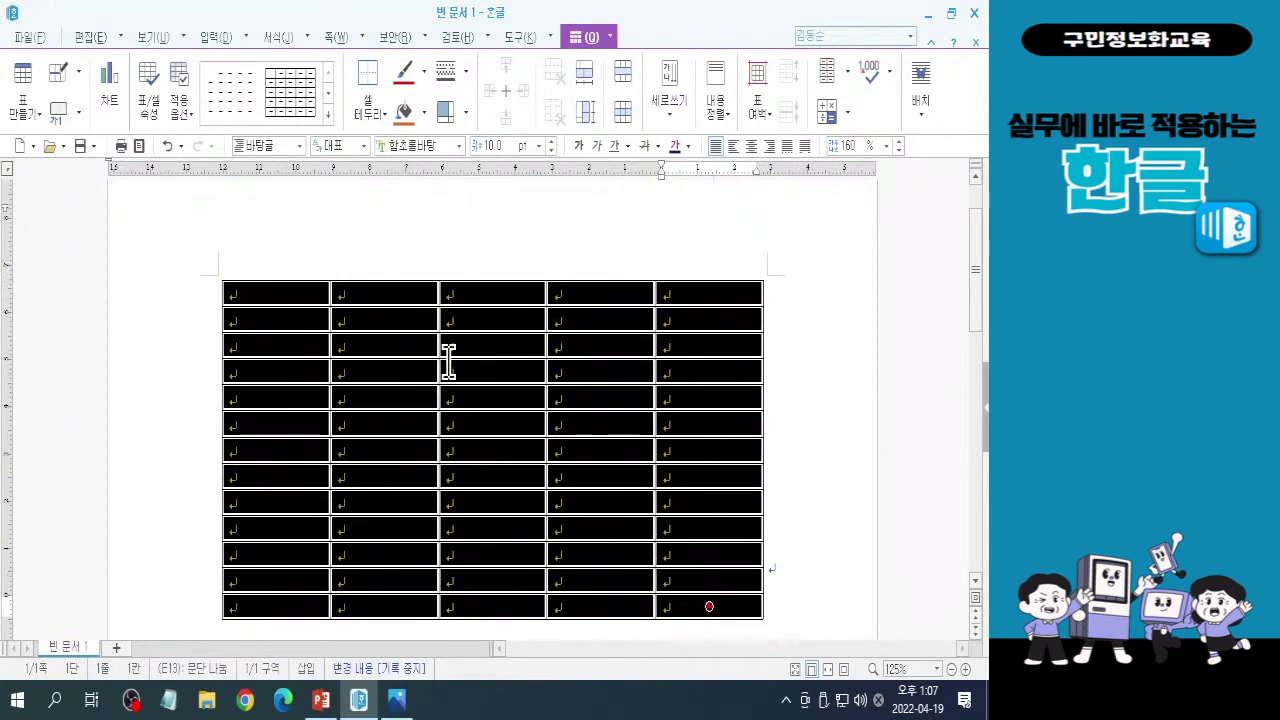
{"action": "key", "text": "ctrl+Down"}
{"action": "key", "text": "ctrl+Down"}
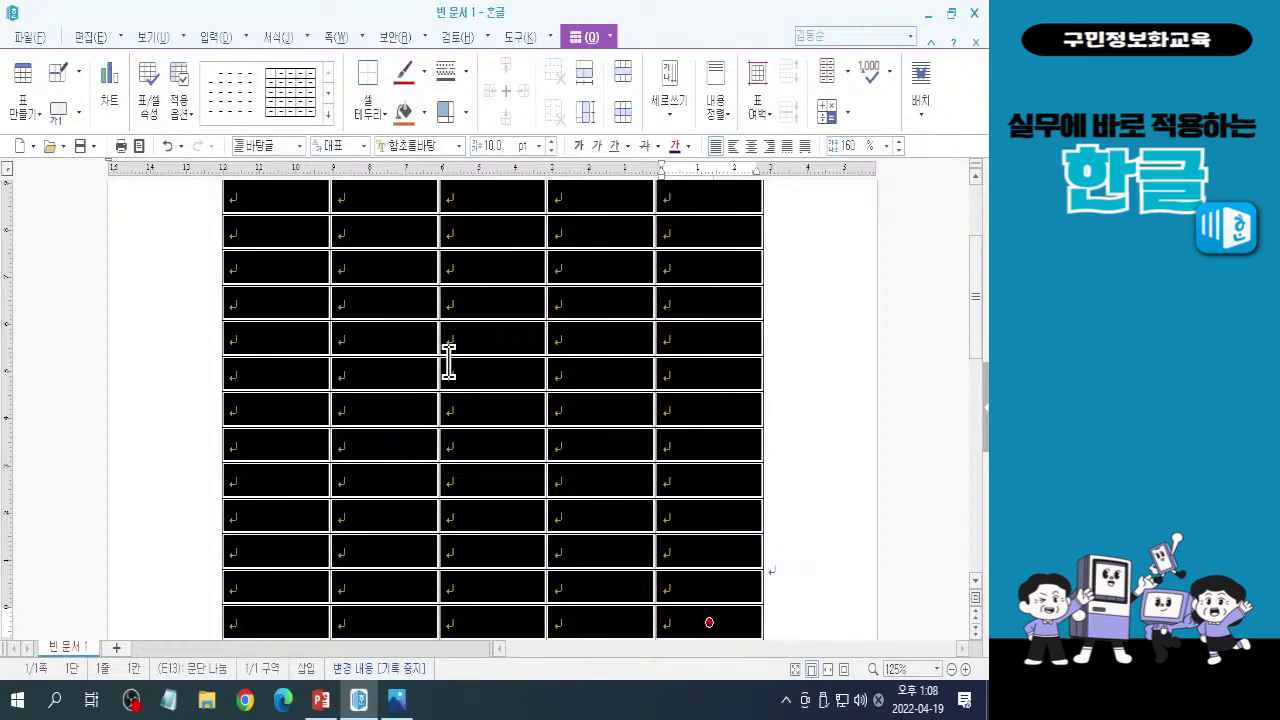
{"action": "key", "text": "ctrl+Down"}
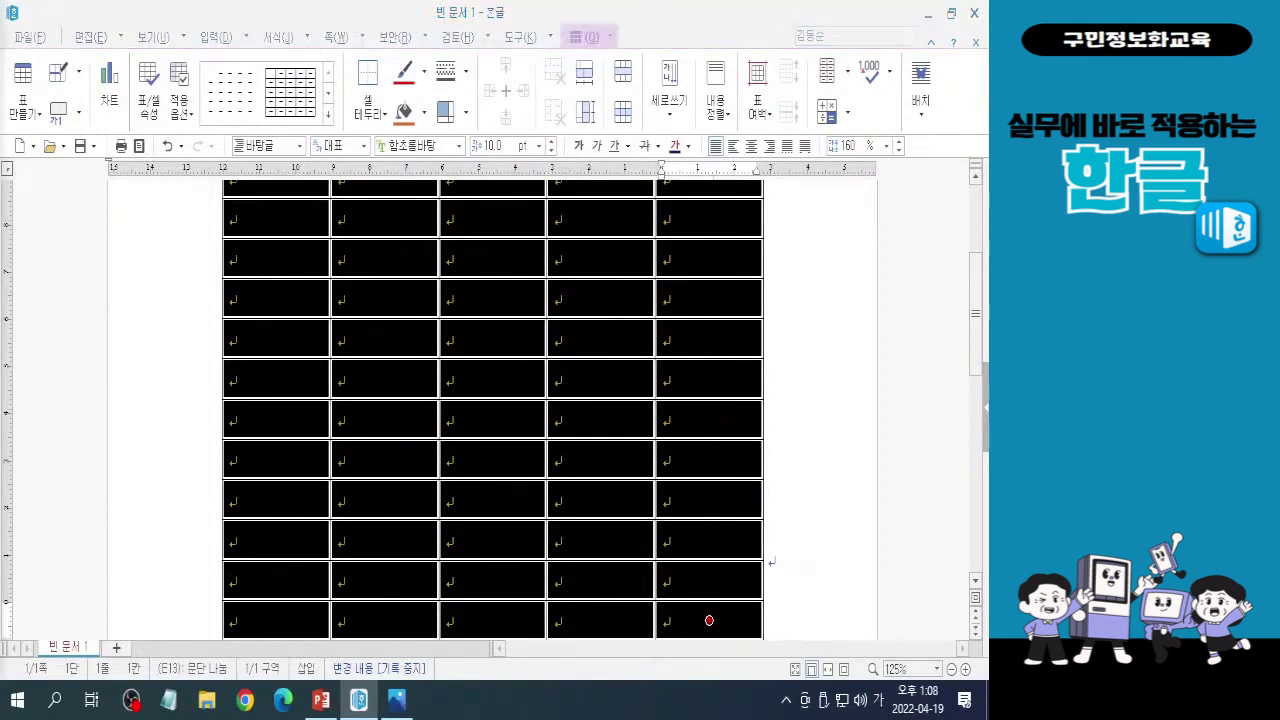
{"action": "key", "text": "Hangul"}
{"action": "key", "text": "Hangul"}
{"action": "key", "text": "Hangul"}
{"action": "key", "text": "Hangul"}
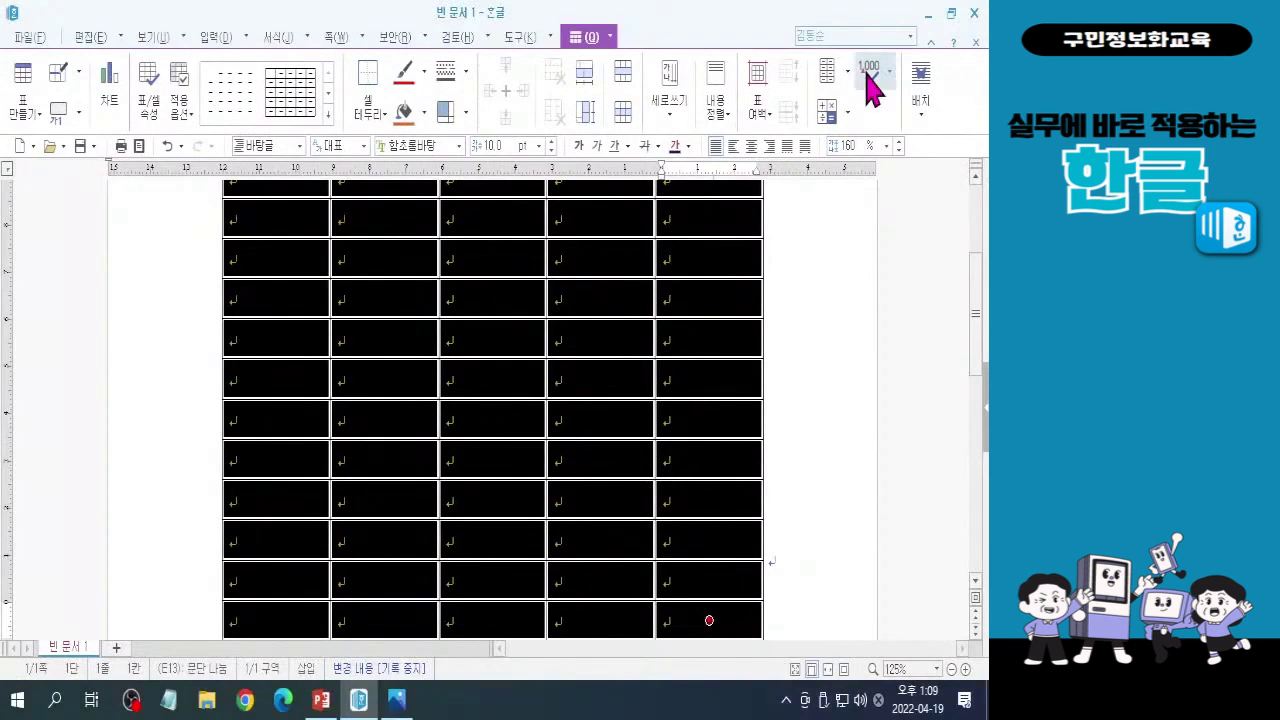
Centre-align the text in all selected table cells and clear the cell selection.
{"action": "left_click", "coordinate": [751, 146]}
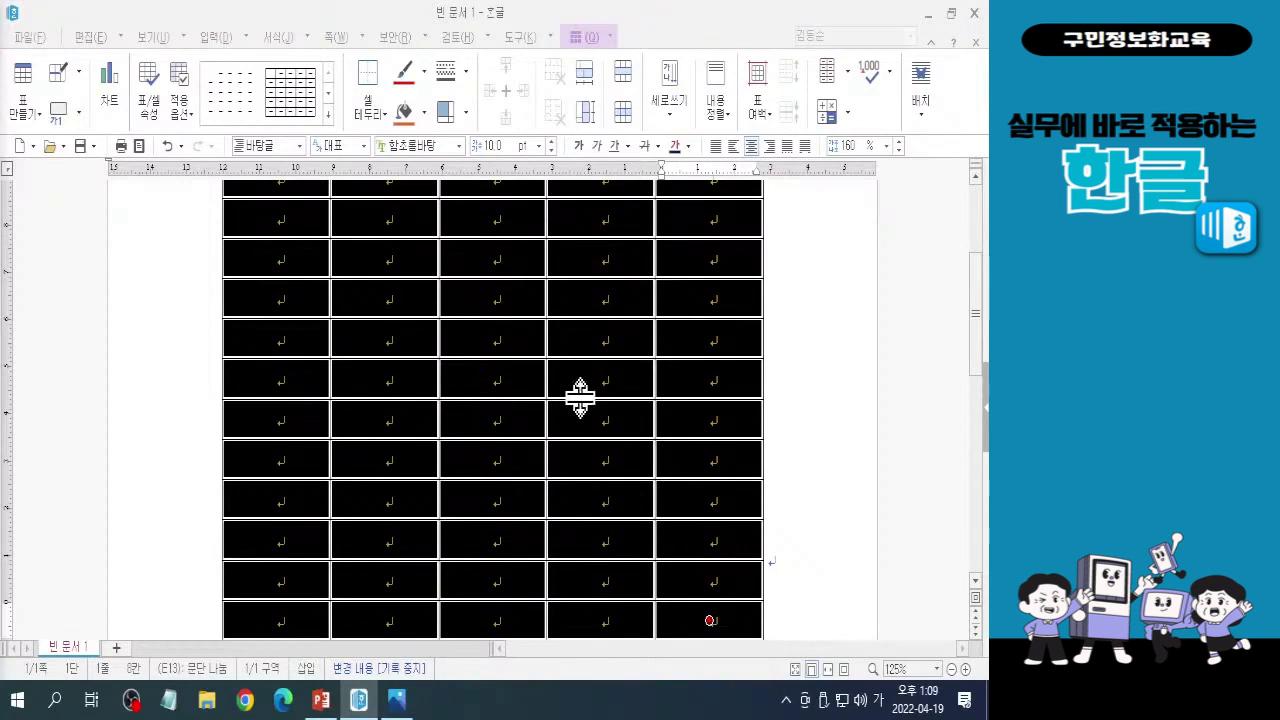
{"action": "left_click", "coordinate": [834, 337]}
{"action": "left_click", "coordinate": [834, 337]}
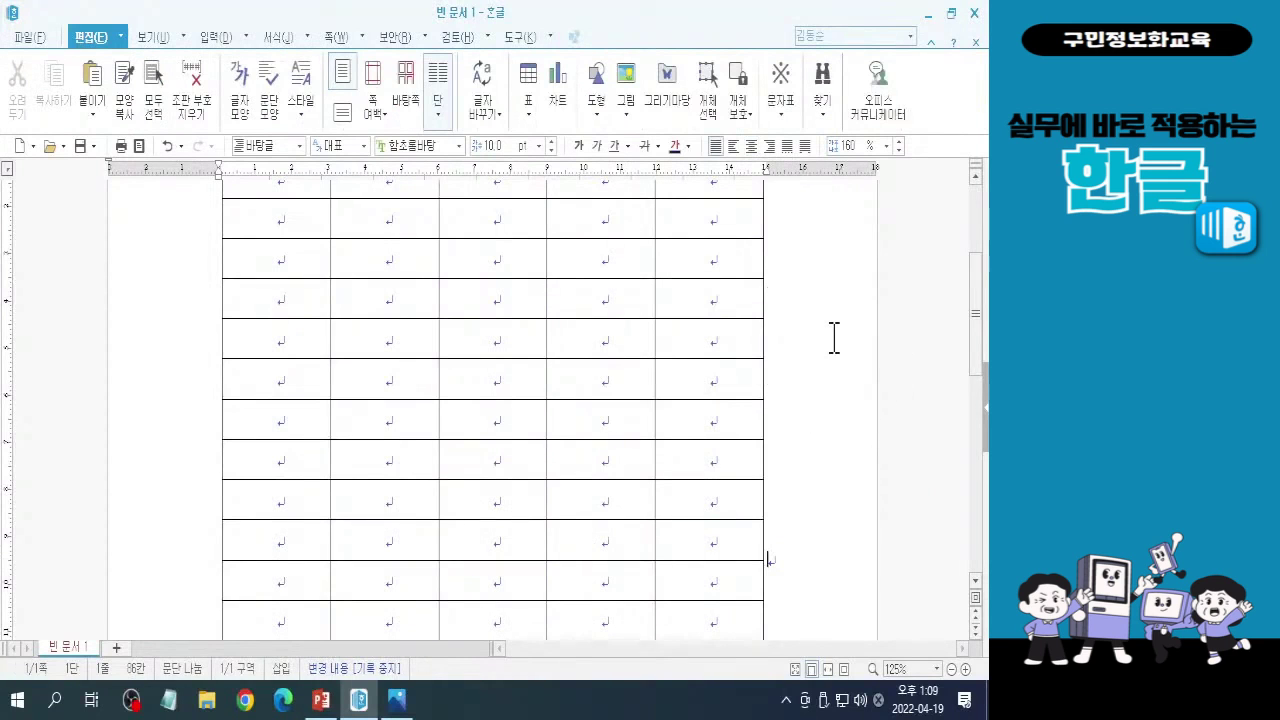
{"action": "left_click", "coordinate": [834, 337]}
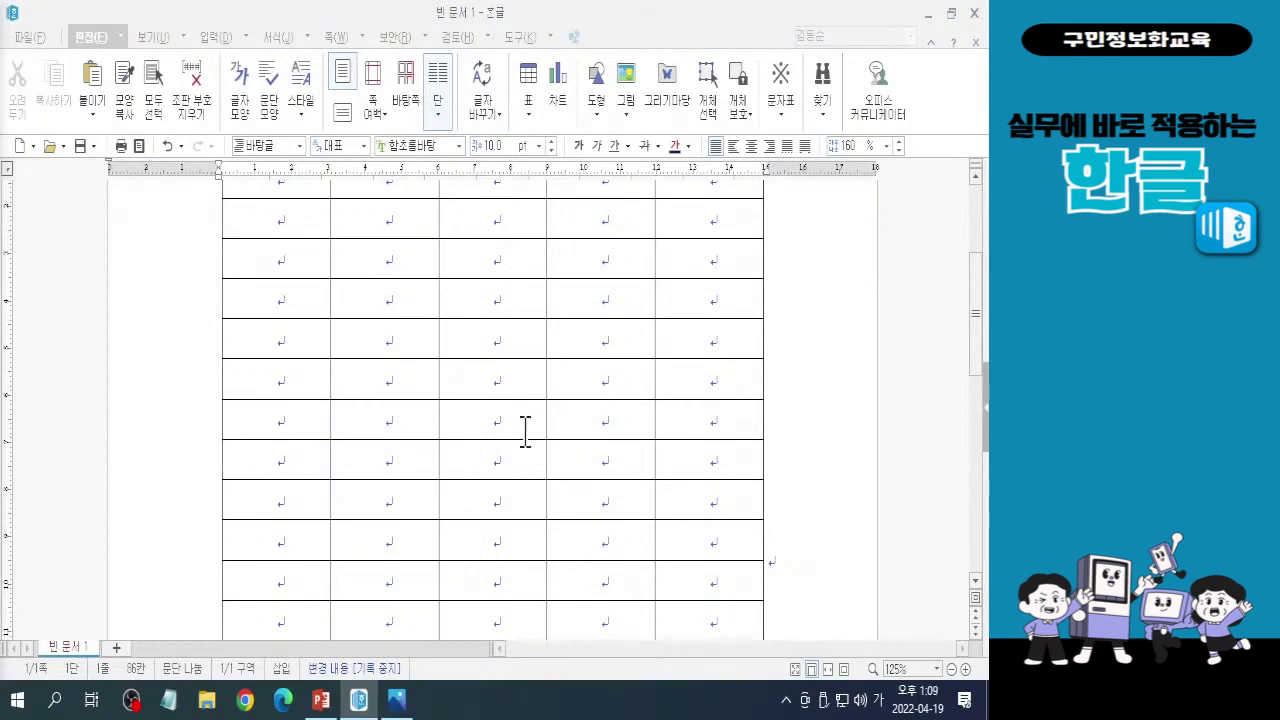
Place the cursor in the table's first cell and handwrite the column letters A to E above the columns.
{"action": "left_click_drag", "start_coordinate": [976, 362], "coordinate": [976, 292]}
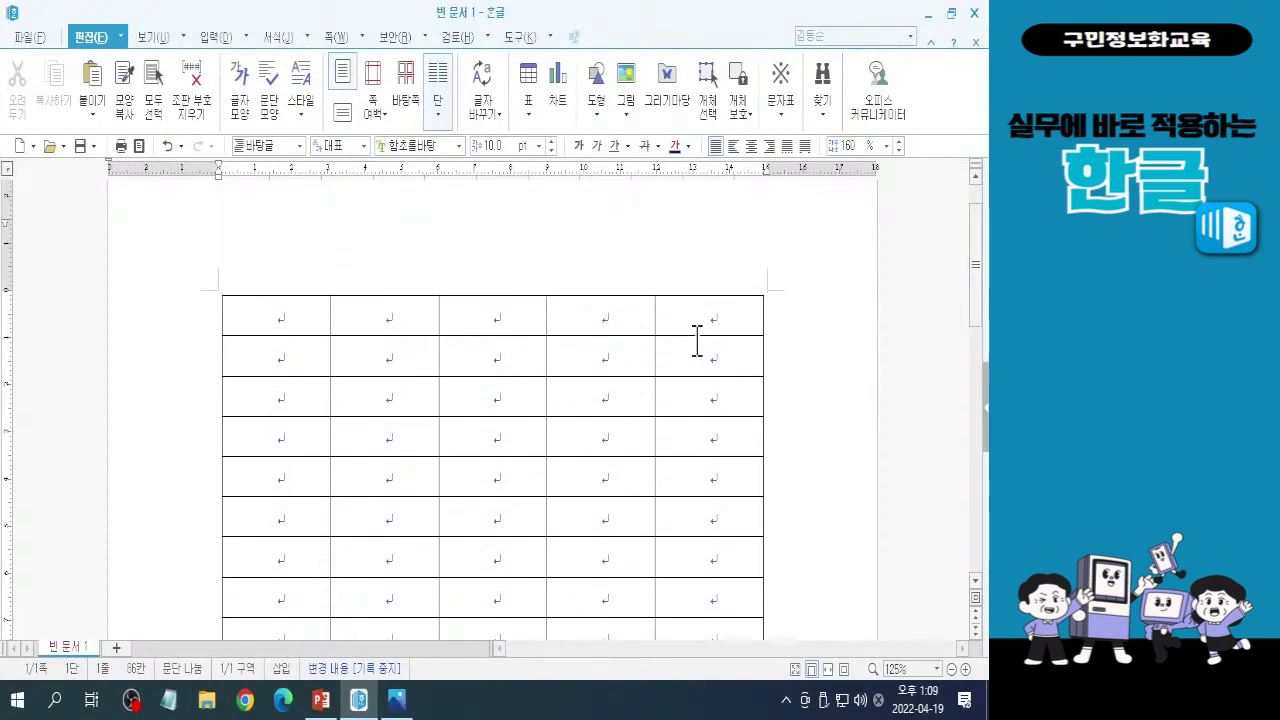
{"action": "left_click", "coordinate": [282, 320]}
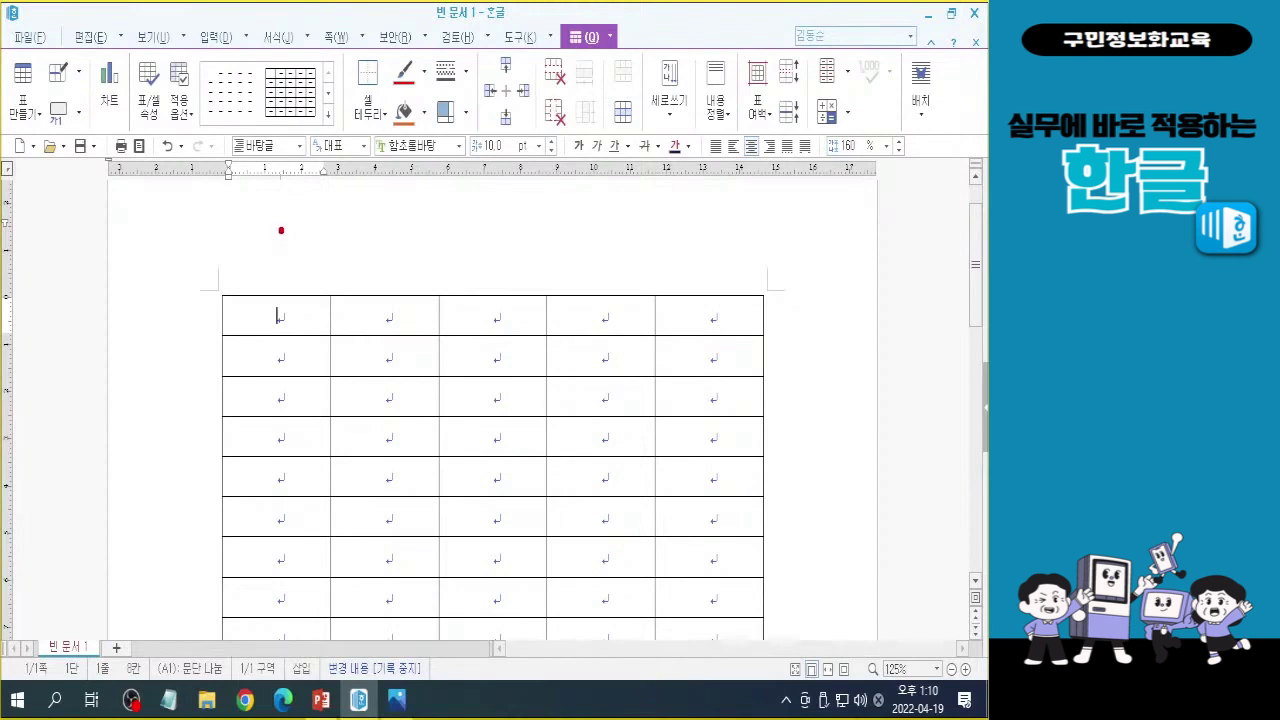
{"action": "mouse_move", "coordinate": [281, 225]}
{"action": "left_mouse_down"}
{"action": "mouse_move", "coordinate": [255, 288]}
{"action": "mouse_move", "coordinate": [306, 272]}
{"action": "mouse_move", "coordinate": [310, 282]}
{"action": "mouse_move", "coordinate": [308, 261]}
{"action": "left_mouse_up"}
{"action": "mouse_move", "coordinate": [376, 224]}
{"action": "left_mouse_down"}
{"action": "mouse_move", "coordinate": [376, 277]}
{"action": "mouse_move", "coordinate": [380, 258]}
{"action": "mouse_move", "coordinate": [388, 281]}
{"action": "left_mouse_up"}
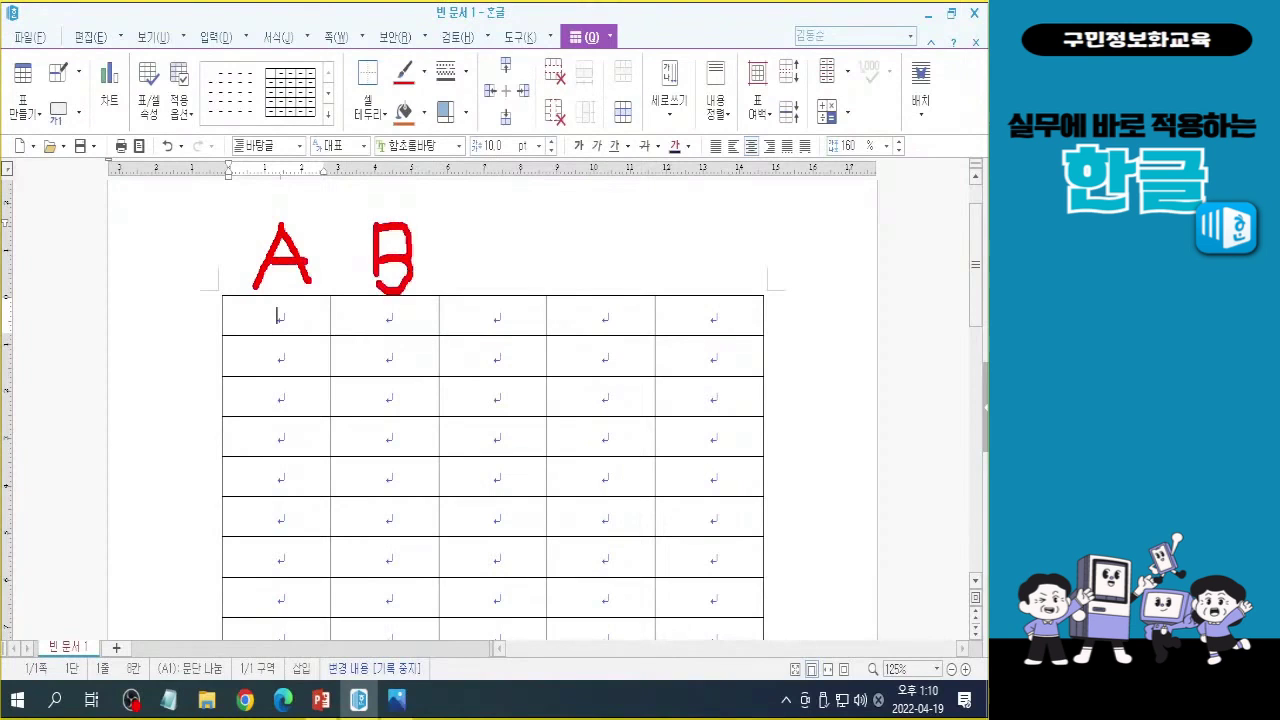
{"action": "mouse_move", "coordinate": [518, 244]}
{"action": "left_mouse_down"}
{"action": "mouse_move", "coordinate": [486, 240]}
{"action": "mouse_move", "coordinate": [518, 282]}
{"action": "left_mouse_up"}
{"action": "left_click_drag", "start_coordinate": [601, 230], "coordinate": [610, 294]}
{"action": "left_click_drag", "start_coordinate": [604, 232], "coordinate": [606, 292]}
{"action": "left_click_drag", "start_coordinate": [682, 238], "coordinate": [720, 237]}
{"action": "left_click_drag", "start_coordinate": [688, 264], "coordinate": [728, 262]}
{"action": "mouse_move", "coordinate": [680, 242]}
{"action": "left_mouse_down"}
{"action": "mouse_move", "coordinate": [684, 290]}
{"action": "mouse_move", "coordinate": [738, 287]}
{"action": "left_mouse_up"}
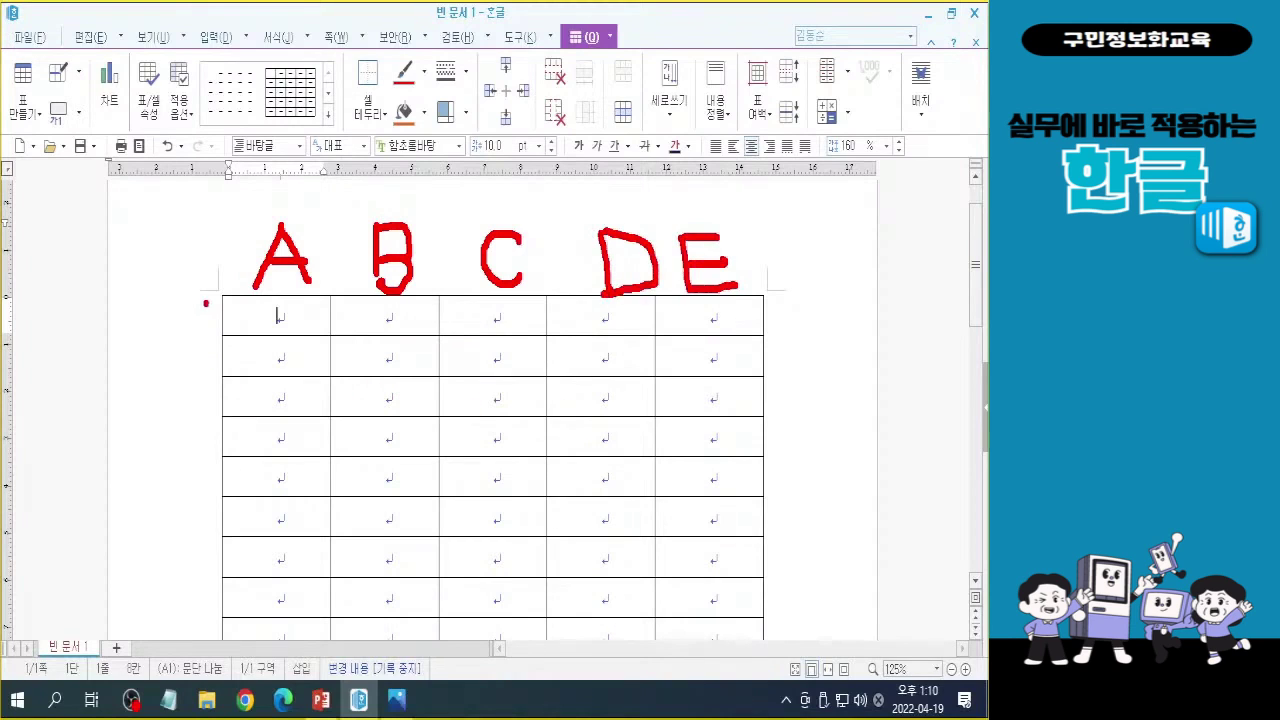
Handwrite the row numbers 1 to 5 beside the table and continue them with dots for the remaining rows.
{"action": "left_click_drag", "start_coordinate": [207, 298], "coordinate": [196, 335]}
{"action": "mouse_move", "coordinate": [196, 352]}
{"action": "left_mouse_down"}
{"action": "mouse_move", "coordinate": [220, 367]}
{"action": "mouse_move", "coordinate": [202, 409]}
{"action": "mouse_move", "coordinate": [220, 442]}
{"action": "left_mouse_up"}
{"action": "mouse_move", "coordinate": [215, 427]}
{"action": "left_mouse_down"}
{"action": "mouse_move", "coordinate": [185, 509]}
{"action": "mouse_move", "coordinate": [199, 482]}
{"action": "left_mouse_up"}
{"action": "left_click", "coordinate": [190, 543]}
{"action": "left_click", "coordinate": [196, 531]}
{"action": "left_click", "coordinate": [198, 551]}
{"action": "left_click", "coordinate": [199, 574]}
{"action": "left_click", "coordinate": [199, 588]}
{"action": "left_click", "coordinate": [200, 611]}
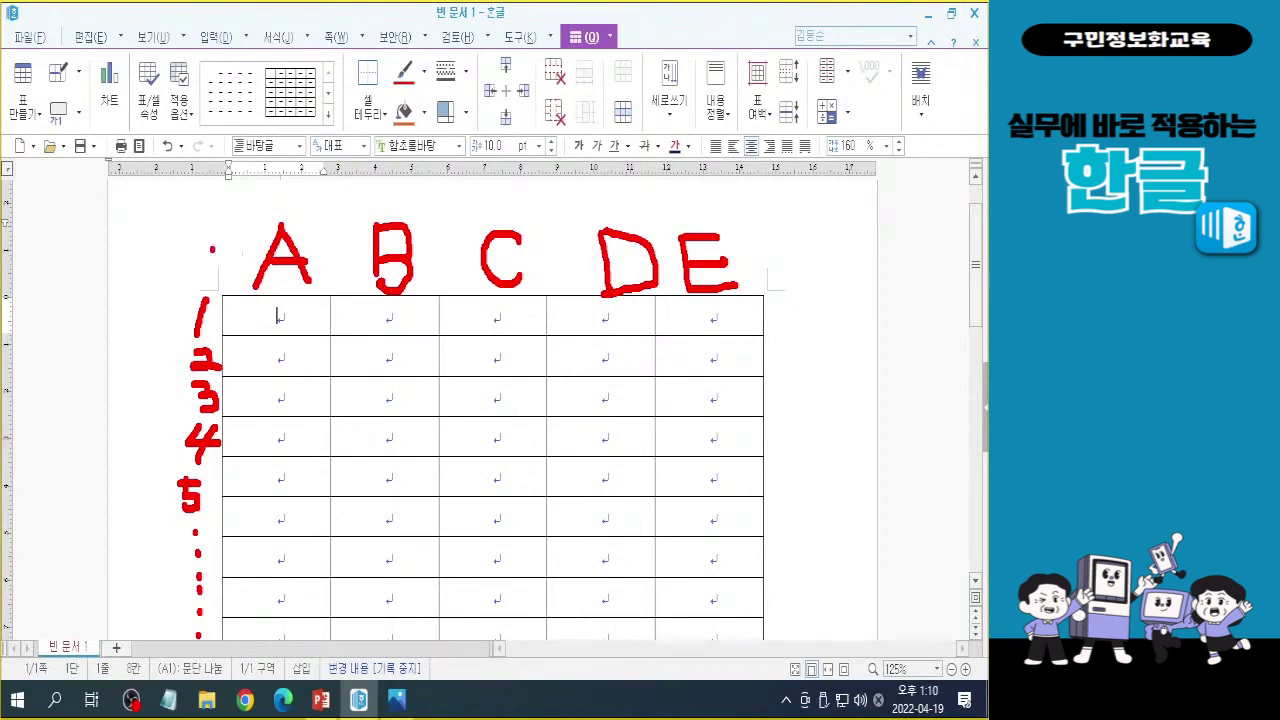
Circle cells B2 and E5 as address examples and clear all the handwritten annotations.
{"action": "mouse_move", "coordinate": [410, 372]}
{"action": "left_mouse_down"}
{"action": "mouse_move", "coordinate": [376, 372]}
{"action": "mouse_move", "coordinate": [370, 342]}
{"action": "mouse_move", "coordinate": [406, 336]}
{"action": "mouse_move", "coordinate": [413, 370]}
{"action": "left_mouse_up"}
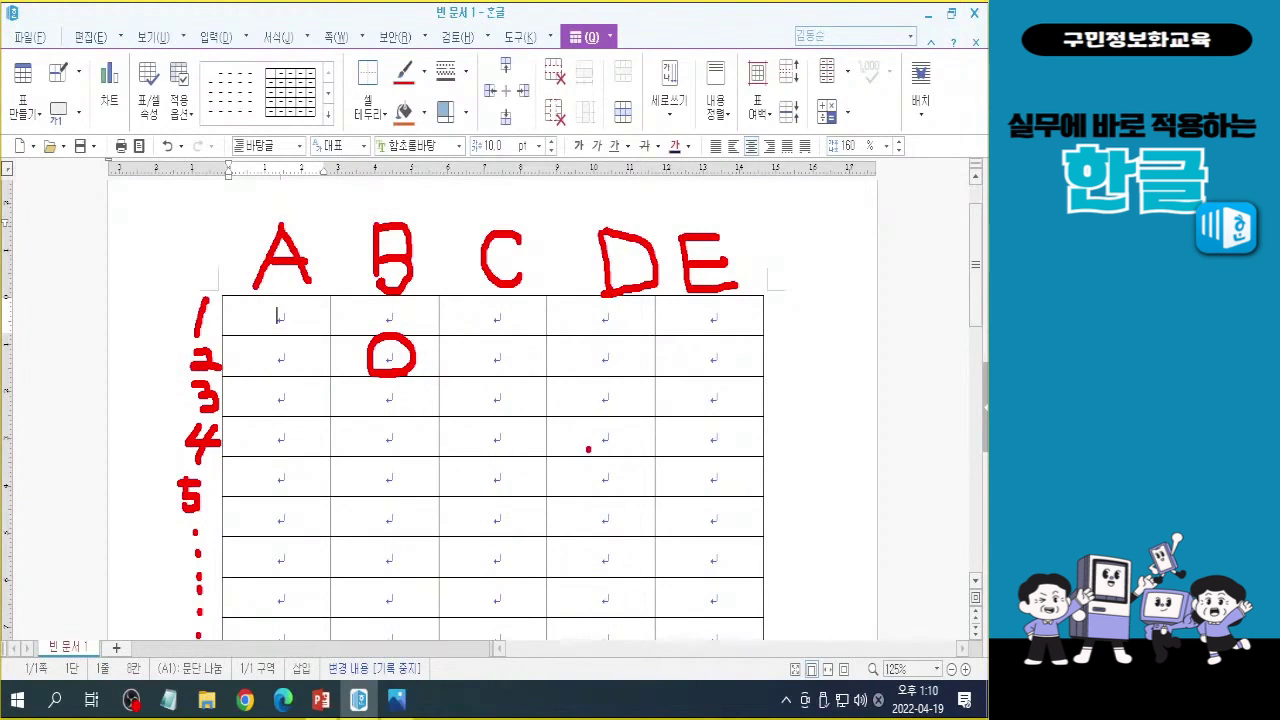
{"action": "mouse_move", "coordinate": [720, 489]}
{"action": "left_mouse_down"}
{"action": "mouse_move", "coordinate": [690, 488]}
{"action": "mouse_move", "coordinate": [724, 461]}
{"action": "mouse_move", "coordinate": [714, 489]}
{"action": "left_mouse_up"}
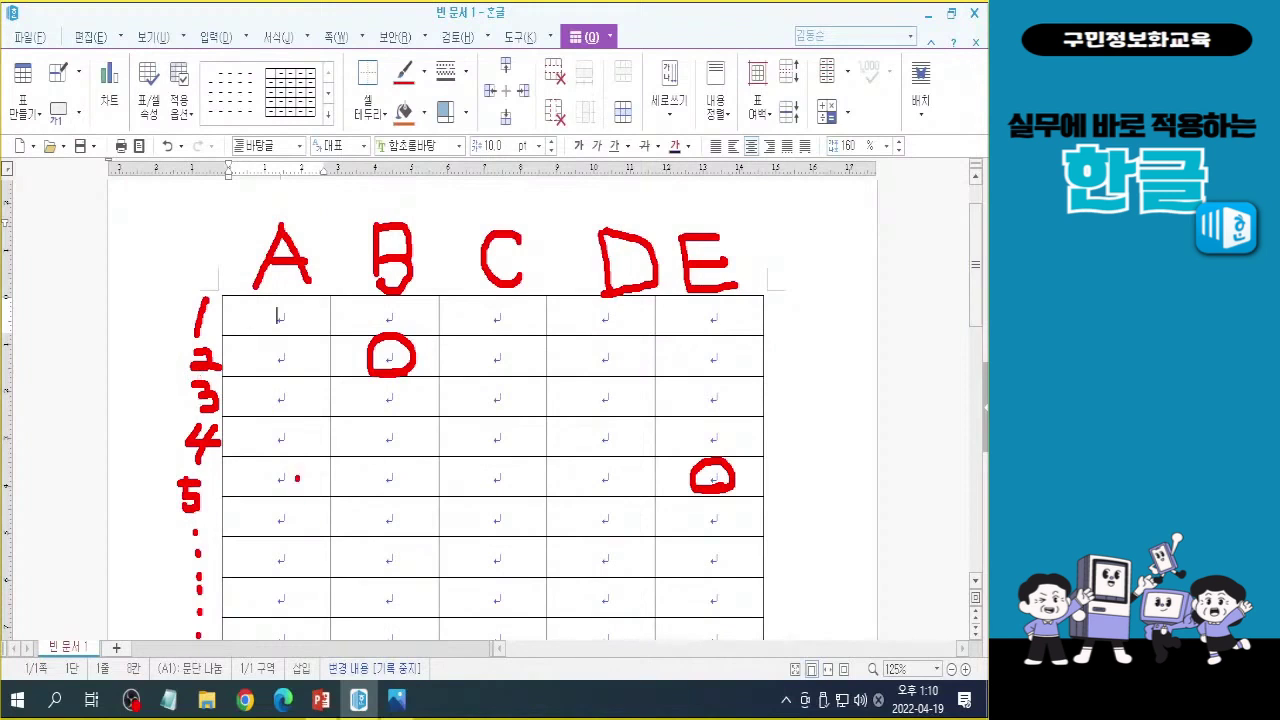
{"action": "key", "text": "Escape"}
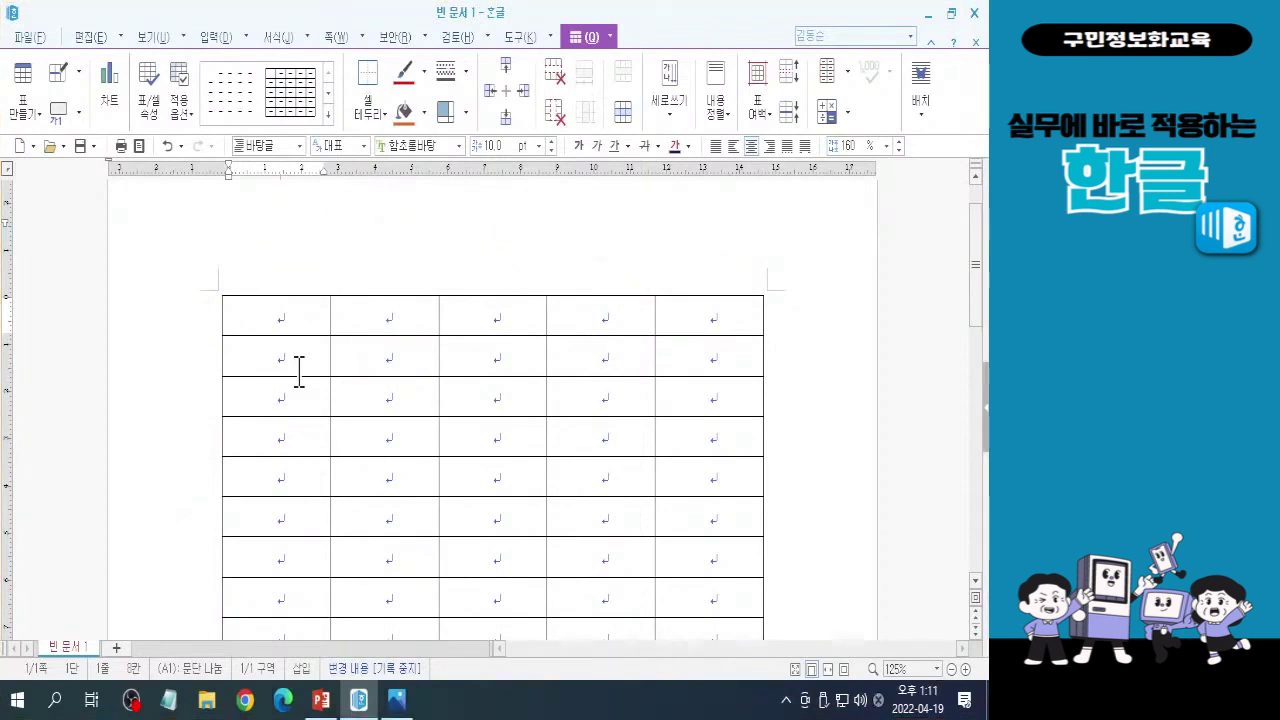
Merge all five cells of the table's first row, A1 to E1, into one cell.
{"action": "left_click", "coordinate": [296, 318]}
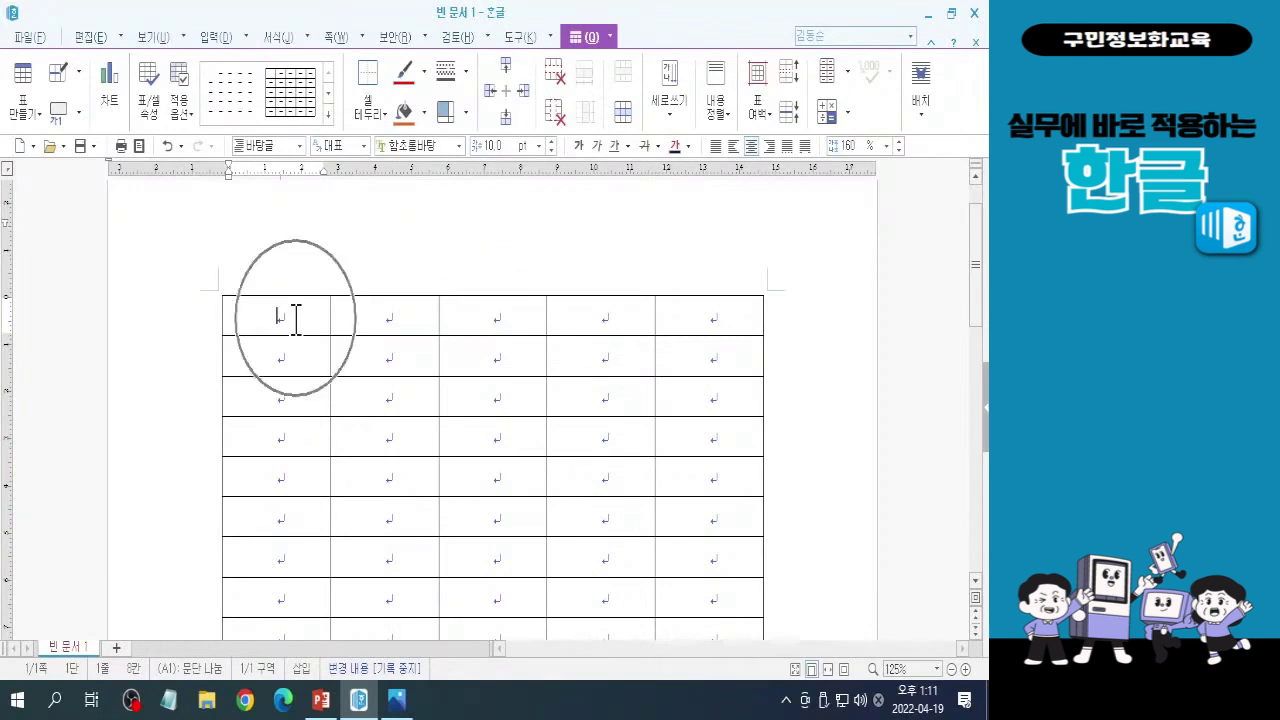
{"action": "left_click", "coordinate": [260, 312]}
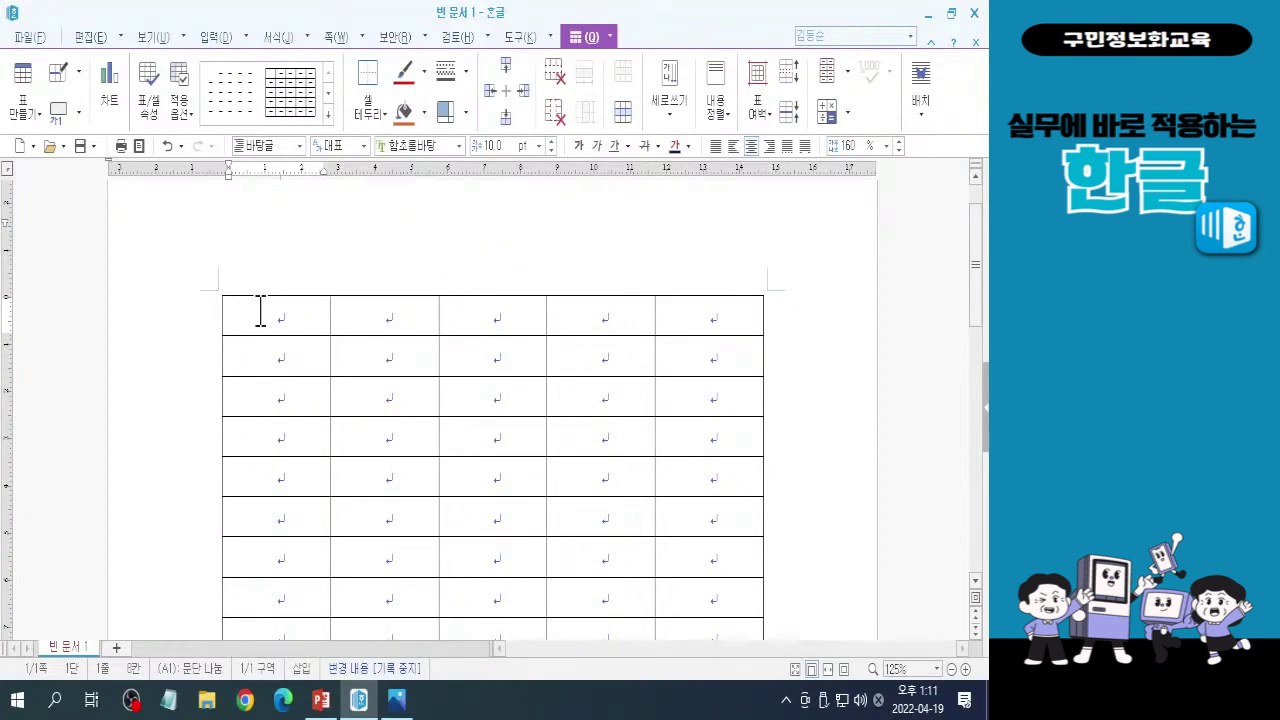
{"action": "left_click_drag", "start_coordinate": [260, 312], "coordinate": [711, 320]}
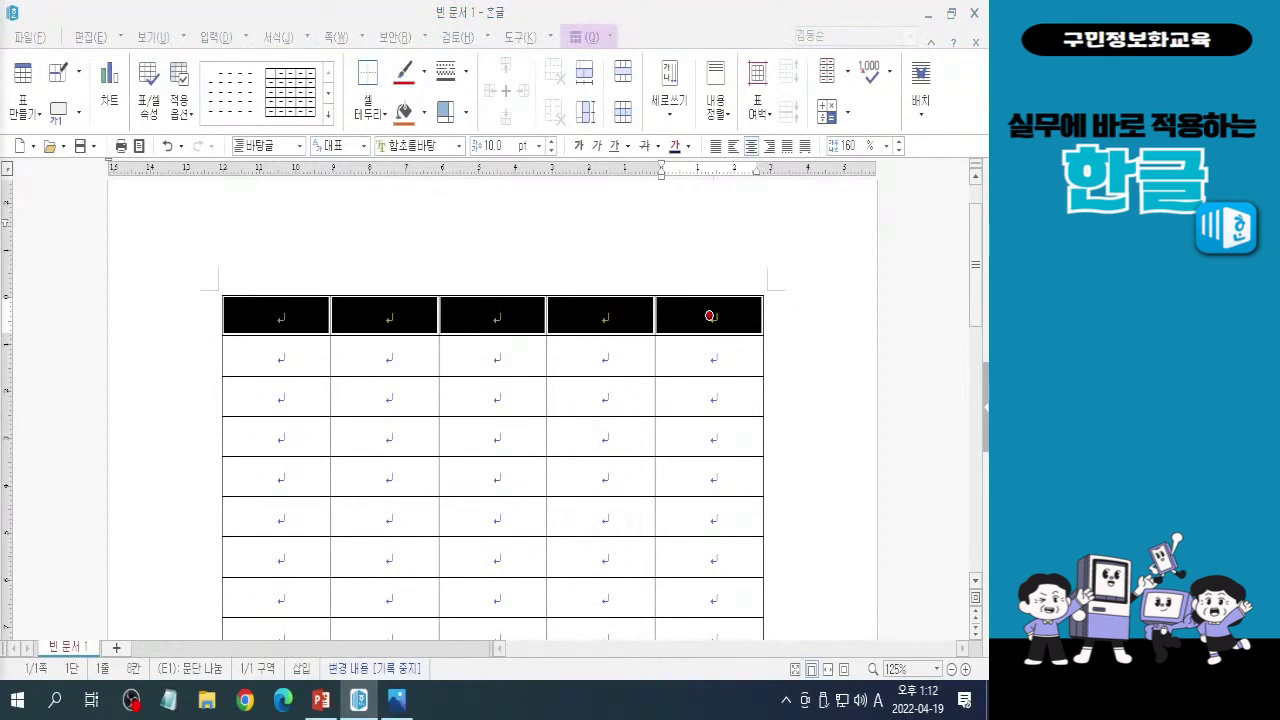
{"action": "key", "text": "Hangul"}
{"action": "left_click", "coordinate": [598, 32]}
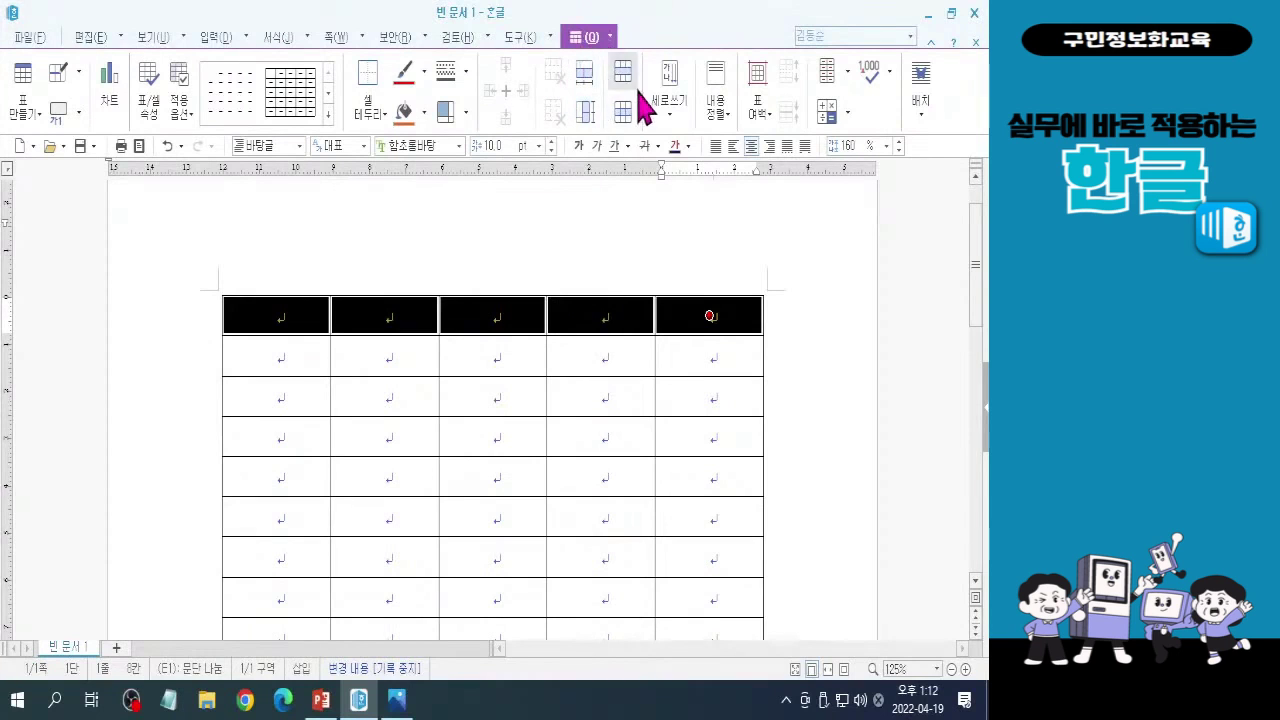
{"action": "left_click", "coordinate": [622, 72]}
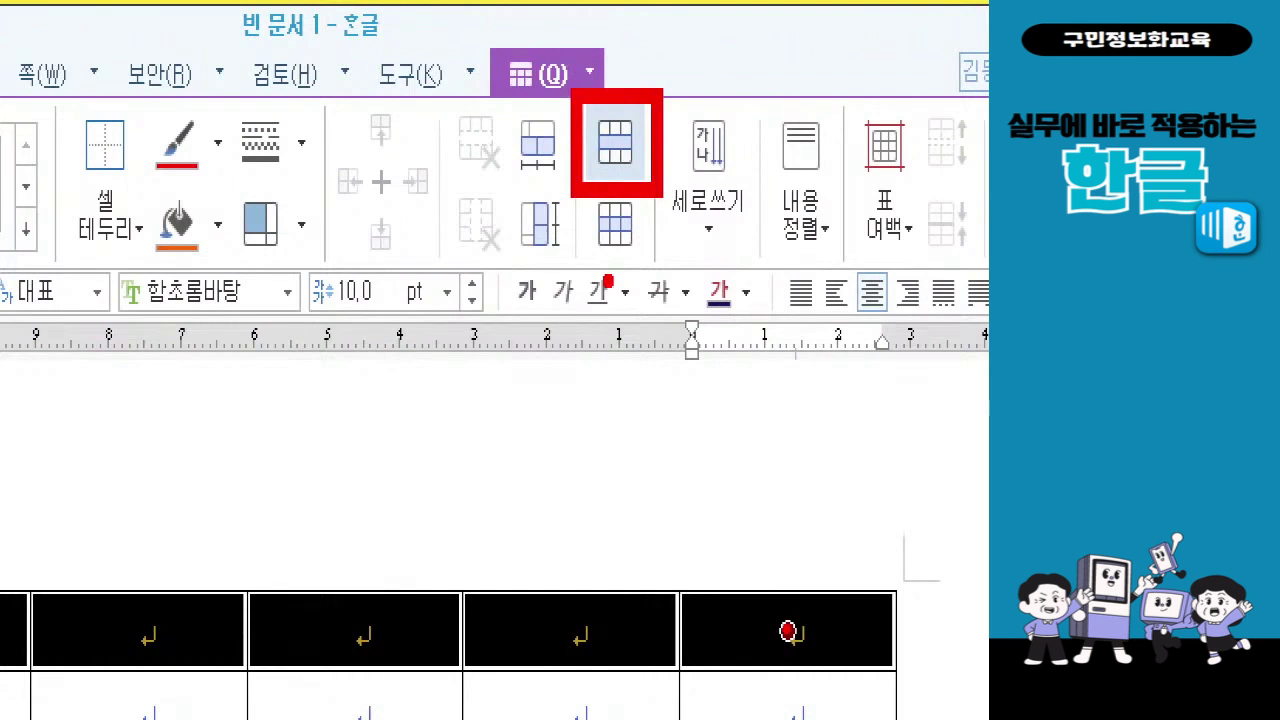
{"action": "left_click", "coordinate": [615, 143]}
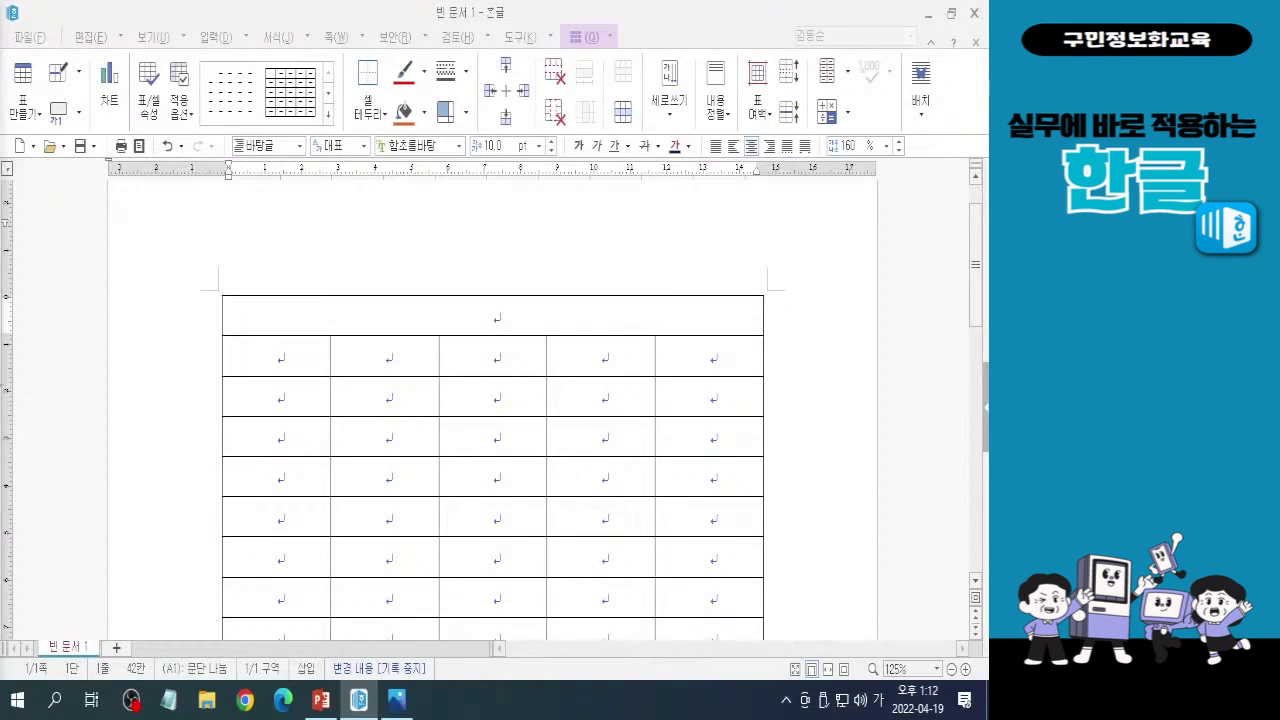
Merge the first two cells of the second row, A2 and B2.
{"action": "left_click", "coordinate": [281, 354]}
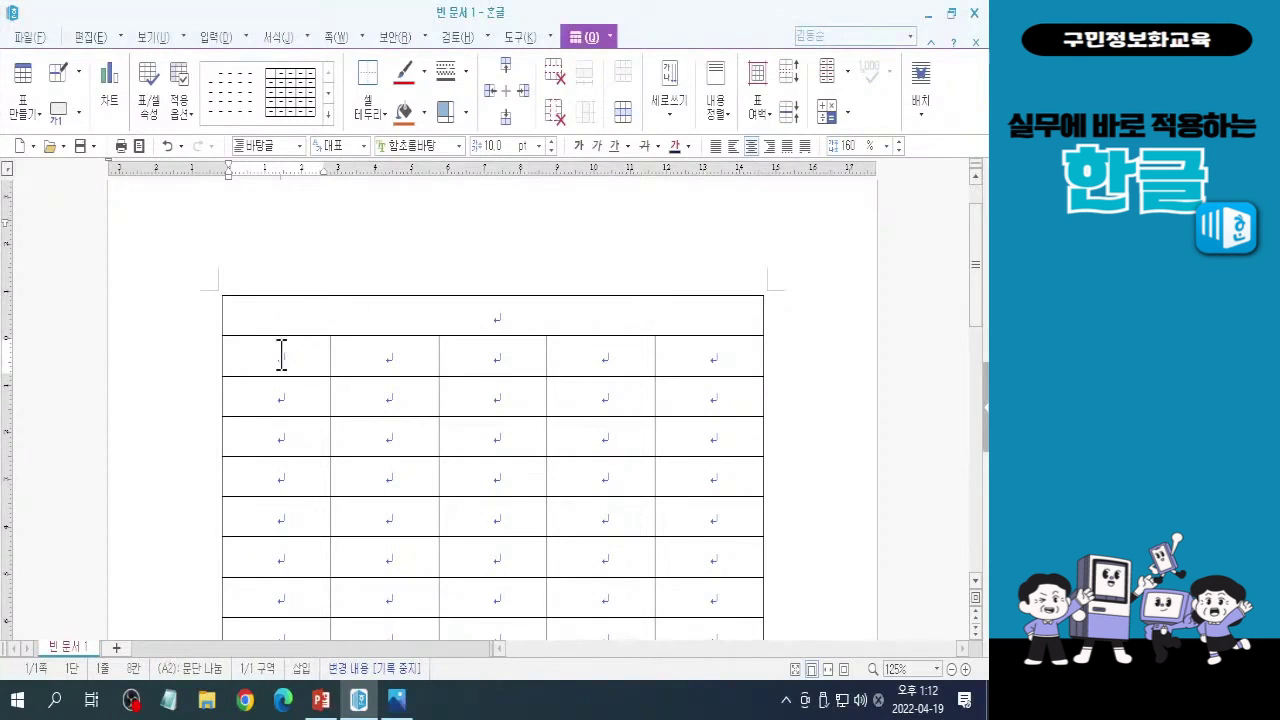
{"action": "left_click_drag", "start_coordinate": [281, 354], "coordinate": [386, 356]}
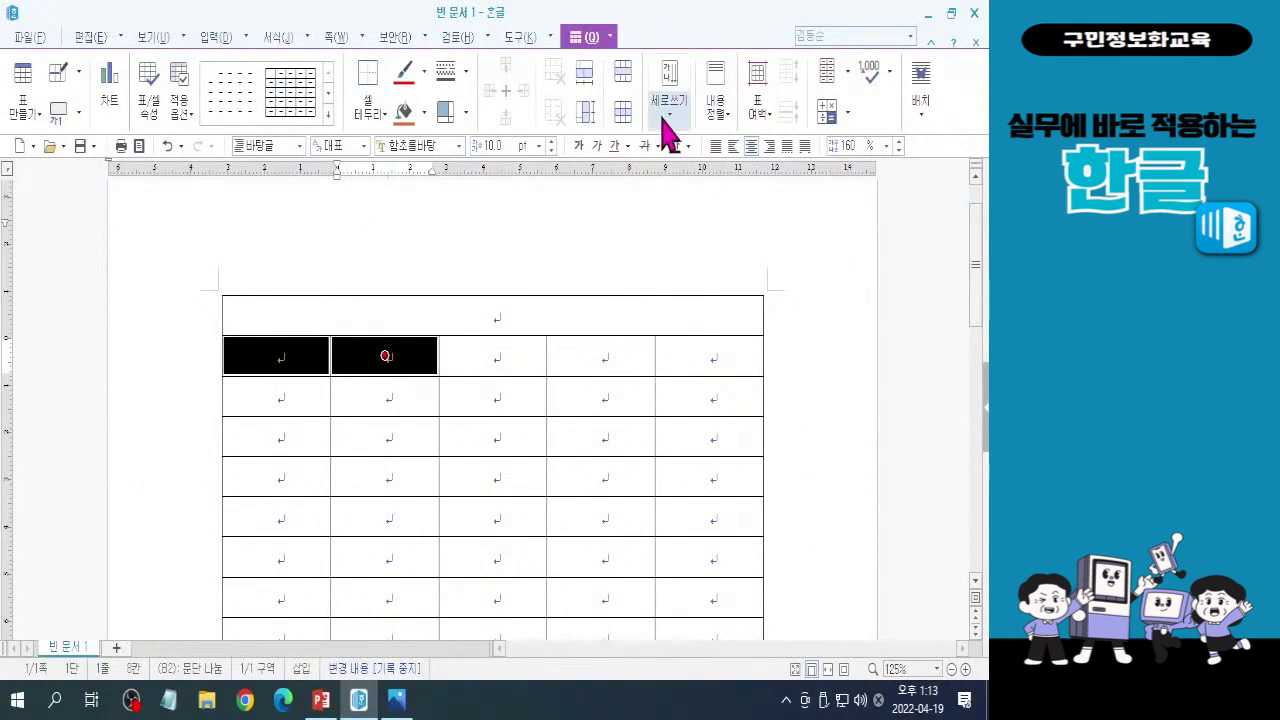
{"action": "left_click", "coordinate": [624, 80]}
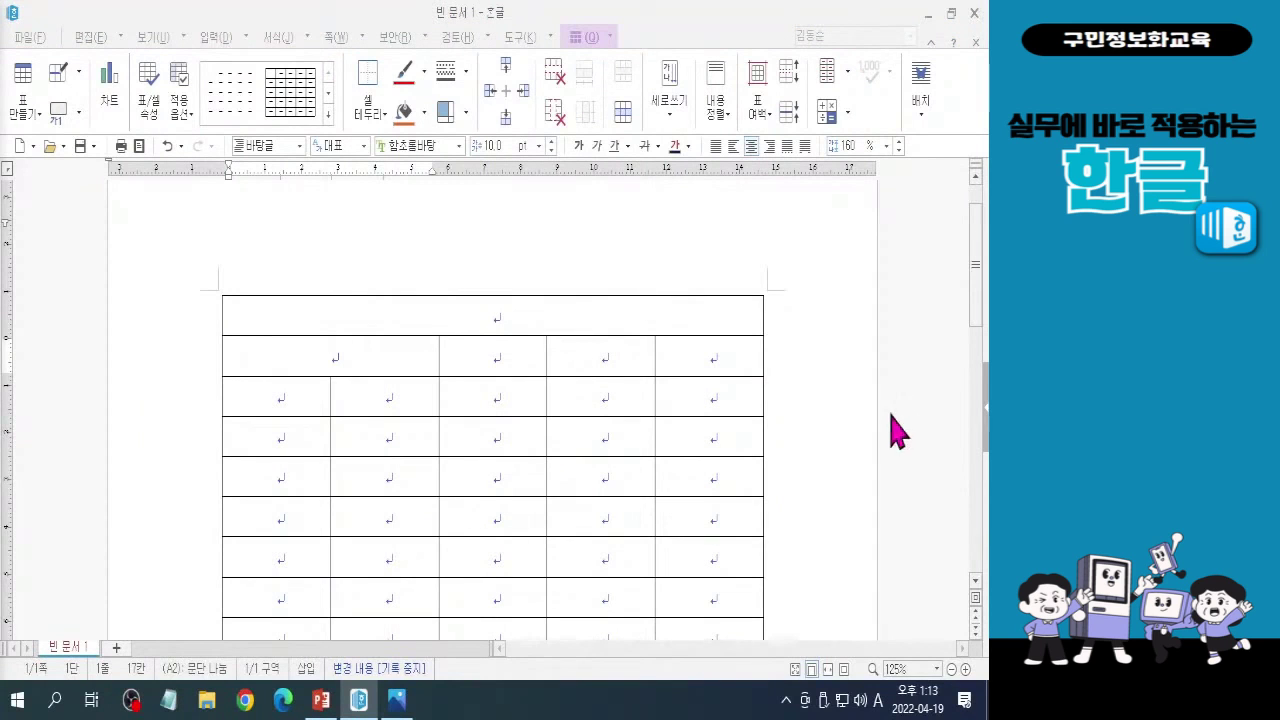
Merge the first two cells of the second-to-last row, A12 and B12.
{"action": "left_click_drag", "start_coordinate": [980, 288], "coordinate": [983, 420]}
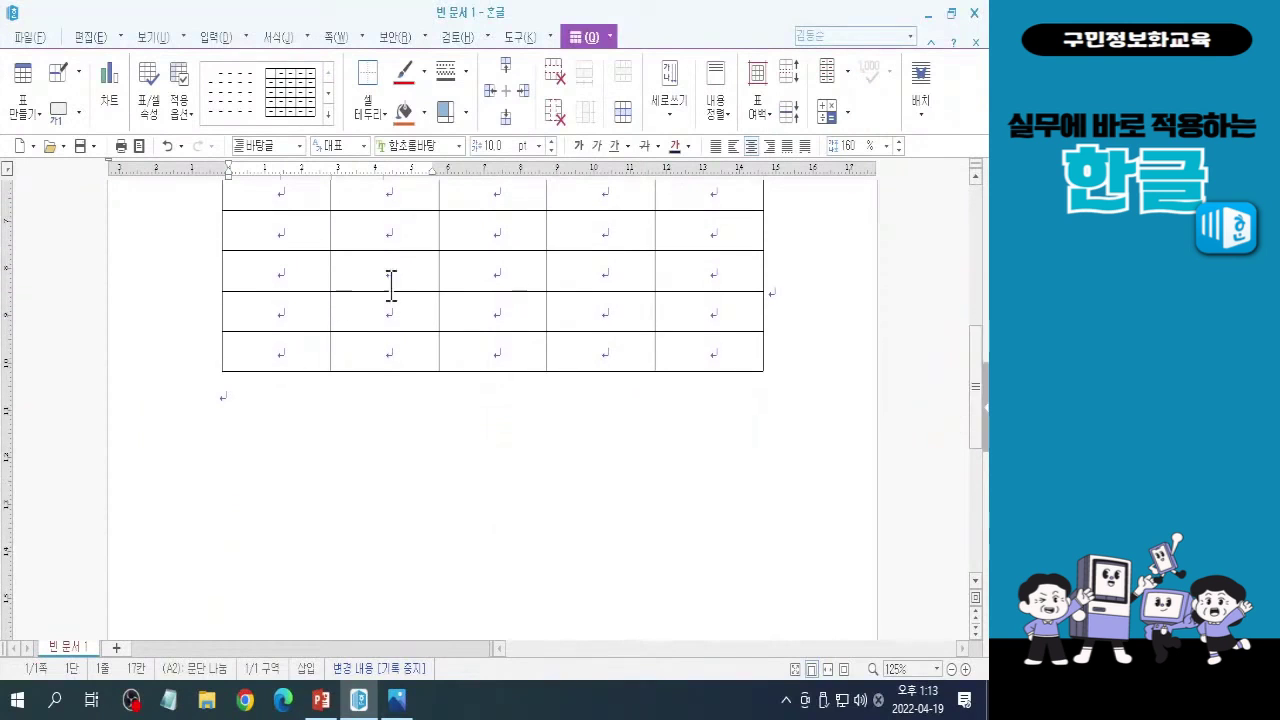
{"action": "left_click", "coordinate": [281, 350]}
{"action": "left_click", "coordinate": [276, 310]}
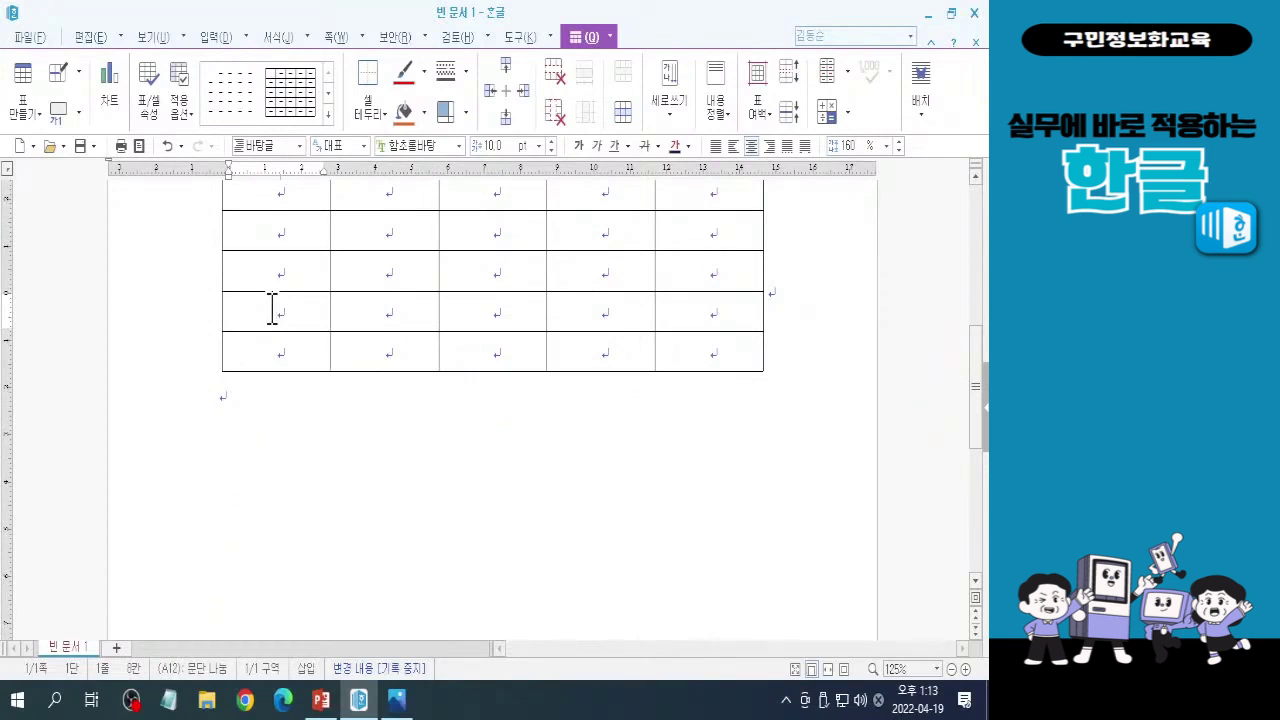
{"action": "left_click_drag", "start_coordinate": [272, 310], "coordinate": [348, 312]}
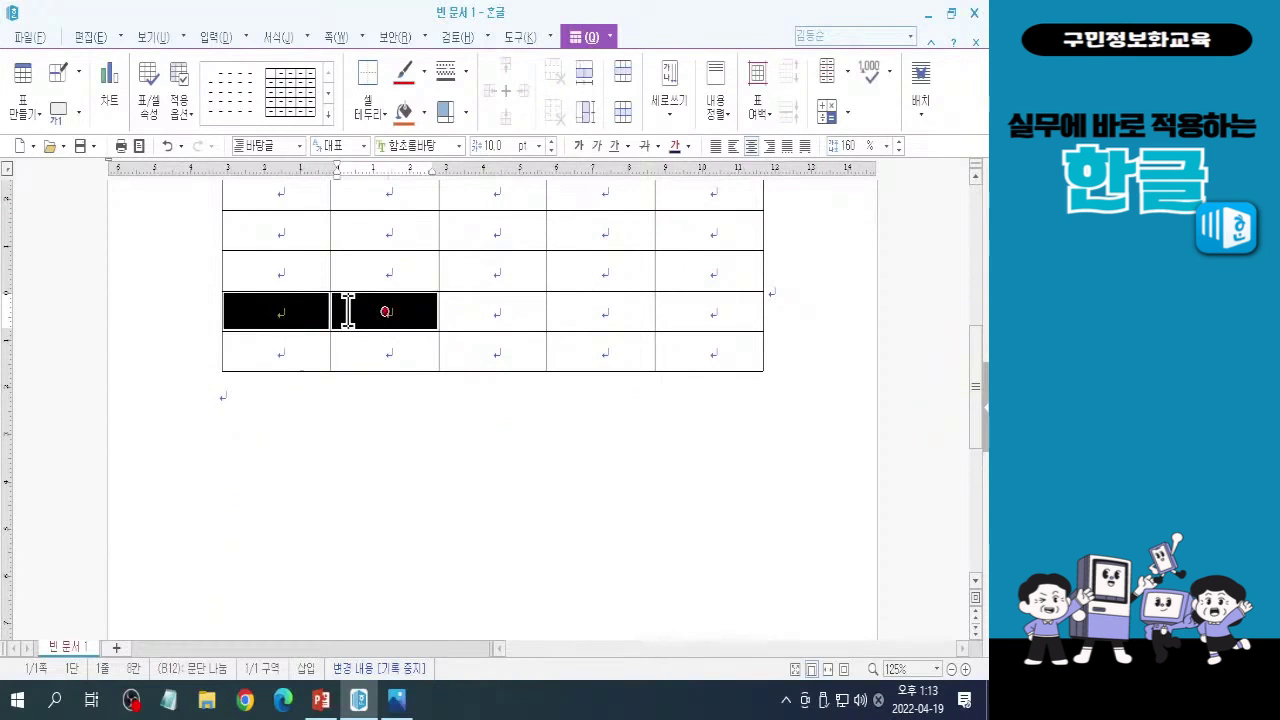
{"action": "key", "text": "ctrl"}
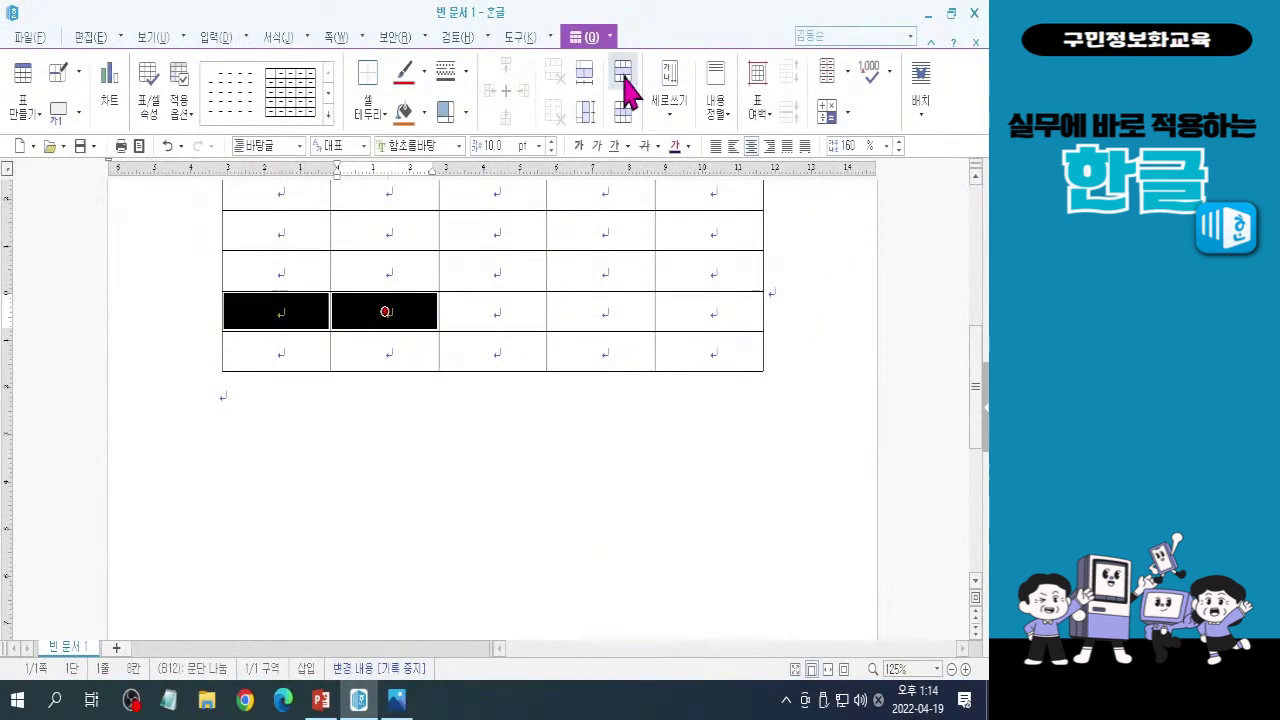
{"action": "left_click", "coordinate": [858, 52]}
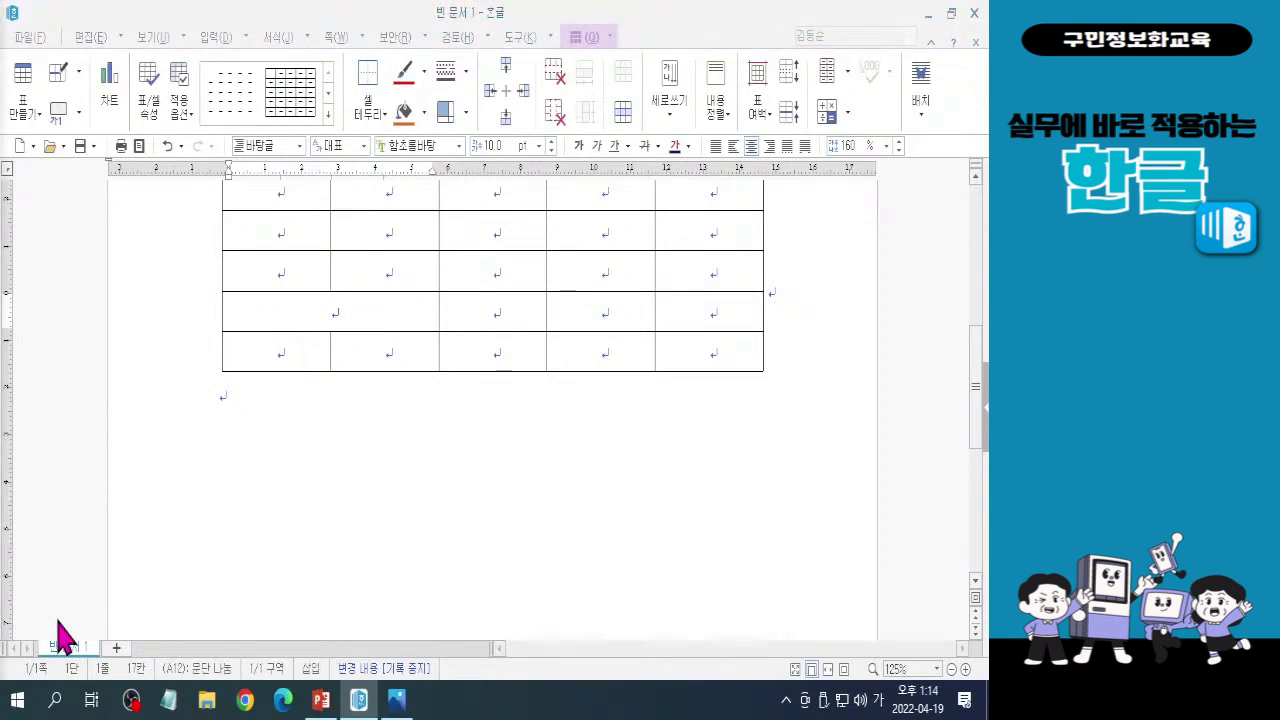
{"action": "key", "text": "Hangul"}
Merge the first four cells of the last row, A13 to D13, leaving E13 separate.
{"action": "left_click", "coordinate": [351, 311]}
{"action": "left_click", "coordinate": [281, 355]}
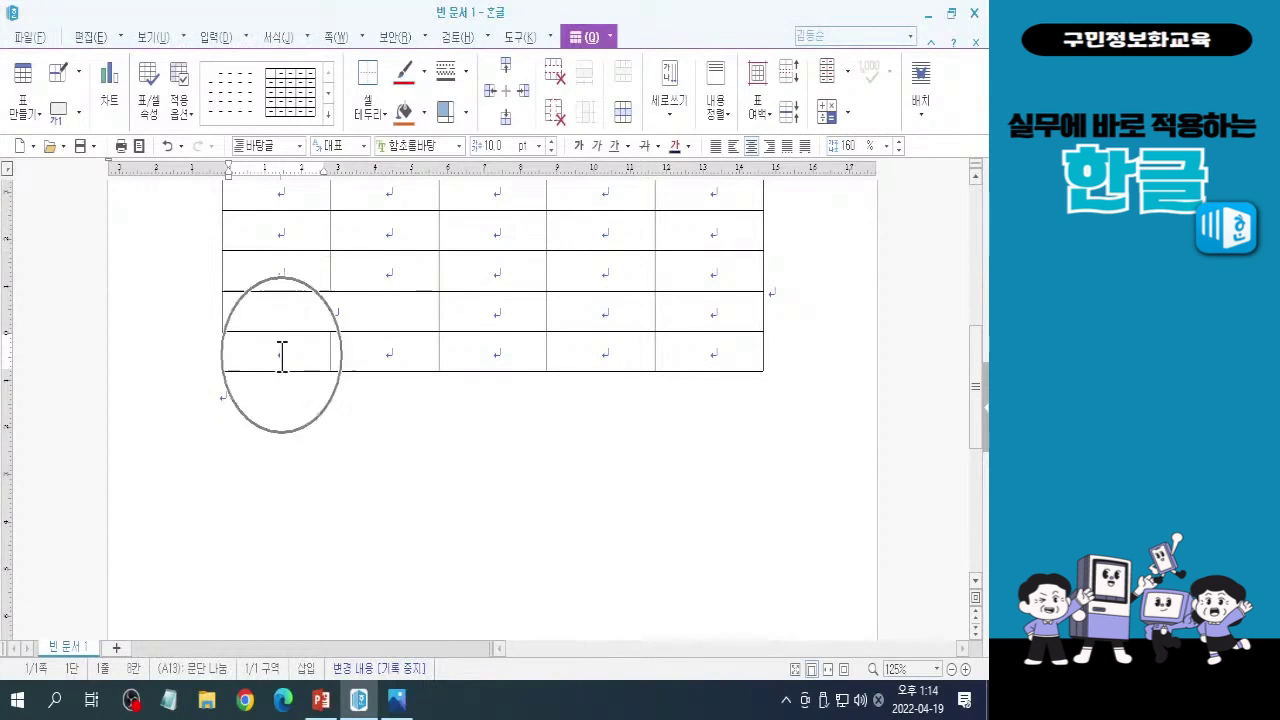
{"action": "left_click_drag", "start_coordinate": [281, 355], "coordinate": [626, 368]}
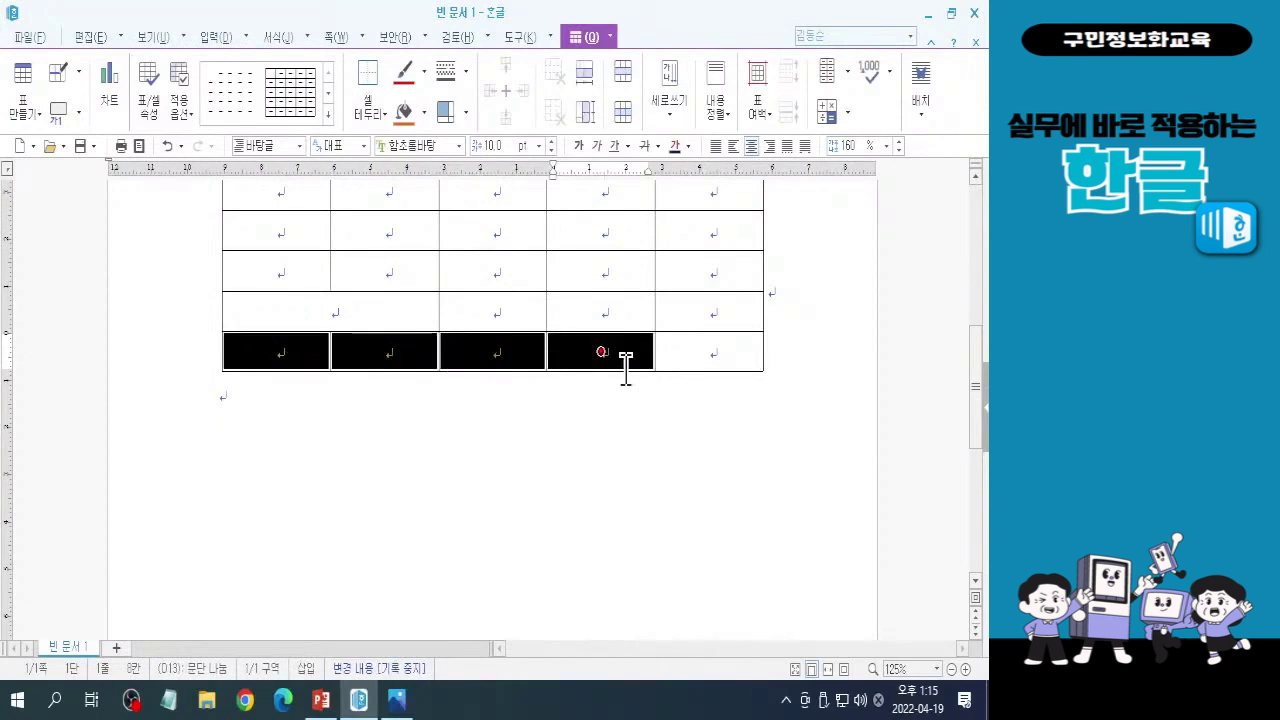
{"action": "left_click_drag", "start_coordinate": [281, 355], "coordinate": [609, 375]}
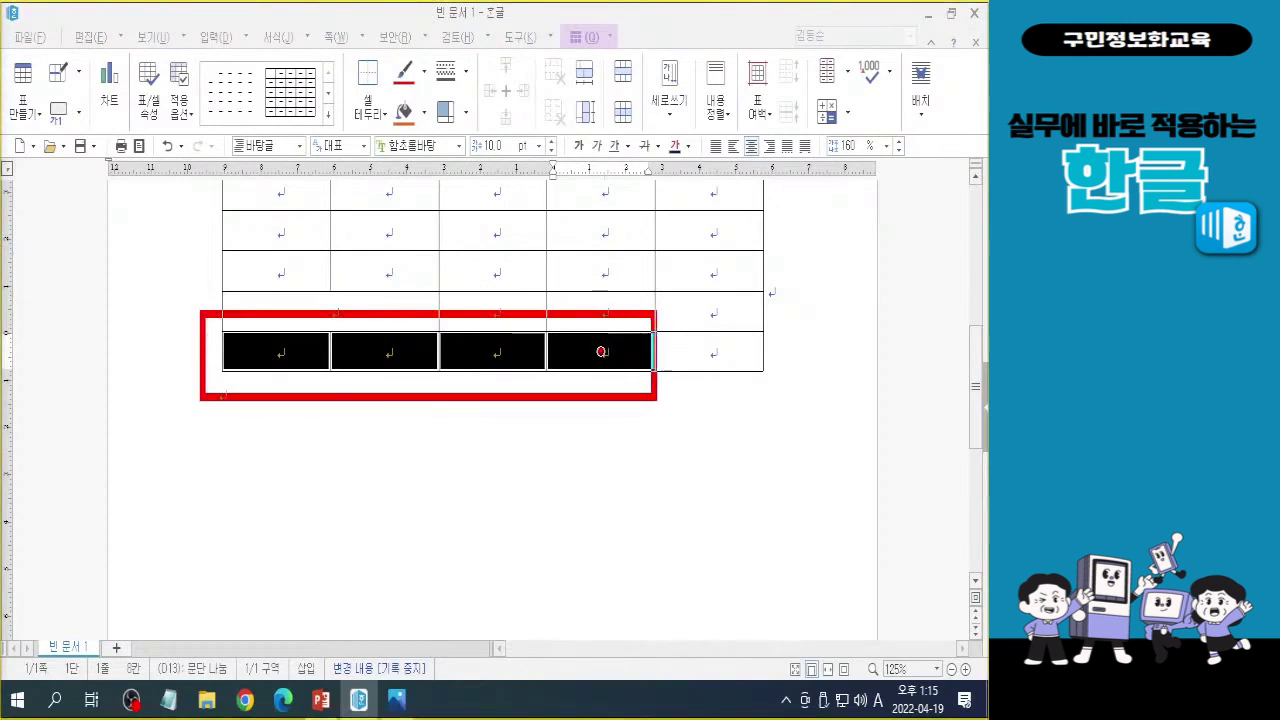
{"action": "left_click", "coordinate": [661, 480]}
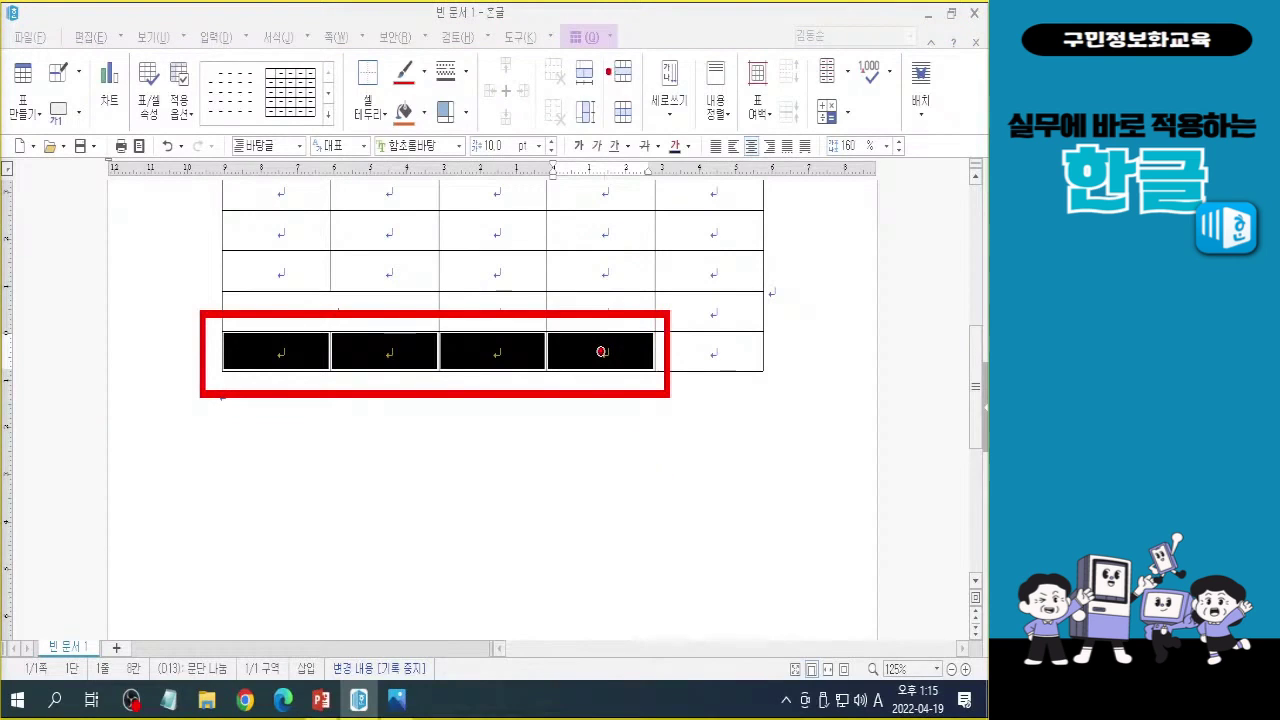
{"action": "left_click_drag", "start_coordinate": [604, 46], "coordinate": [645, 94]}
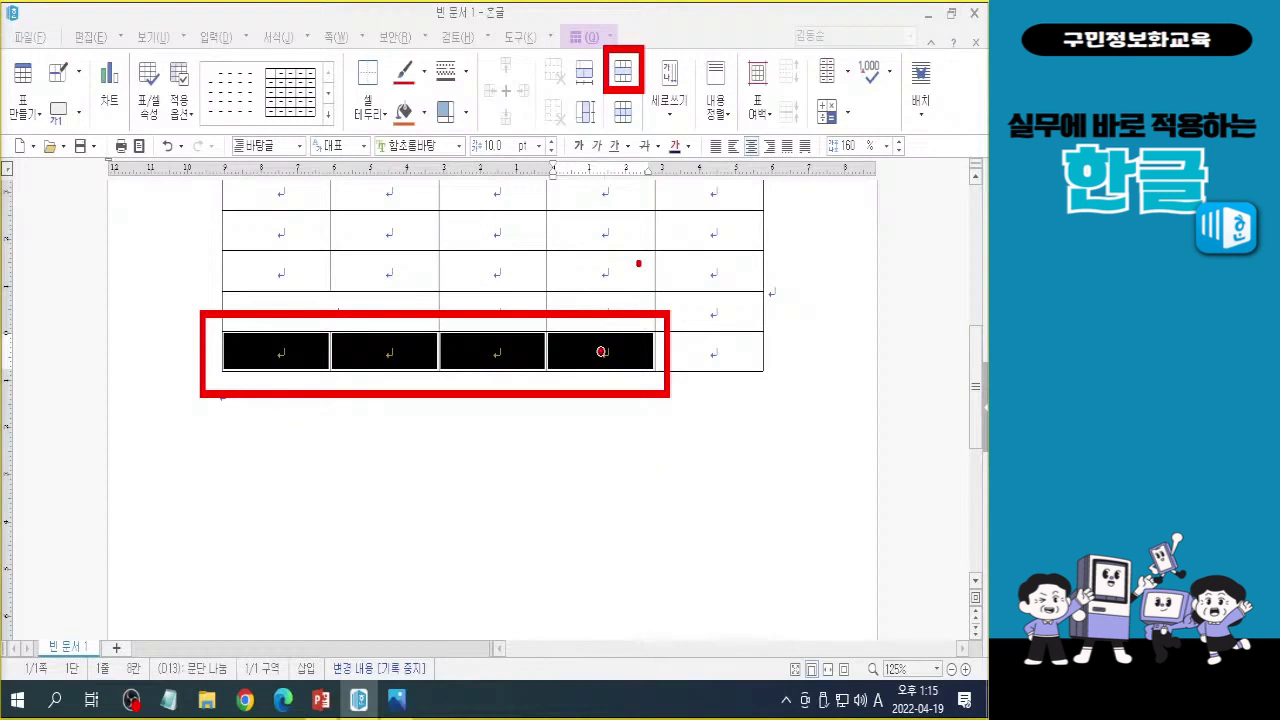
{"action": "left_click", "coordinate": [626, 84]}
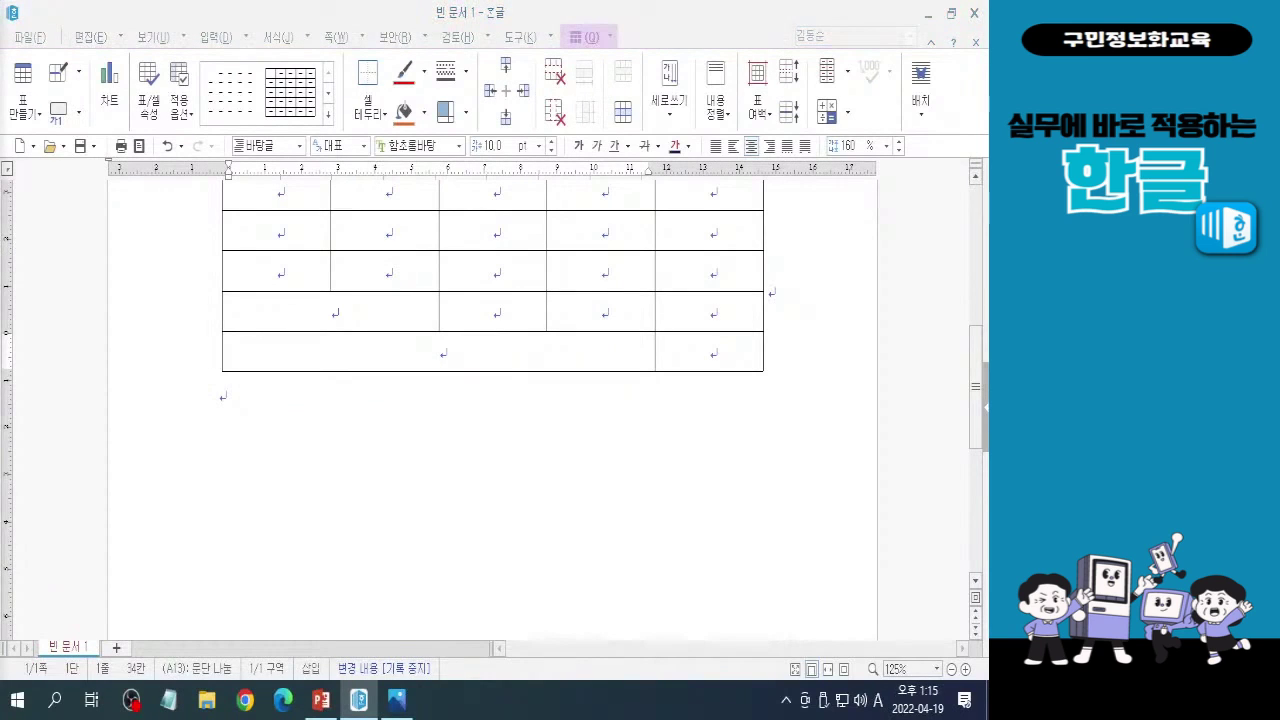
{"action": "key", "text": "Hangul"}
Set the text in all table cells to 12 pt bold and clear the cell selection.
{"action": "scroll", "coordinate": [516, 503], "scroll_direction": "up", "scroll_amount": 5}
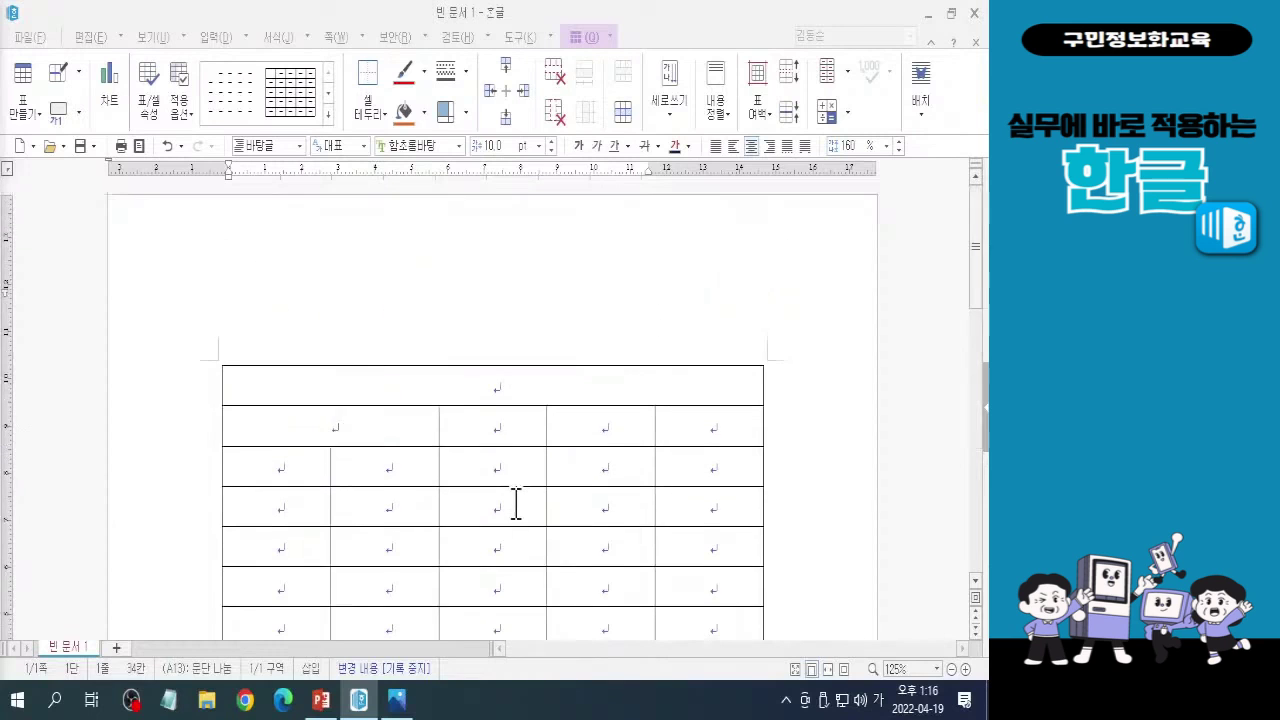
{"action": "scroll", "coordinate": [516, 503], "scroll_direction": "down", "scroll_amount": 3}
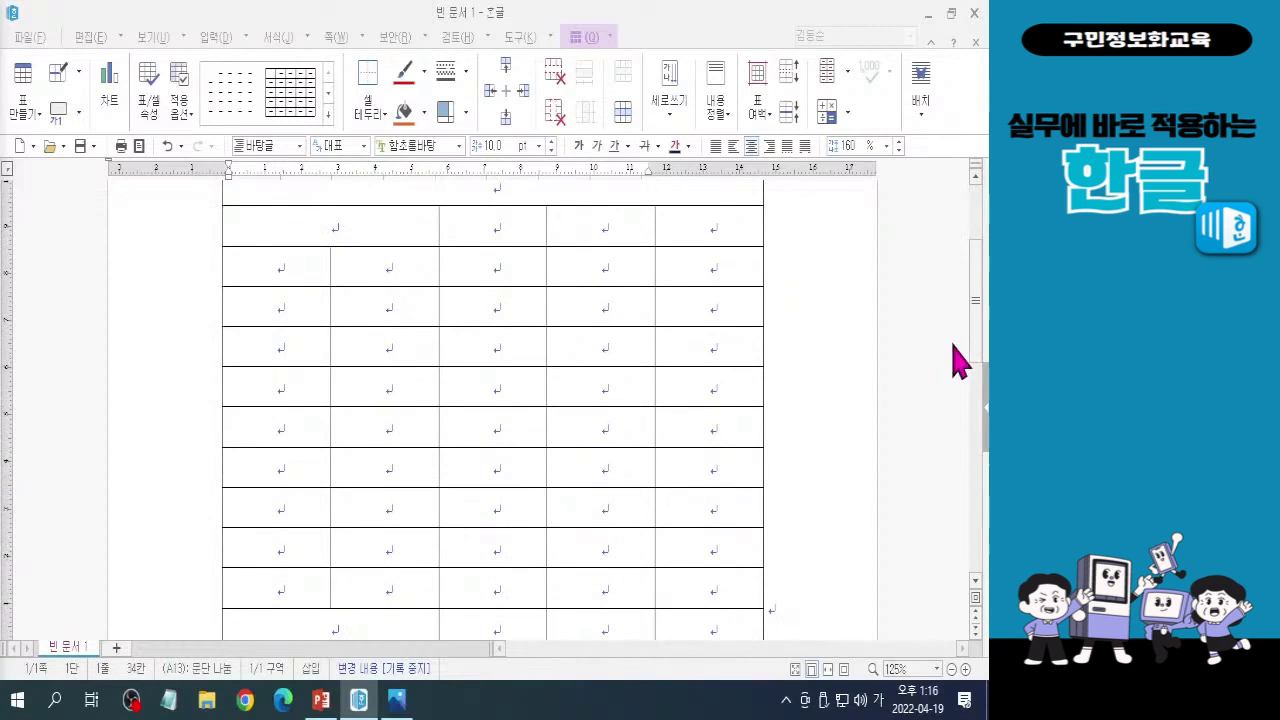
{"action": "left_click_drag", "start_coordinate": [980, 340], "coordinate": [981, 320]}
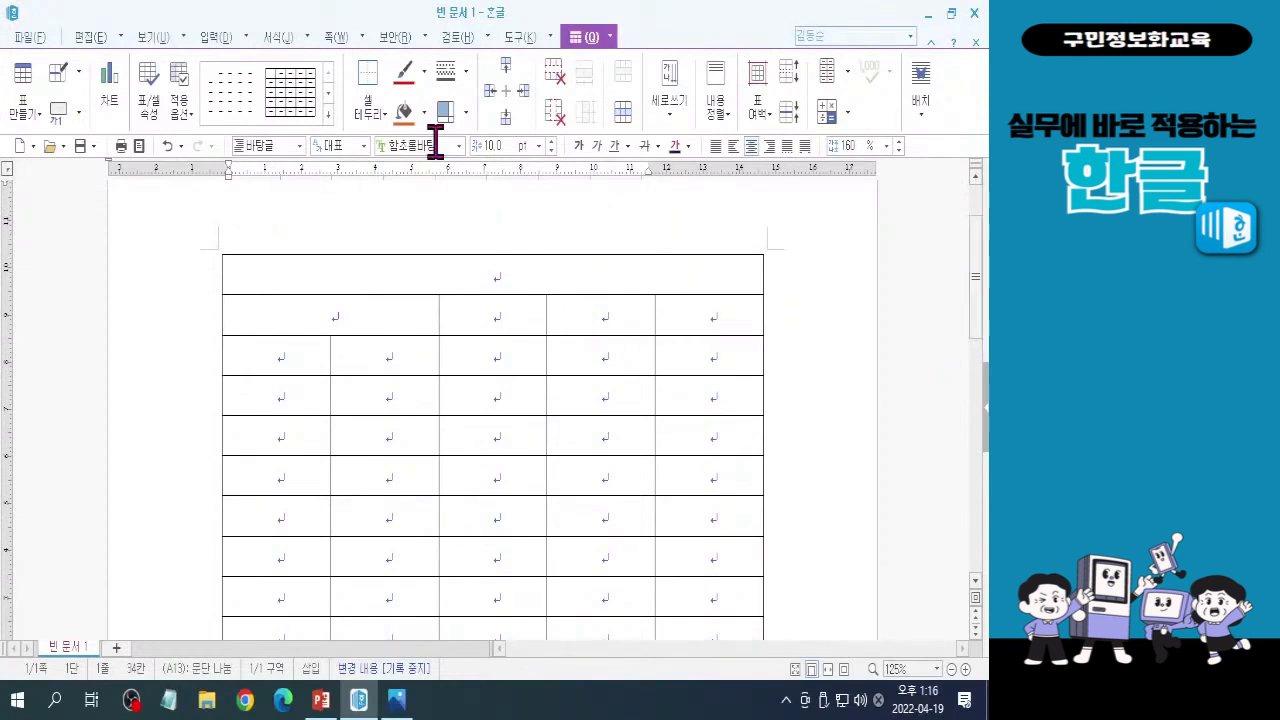
{"action": "left_click", "coordinate": [497, 276]}
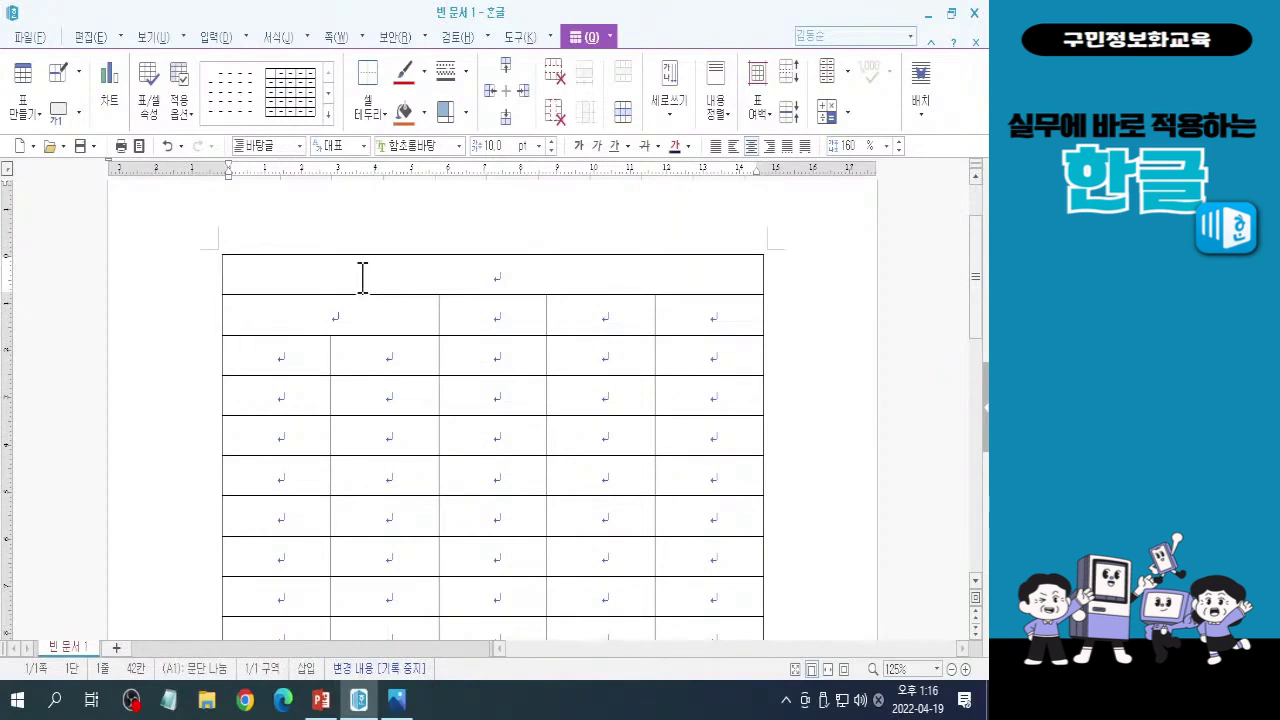
{"action": "left_click_drag", "start_coordinate": [363, 277], "coordinate": [587, 320]}
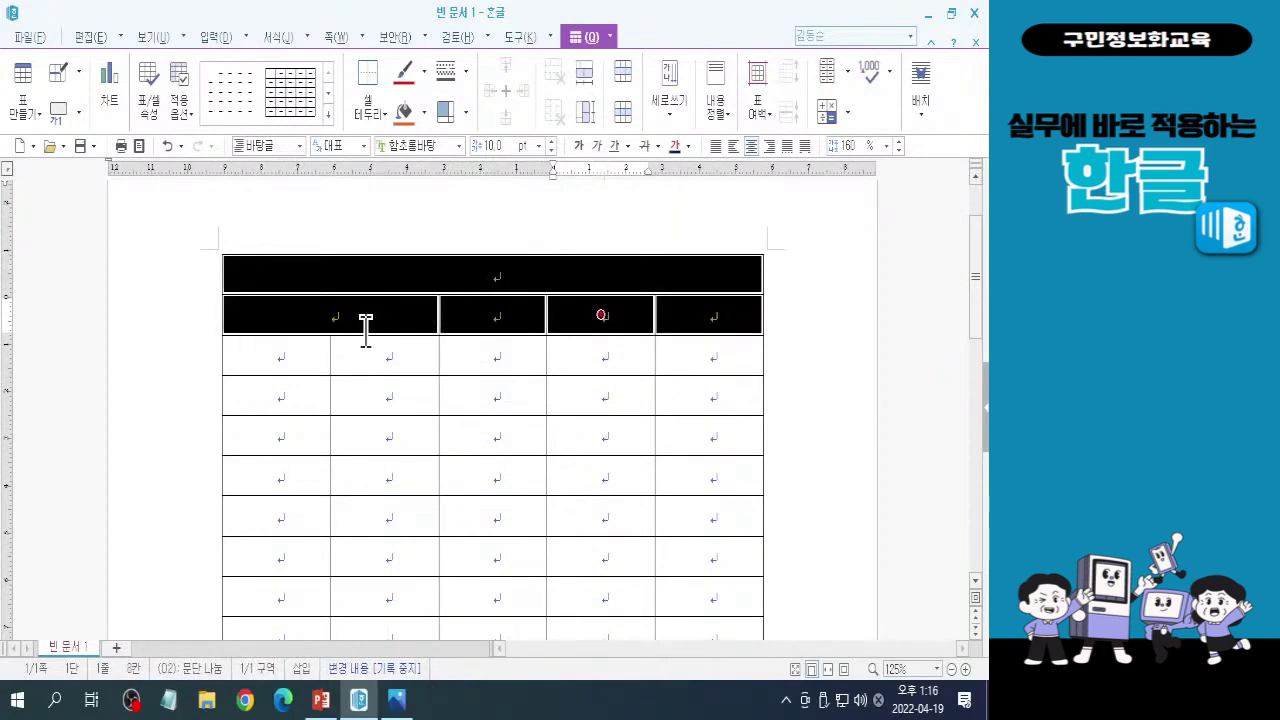
{"action": "key", "text": "F5"}
{"action": "left_click", "coordinate": [551, 142]}
{"action": "left_click", "coordinate": [551, 142]}
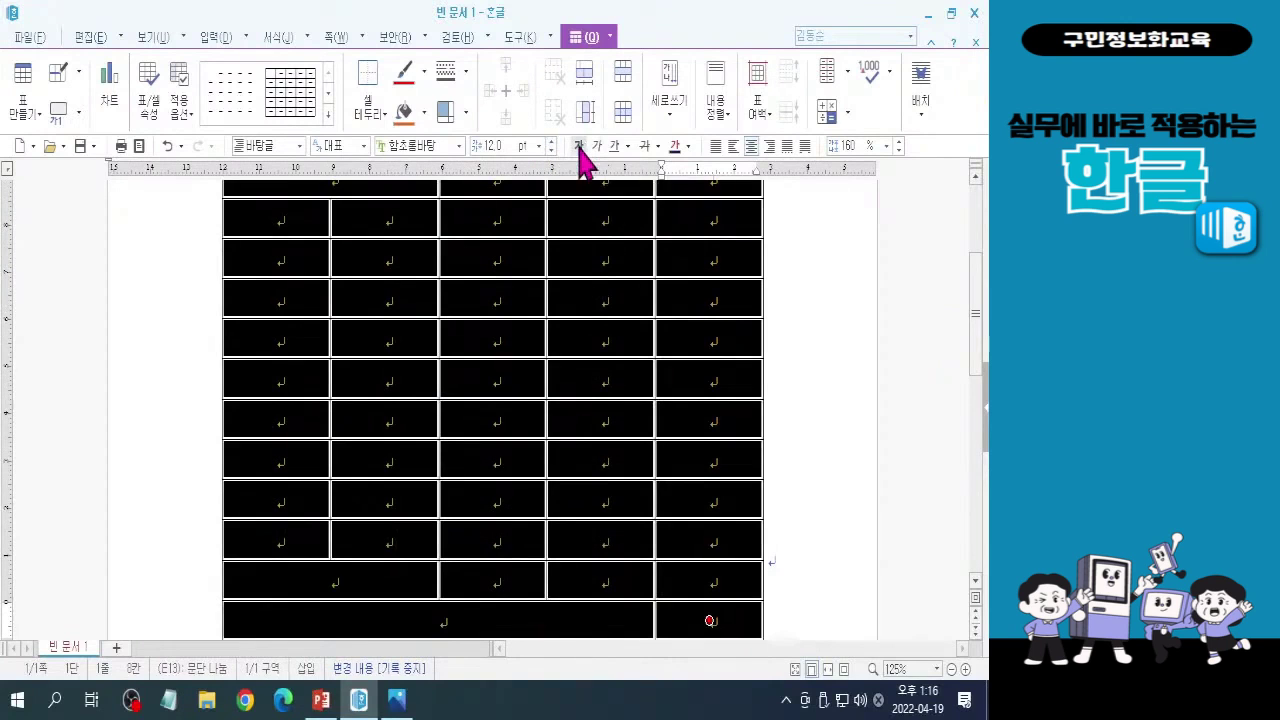
{"action": "key", "text": "Escape"}
{"action": "scroll", "coordinate": [523, 303], "scroll_direction": "up", "scroll_amount": 5}
{"action": "left_click", "coordinate": [491, 303]}
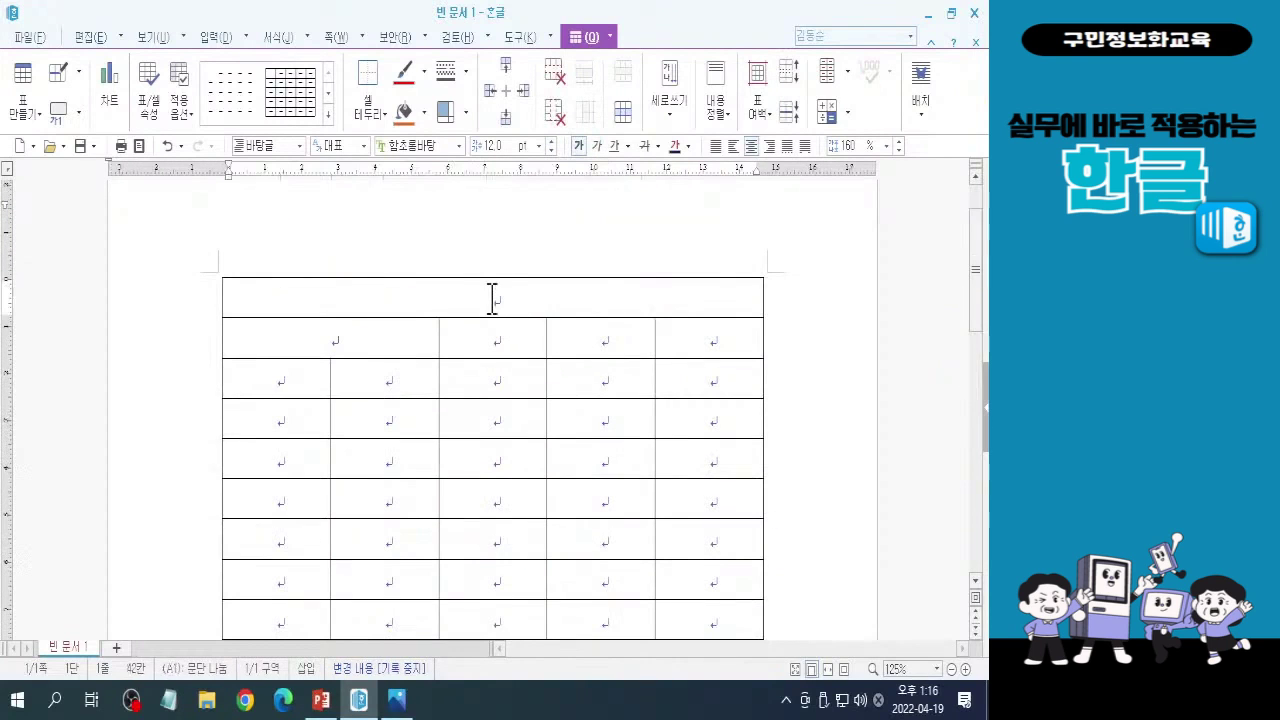
{"action": "key", "text": "F5"}
{"action": "key", "text": "F5"}
{"action": "key", "text": "F5"}
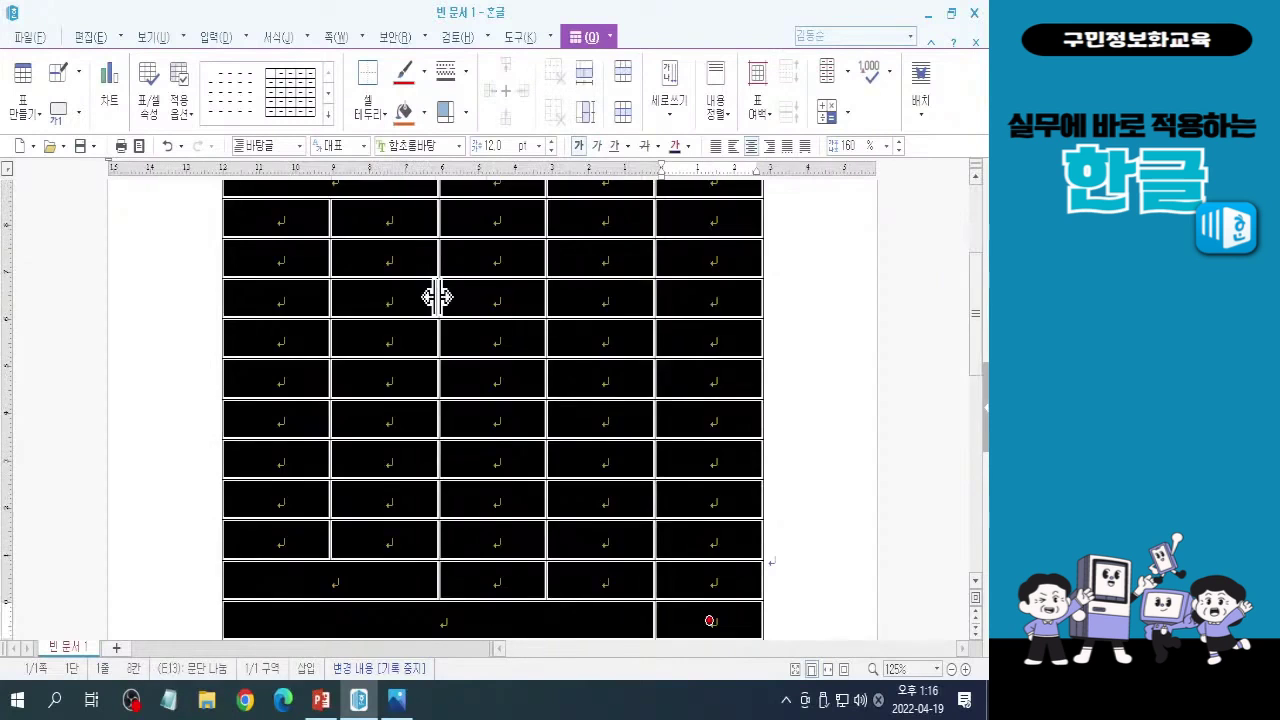
{"action": "scroll", "coordinate": [446, 262], "scroll_direction": "up", "scroll_amount": 3}
{"action": "key", "text": "Escape"}
{"action": "scroll", "coordinate": [510, 300], "scroll_direction": "up", "scroll_amount": 3}
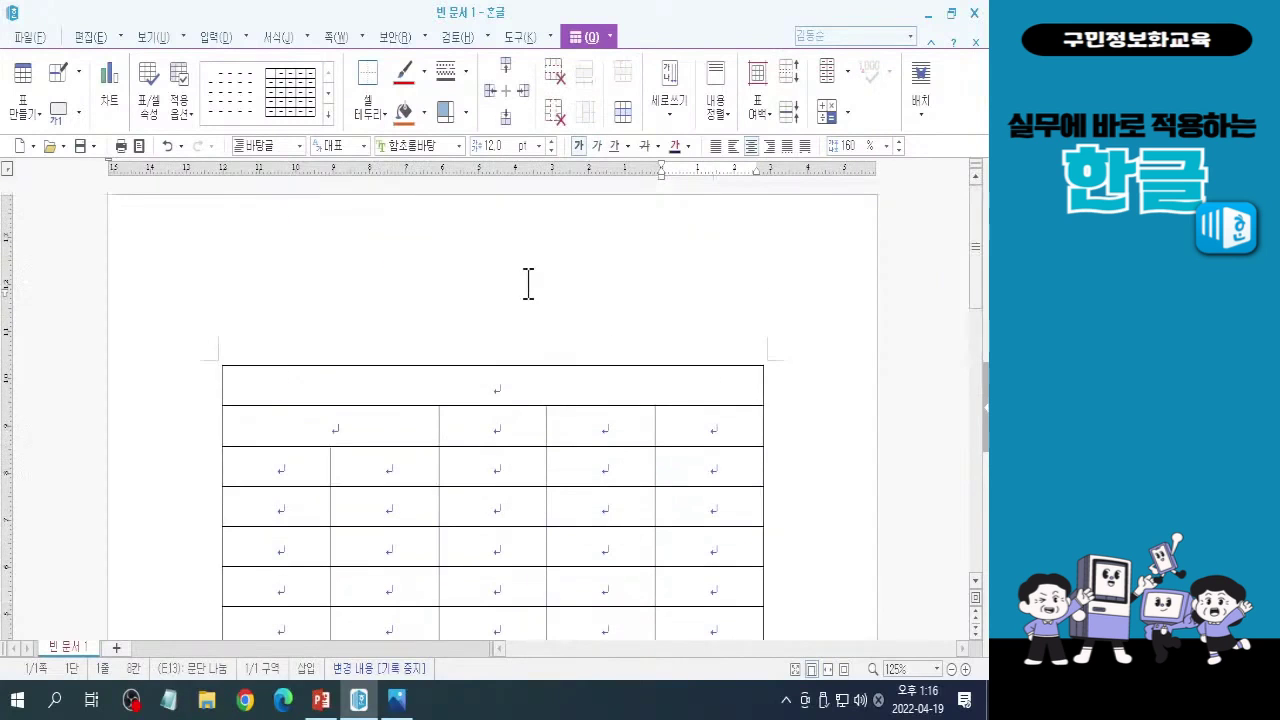
Enter the title 가계부 in the merged first row and 날짜 in the merged cell below it.
{"action": "left_click", "coordinate": [497, 389]}
{"action": "type", "text": "가계부"}
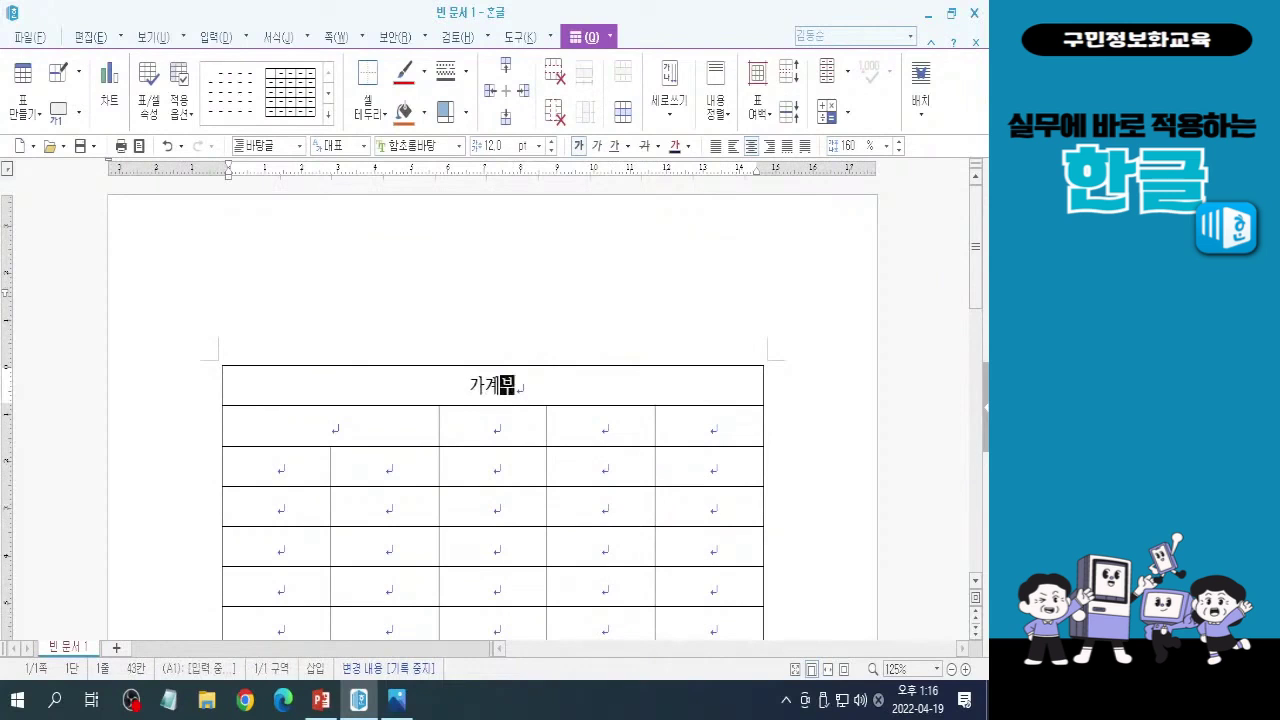
{"action": "left_click", "coordinate": [333, 428]}
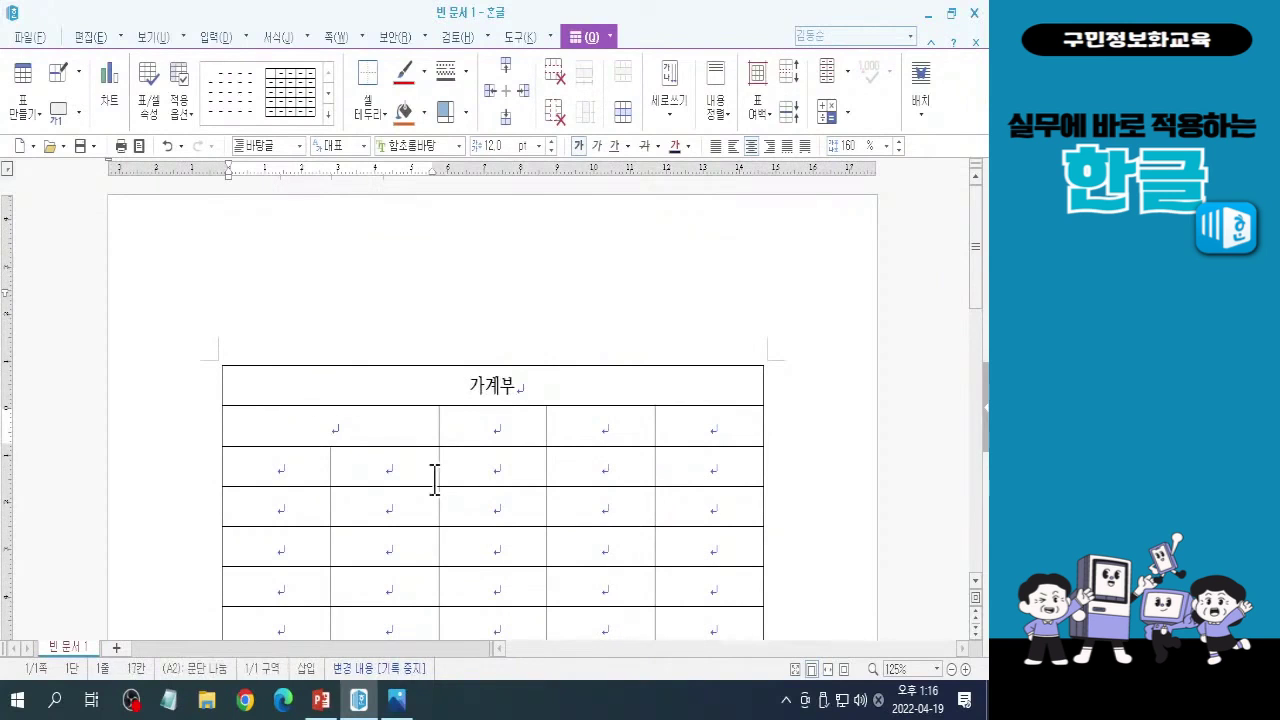
{"action": "type", "text": "날짜"}
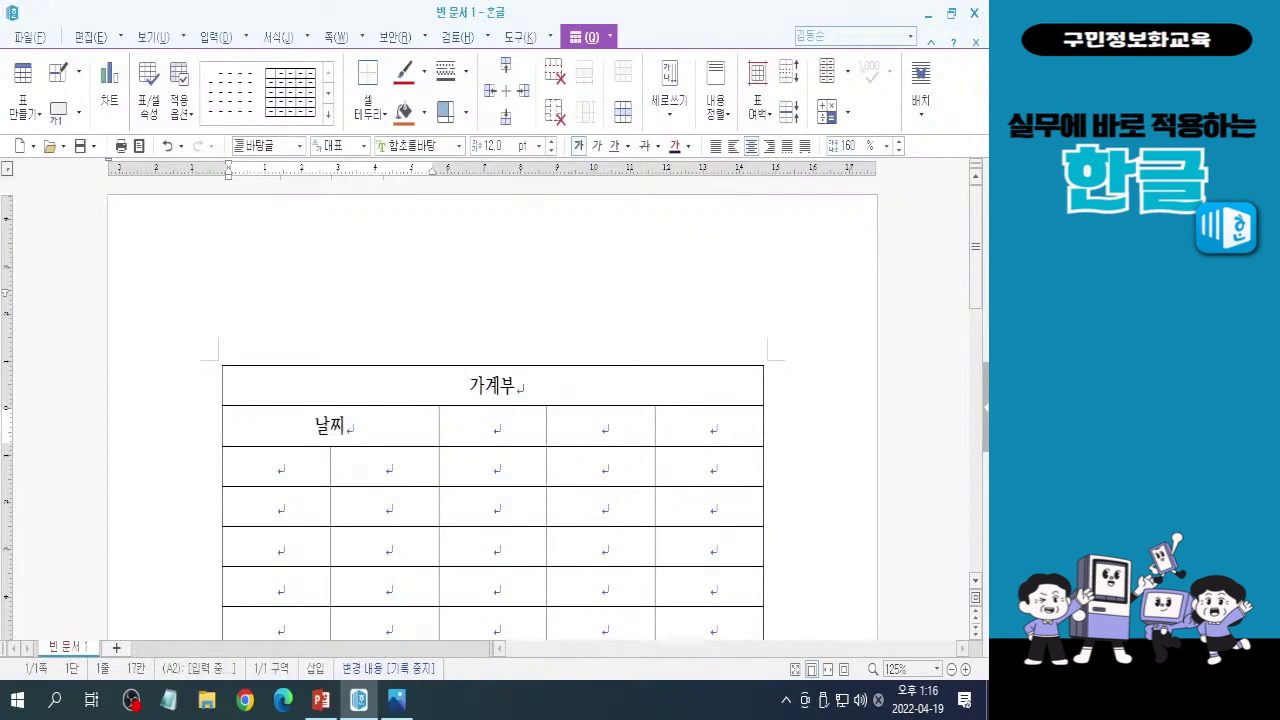
Set the font size of all table cells to 15 pt and clear the cell selection.
{"action": "left_click", "coordinate": [346, 394]}
{"action": "key", "text": "F5"}
{"action": "key", "text": "F5"}
{"action": "key", "text": "F5"}
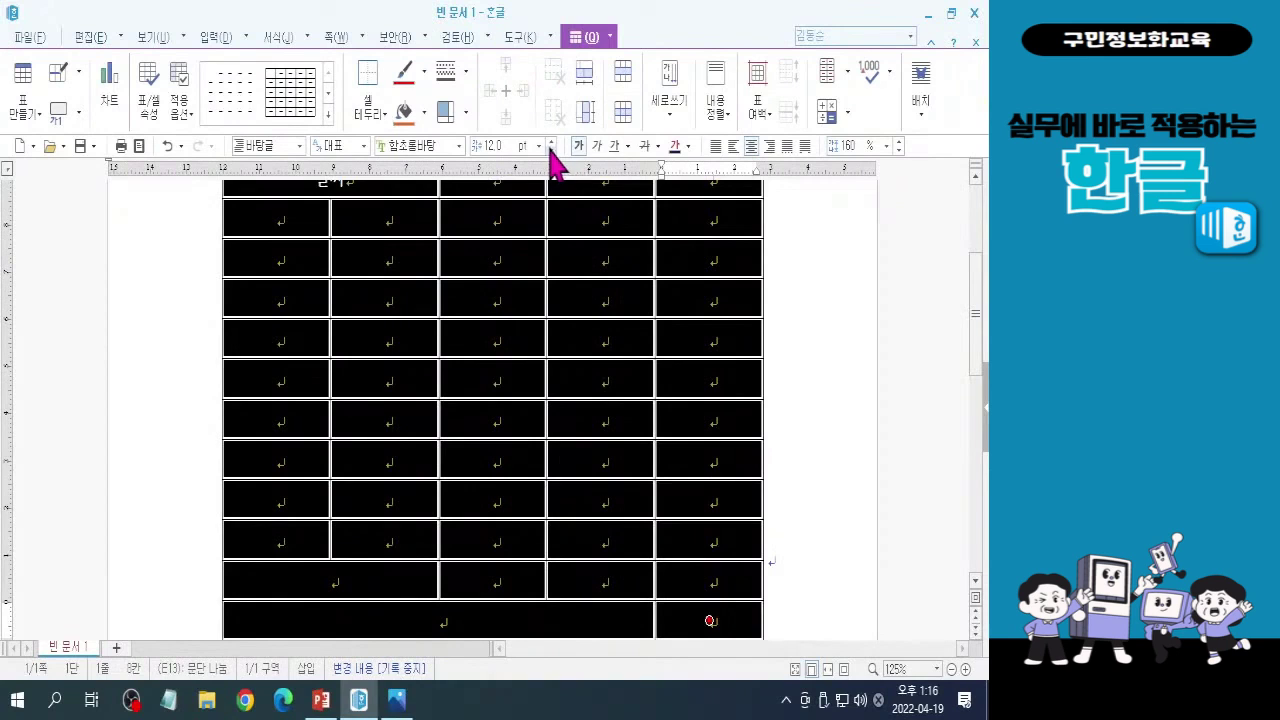
{"action": "key", "text": "alt+shift+e"}
{"action": "key", "text": "alt+shift+e"}
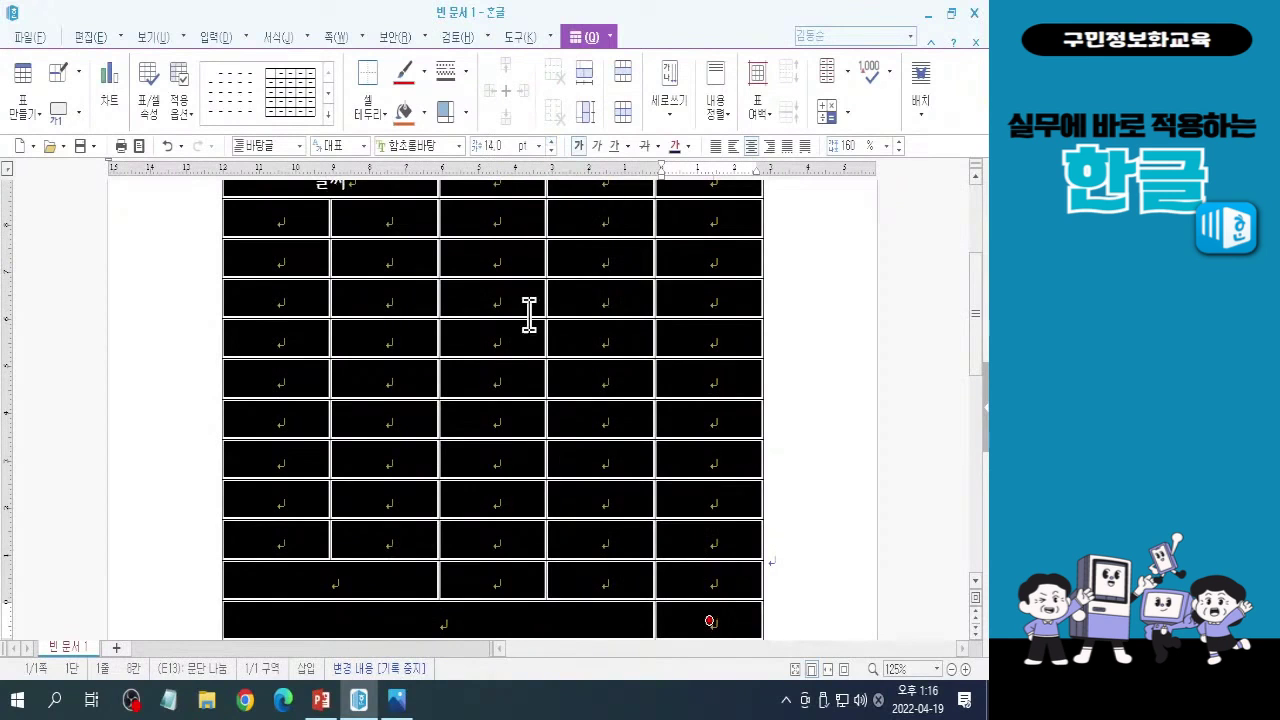
{"action": "left_click", "coordinate": [551, 142]}
{"action": "key", "text": "Escape"}
{"action": "scroll", "coordinate": [513, 352], "scroll_direction": "up", "scroll_amount": 3}
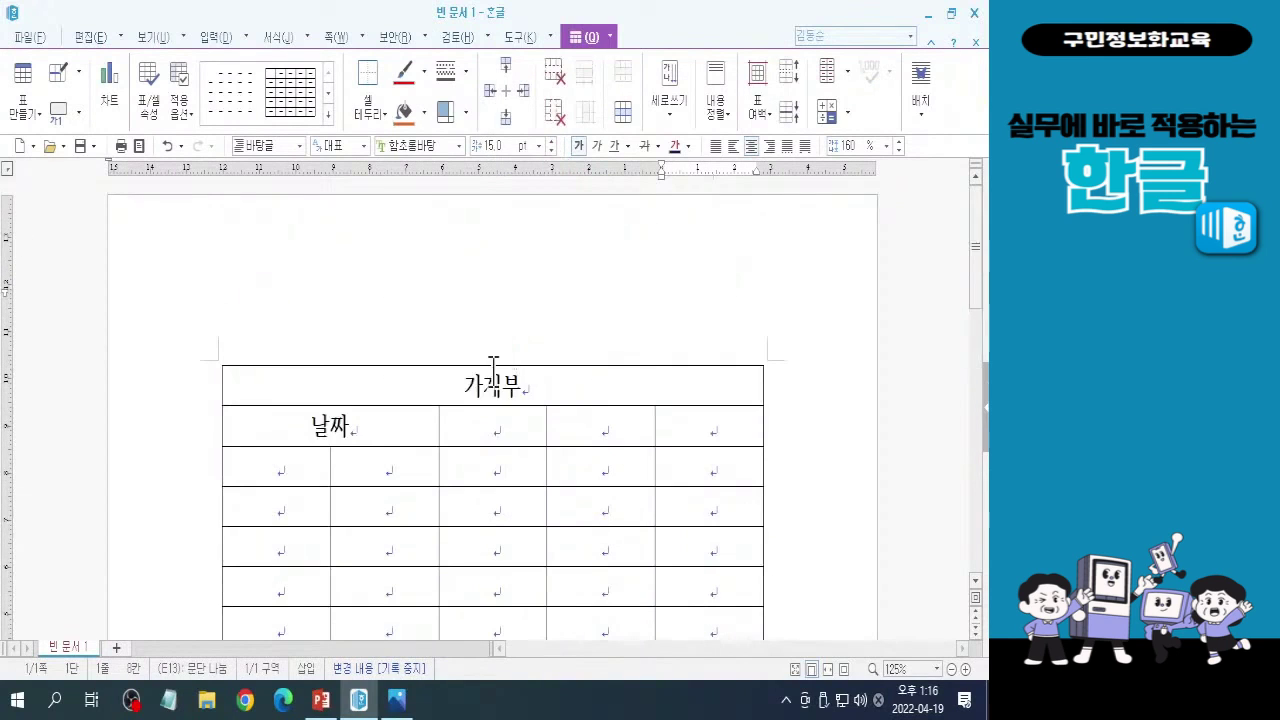
Enter 월 and 일 in the two cells below the 날짜 heading.
{"action": "left_click", "coordinate": [299, 467]}
{"action": "type", "text": "월"}
{"action": "key", "text": "Tab"}
{"action": "type", "text": "일"}
{"action": "key", "text": "Tab"}
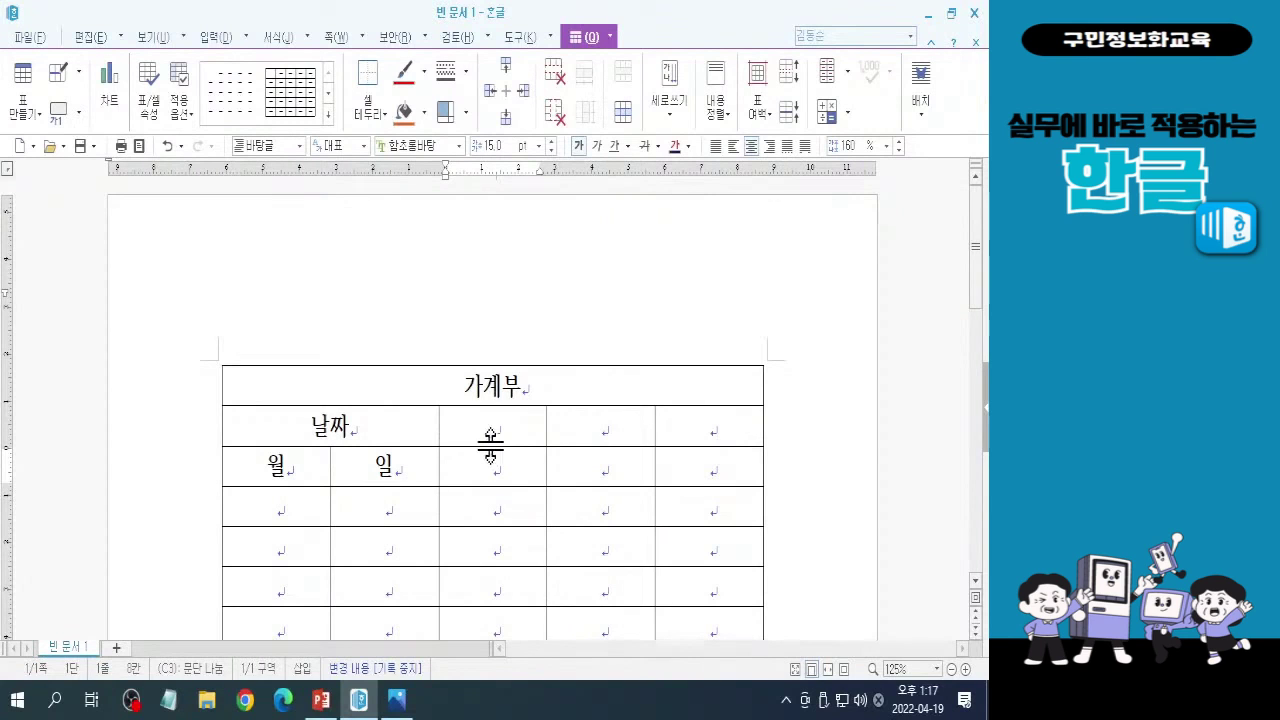
Select the cells of the table's first three rows and delete their text.
{"action": "left_click_drag", "start_coordinate": [487, 430], "coordinate": [488, 470]}
{"action": "left_click_drag", "start_coordinate": [488, 432], "coordinate": [400, 451]}
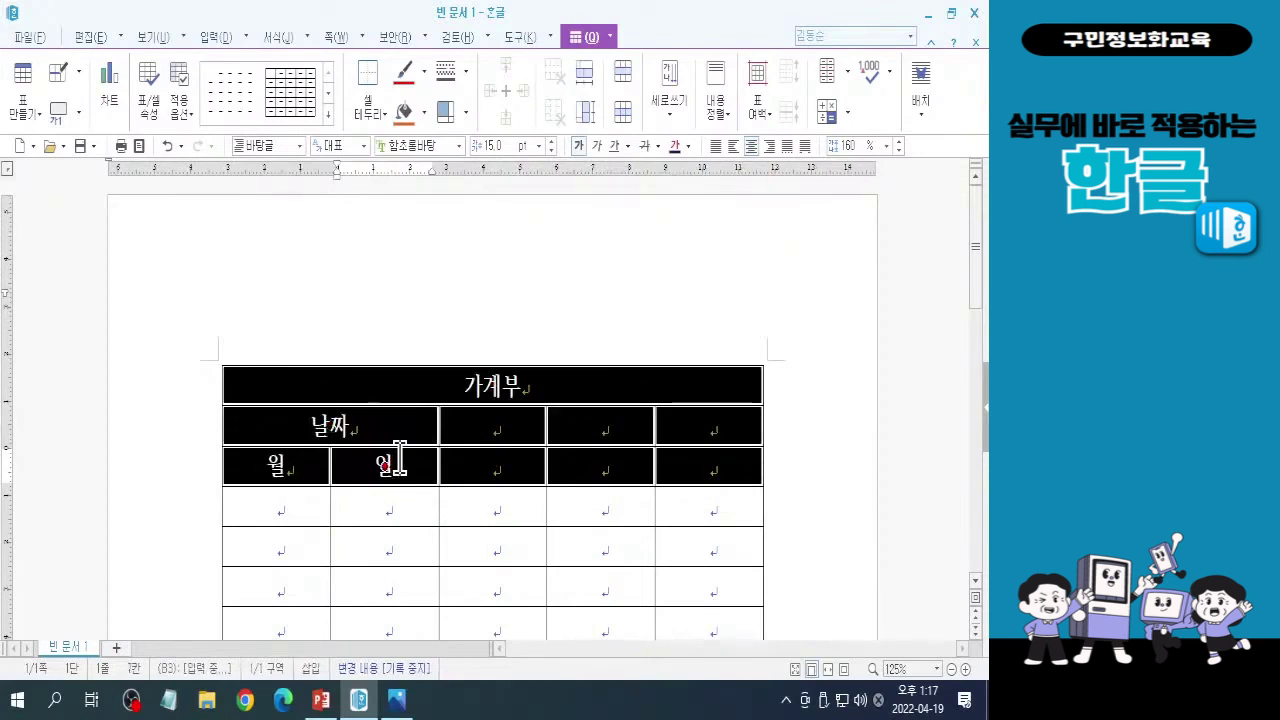
{"action": "key", "text": "Delete"}
{"action": "left_click", "coordinate": [425, 390]}
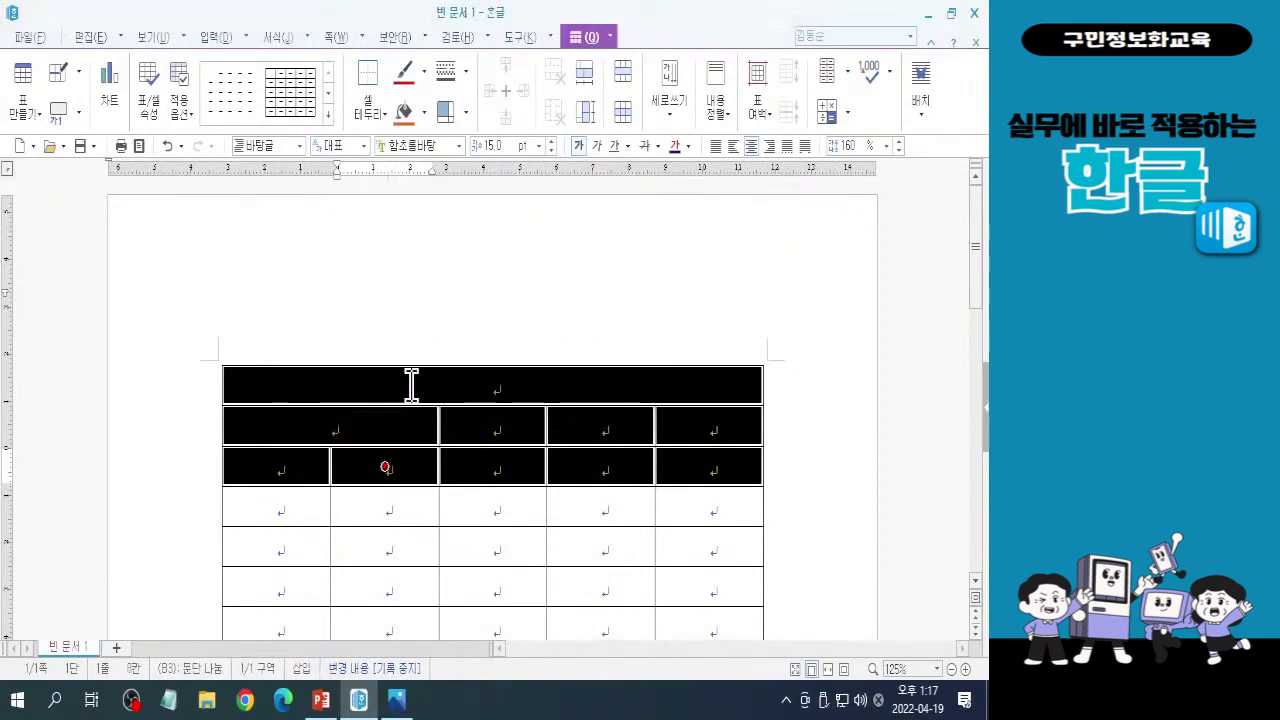
Merge the second- and third-row cells vertically in each of columns C, D and E.
{"action": "left_click_drag", "start_coordinate": [491, 423], "coordinate": [497, 466]}
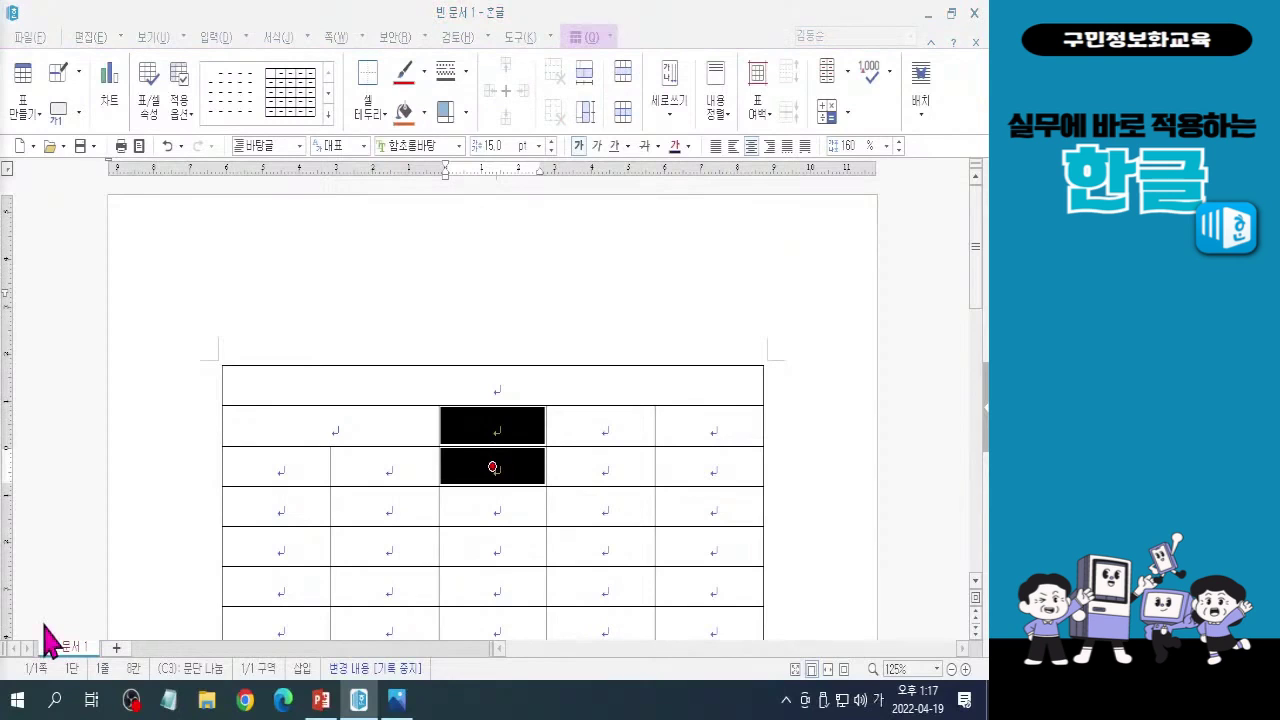
{"action": "key", "text": "Hangul"}
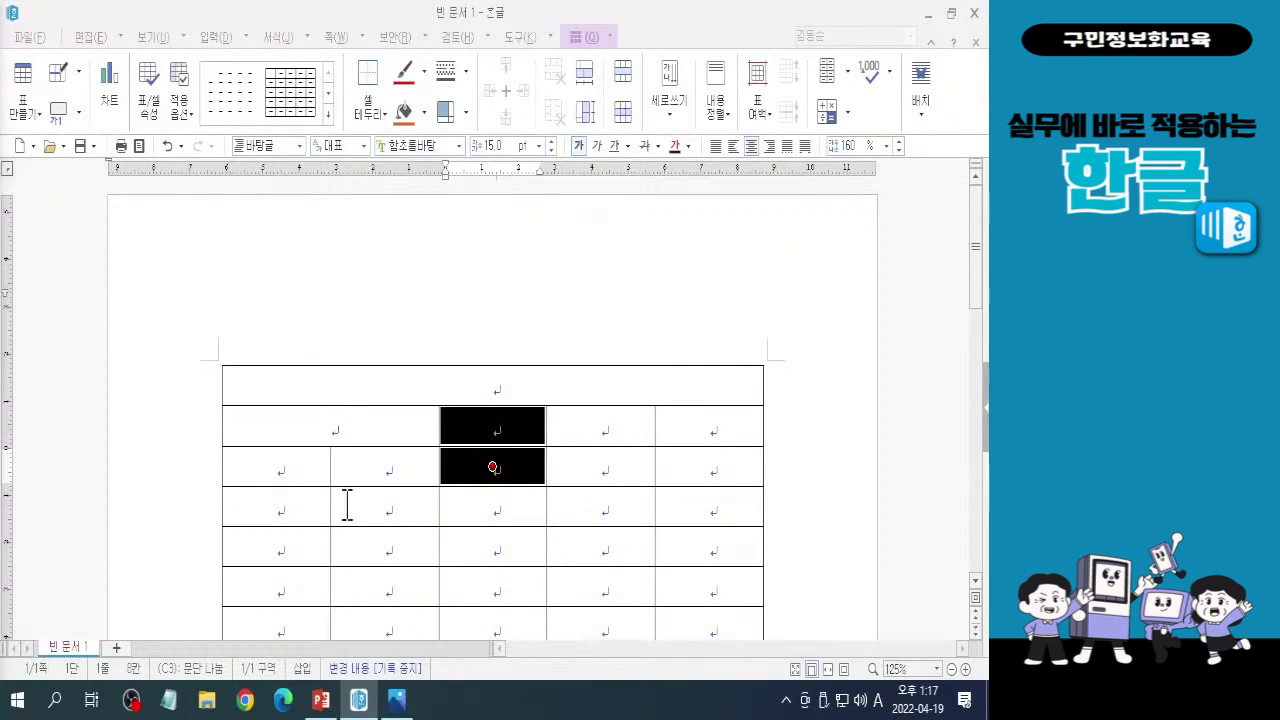
{"action": "left_click", "coordinate": [622, 78]}
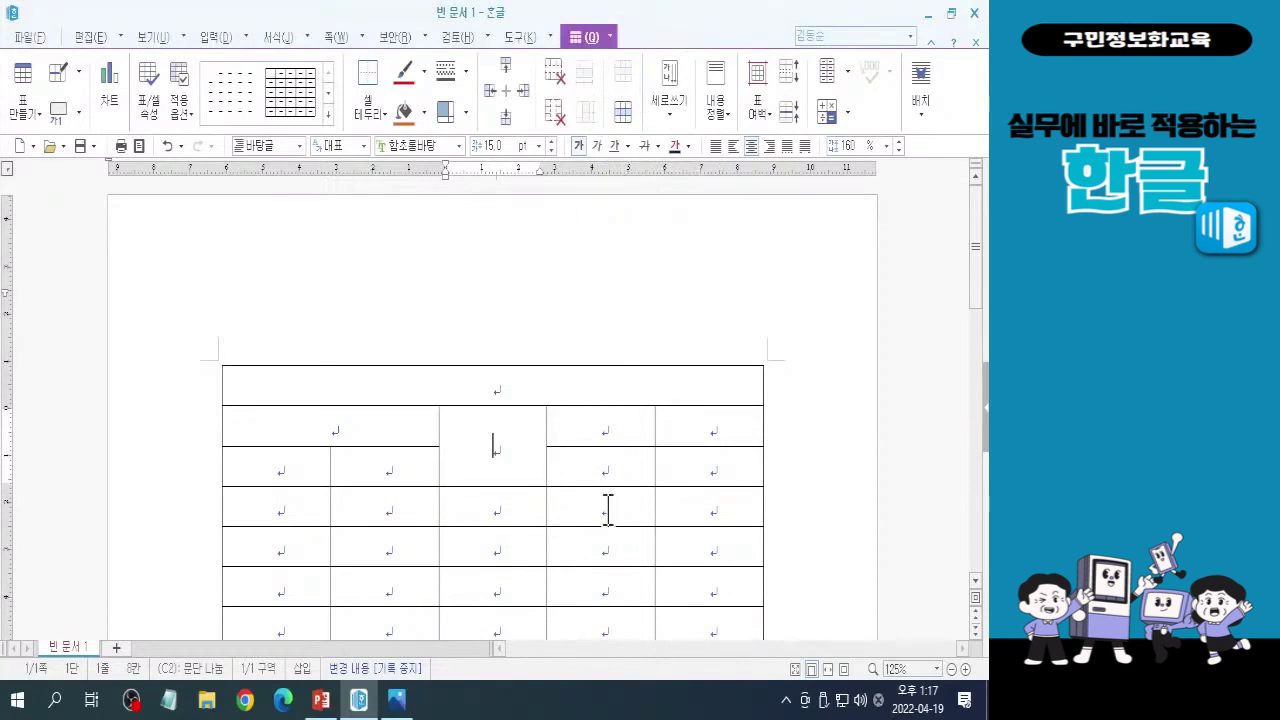
{"action": "left_click", "coordinate": [597, 430]}
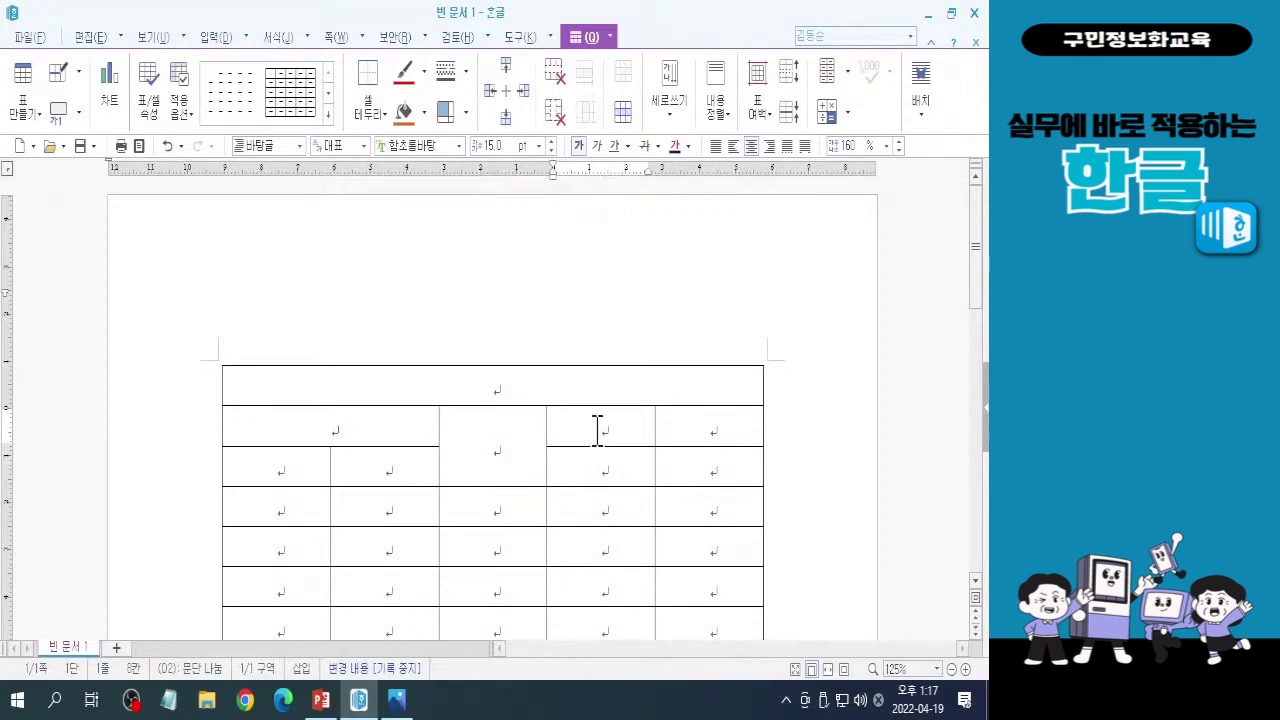
{"action": "left_click_drag", "start_coordinate": [597, 430], "coordinate": [598, 462]}
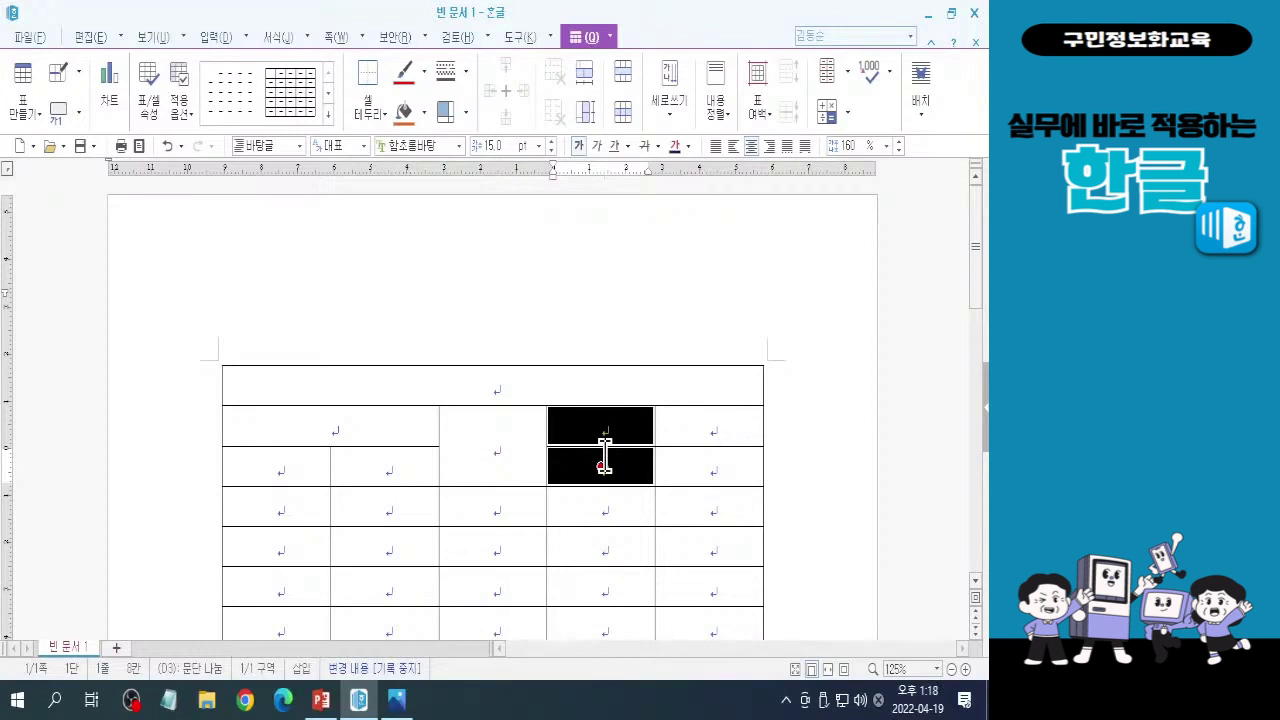
{"action": "left_click", "coordinate": [626, 77]}
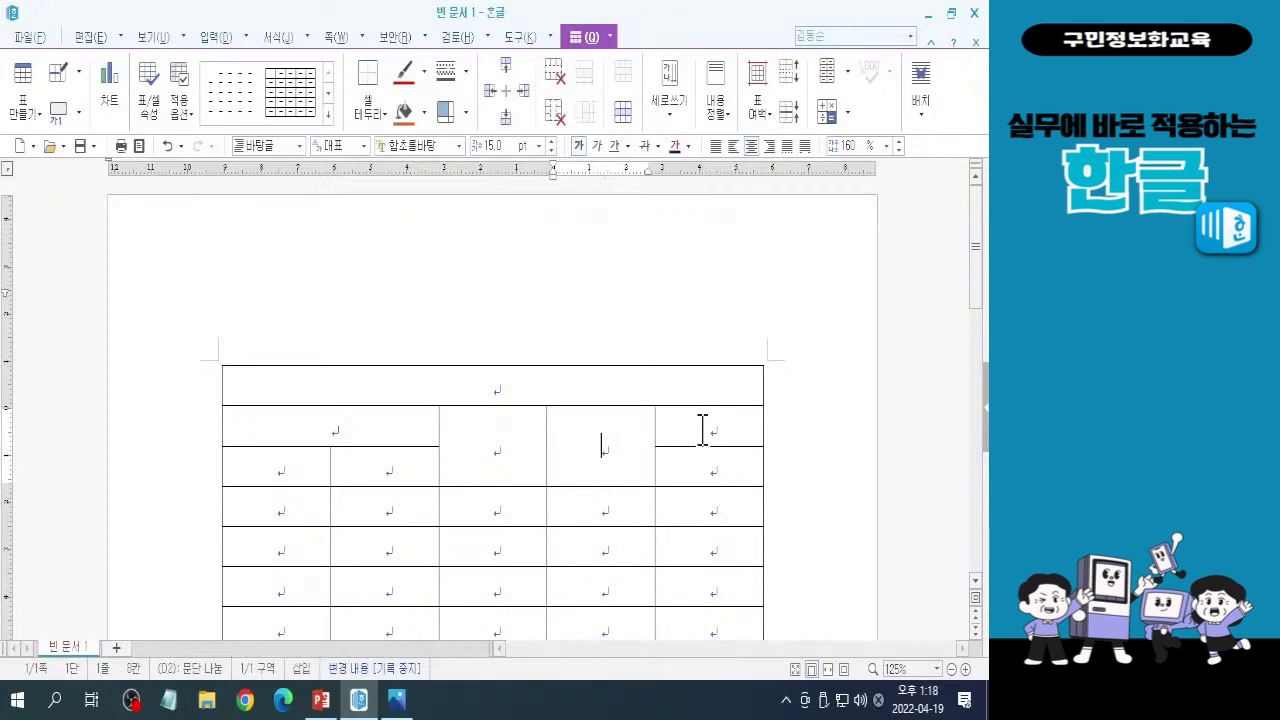
{"action": "left_click_drag", "start_coordinate": [703, 430], "coordinate": [702, 463]}
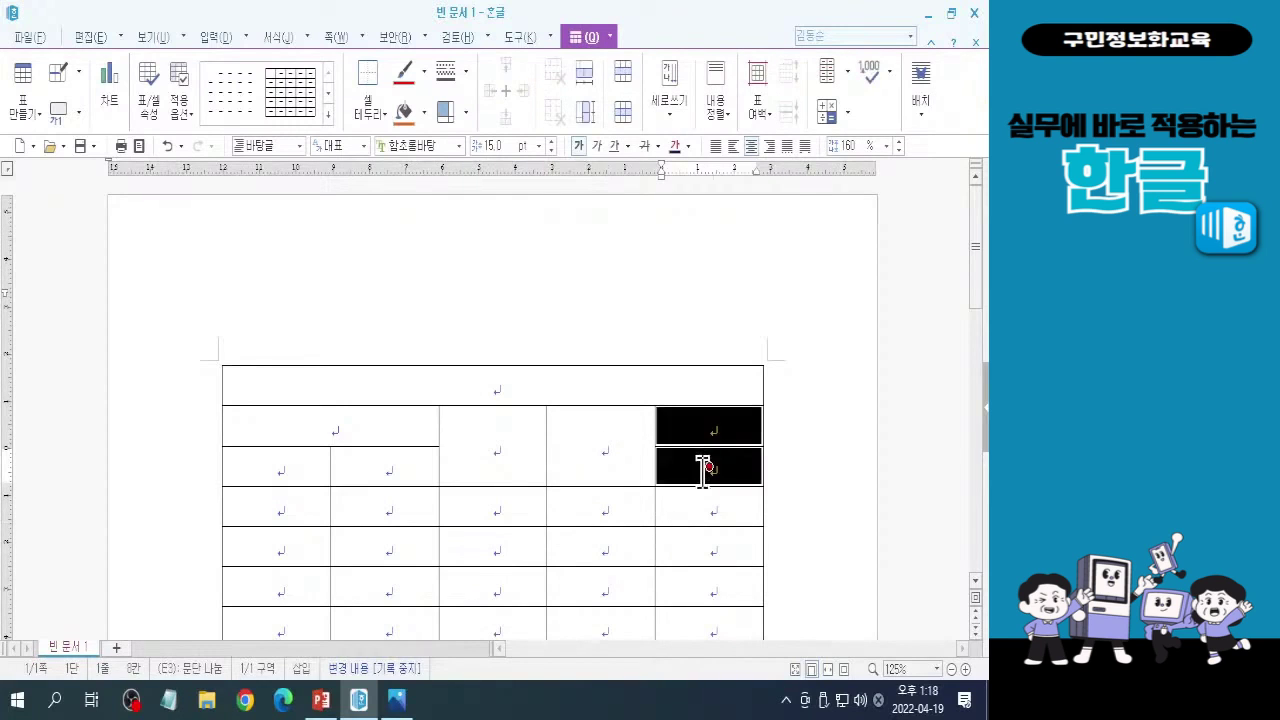
{"action": "left_click", "coordinate": [621, 72]}
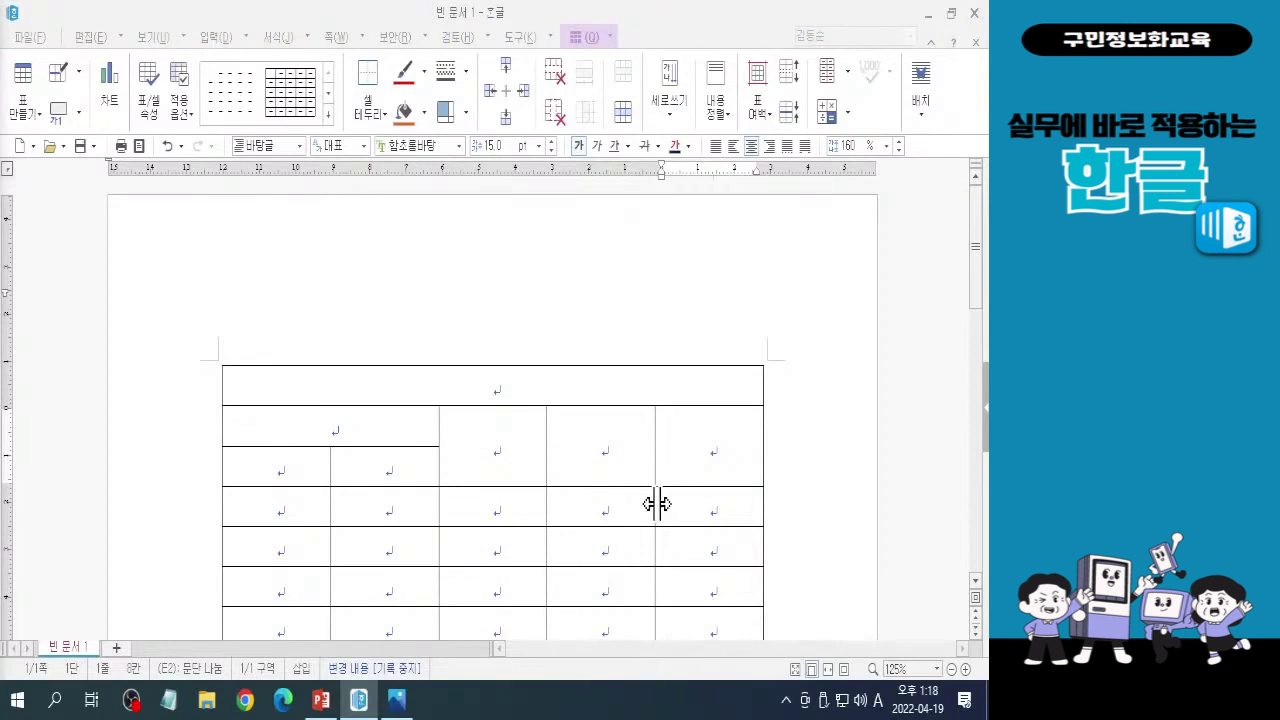
Enter the title 가계부 in the merged first row and 날짜 in the merged cell A2 below it.
{"action": "left_click", "coordinate": [463, 391]}
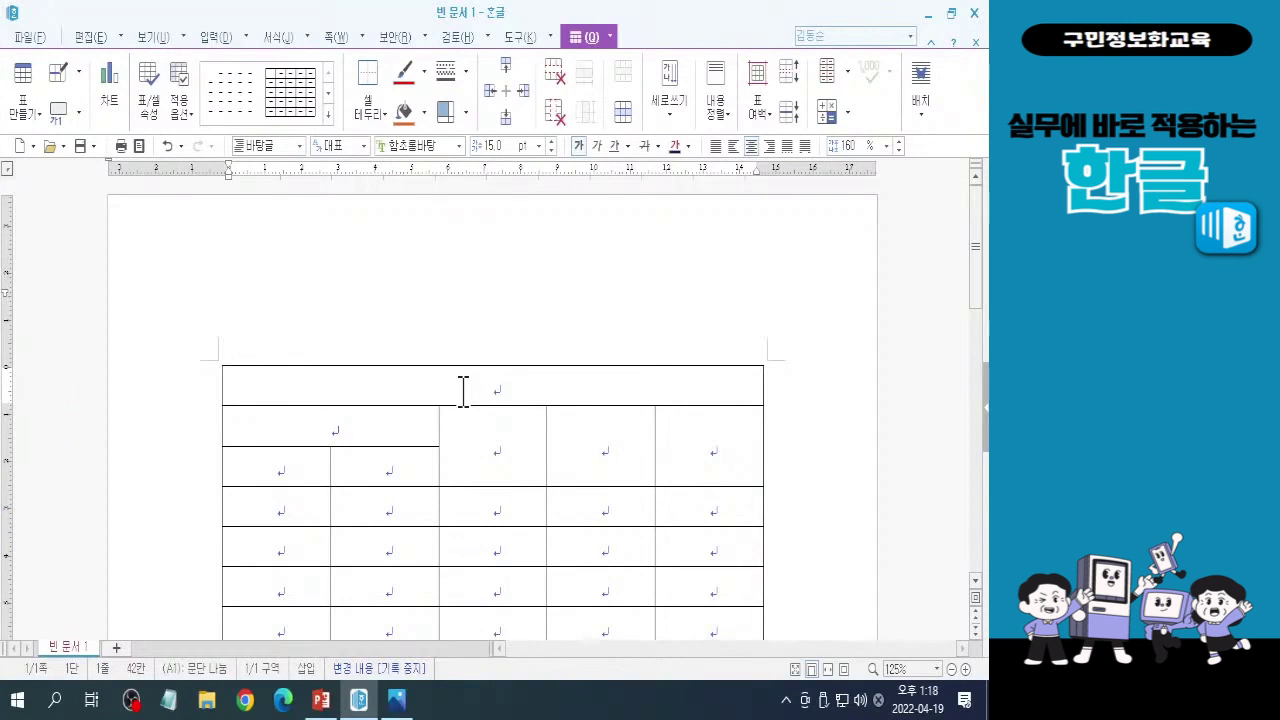
{"action": "type", "text": "가"}
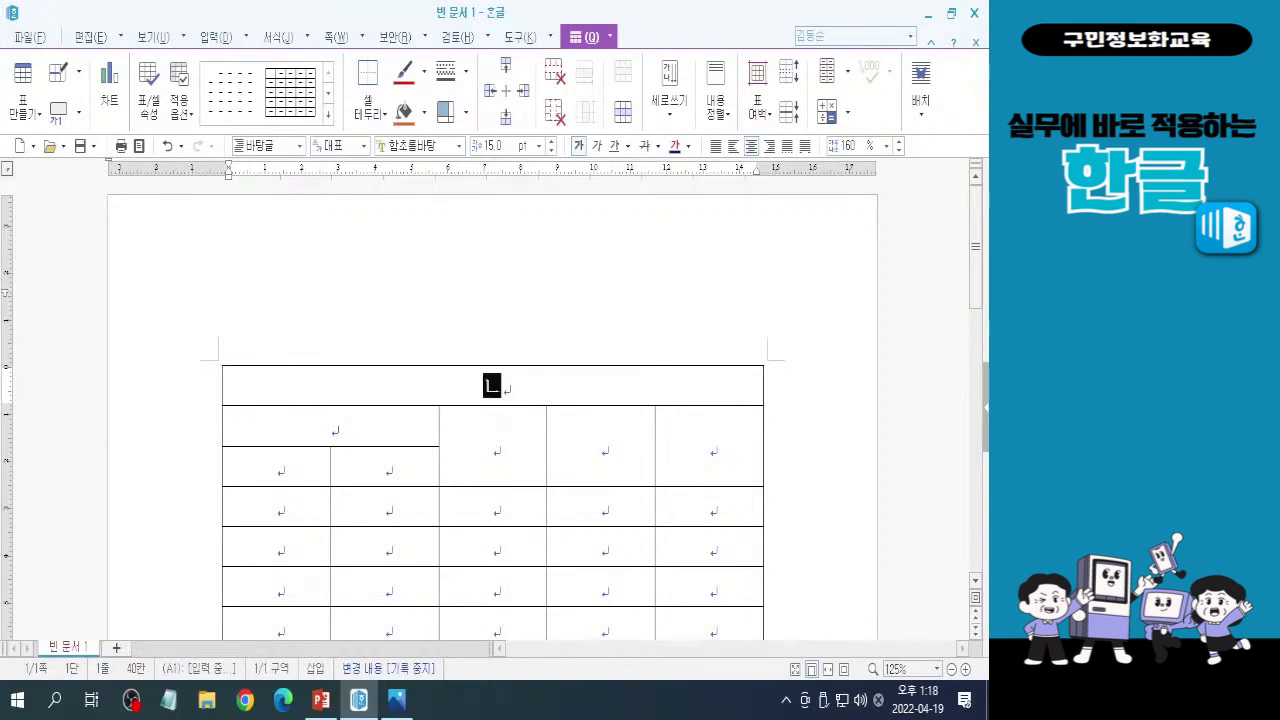
{"action": "type", "text": "계부"}
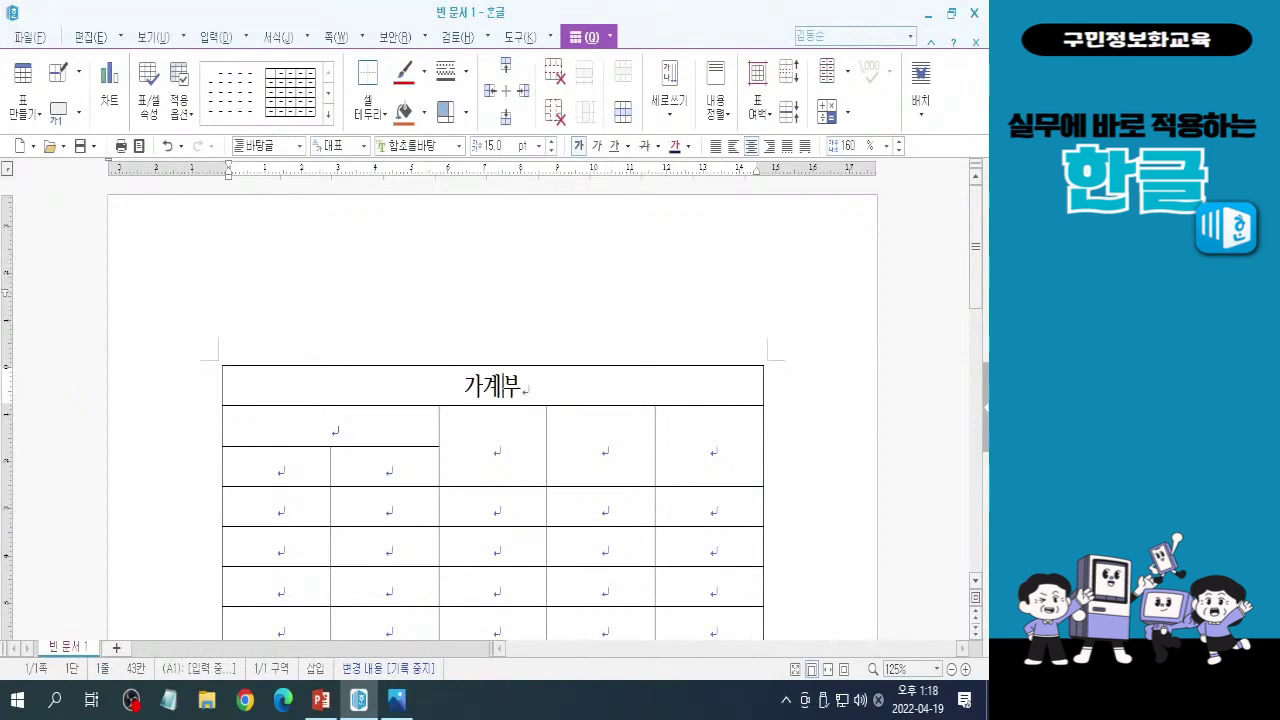
{"action": "key", "text": "Down"}
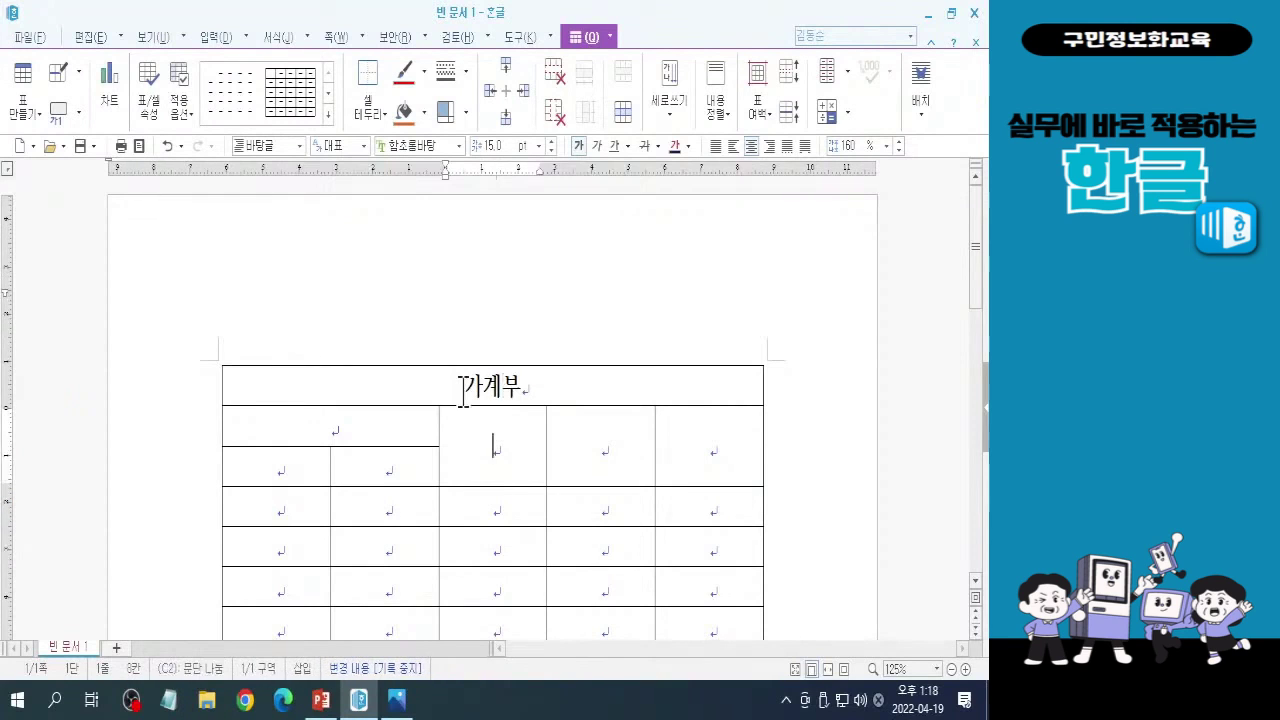
{"action": "key", "text": "Left"}
{"action": "key", "text": "Left"}
{"action": "key", "text": "Up"}
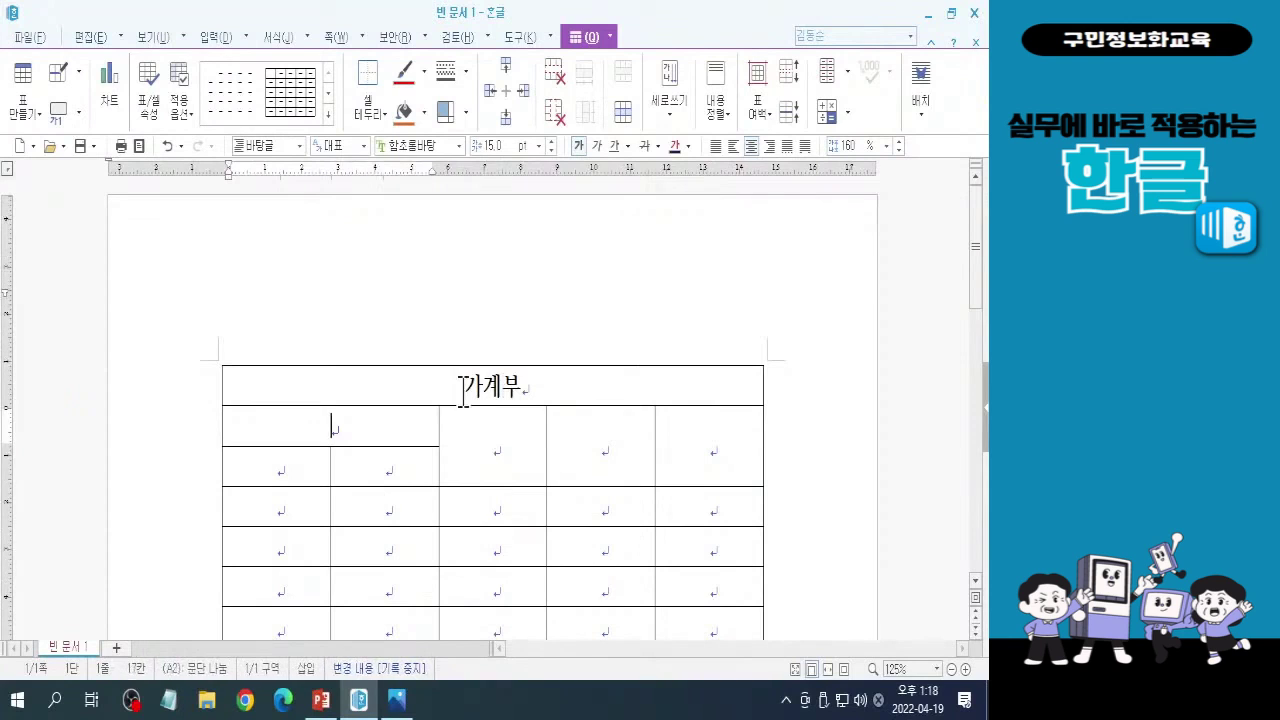
{"action": "type", "text": "날짜"}
Enter 월 in cell A3 and 일 in cell B3, under the 날짜 heading.
{"action": "left_click", "coordinate": [386, 463]}
{"action": "type", "text": "월"}
{"action": "key", "text": "BackSpace"}
{"action": "key", "text": "BackSpace"}
{"action": "key", "text": "BackSpace"}
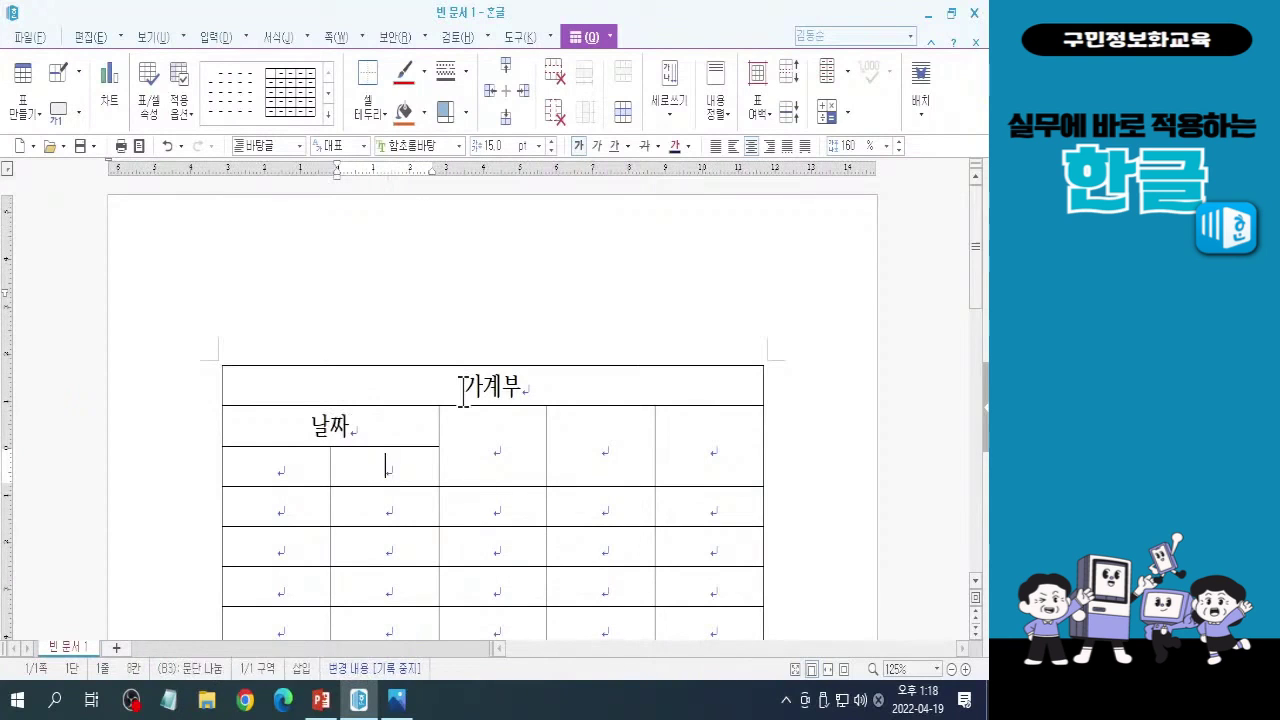
{"action": "key", "text": "Left"}
{"action": "type", "text": "ㅇ"}
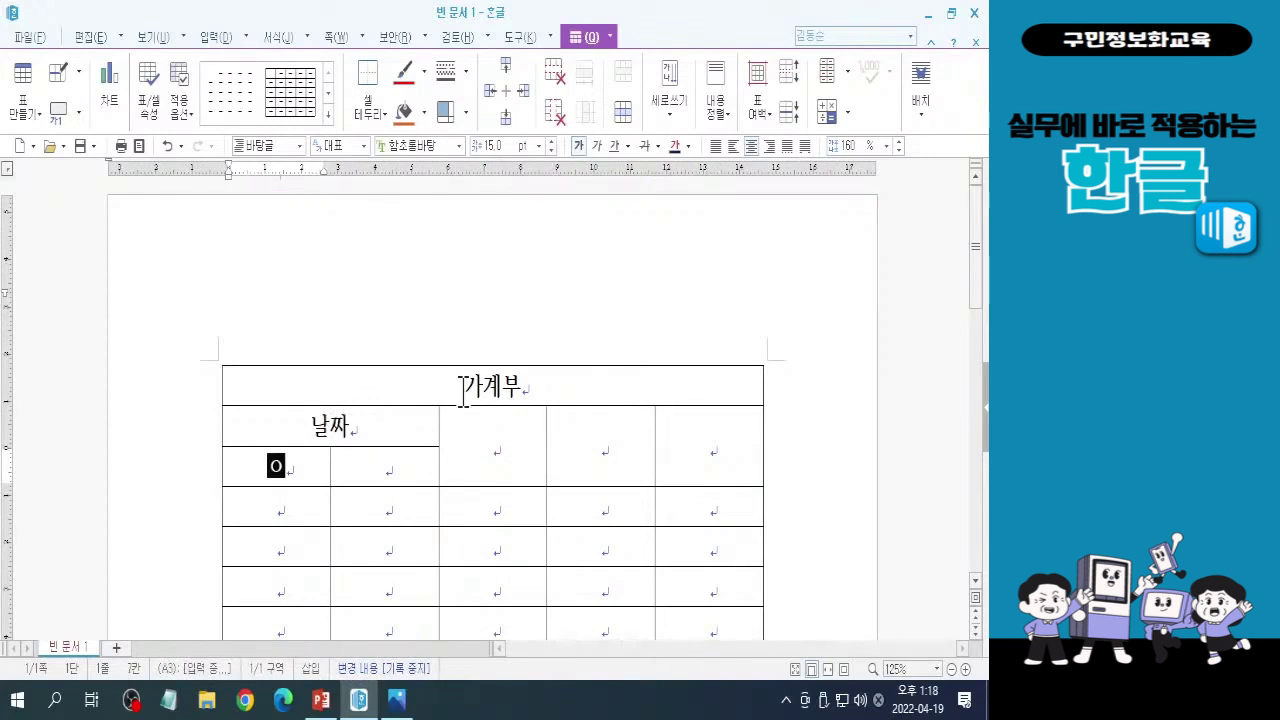
{"action": "type", "text": "ㅣㄹ"}
{"action": "key", "text": "Right"}
{"action": "type", "text": "일"}
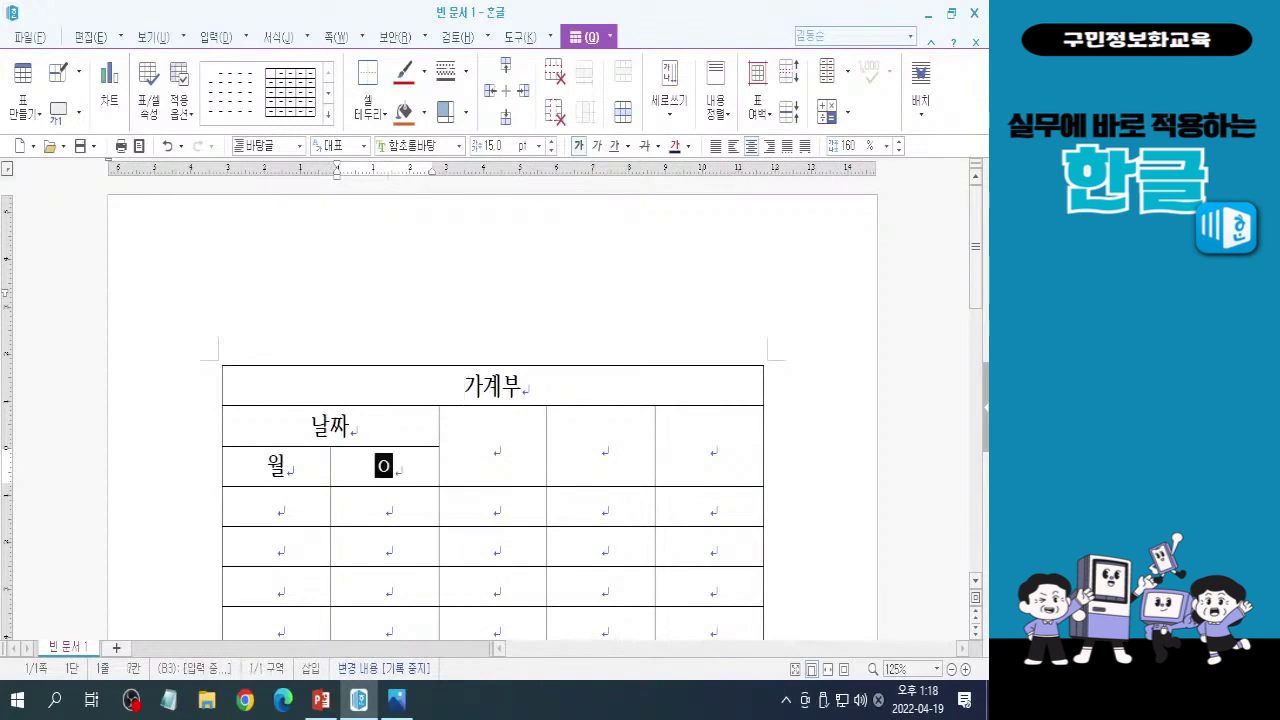
Enter the headings 내역, 수입 and 지출 in the three vertically merged cells beside the date columns.
{"action": "key", "text": "Right"}
{"action": "type", "text": "내역"}
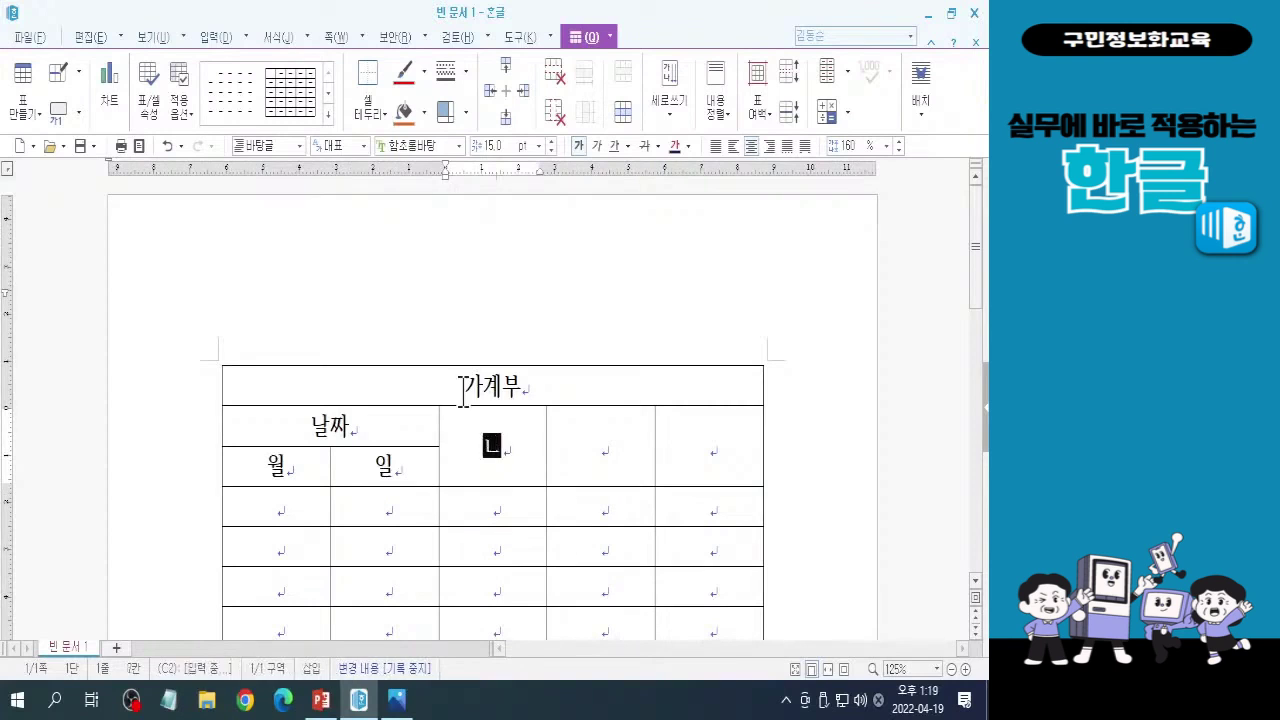
{"action": "key", "text": "Right"}
{"action": "type", "text": "ㅅㅜㅇㅣㅂ"}
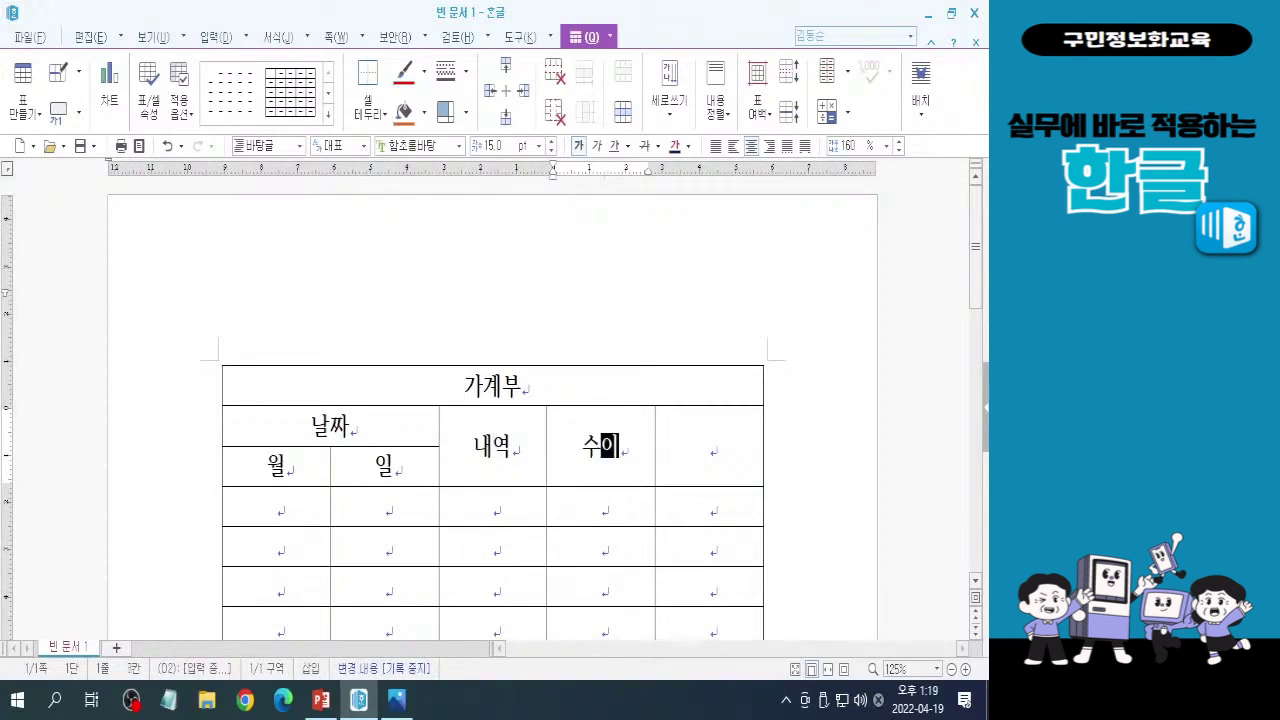
{"action": "key", "text": "Right"}
{"action": "type", "text": "지출"}
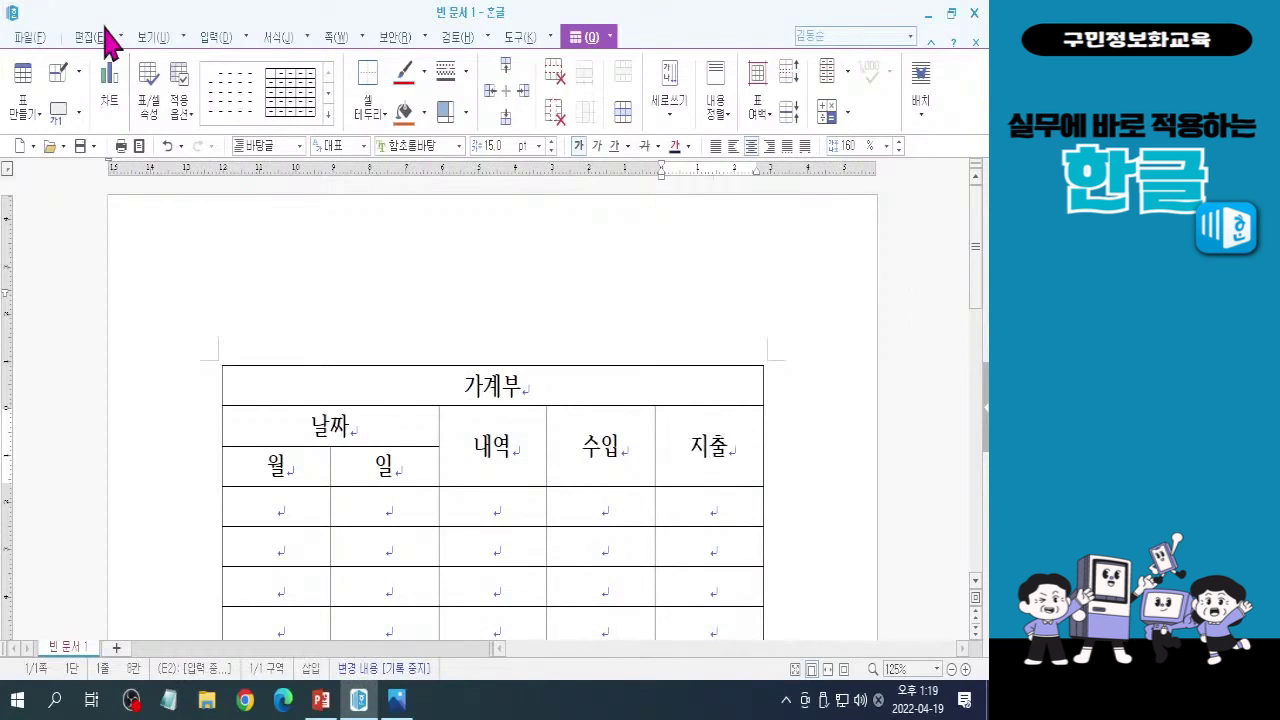
Turn off the page outline display and zoom the document to 205%.
{"action": "left_click", "coordinate": [155, 37]}
{"action": "left_click", "coordinate": [16, 92]}
{"action": "scroll", "coordinate": [50, 185], "scroll_direction": "up", "scroll_amount": 6}
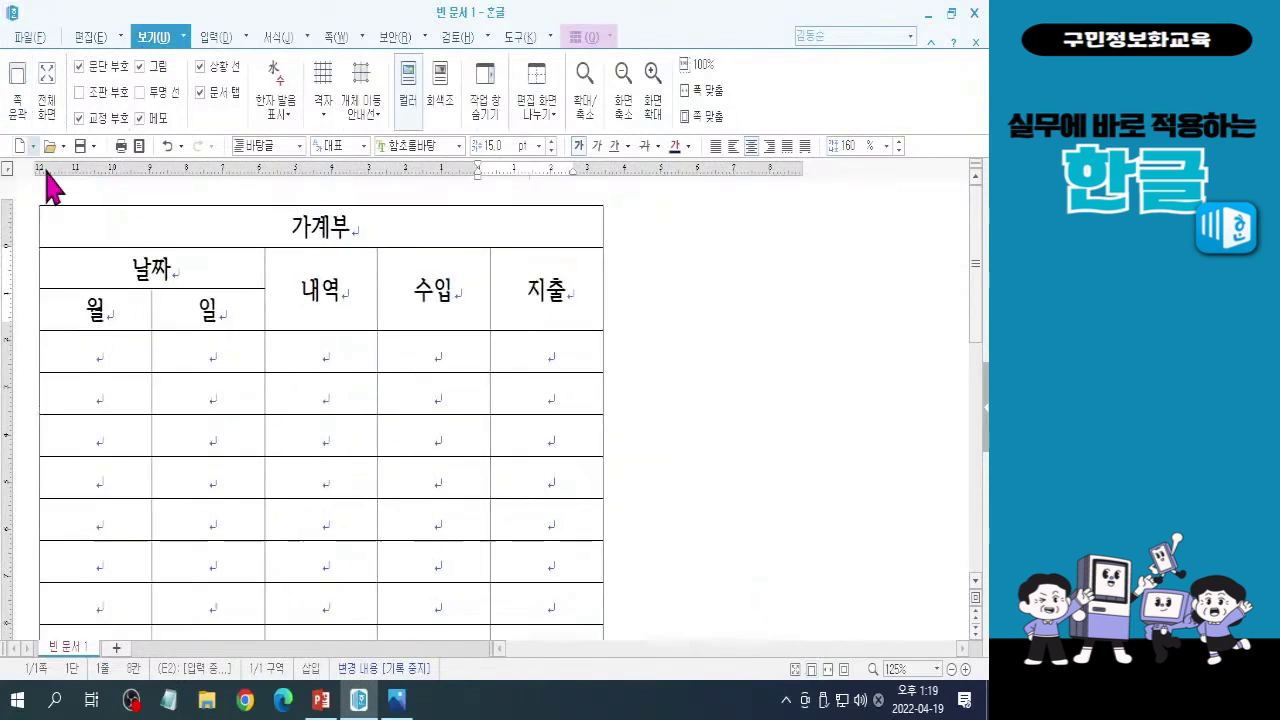
{"action": "scroll", "coordinate": [50, 185], "scroll_direction": "up", "scroll_amount": 2}
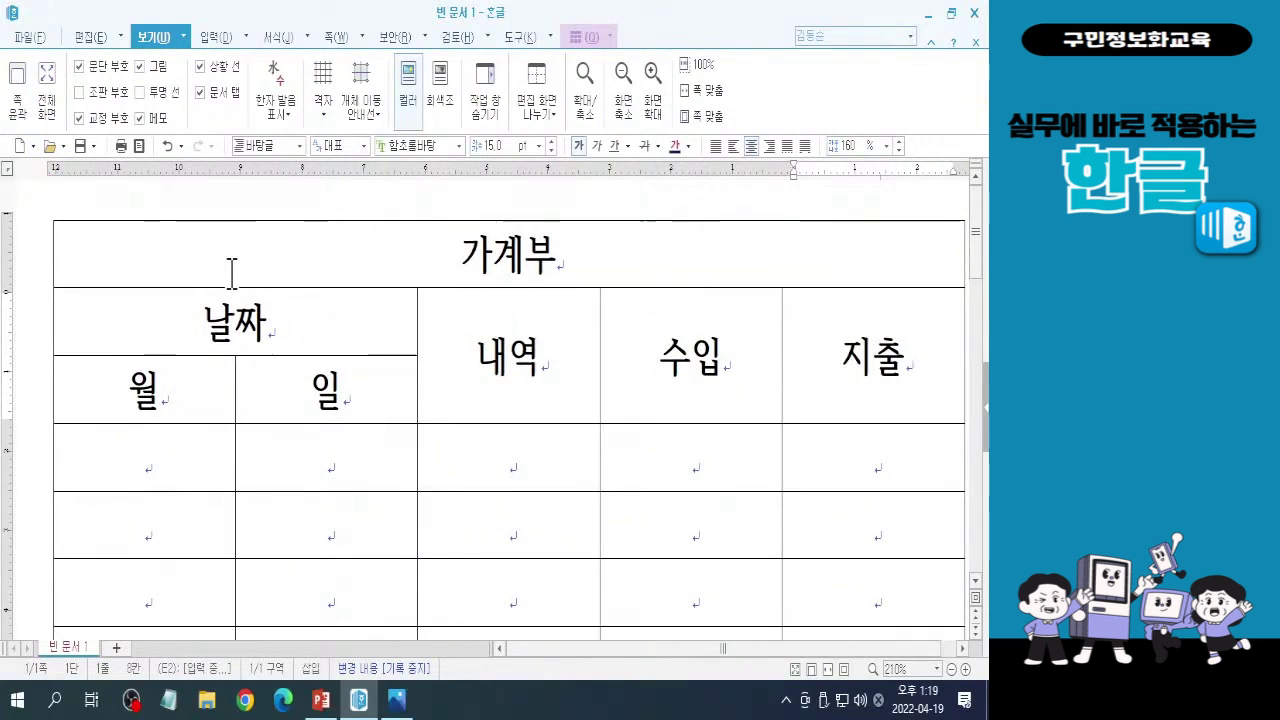
{"action": "scroll", "coordinate": [229, 271], "scroll_direction": "down", "scroll_amount": 1}
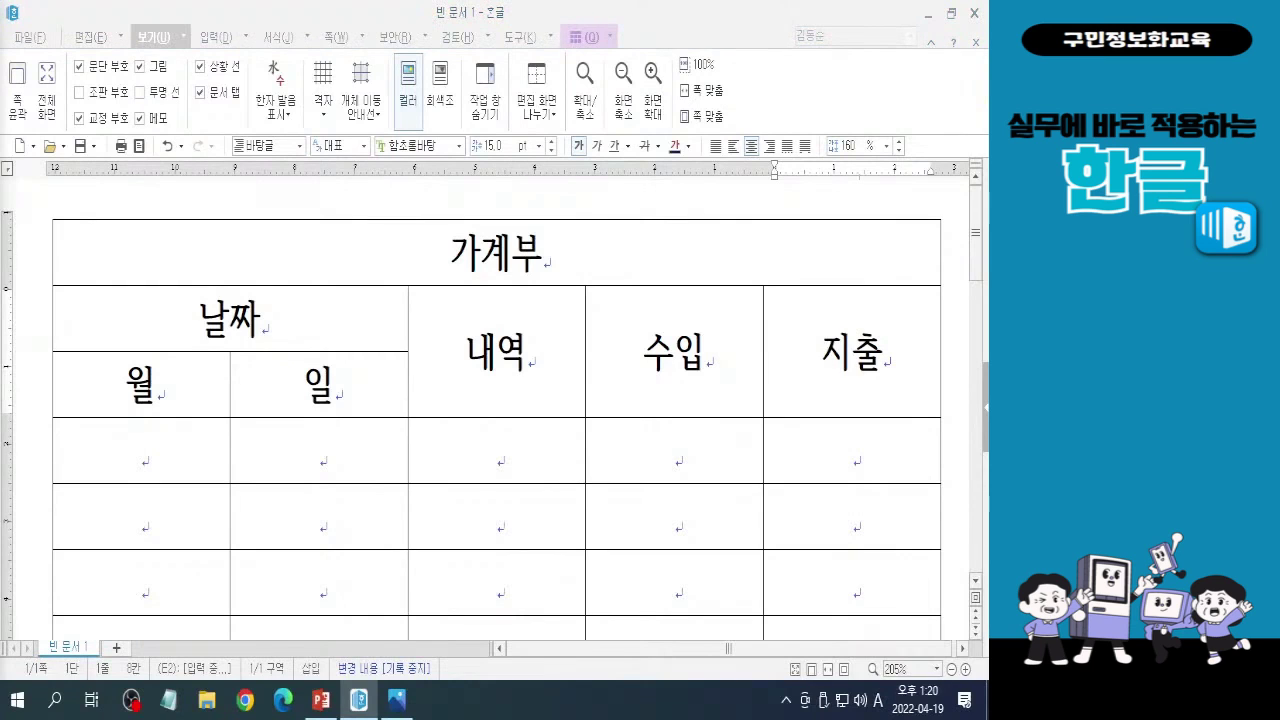
Enter 합계 in the merged cell A12 and 잔액 in the merged cell A13 at the end of the table.
{"action": "key", "text": "Hangul"}
{"action": "scroll", "coordinate": [551, 480], "scroll_direction": "down", "scroll_amount": 5}
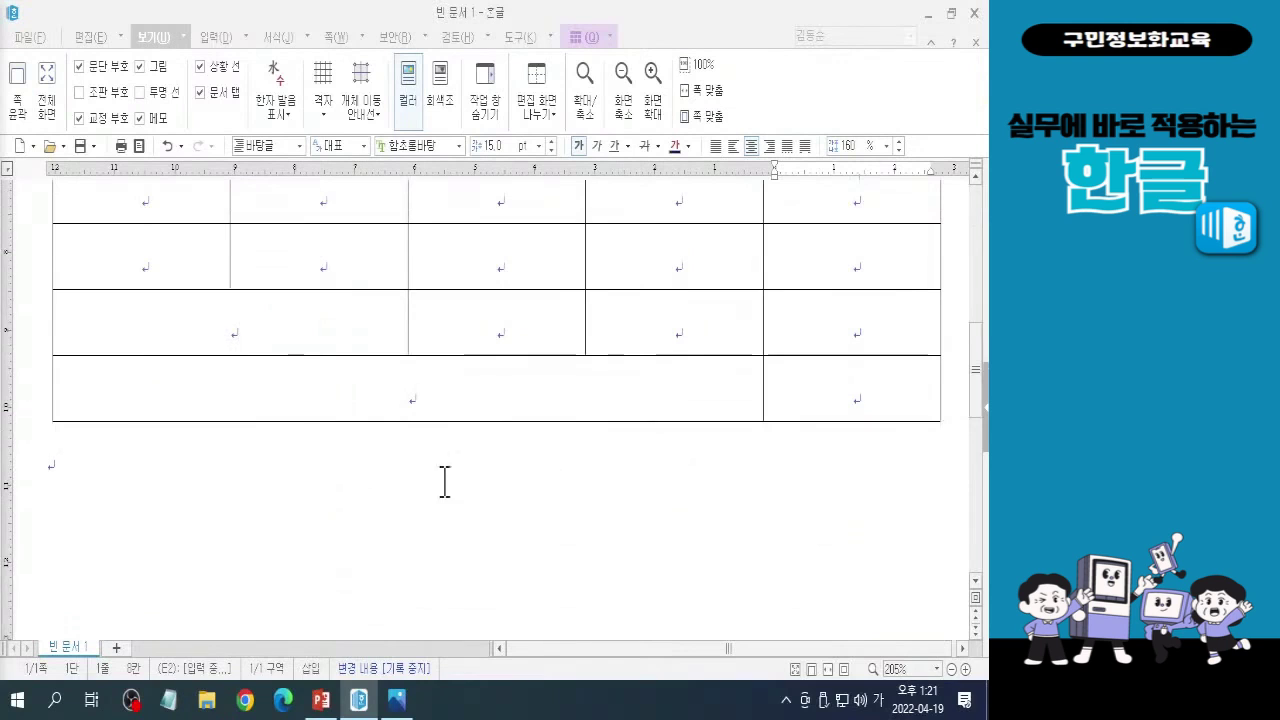
{"action": "left_click", "coordinate": [223, 331]}
{"action": "type", "text": "하"}
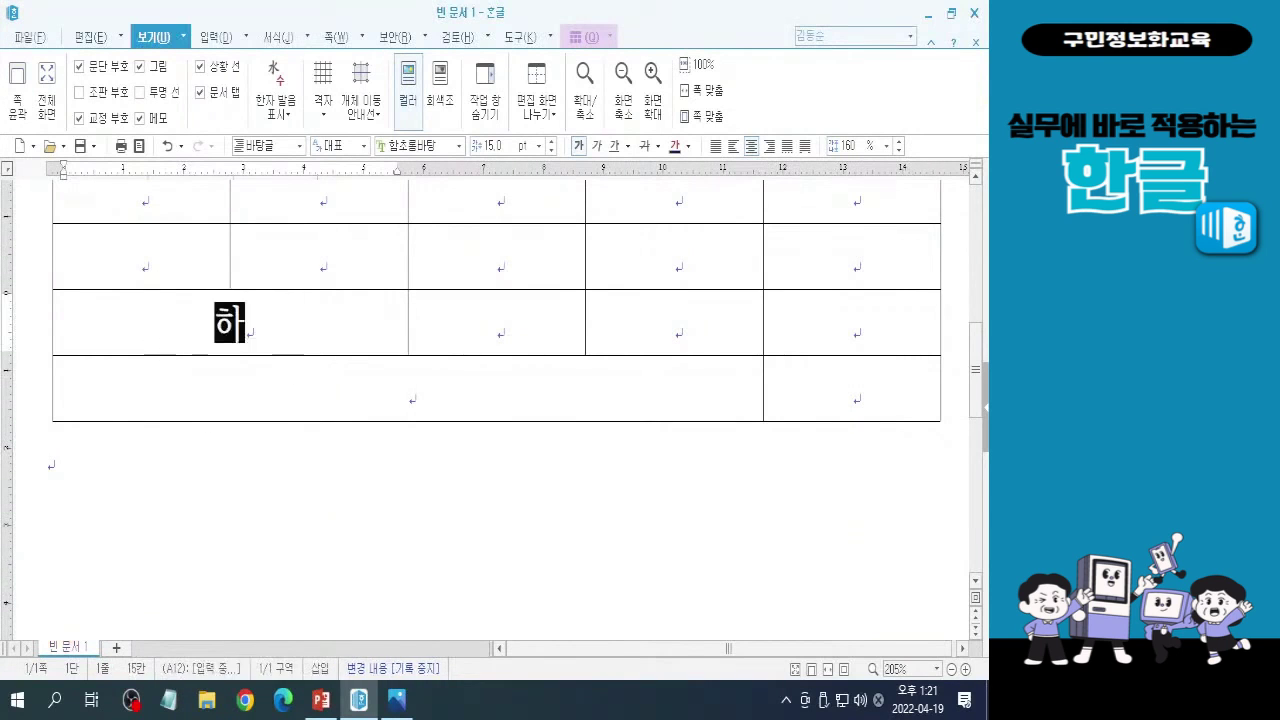
{"action": "type", "text": "ㅂ계"}
{"action": "key", "text": "Down"}
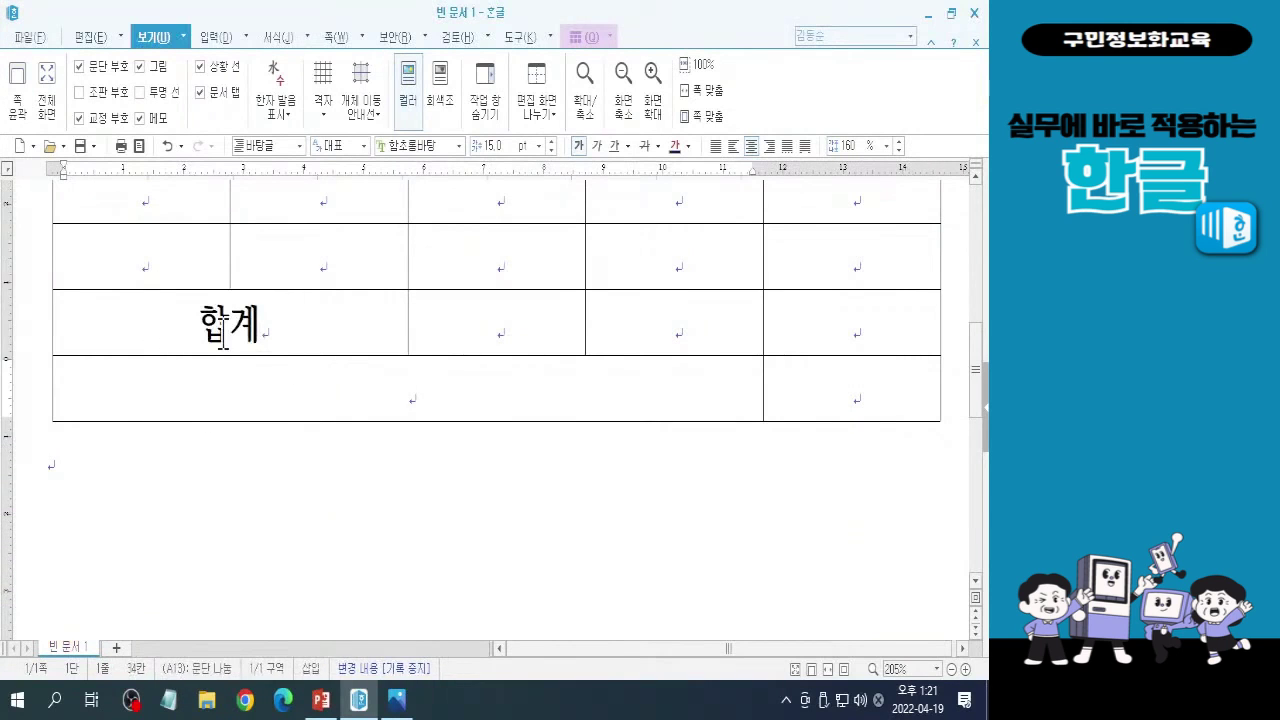
{"action": "type", "text": "잔액"}
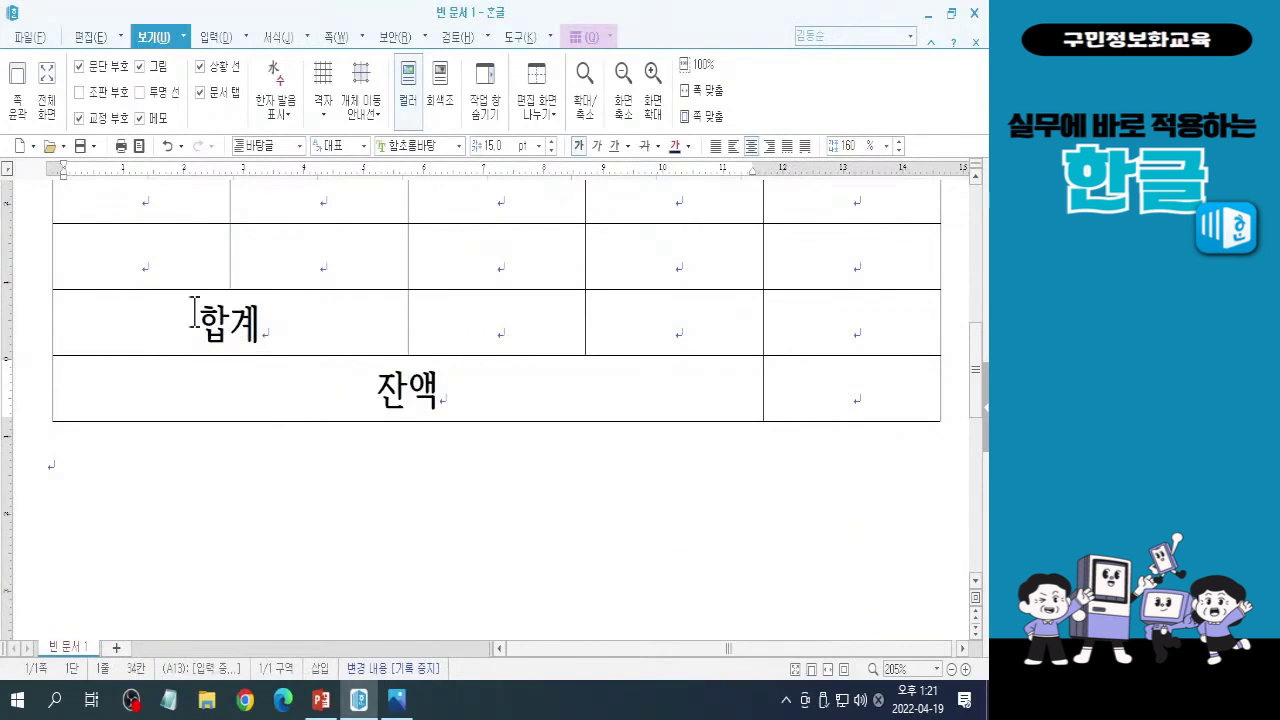
{"action": "left_click", "coordinate": [409, 388]}
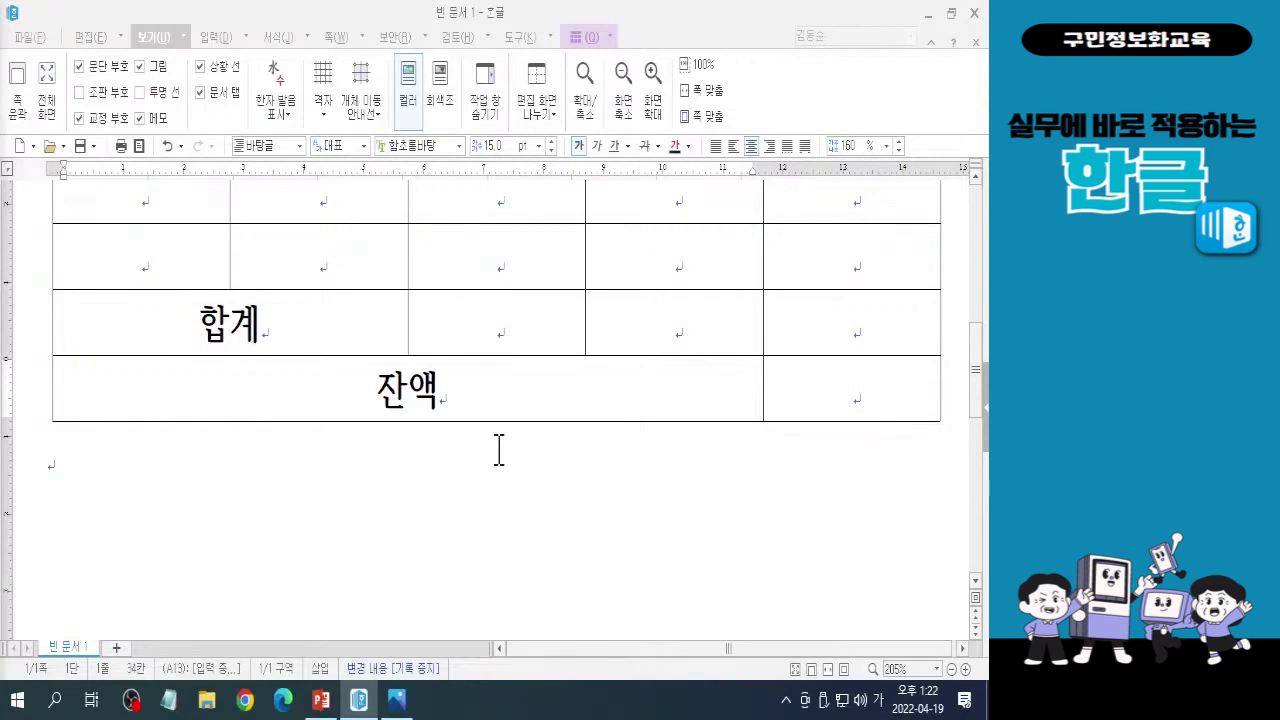
Select the title cell 가계부 as a cell block and switch to the keyboard picture 키보드.jpg in Photos.
{"action": "scroll", "coordinate": [499, 450], "scroll_direction": "up", "scroll_amount": 8}
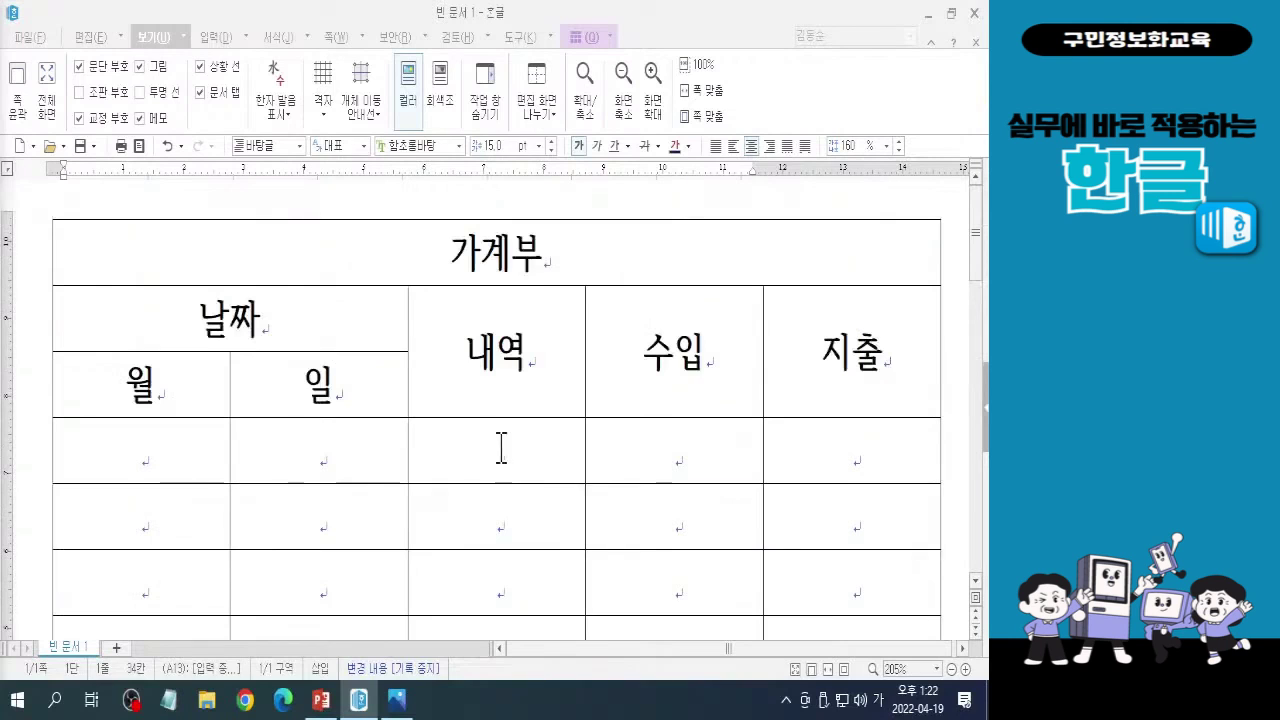
{"action": "left_click", "coordinate": [499, 243]}
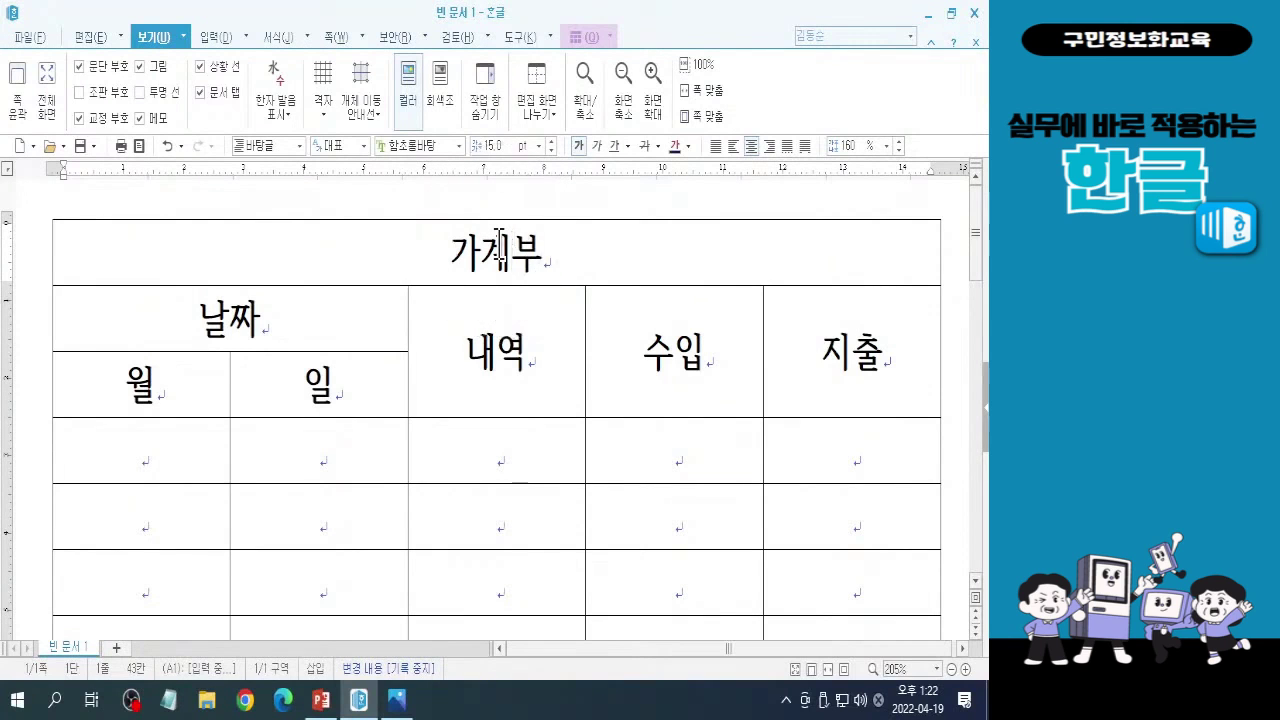
{"action": "key", "text": "F5"}
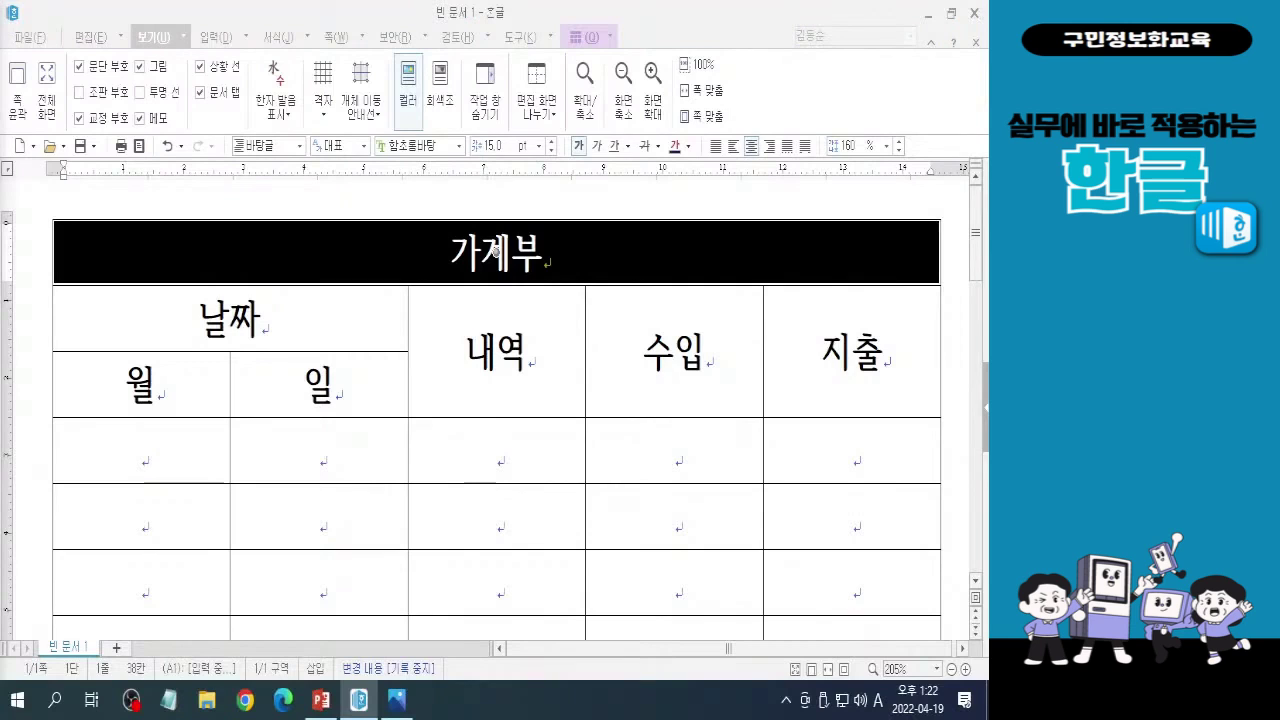
{"action": "key", "text": "Hangul"}
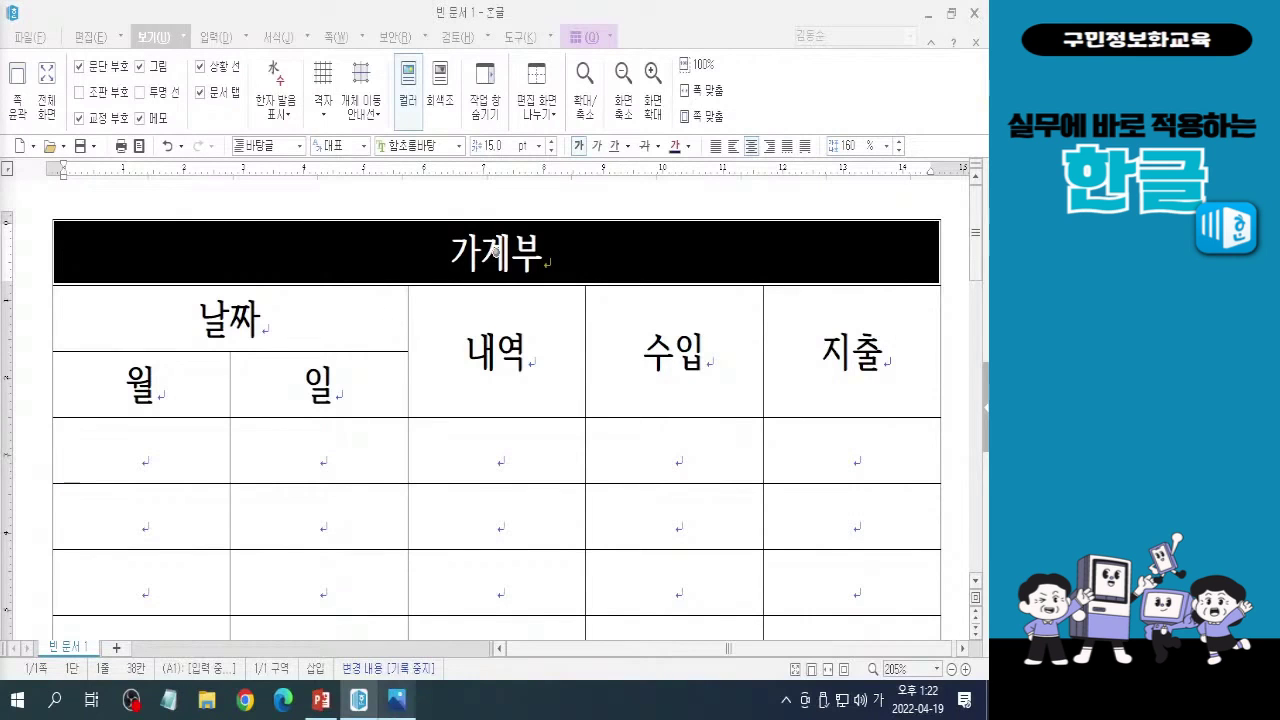
{"action": "left_click", "coordinate": [401, 706]}
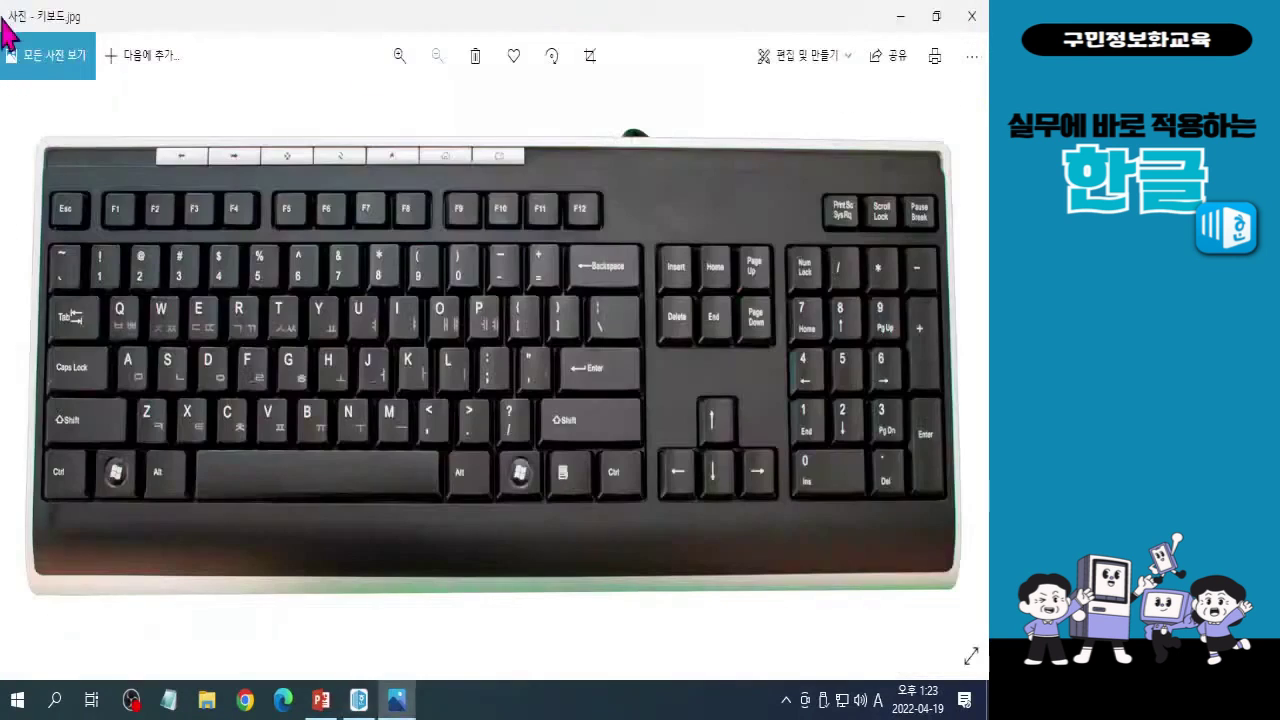
Switch from the keyboard picture back to the Hangul document and increase the height of the 가계부 title row.
{"action": "left_click", "coordinate": [60, 488]}
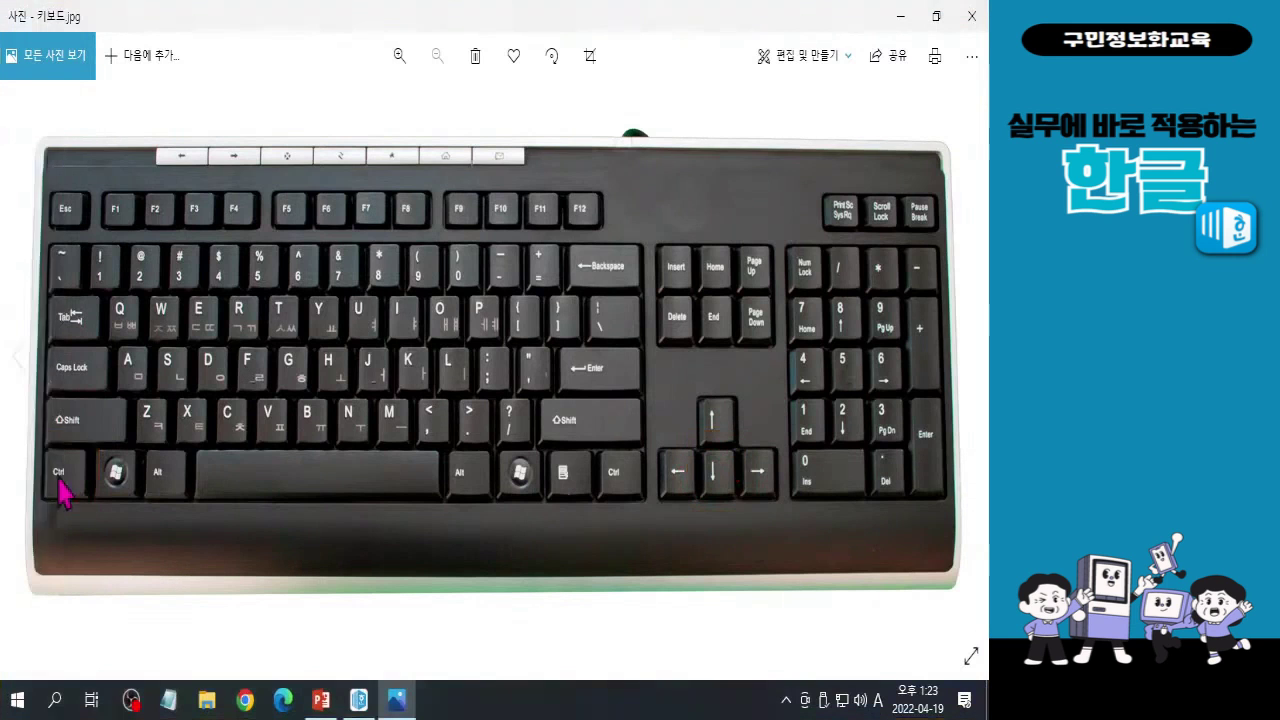
{"action": "left_click", "coordinate": [901, 16]}
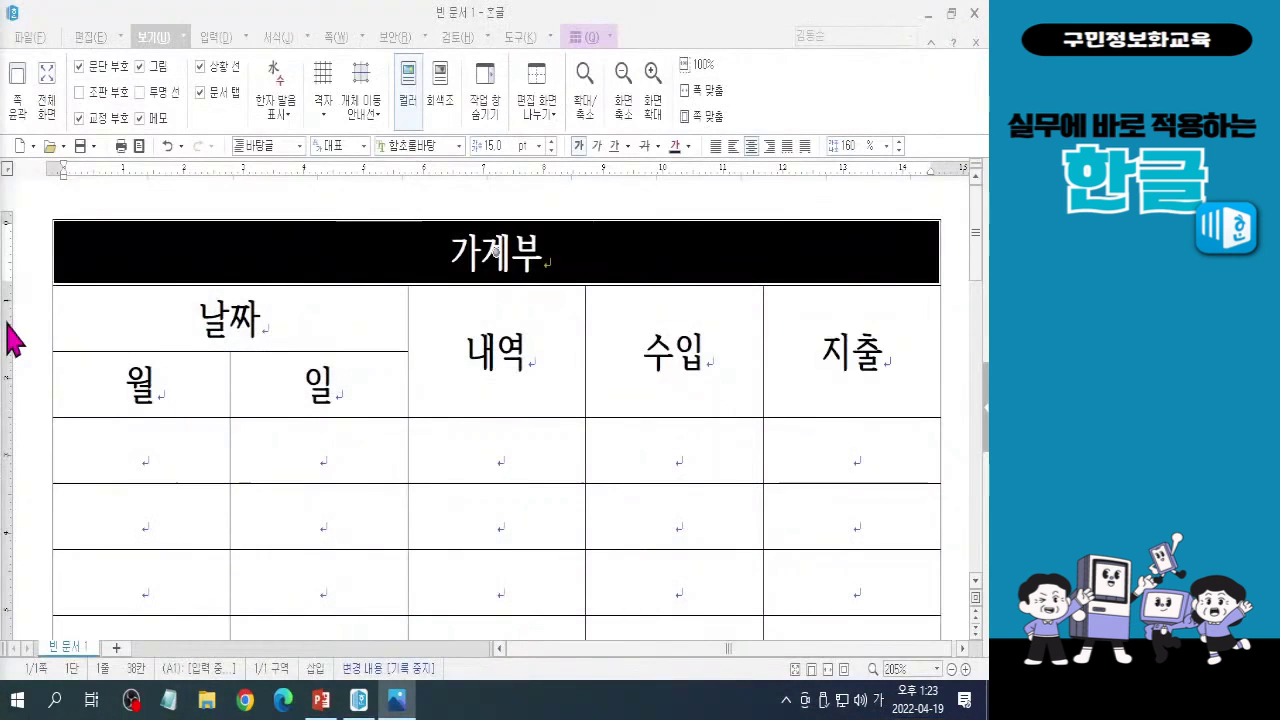
{"action": "left_click", "coordinate": [625, 16]}
{"action": "key", "text": "ctrl+Down"}
{"action": "key", "text": "ctrl+Down"}
{"action": "key", "text": "ctrl+Down"}
{"action": "key", "text": "ctrl+Down"}
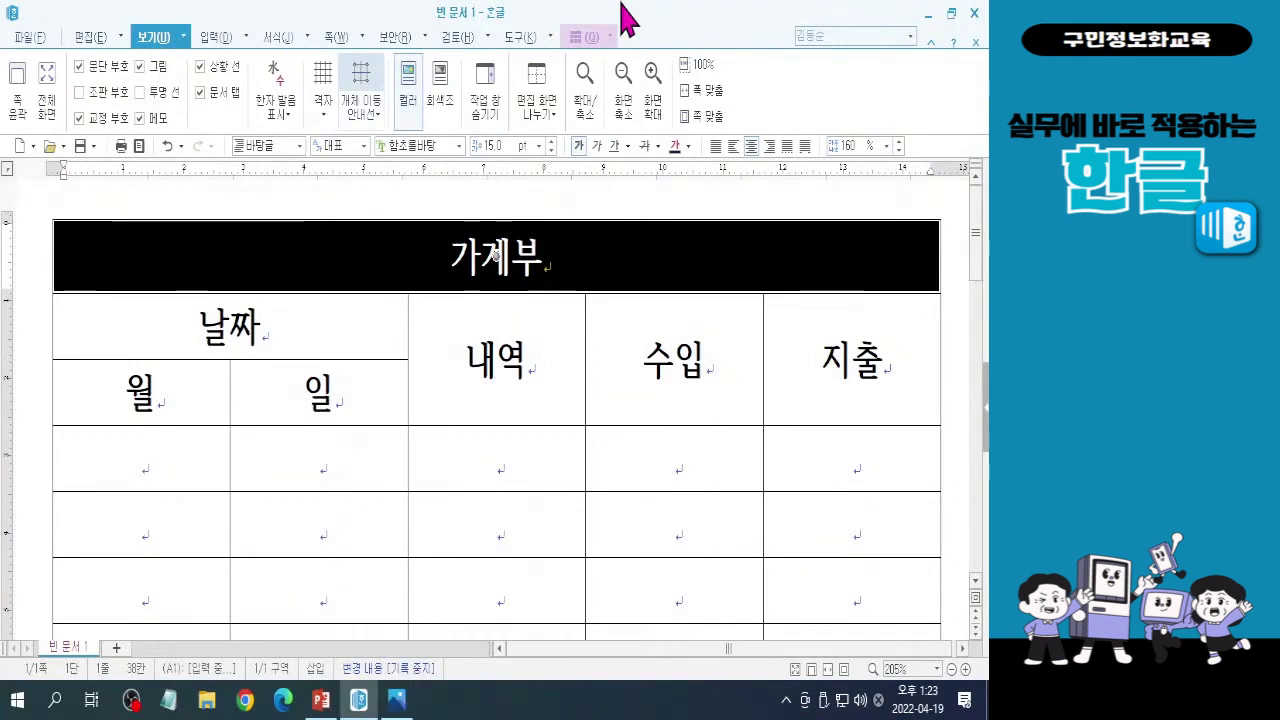
{"action": "key", "text": "ctrl+Down"}
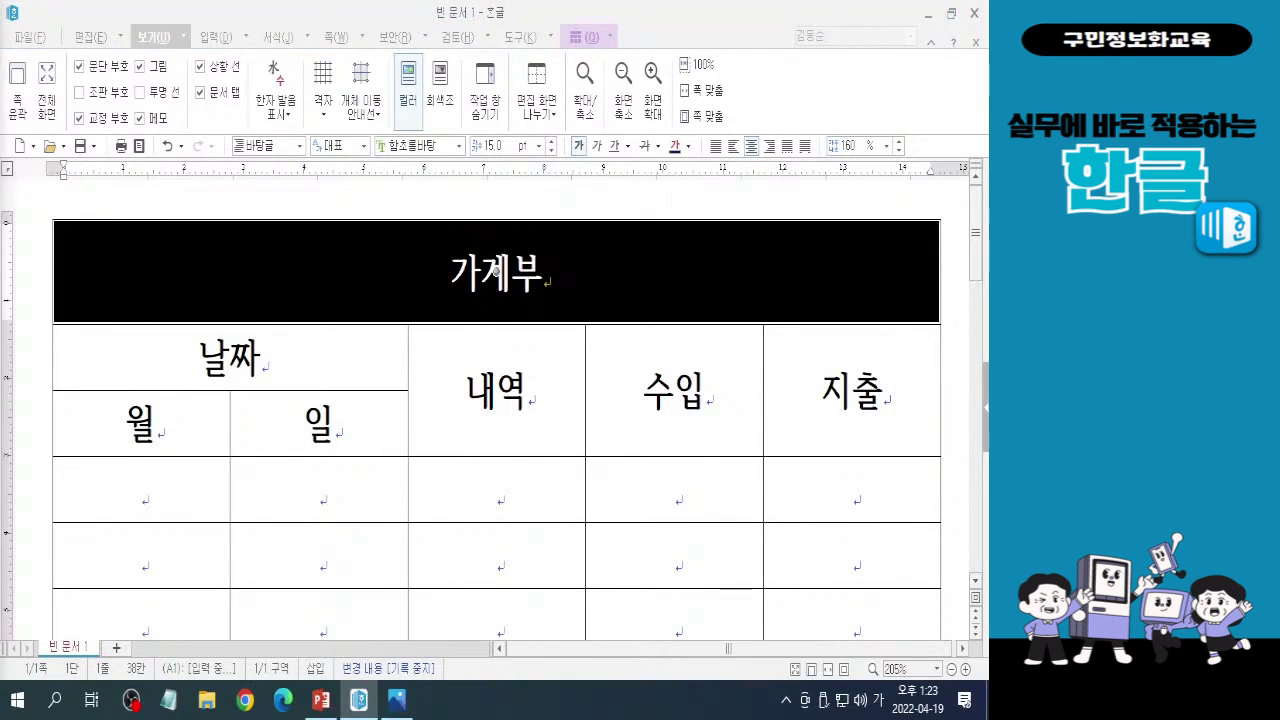
{"action": "key", "text": "Hangul"}
{"action": "key", "text": "Hangul"}
{"action": "key", "text": "Hangul"}
{"action": "key", "text": "Hangul"}
Set the title 가계부 to the font 한컴 윤체 M from the full font list, at 15 pt.
{"action": "left_click", "coordinate": [478, 178]}
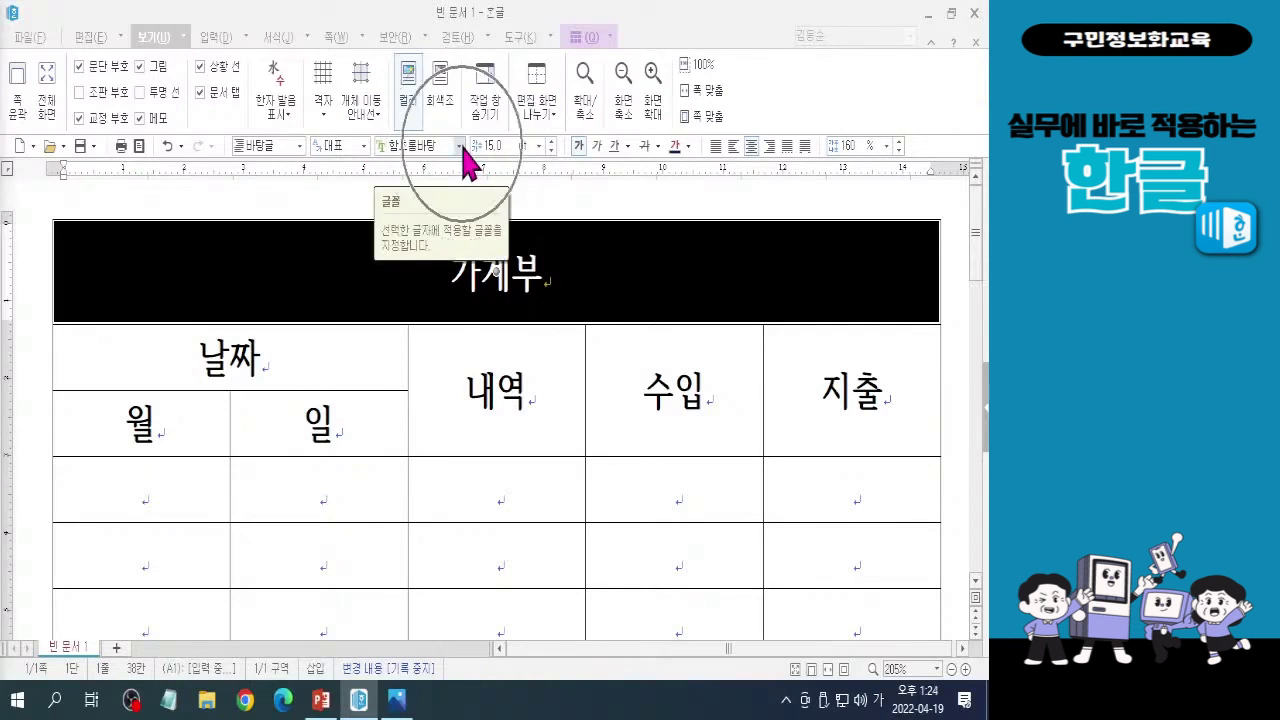
{"action": "left_click", "coordinate": [462, 148]}
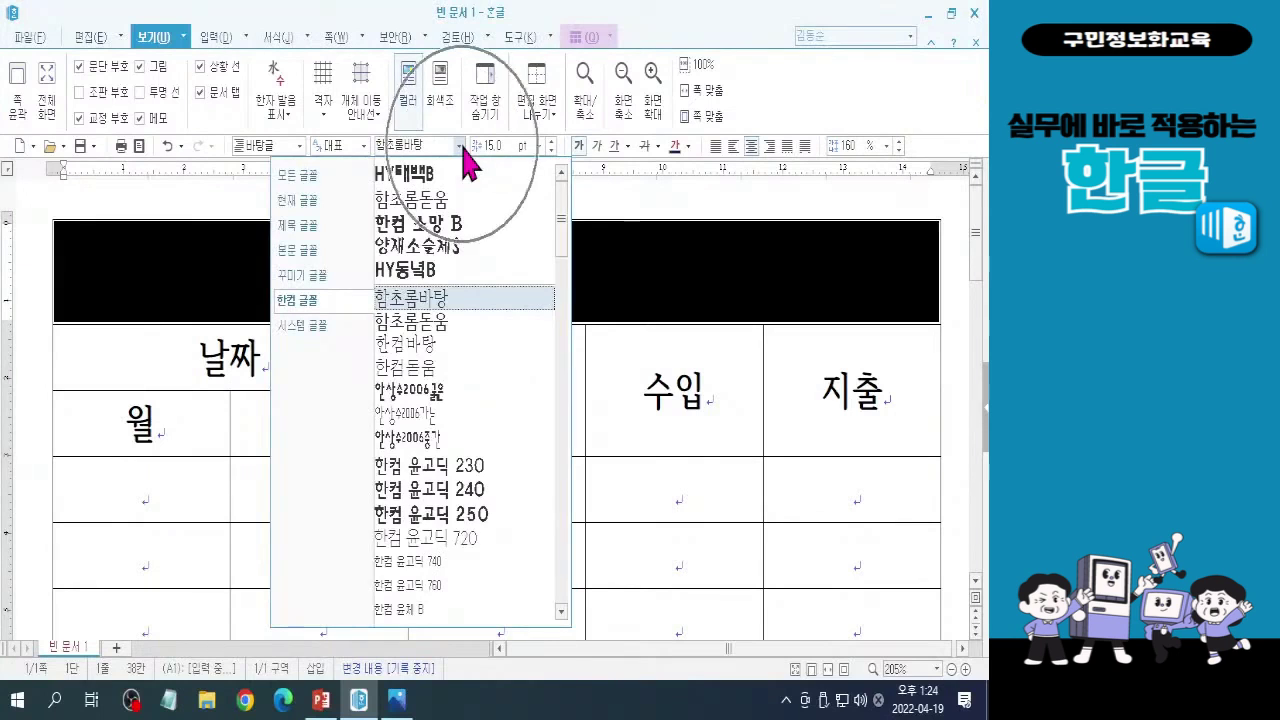
{"action": "left_click", "coordinate": [334, 177]}
{"action": "scroll", "coordinate": [449, 150], "scroll_direction": "up", "scroll_amount": 3}
{"action": "scroll", "coordinate": [452, 150], "scroll_direction": "up", "scroll_amount": 5}
{"action": "left_click", "coordinate": [462, 148]}
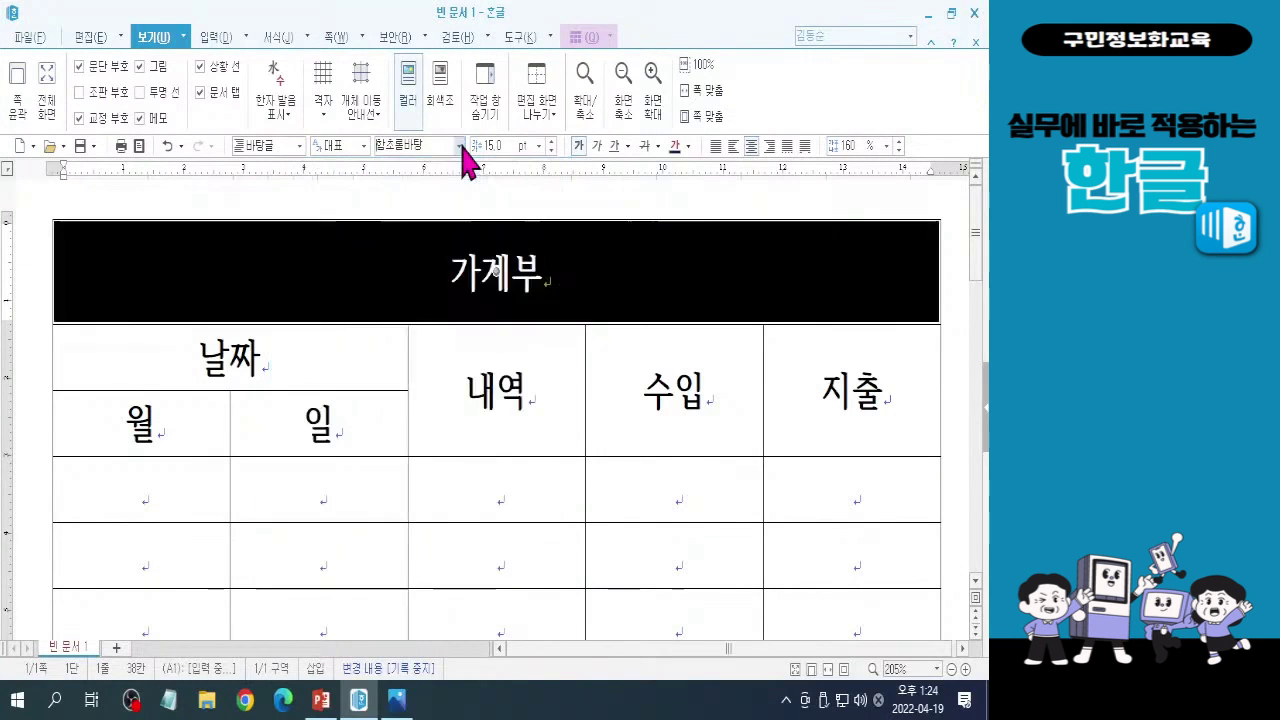
{"action": "left_click", "coordinate": [462, 148]}
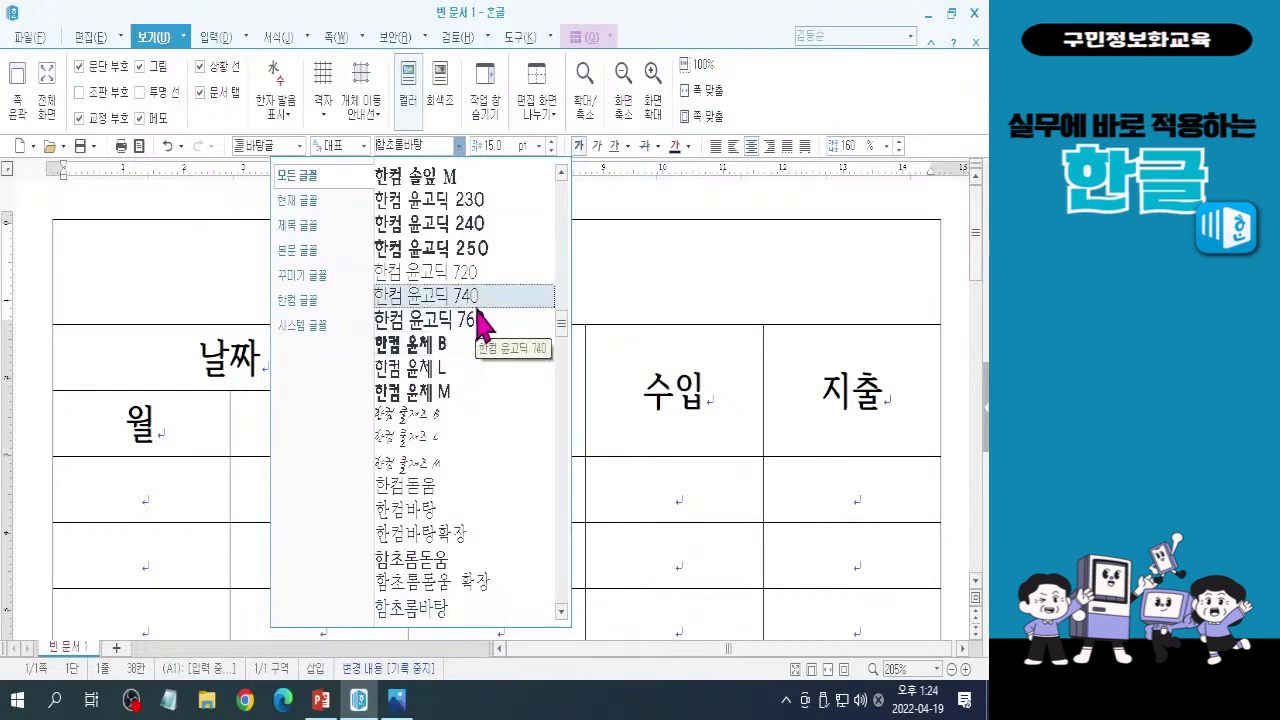
{"action": "left_click", "coordinate": [452, 392]}
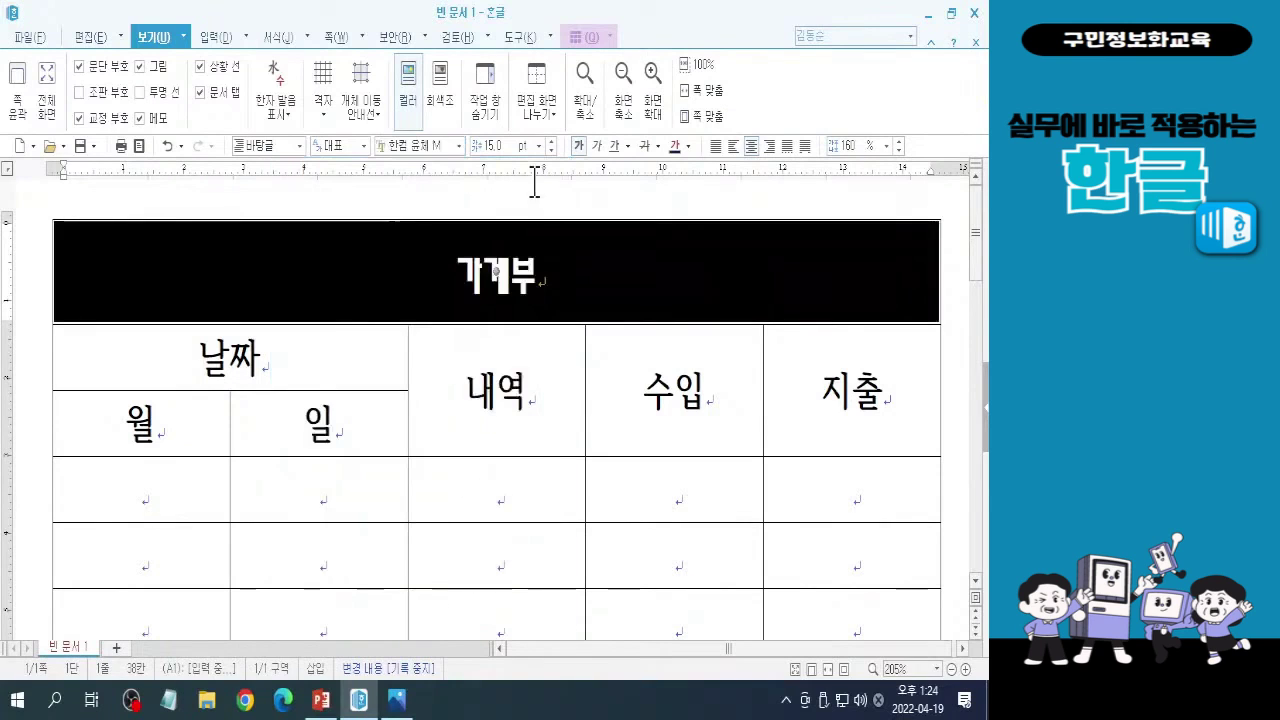
{"action": "left_click", "coordinate": [540, 146]}
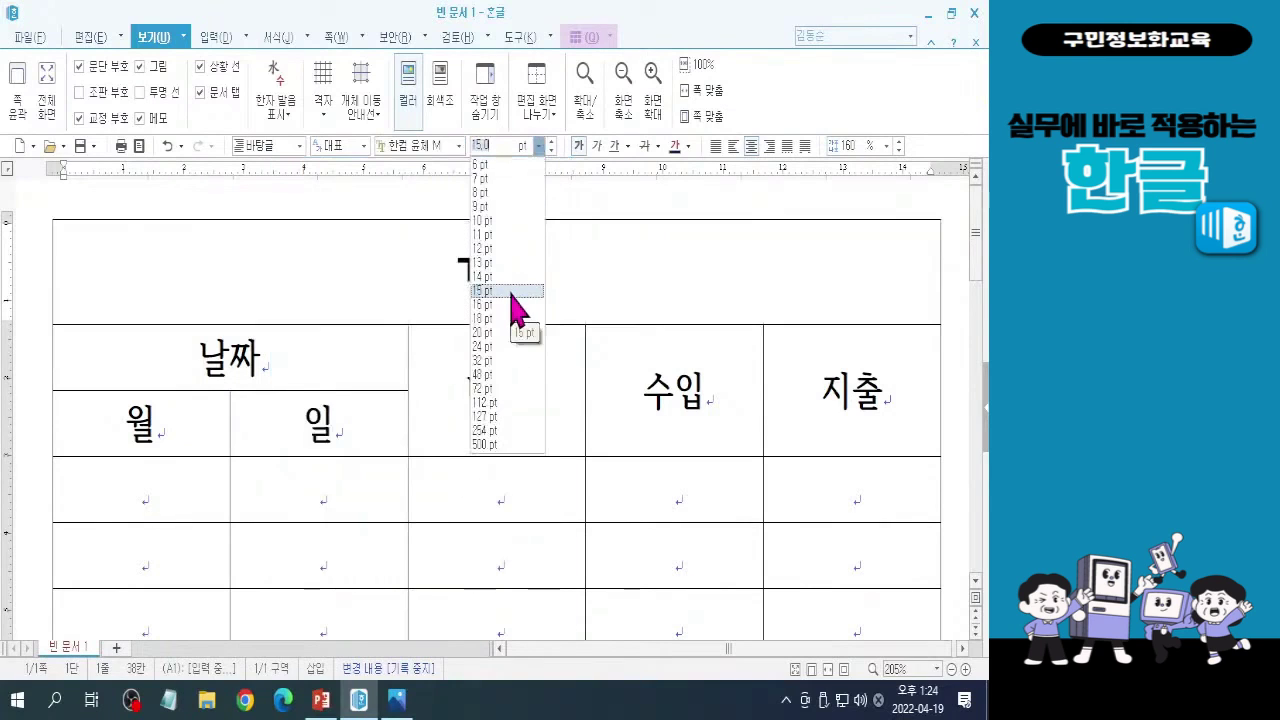
{"action": "left_click", "coordinate": [502, 289]}
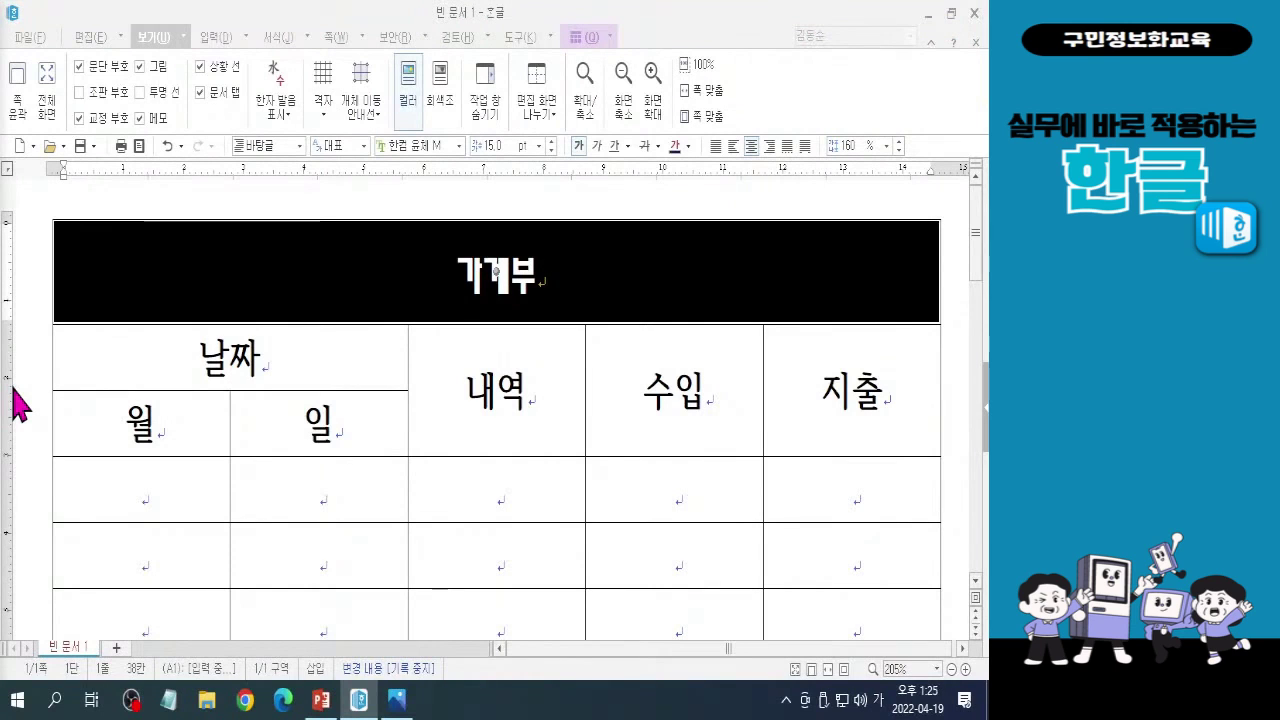
Change the fill palette to the 기본 colour theme and shade the title cell with its lightest purple.
{"action": "key", "text": "Hangul"}
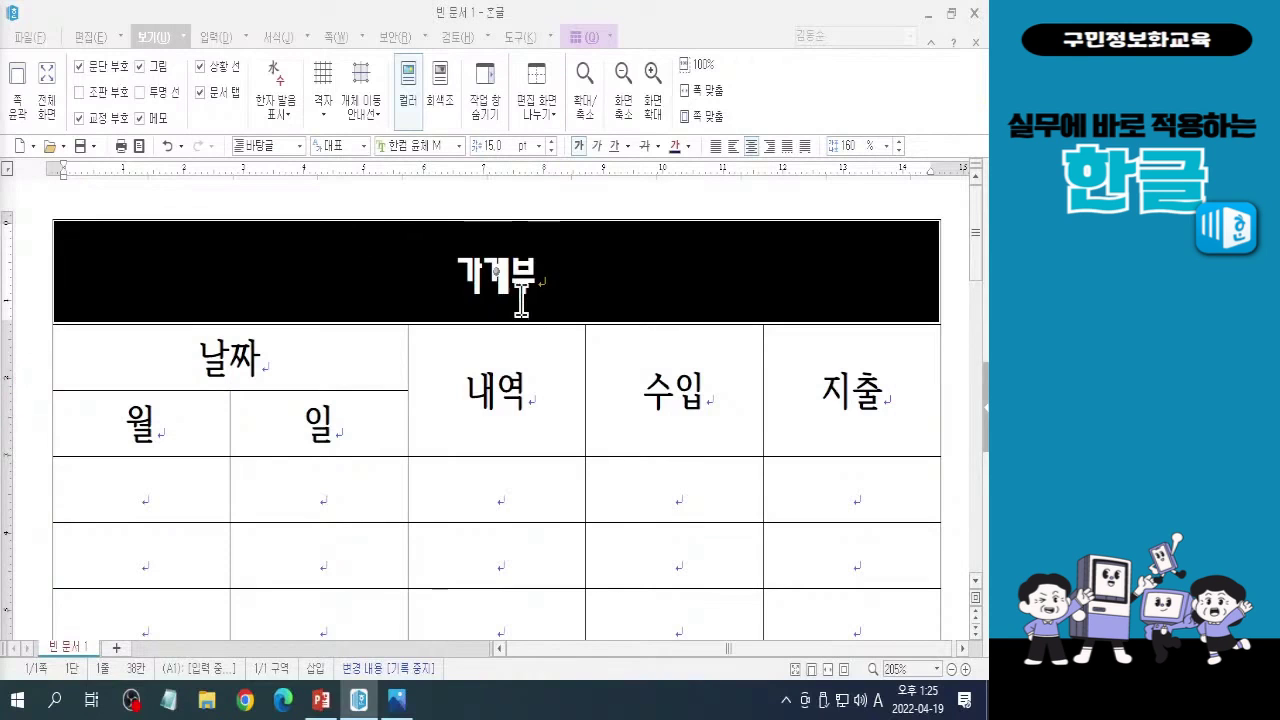
{"action": "left_click", "coordinate": [586, 38]}
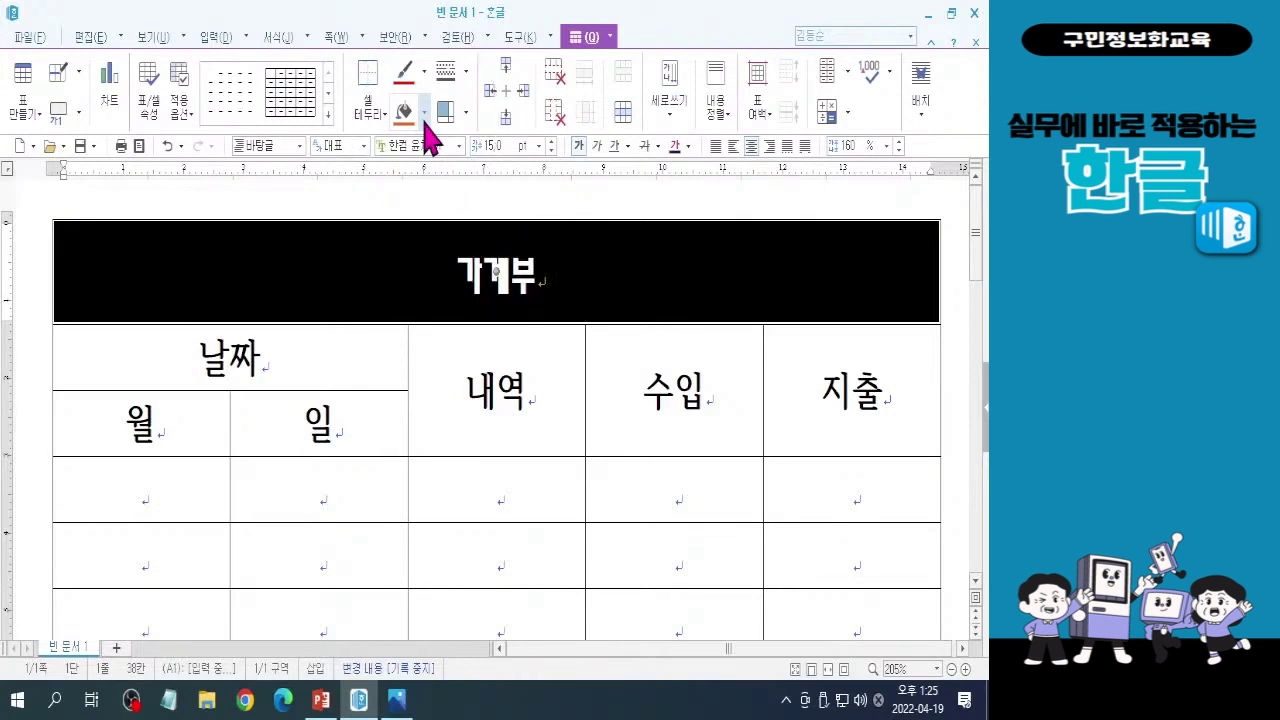
{"action": "left_click", "coordinate": [424, 116]}
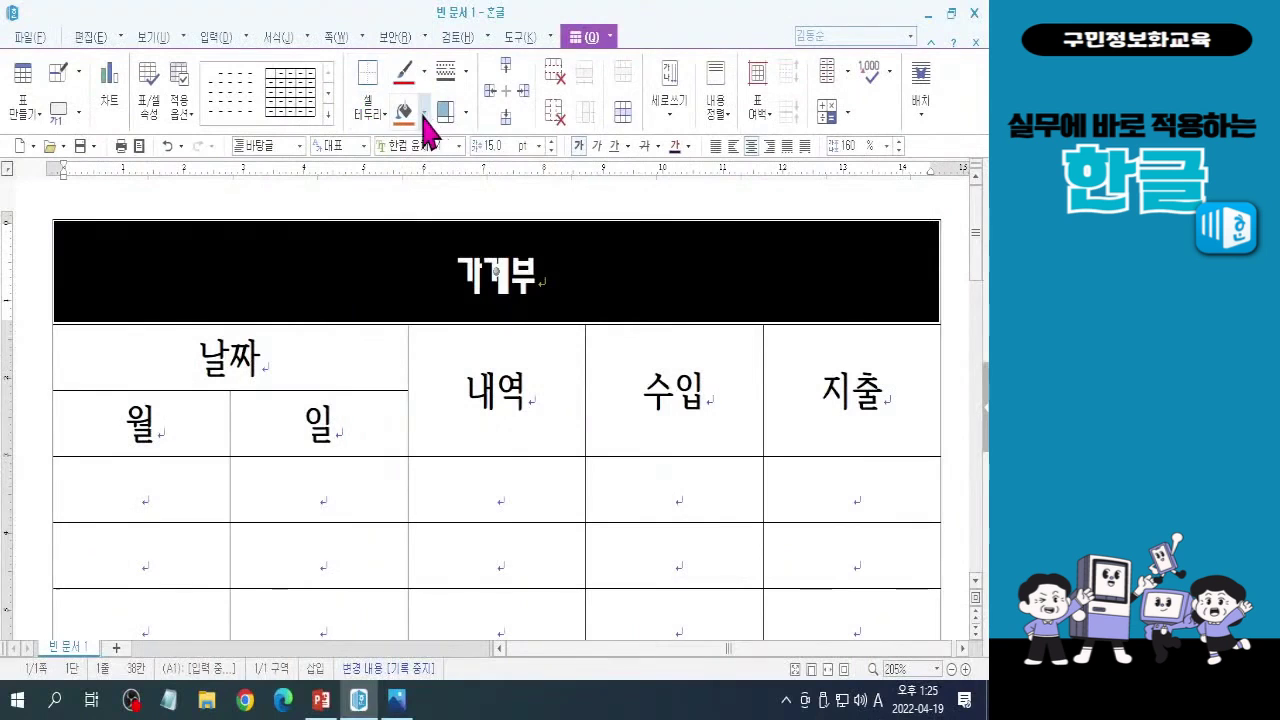
{"action": "left_click", "coordinate": [424, 112]}
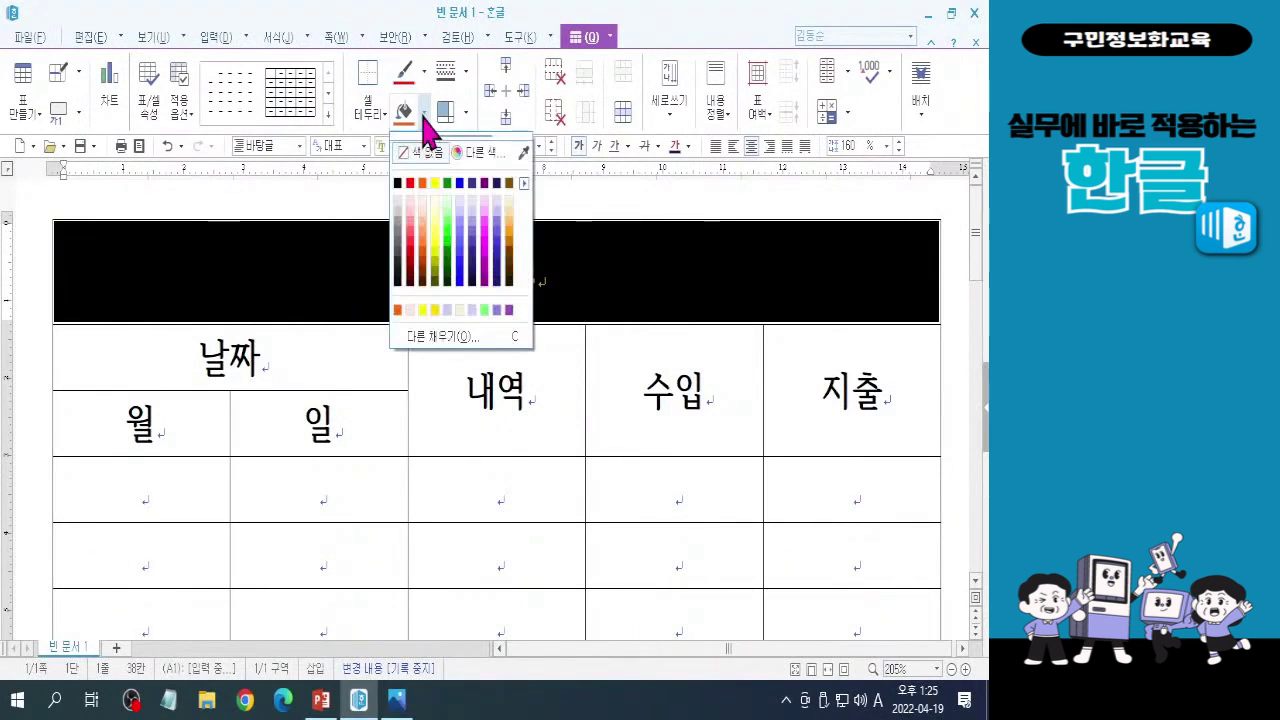
{"action": "left_click", "coordinate": [523, 184]}
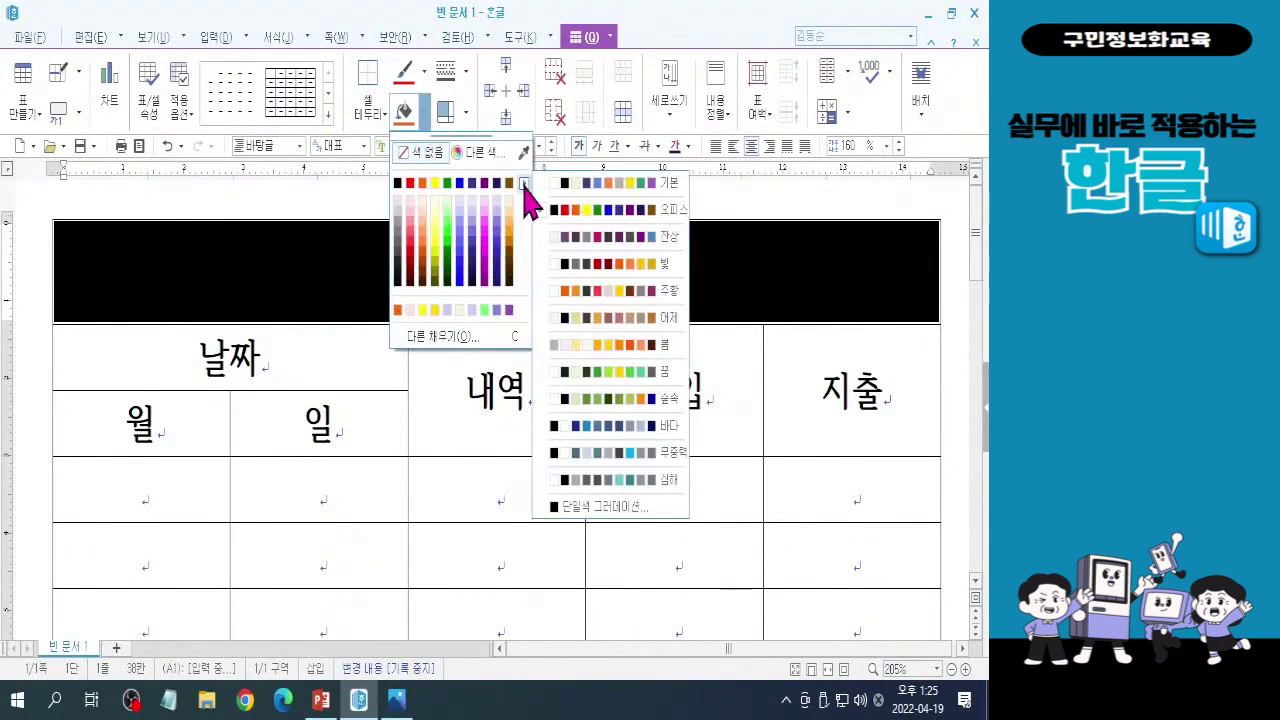
{"action": "left_click", "coordinate": [672, 208]}
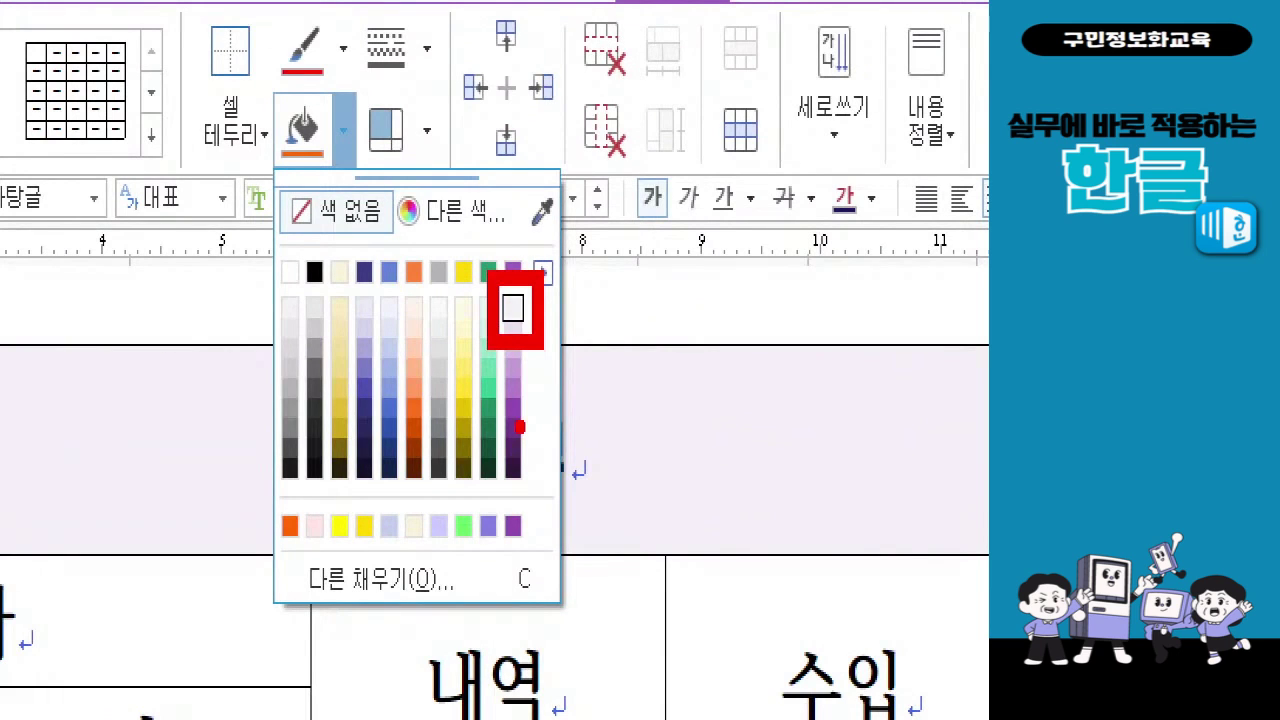
{"action": "key", "text": "Escape"}
{"action": "left_click", "coordinate": [427, 114]}
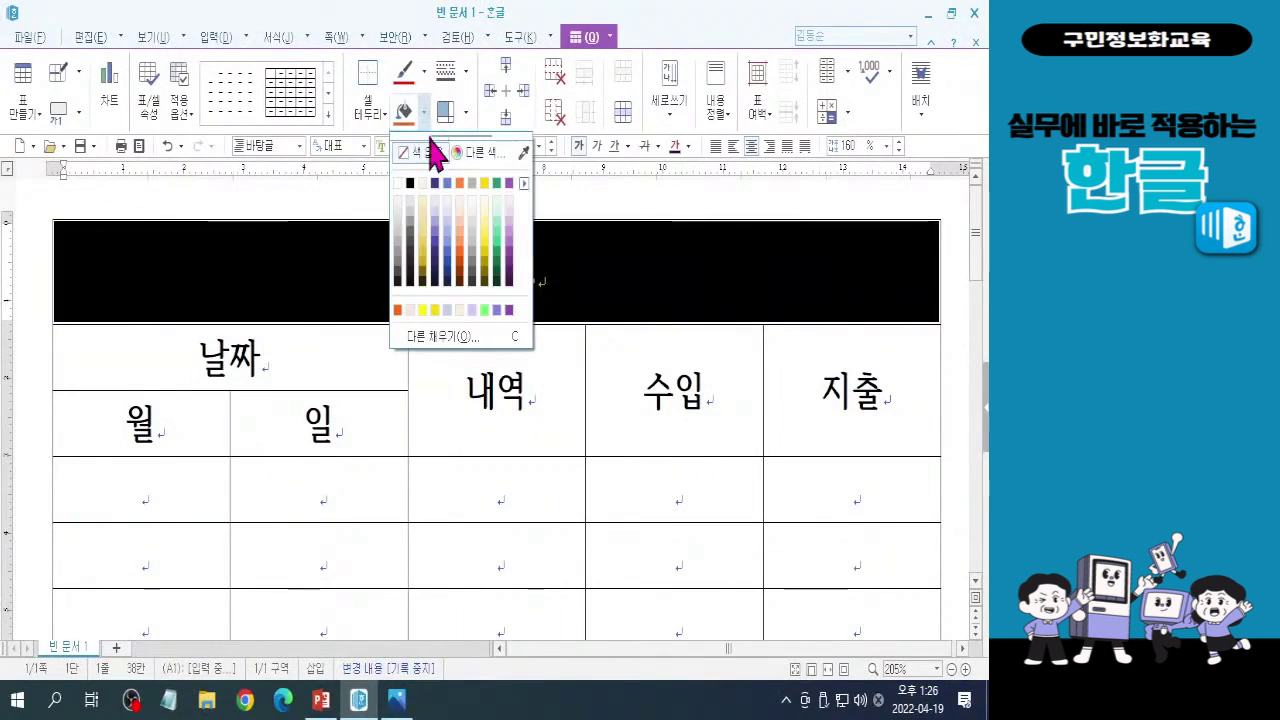
{"action": "left_click", "coordinate": [507, 198]}
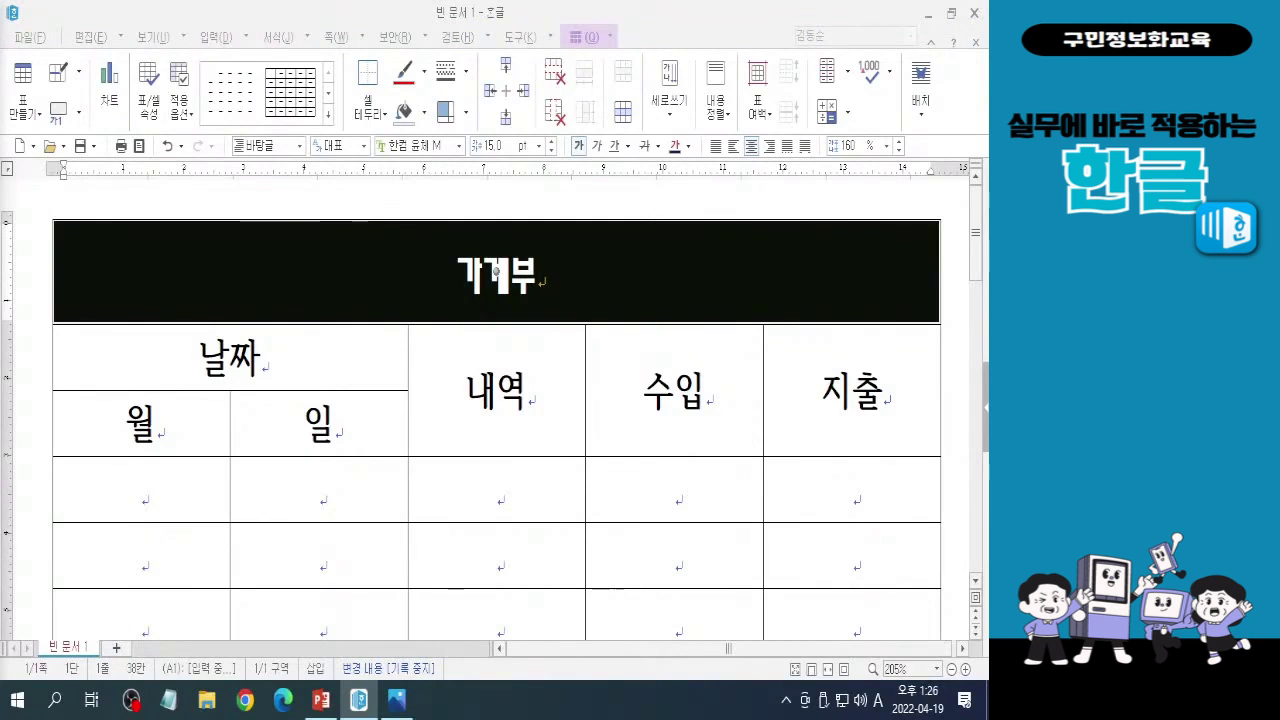
Select all heading cells from 날짜 and 월 across to 지출 as a block and fill them with purple.
{"action": "key", "text": "Hangul"}
{"action": "left_click", "coordinate": [208, 362]}
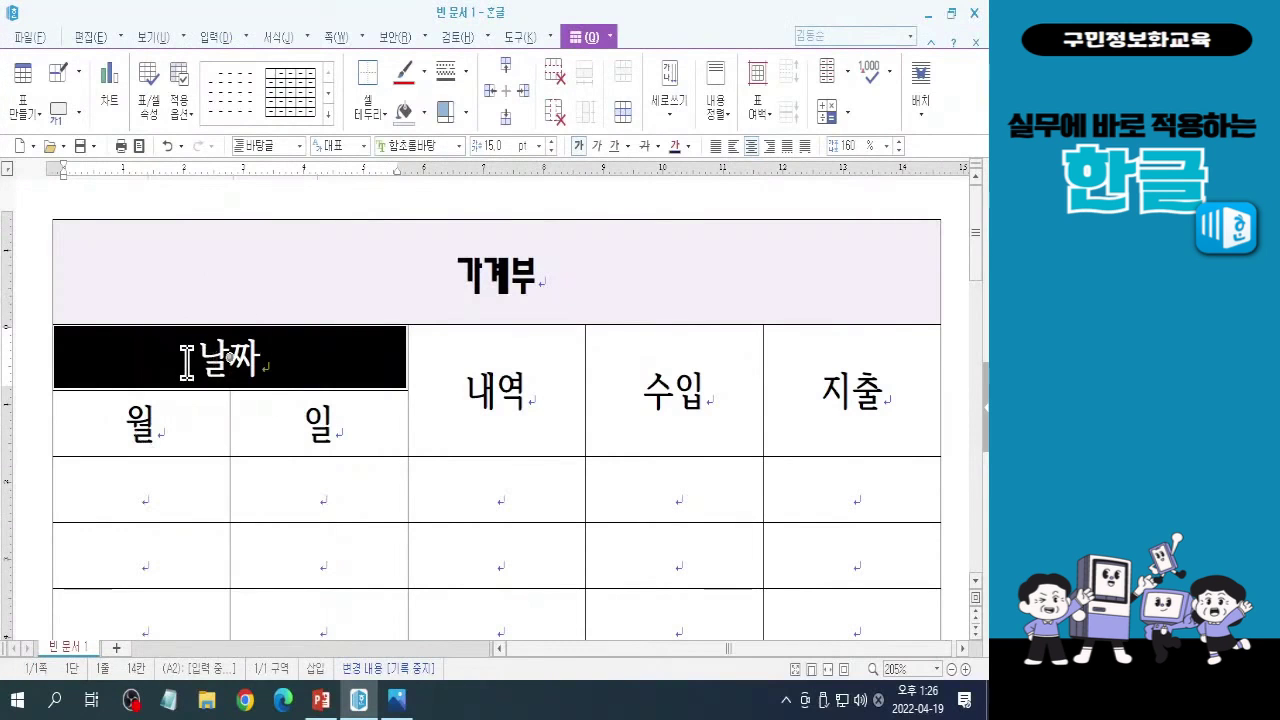
{"action": "left_click_drag", "start_coordinate": [186, 362], "coordinate": [837, 437]}
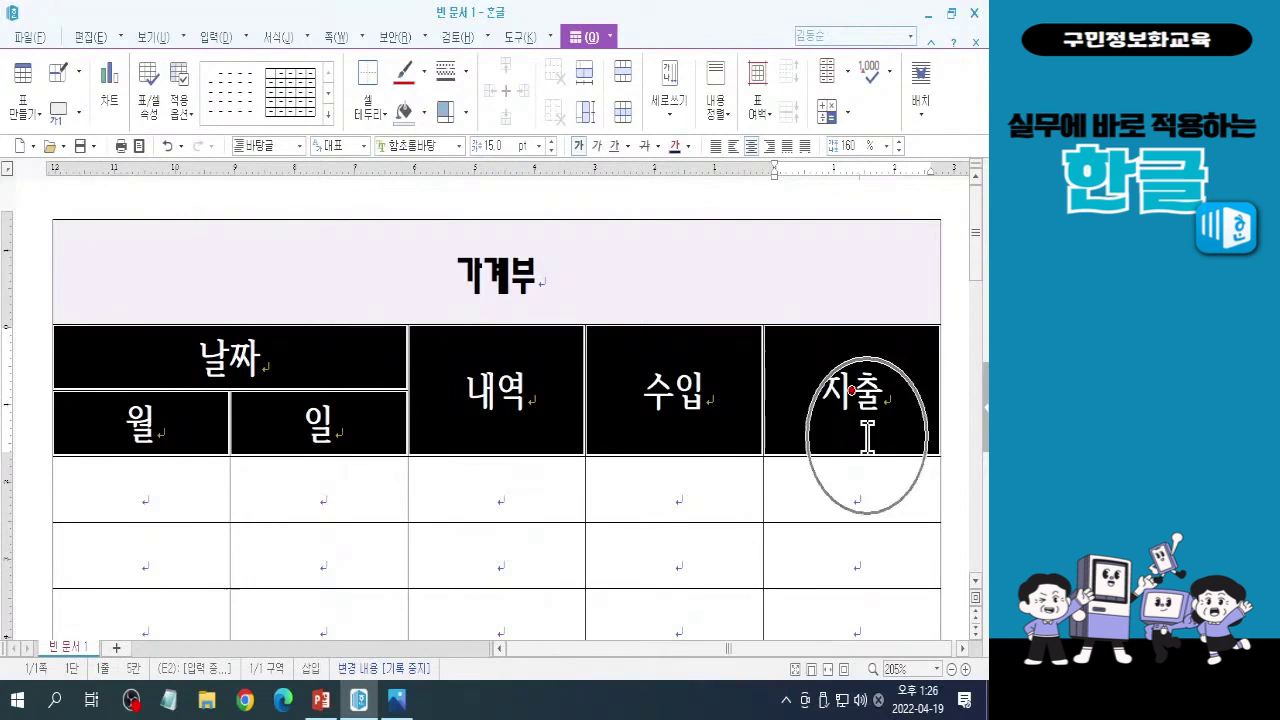
{"action": "left_click_drag", "start_coordinate": [283, 355], "coordinate": [840, 435]}
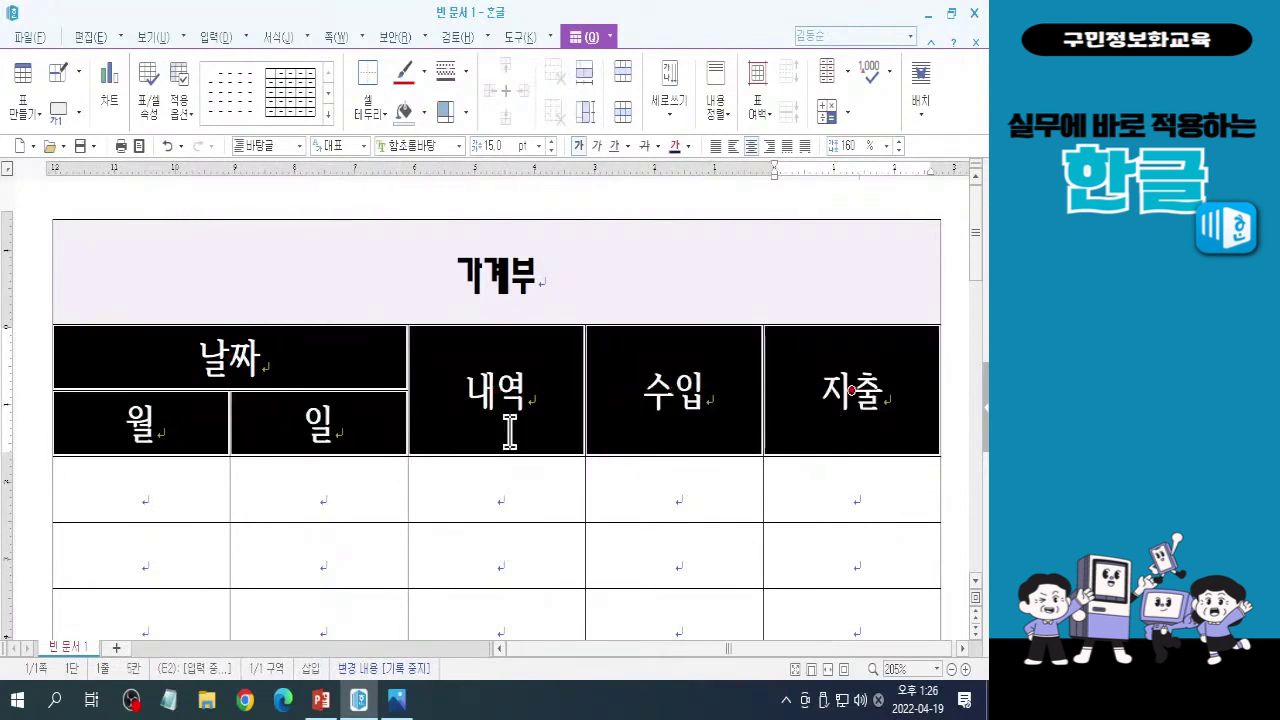
{"action": "left_click_drag", "start_coordinate": [323, 354], "coordinate": [829, 406]}
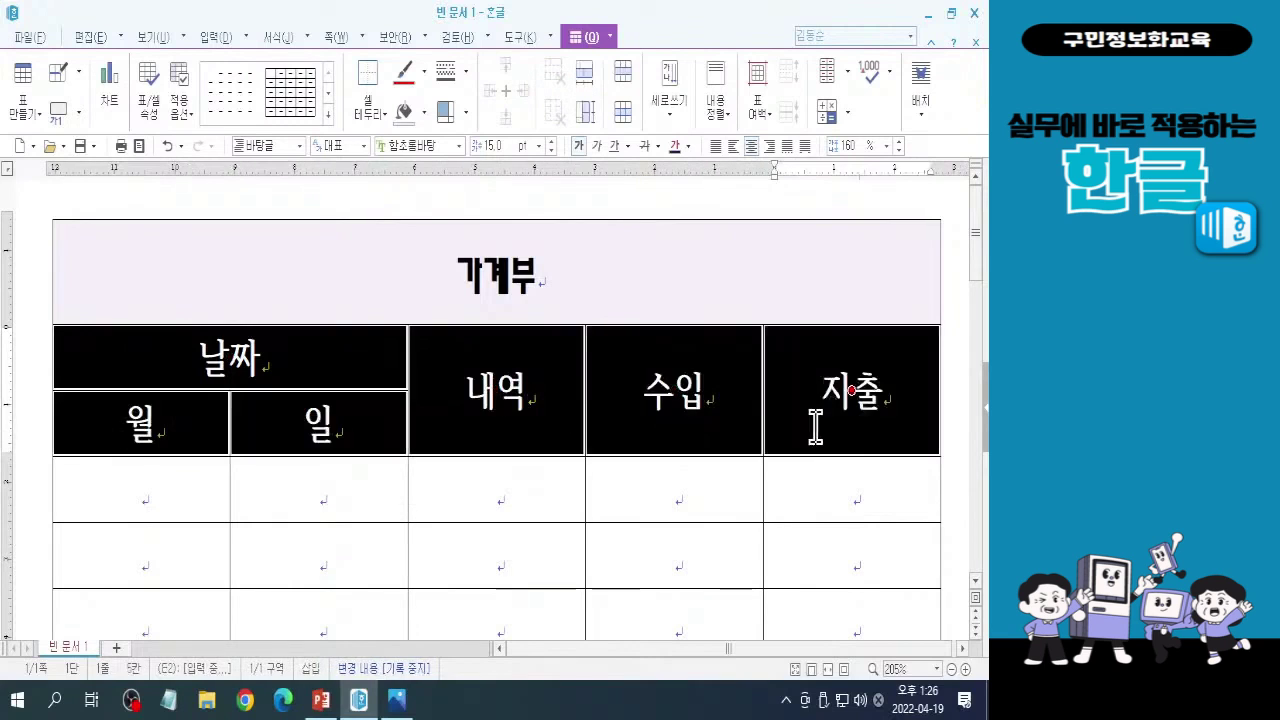
{"action": "left_click_drag", "start_coordinate": [349, 360], "coordinate": [851, 489]}
{"action": "left_click_drag", "start_coordinate": [360, 368], "coordinate": [851, 390]}
{"action": "key", "text": "c"}
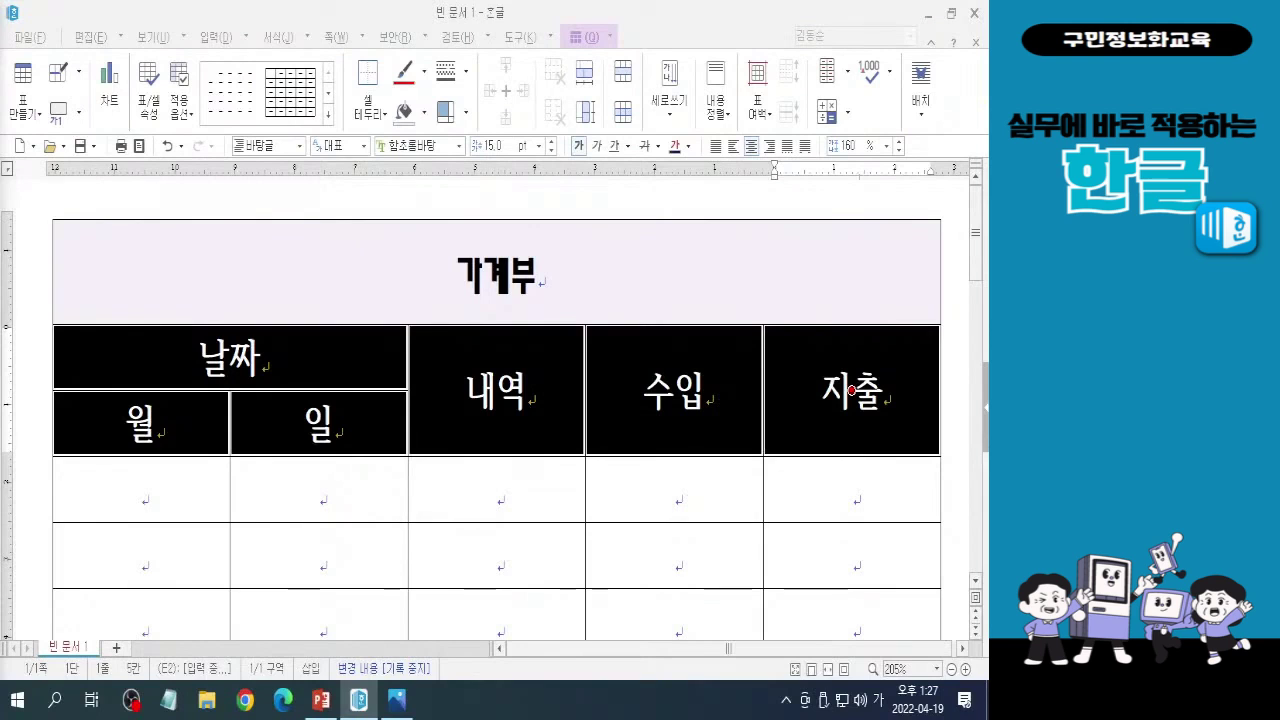
{"action": "left_click", "coordinate": [433, 113]}
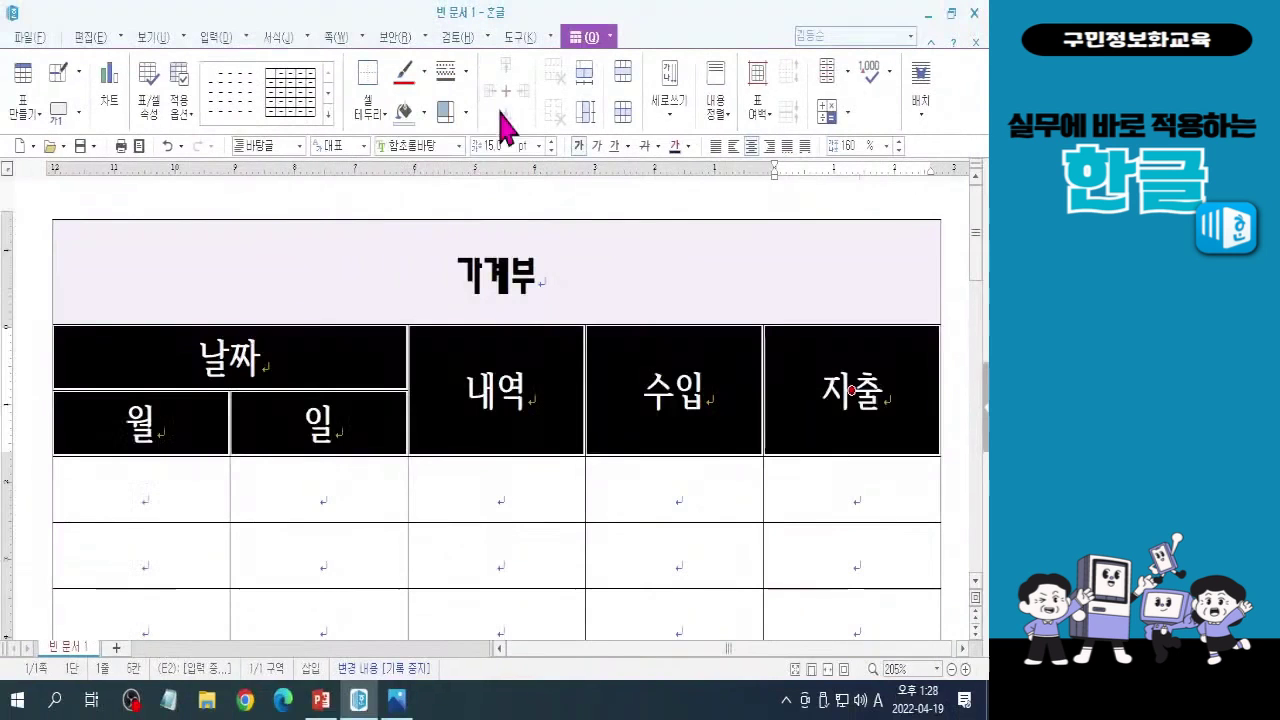
{"action": "left_click", "coordinate": [340, 92]}
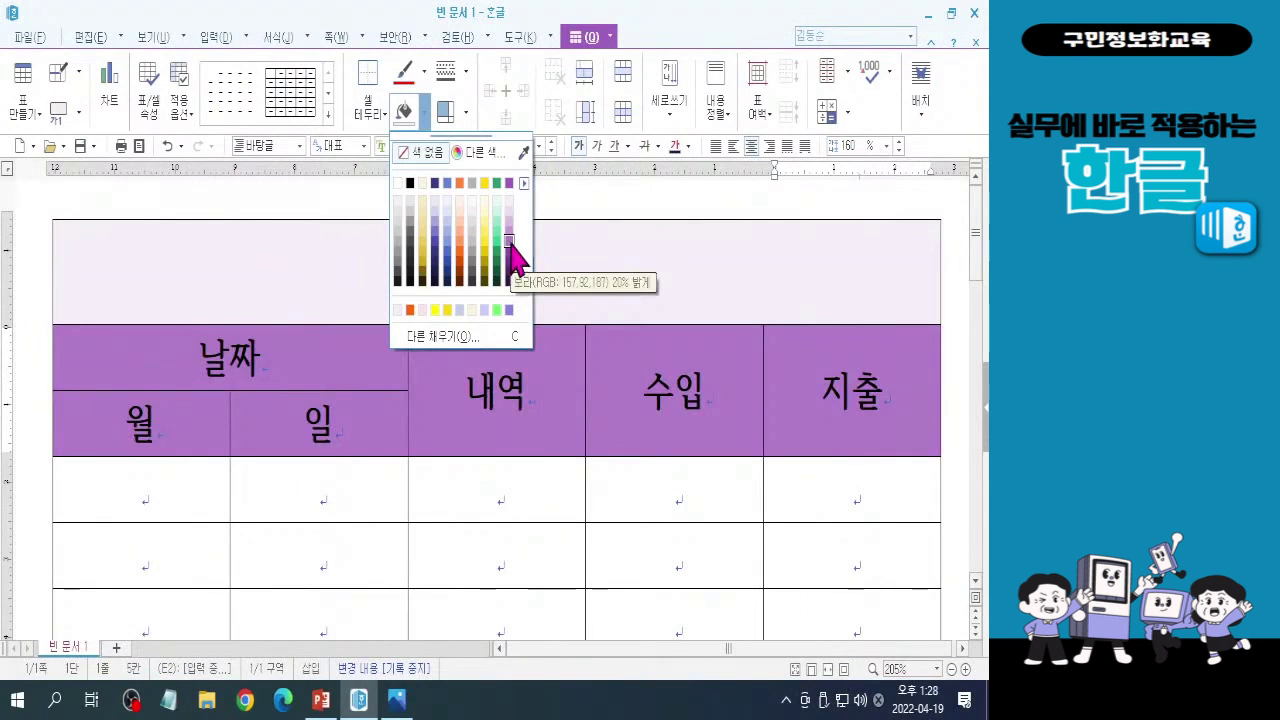
{"action": "left_click", "coordinate": [498, 242]}
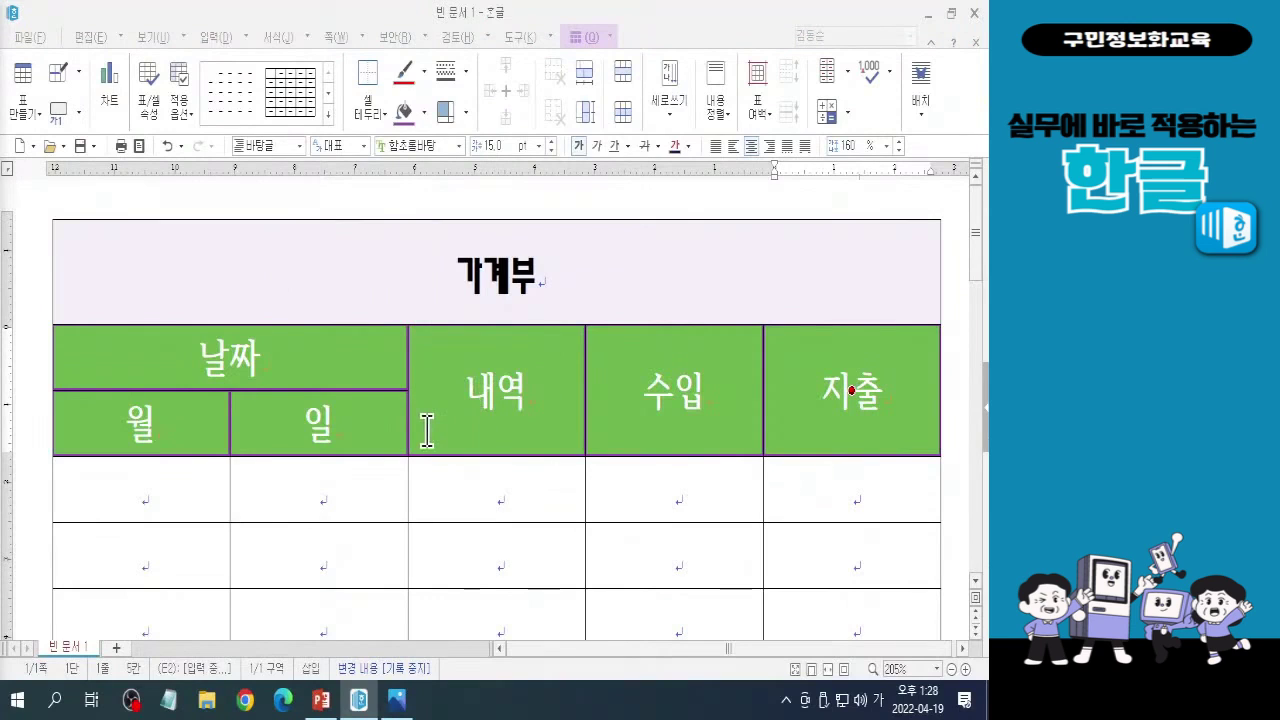
Select the empty cells under 월 and 일, leaving out the first 월 cell, and shade them with the lightest purple.
{"action": "scroll", "coordinate": [427, 430], "scroll_direction": "down", "scroll_amount": 2}
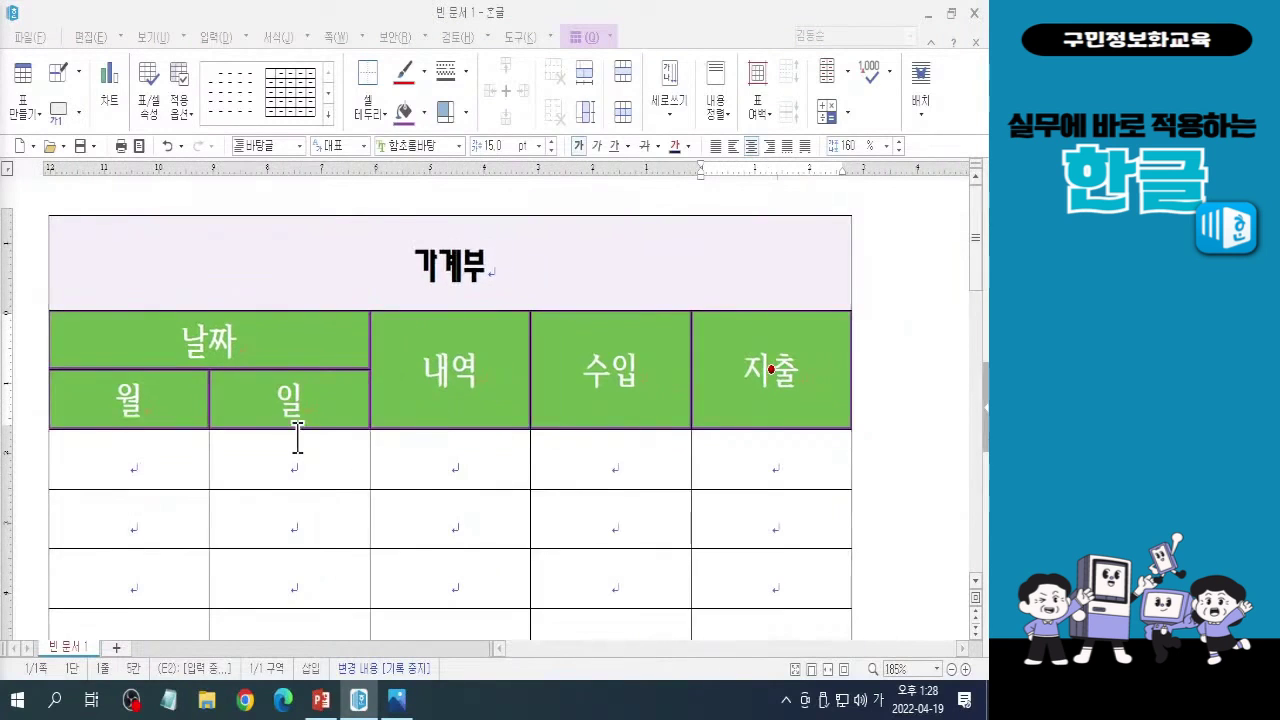
{"action": "scroll", "coordinate": [520, 420], "scroll_direction": "down", "scroll_amount": 3}
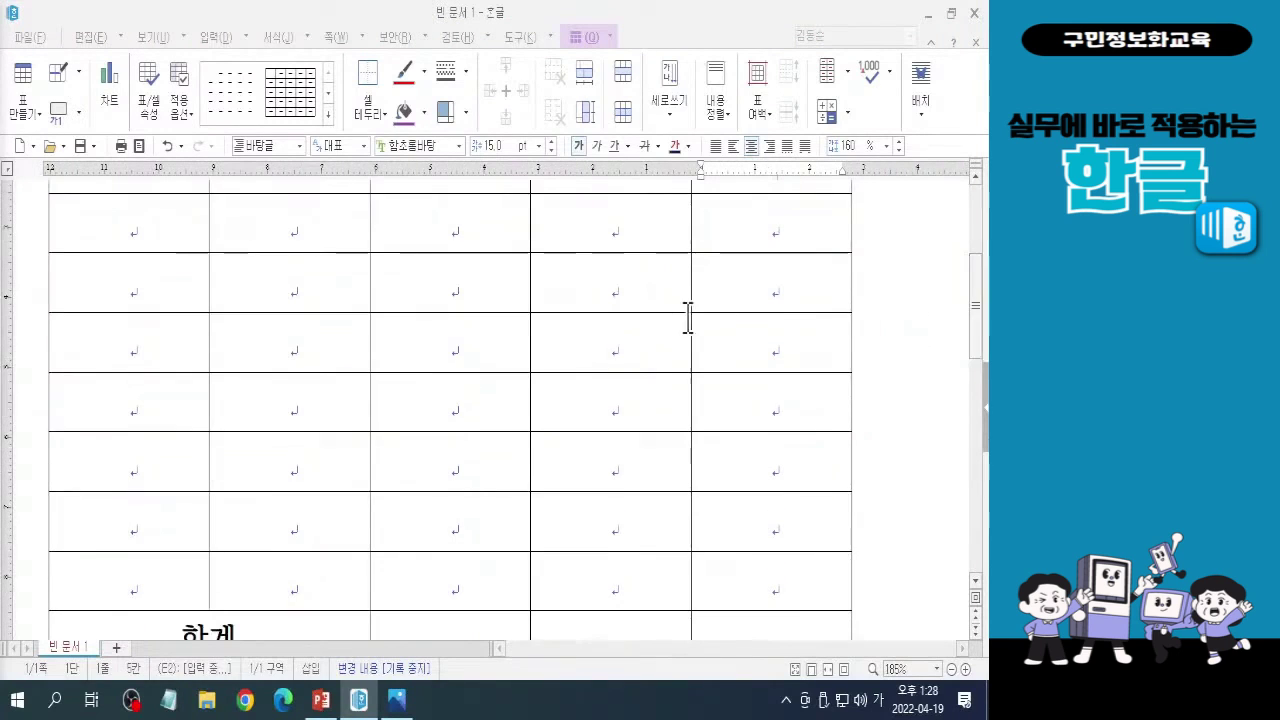
{"action": "scroll", "coordinate": [672, 318], "scroll_direction": "down", "scroll_amount": 1}
{"action": "mouse_move", "coordinate": [980, 320]}
{"action": "left_mouse_down"}
{"action": "mouse_move", "coordinate": [980, 300]}
{"action": "mouse_move", "coordinate": [978, 362]}
{"action": "mouse_move", "coordinate": [975, 343]}
{"action": "left_mouse_up"}
{"action": "scroll", "coordinate": [838, 354], "scroll_direction": "down", "scroll_amount": 2}
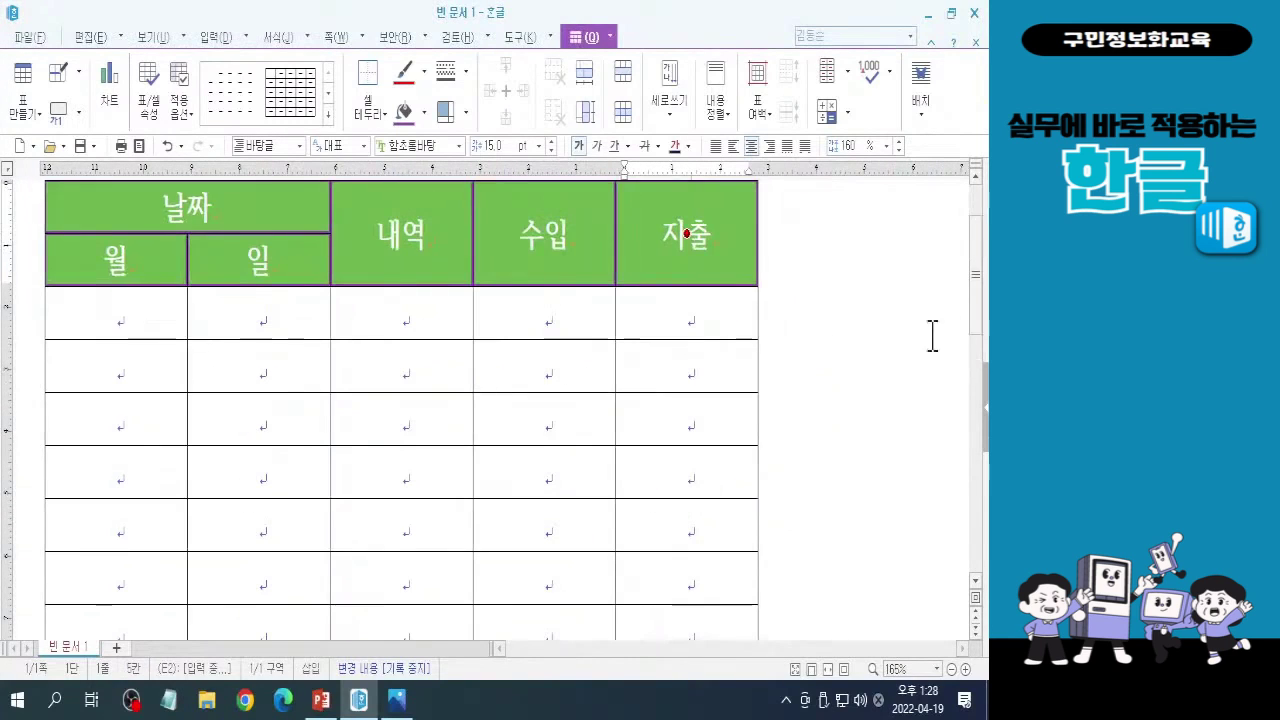
{"action": "scroll", "coordinate": [980, 340], "scroll_direction": "down", "scroll_amount": 3}
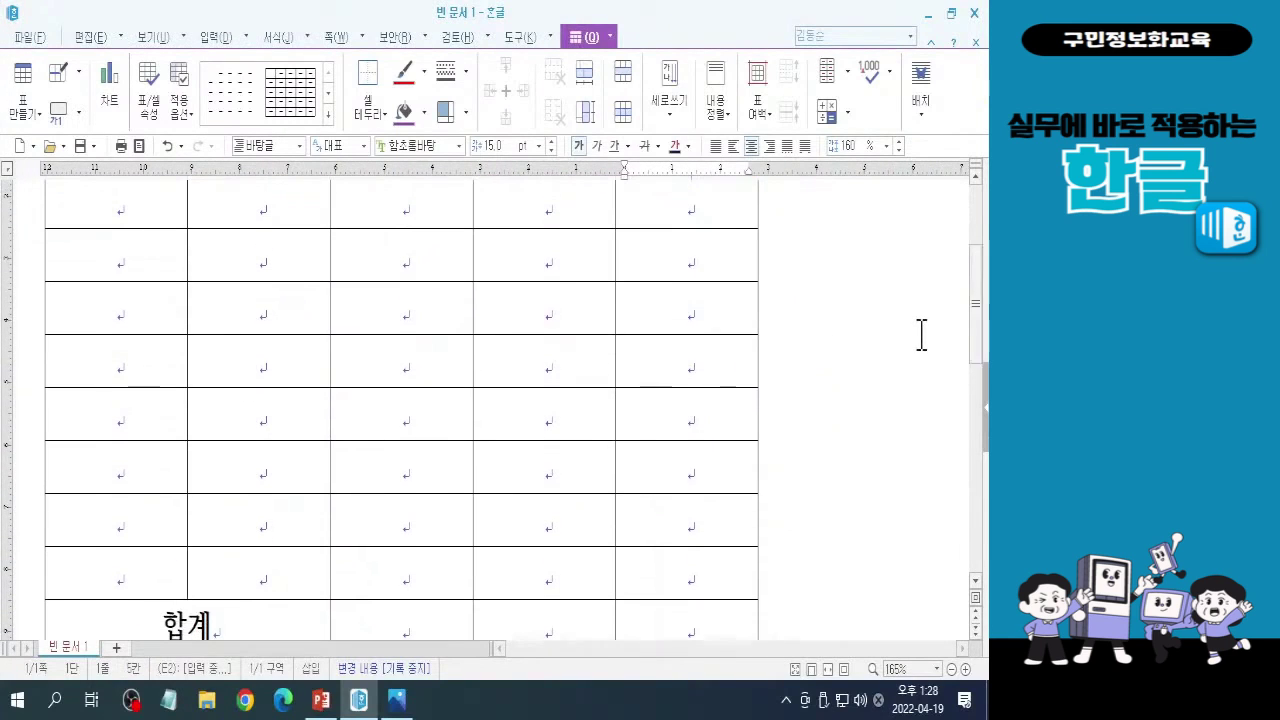
{"action": "scroll", "coordinate": [921, 335], "scroll_direction": "down", "scroll_amount": 1}
{"action": "scroll", "coordinate": [921, 335], "scroll_direction": "down", "scroll_amount": 1}
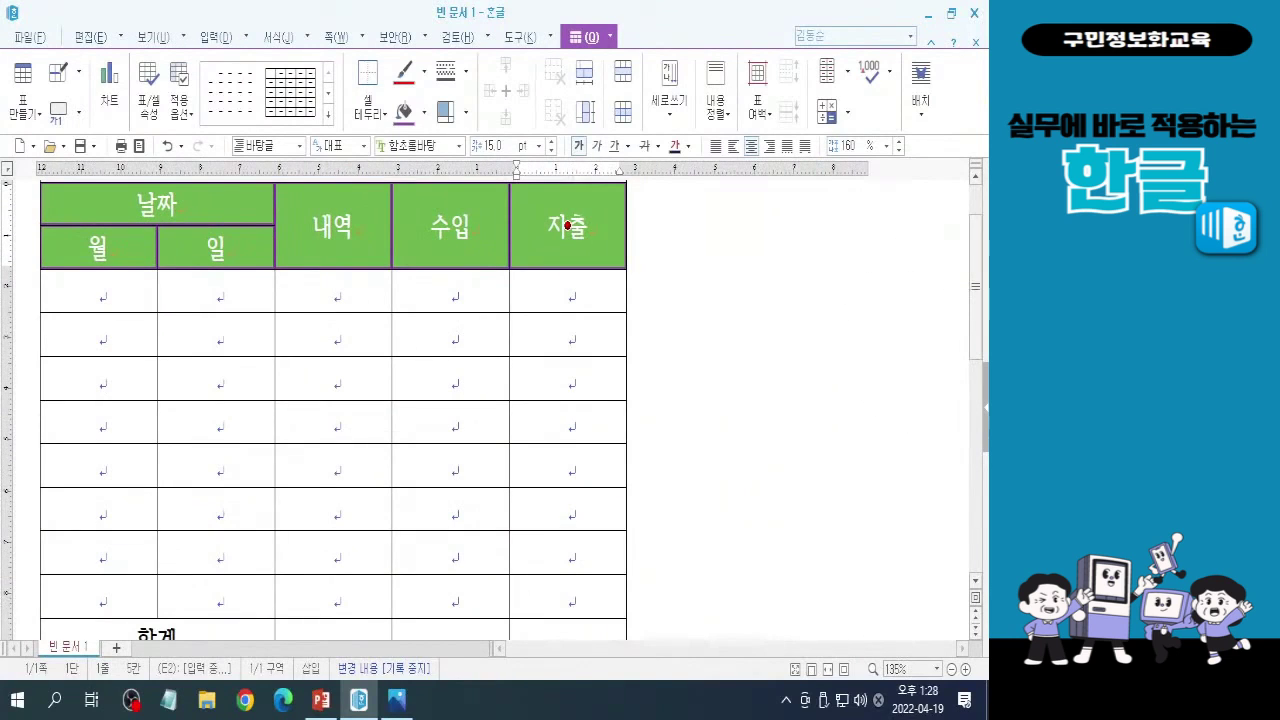
{"action": "scroll", "coordinate": [978, 345], "scroll_direction": "down", "scroll_amount": 1}
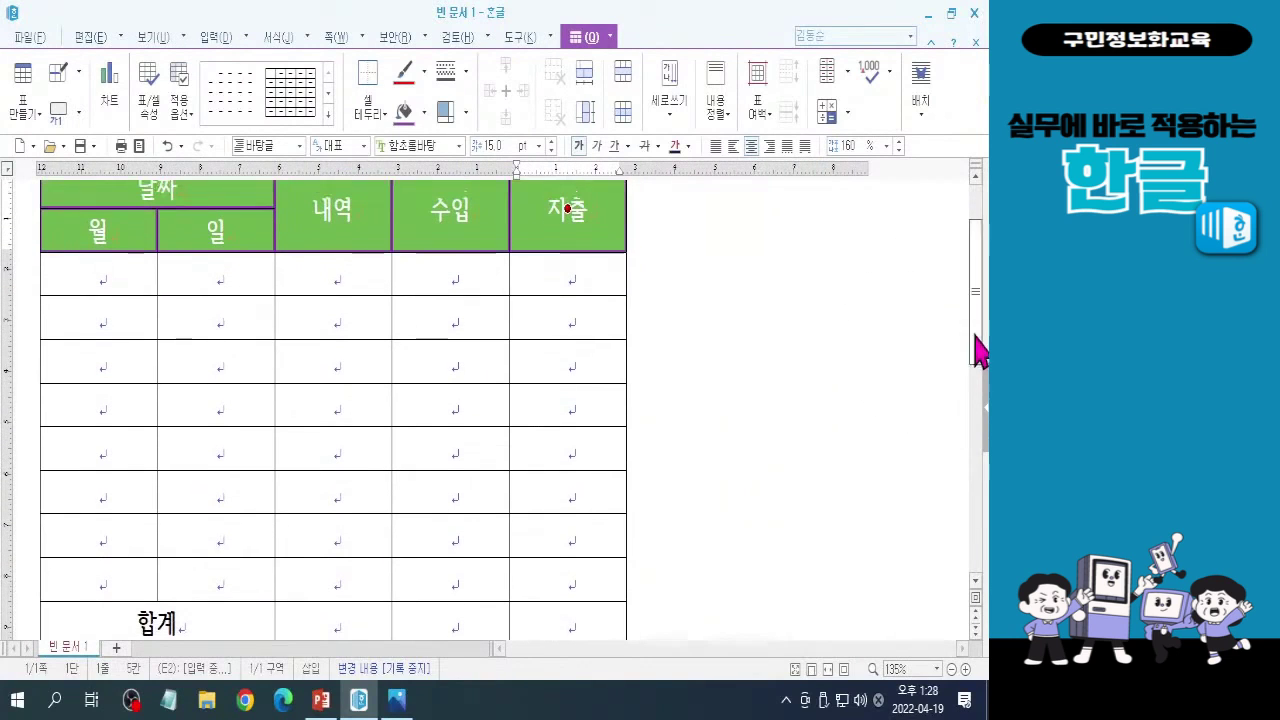
{"action": "left_click", "coordinate": [89, 273]}
{"action": "key", "text": "F5"}
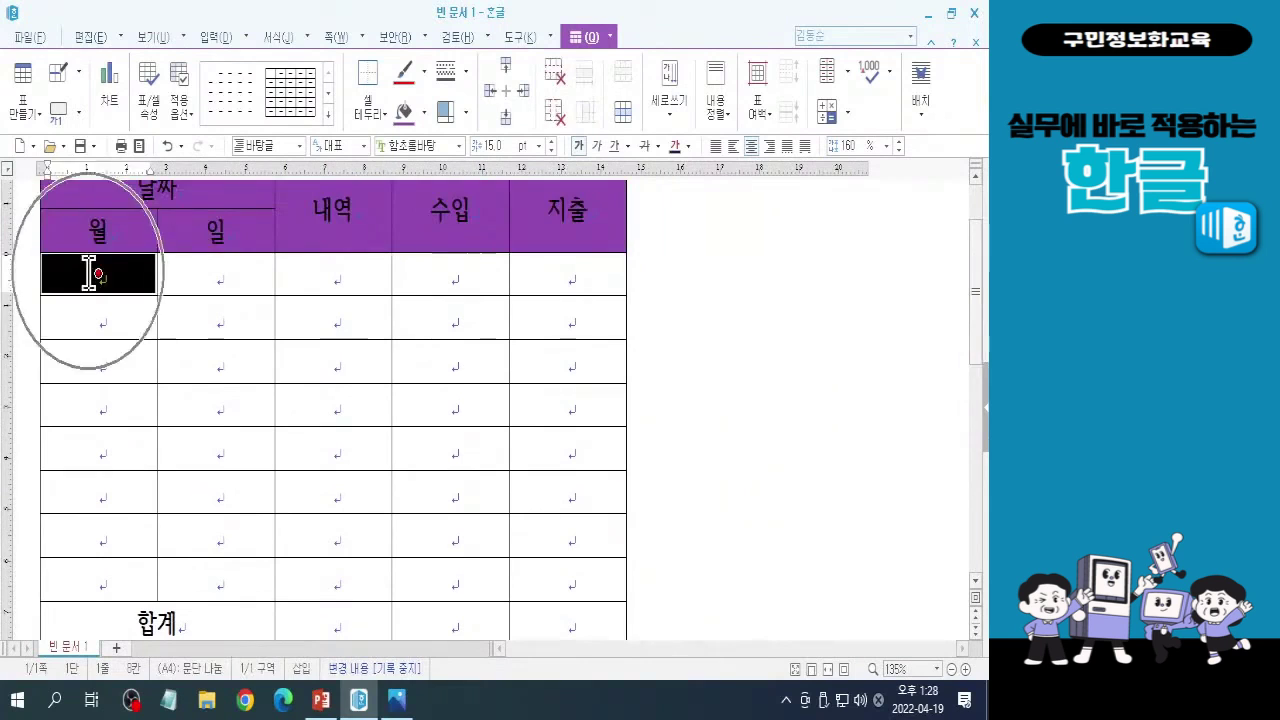
{"action": "left_click_drag", "start_coordinate": [89, 273], "coordinate": [229, 572]}
{"action": "key", "text": "ctrl"}
{"action": "key", "text": "ctrl"}
{"action": "key", "text": "ctrl"}
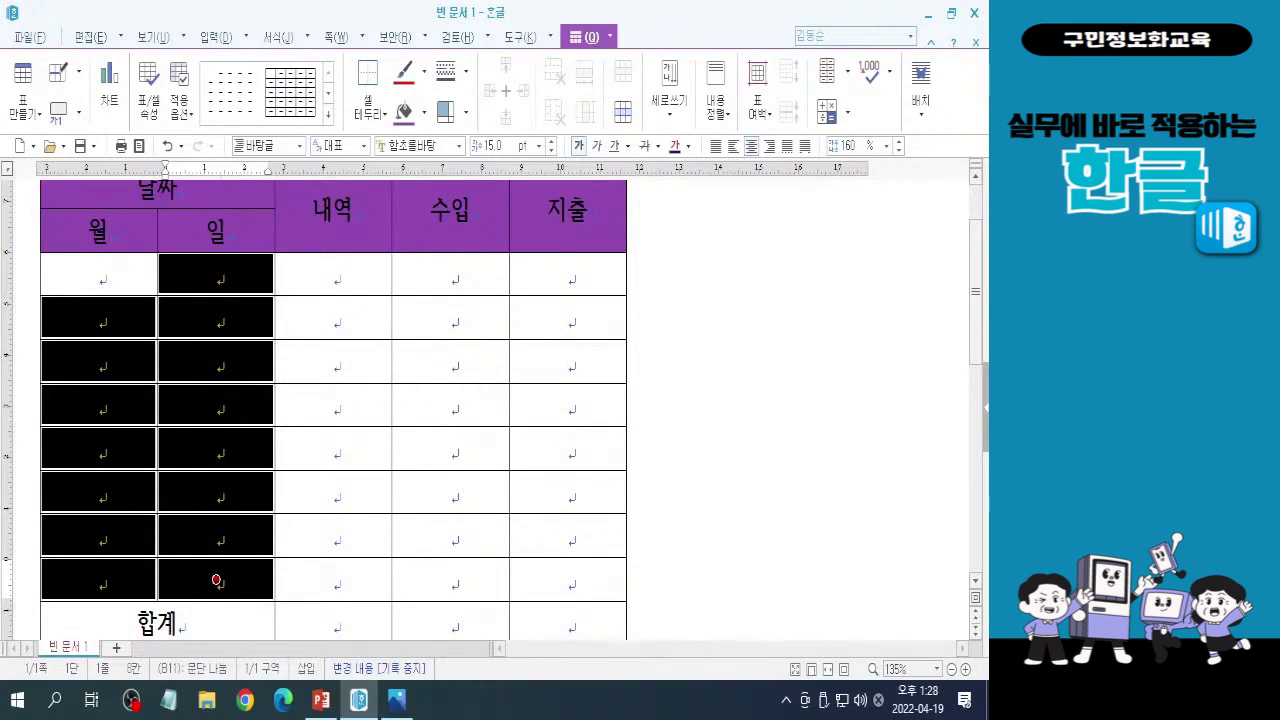
{"action": "key", "text": "Hangul"}
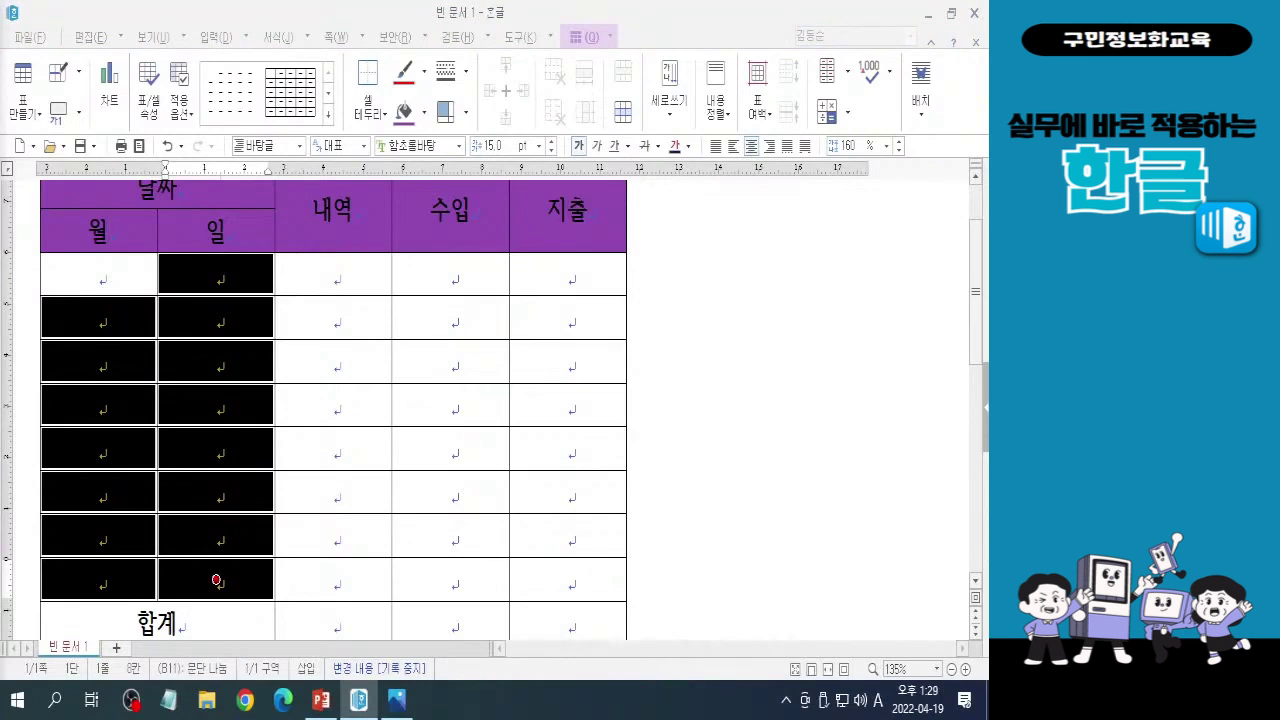
{"action": "key", "text": "Hangul"}
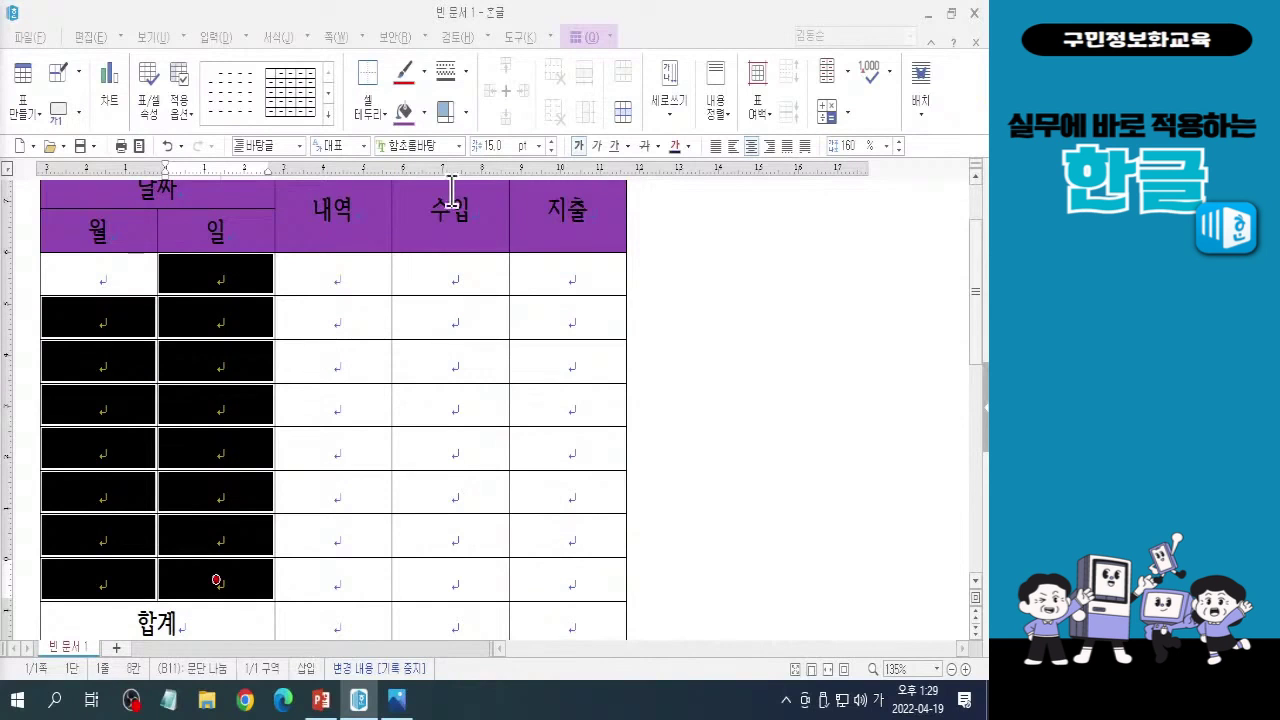
{"action": "left_click", "coordinate": [425, 113]}
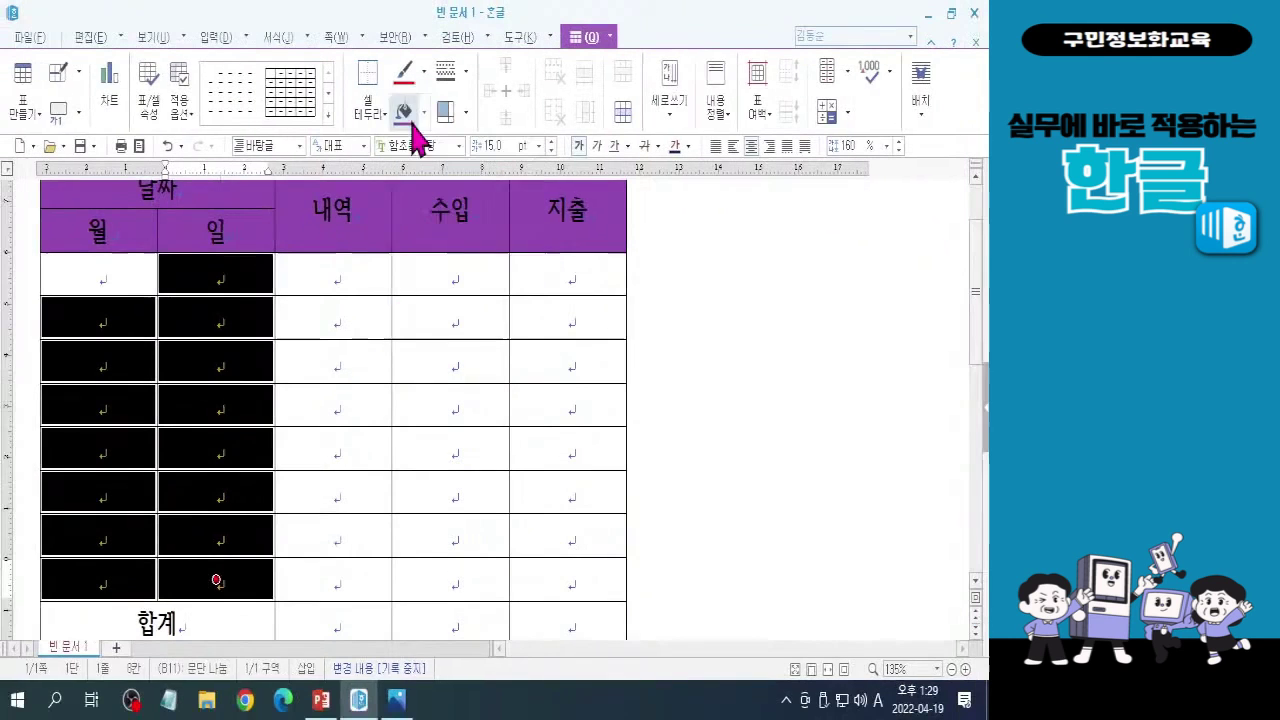
{"action": "left_click", "coordinate": [419, 120]}
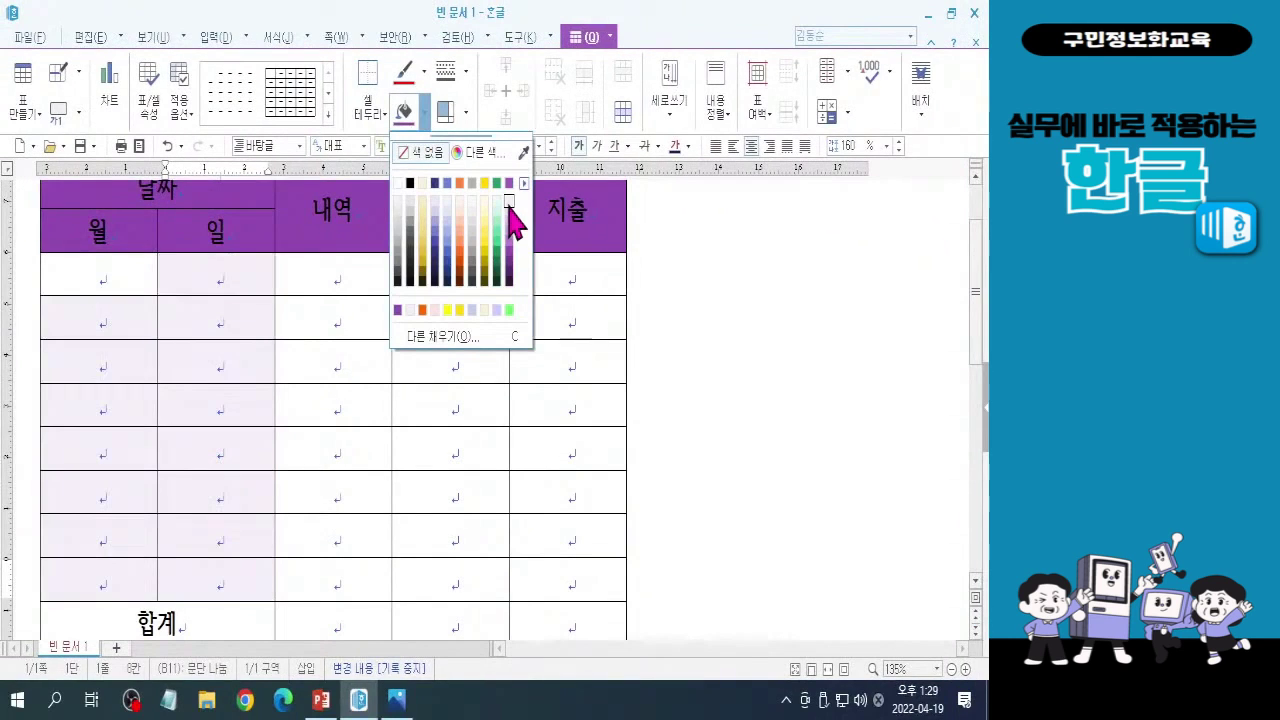
{"action": "left_click", "coordinate": [509, 204]}
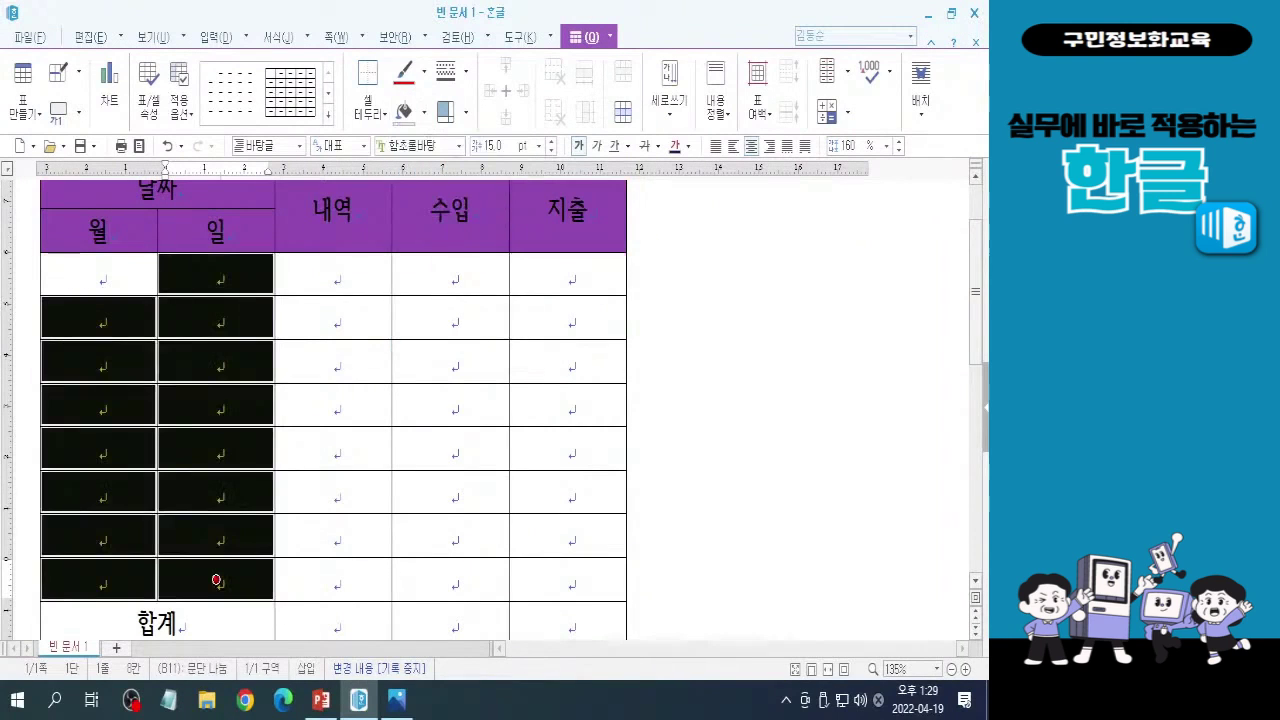
{"action": "key", "text": "l"}
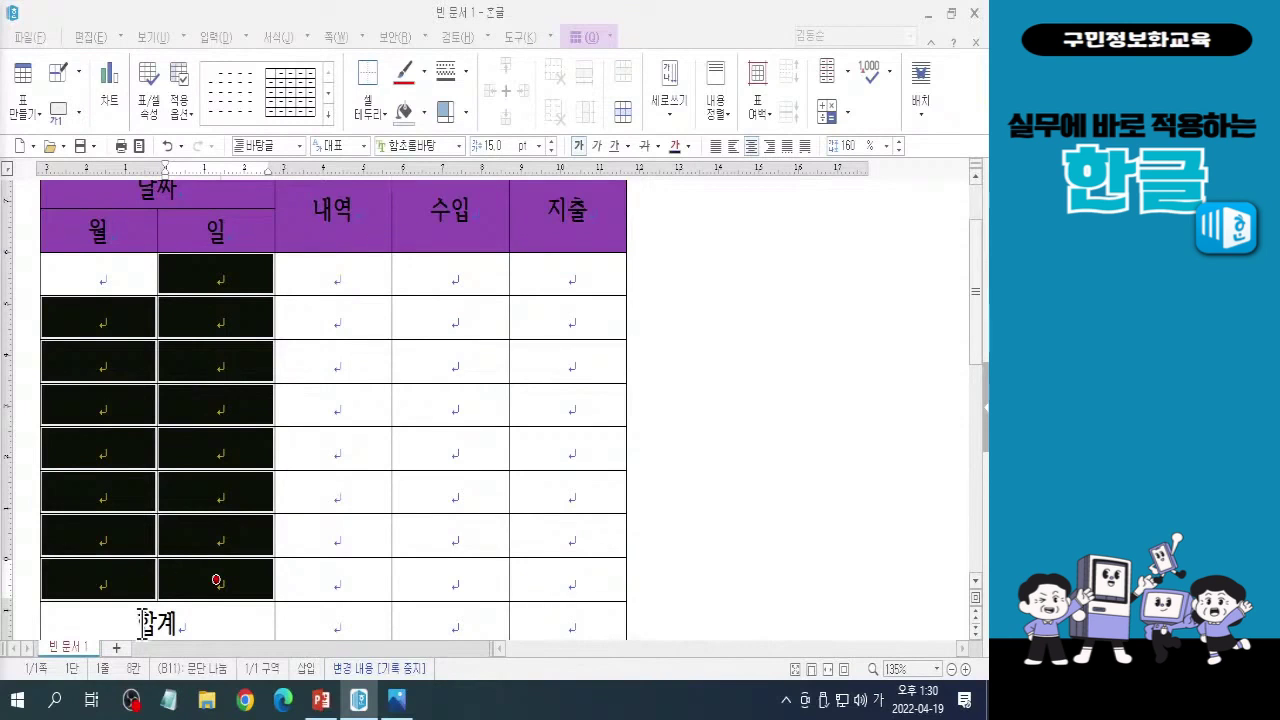
Select the 합계 cell and add the separate 잔액 cell to the selection.
{"action": "scroll", "coordinate": [172, 590], "scroll_direction": "down", "scroll_amount": 3}
{"action": "mouse_move", "coordinate": [171, 409]}
{"action": "left_mouse_down"}
{"action": "mouse_move", "coordinate": [177, 443]}
{"action": "mouse_move", "coordinate": [165, 432]}
{"action": "mouse_move", "coordinate": [181, 412]}
{"action": "left_mouse_up"}
{"action": "key", "text": "ctrl"}
{"action": "key", "text": "ctrl"}
{"action": "key", "text": "ctrl"}
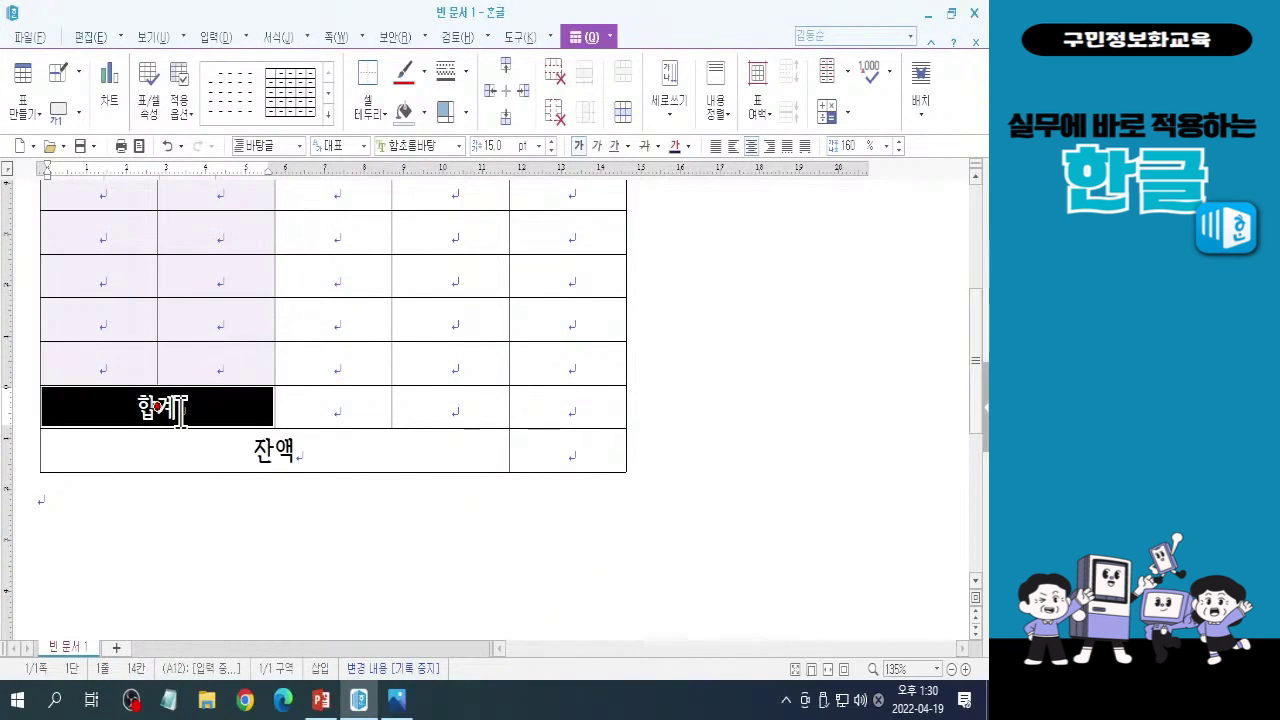
{"action": "key", "text": "ctrl"}
{"action": "key", "text": "ctrl"}
{"action": "key", "text": "ctrl"}
{"action": "key", "text": "ctrl"}
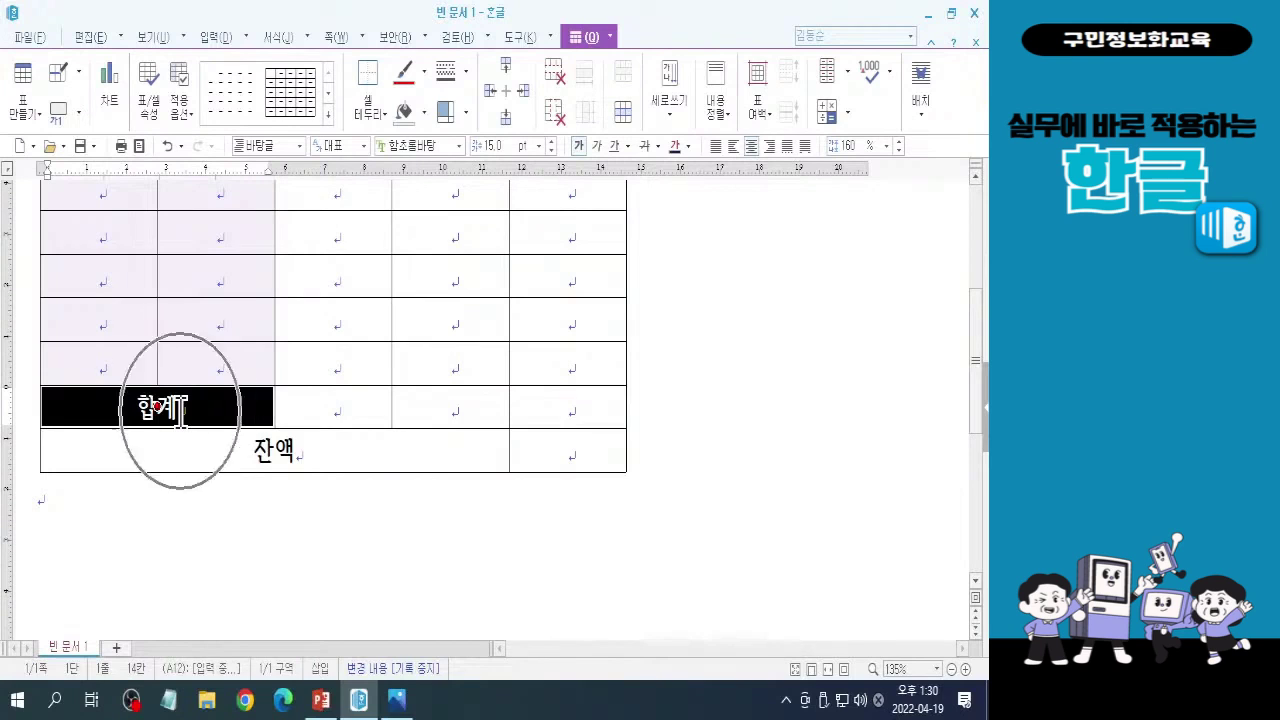
{"action": "key", "text": "ctrl"}
{"action": "key", "text": "ctrl"}
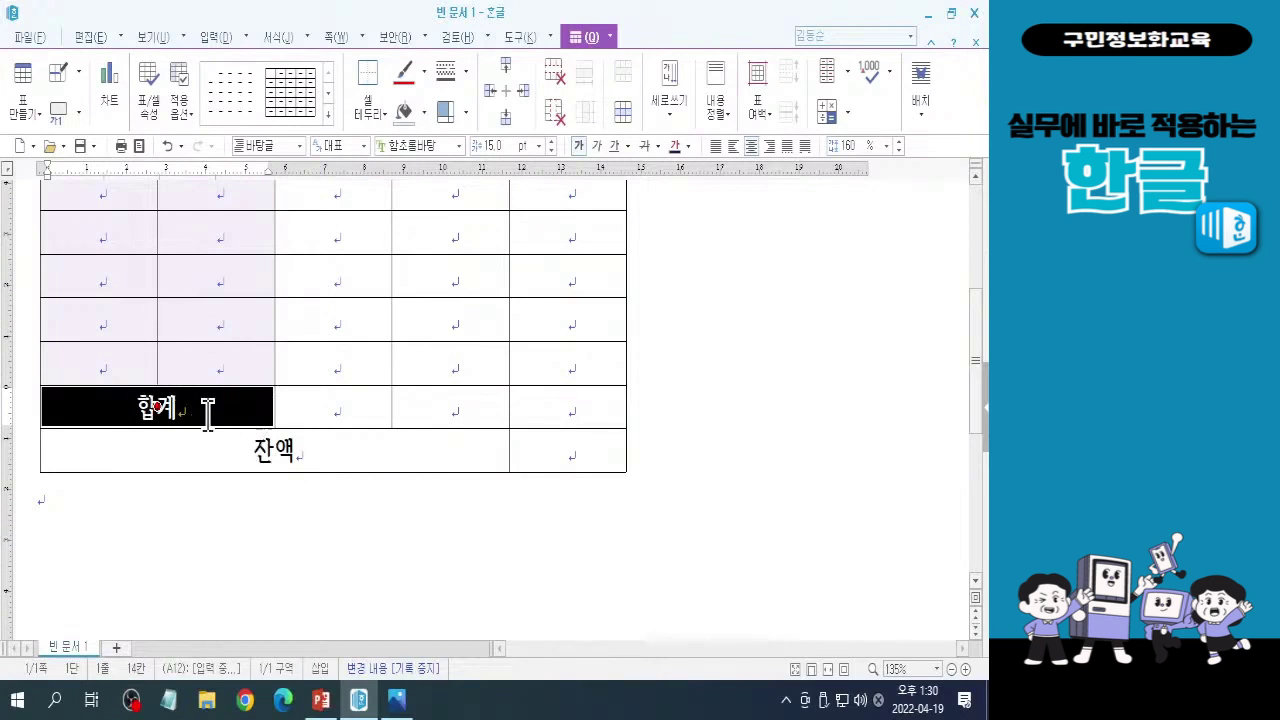
{"action": "key", "text": "ctrl"}
{"action": "left_click", "coordinate": [248, 462], "text": "ctrl"}
{"action": "key", "text": "ctrl"}
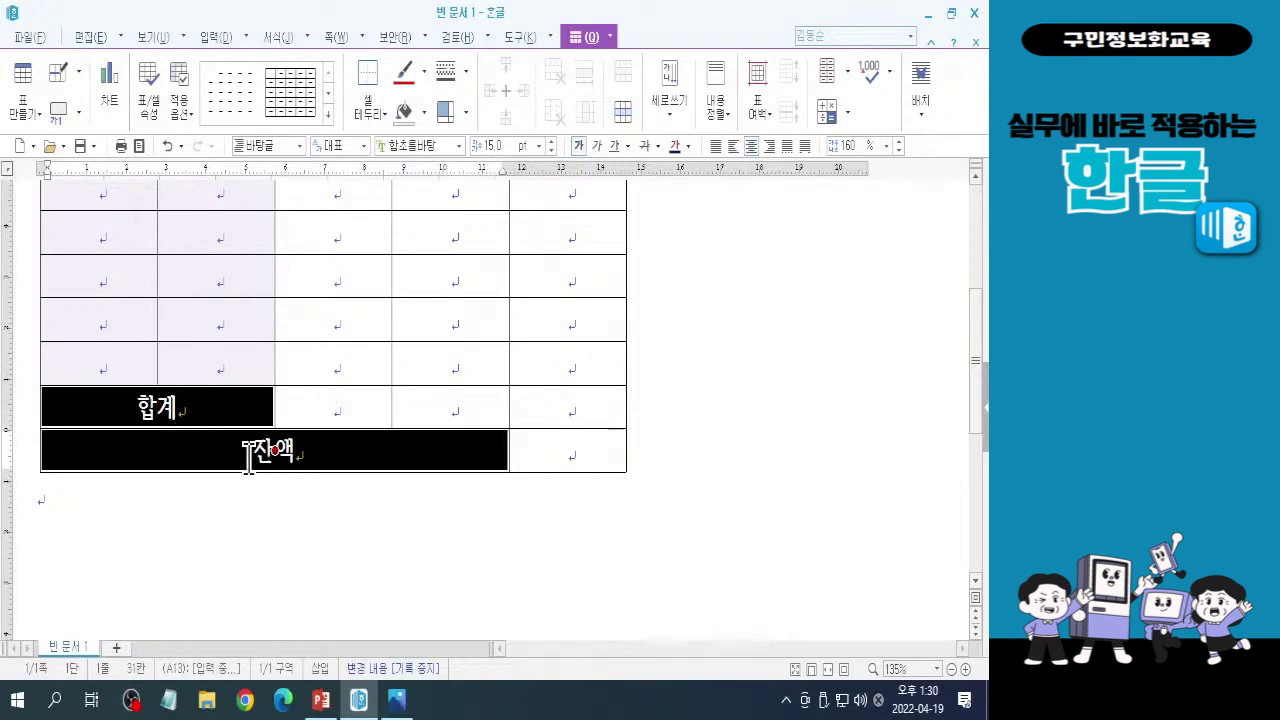
{"action": "key", "text": "ctrl"}
{"action": "left_click", "coordinate": [139, 414]}
{"action": "left_click", "coordinate": [236, 448]}
{"action": "left_click", "coordinate": [236, 448]}
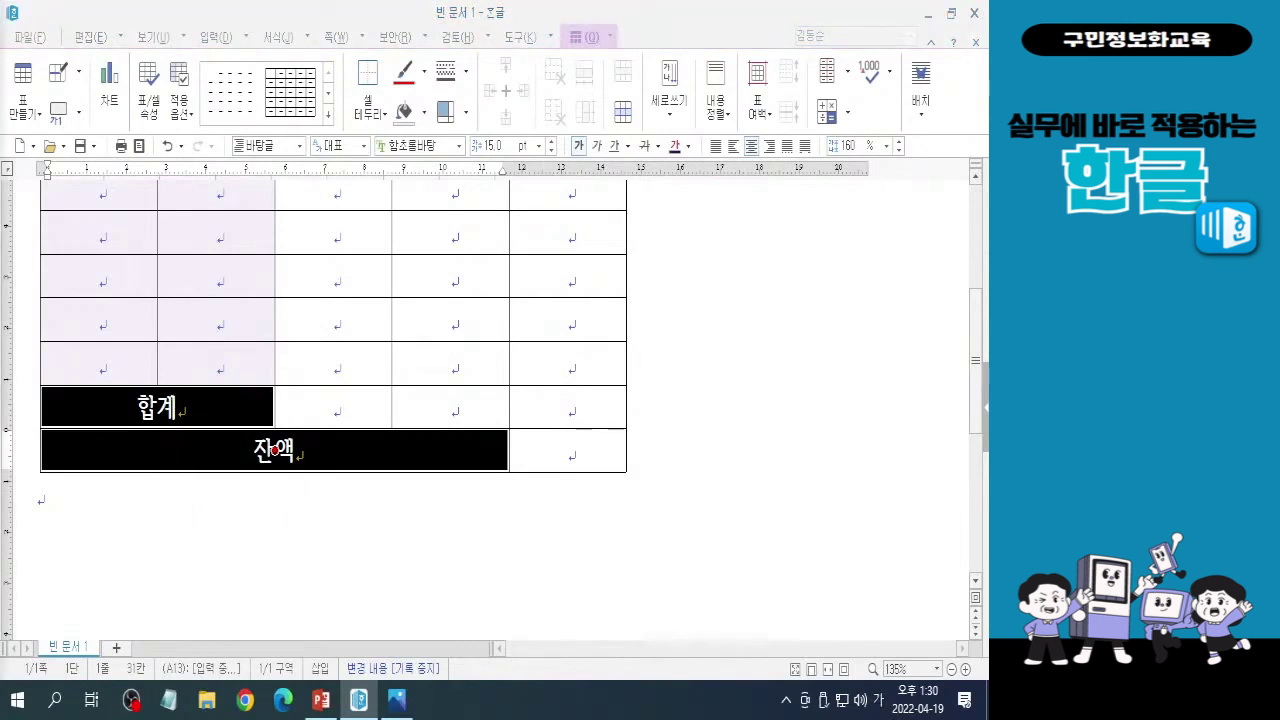
Try to select the 합계 and 잔액 cells together as one continuous block.
{"action": "key", "text": "Hangul"}
{"action": "key", "text": "Hangul"}
{"action": "key", "text": "Hangul"}
{"action": "key", "text": "Hangul"}
{"action": "key", "text": "Hangul"}
{"action": "key", "text": "Hangul"}
{"action": "left_click_drag", "start_coordinate": [214, 406], "coordinate": [369, 468]}
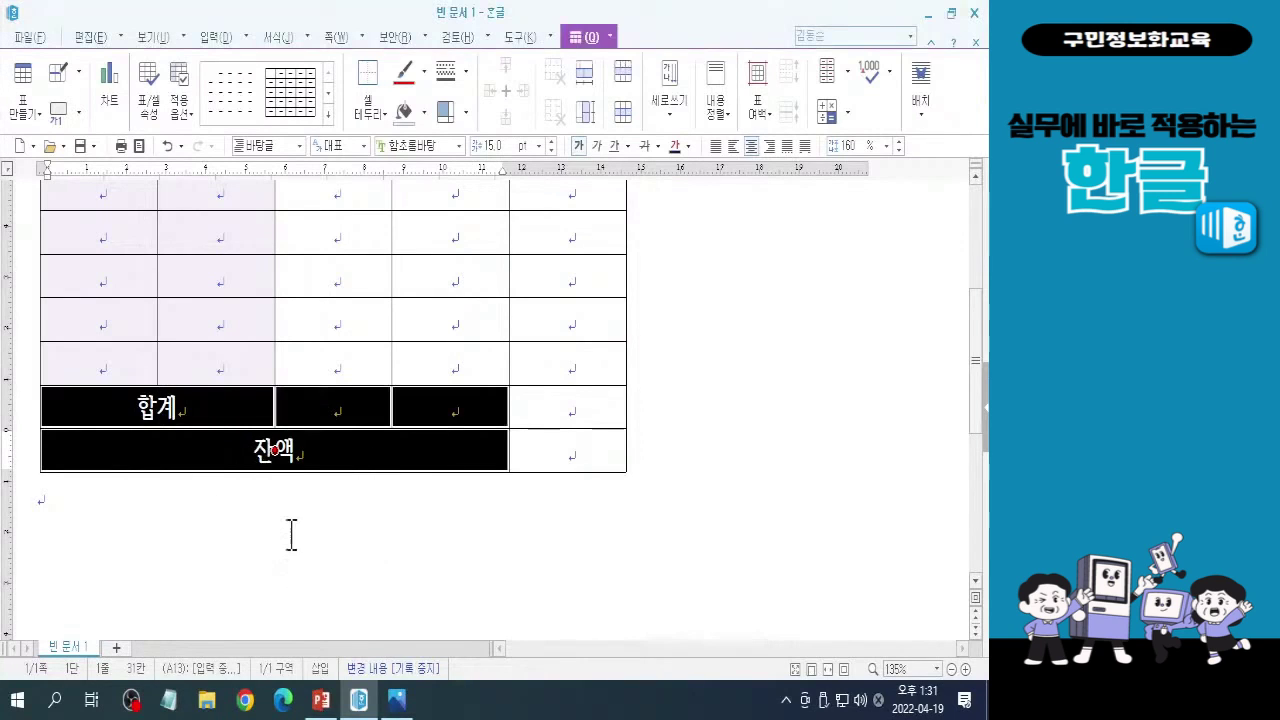
{"action": "left_click", "coordinate": [231, 443]}
{"action": "left_click_drag", "start_coordinate": [202, 405], "coordinate": [325, 453]}
{"action": "key", "text": "ctrl+2"}
{"action": "mouse_move", "coordinate": [350, 375]}
{"action": "left_mouse_down"}
{"action": "mouse_move", "coordinate": [330, 411]}
{"action": "mouse_move", "coordinate": [362, 435]}
{"action": "left_mouse_up"}
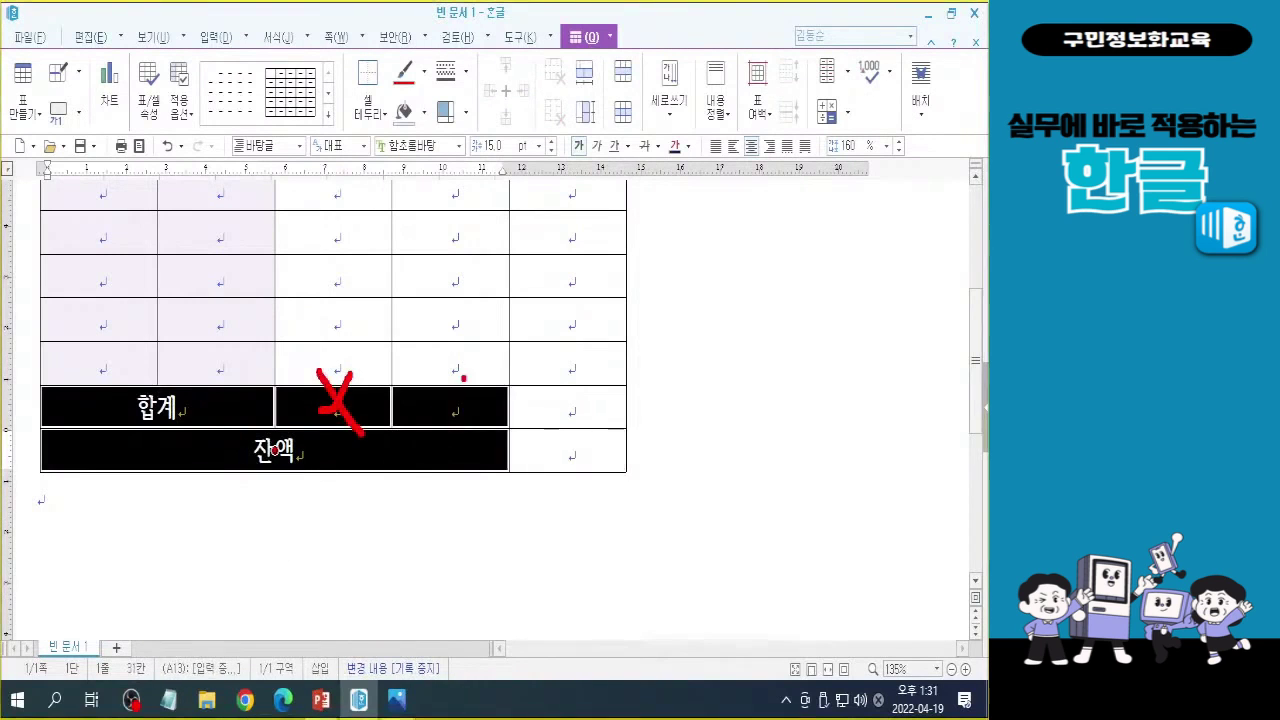
{"action": "left_click_drag", "start_coordinate": [465, 377], "coordinate": [446, 428]}
{"action": "left_click_drag", "start_coordinate": [433, 382], "coordinate": [470, 425]}
{"action": "key", "text": "Escape"}
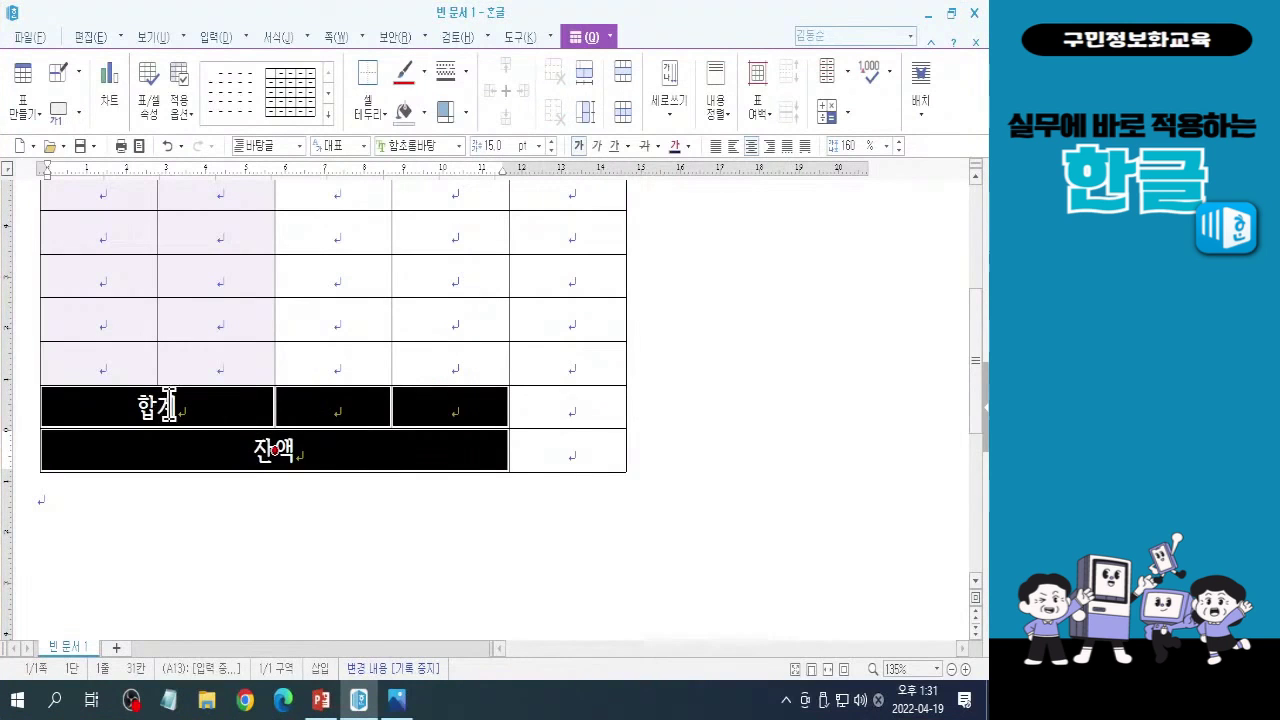
Select only the 합계 and 잔액 cells and fill them with the same dark purple as the heading cells.
{"action": "left_click", "coordinate": [163, 410]}
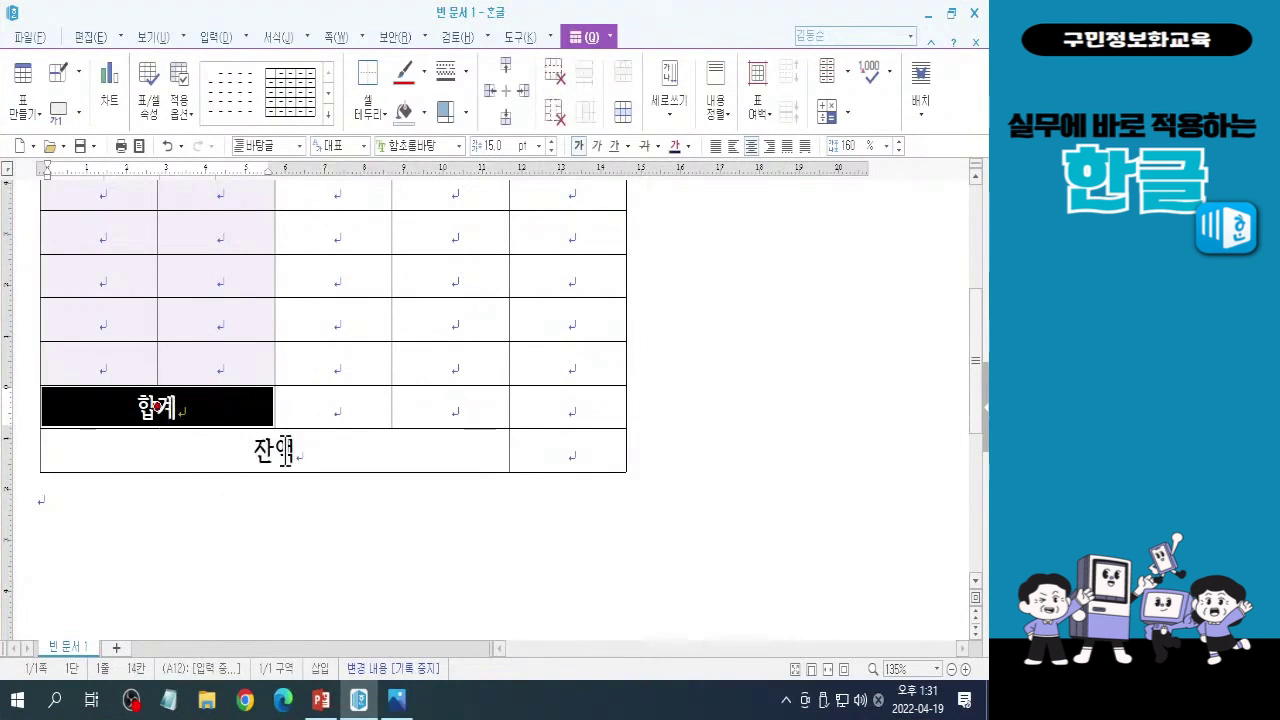
{"action": "left_click", "coordinate": [285, 452], "text": "ctrl"}
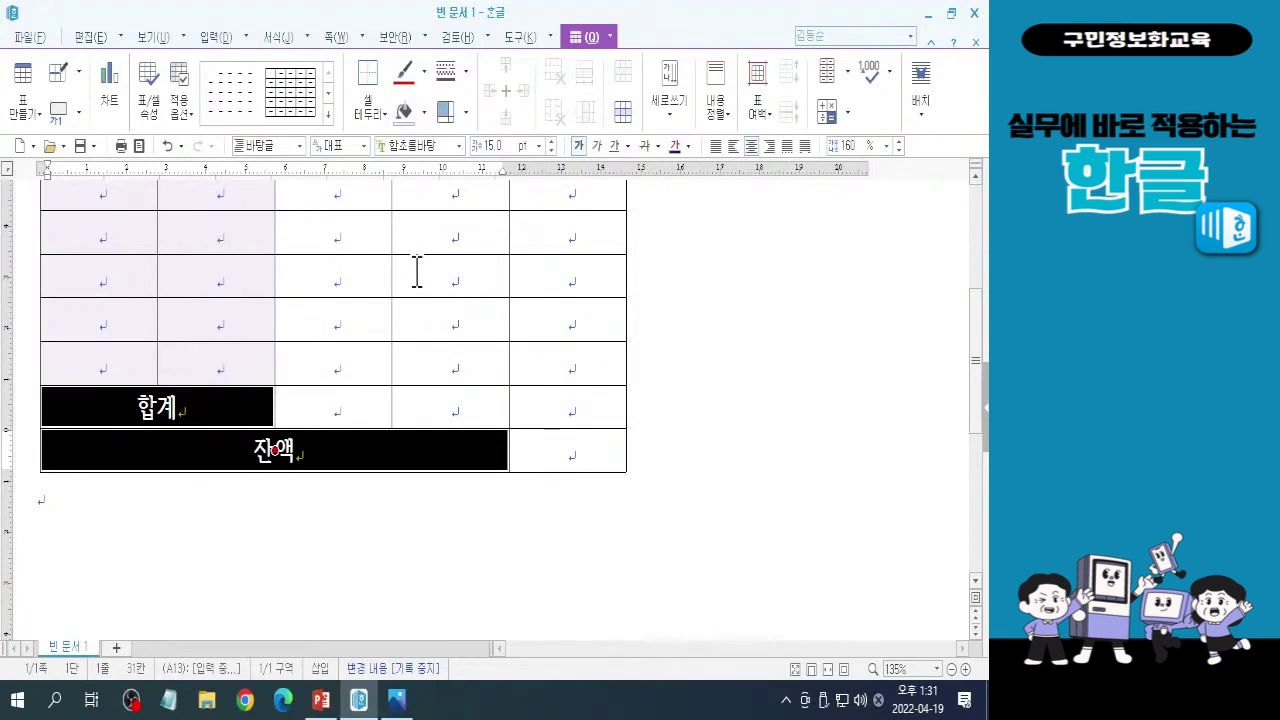
{"action": "left_click", "coordinate": [424, 124]}
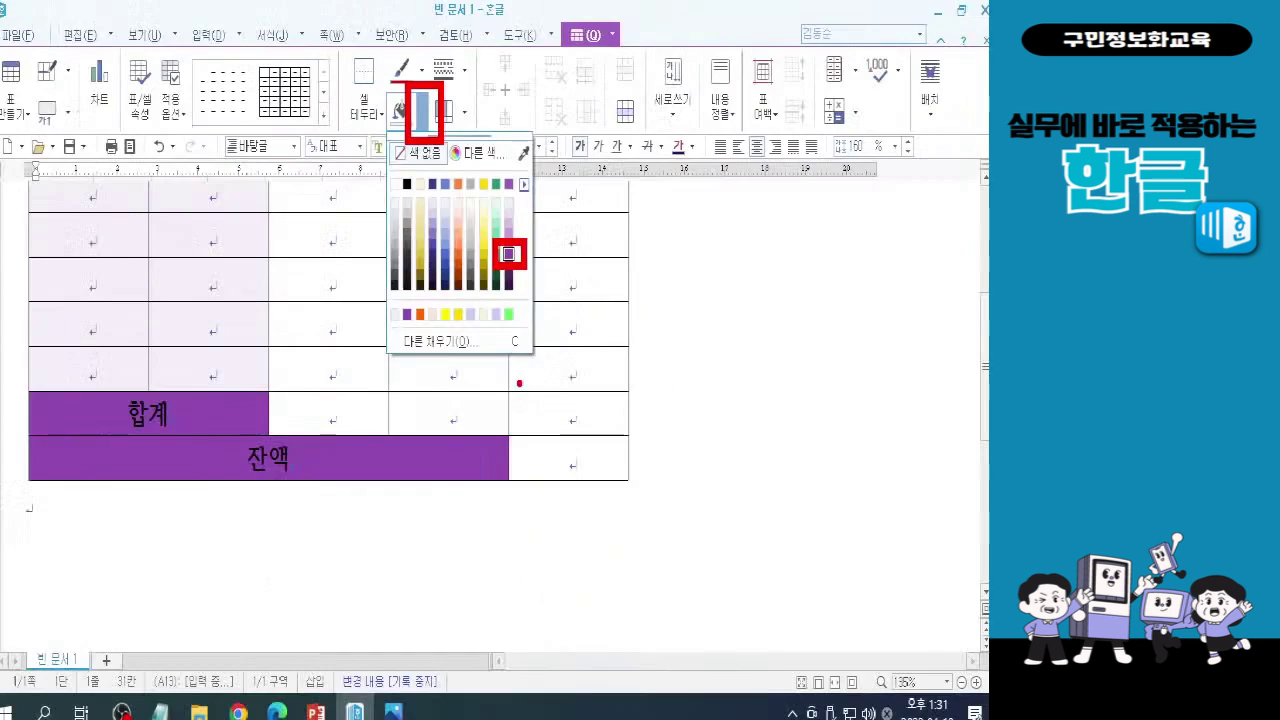
{"action": "left_click", "coordinate": [307, 256]}
{"action": "left_click", "coordinate": [342, 126]}
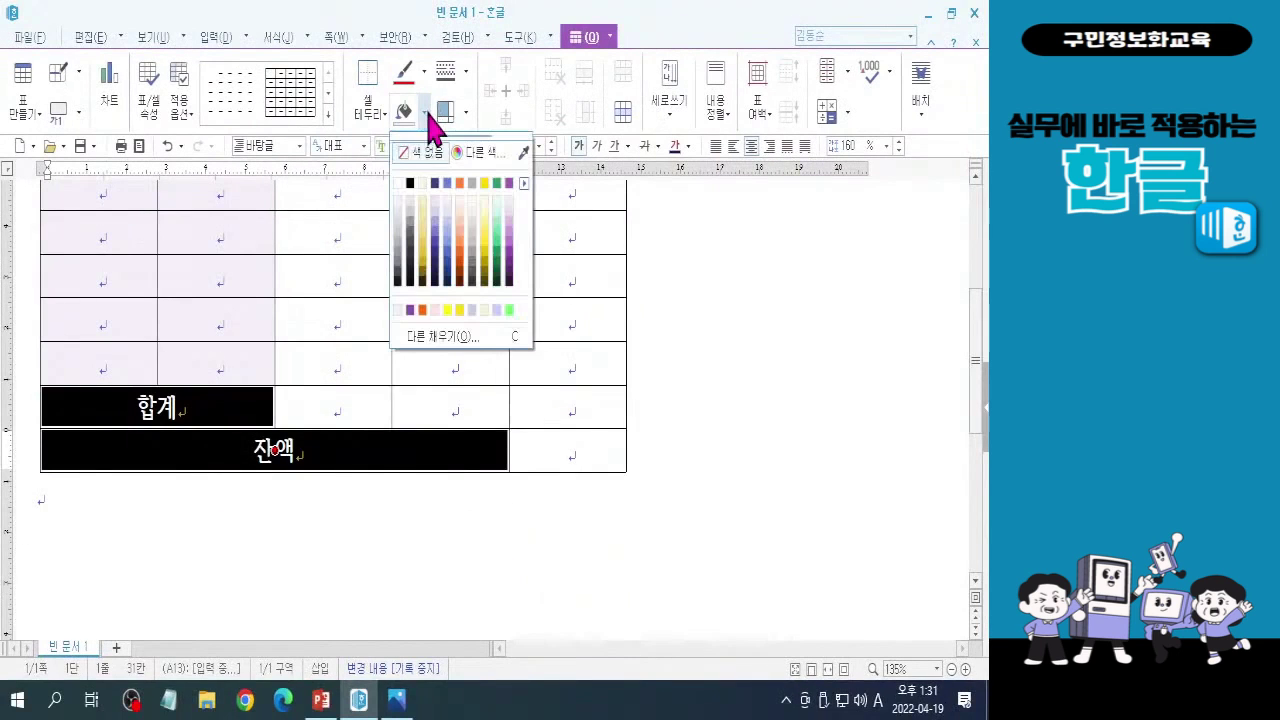
{"action": "left_click", "coordinate": [503, 247]}
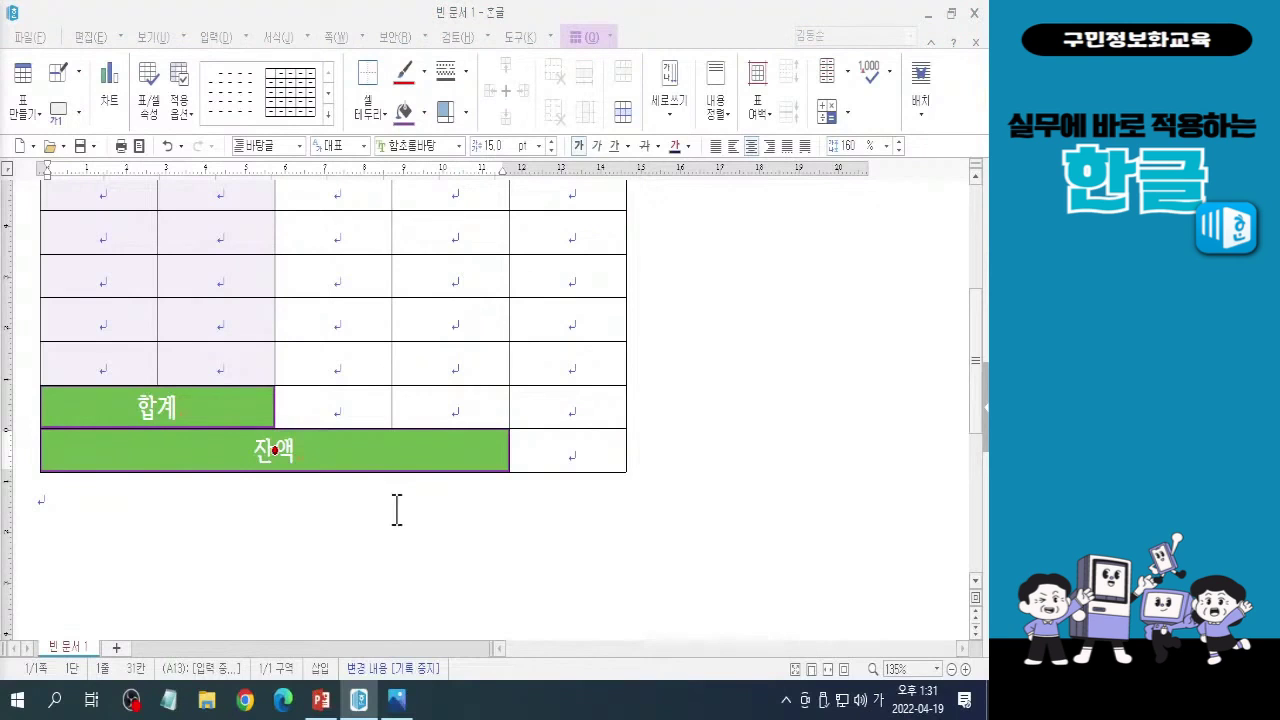
{"action": "left_click", "coordinate": [256, 514]}
Move the border between the 일 and 내역 columns so that 일 becomes very narrow and 내역 wider.
{"action": "scroll", "coordinate": [186, 486], "scroll_direction": "up", "scroll_amount": 5}
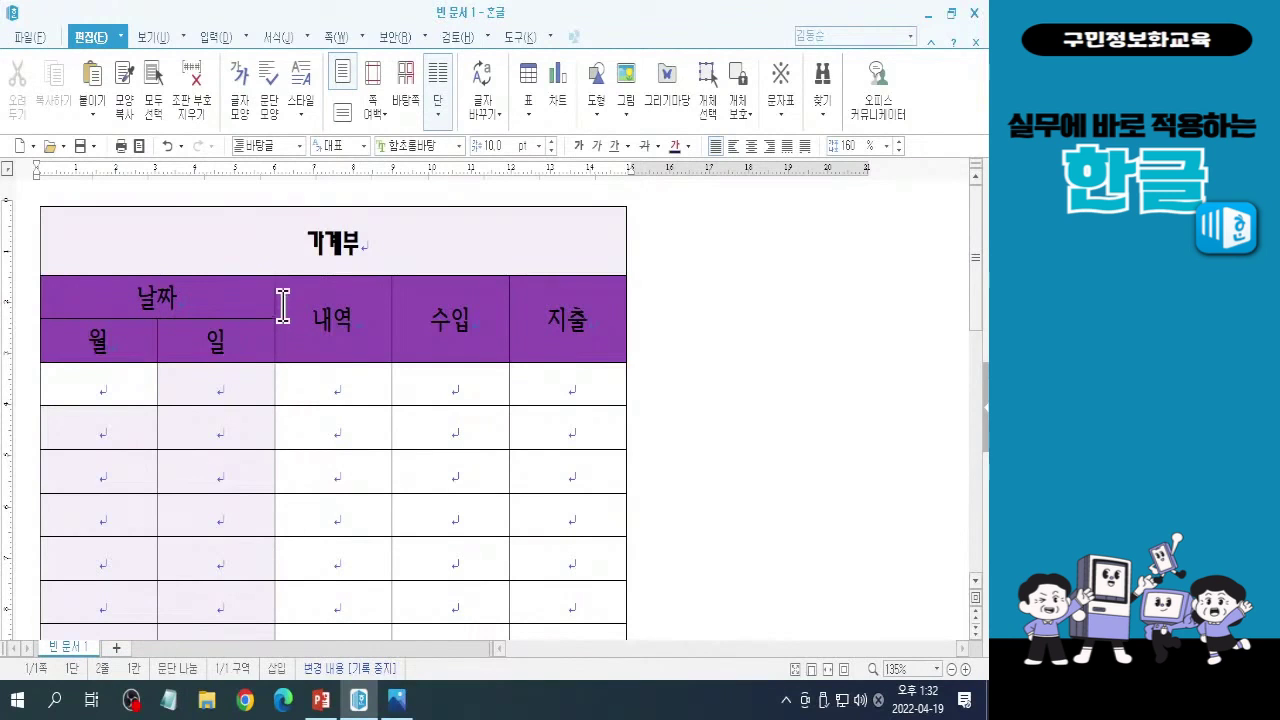
{"action": "mouse_move", "coordinate": [232, 362]}
{"action": "left_mouse_down"}
{"action": "mouse_move", "coordinate": [202, 366]}
{"action": "mouse_move", "coordinate": [200, 322]}
{"action": "mouse_move", "coordinate": [232, 360]}
{"action": "left_mouse_up"}
{"action": "mouse_move", "coordinate": [339, 348]}
{"action": "left_mouse_down"}
{"action": "mouse_move", "coordinate": [298, 332]}
{"action": "mouse_move", "coordinate": [358, 292]}
{"action": "mouse_move", "coordinate": [345, 346]}
{"action": "left_mouse_up"}
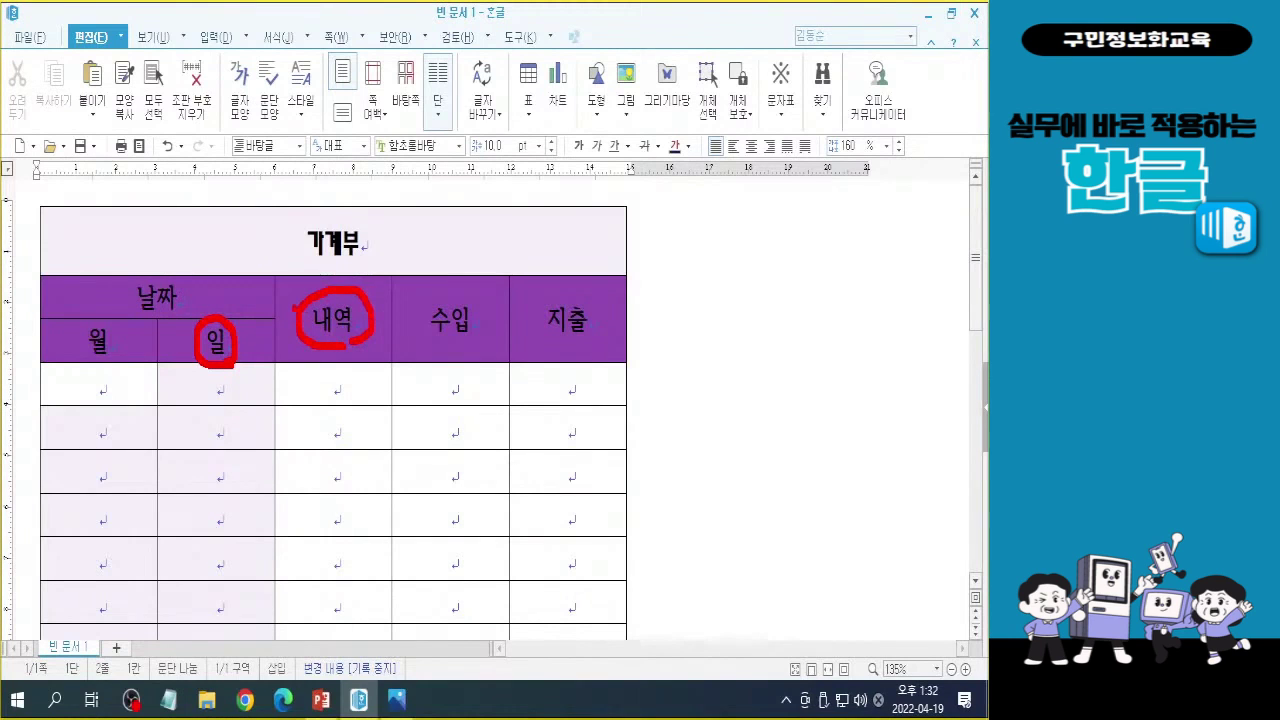
{"action": "left_click_drag", "start_coordinate": [277, 270], "coordinate": [276, 645]}
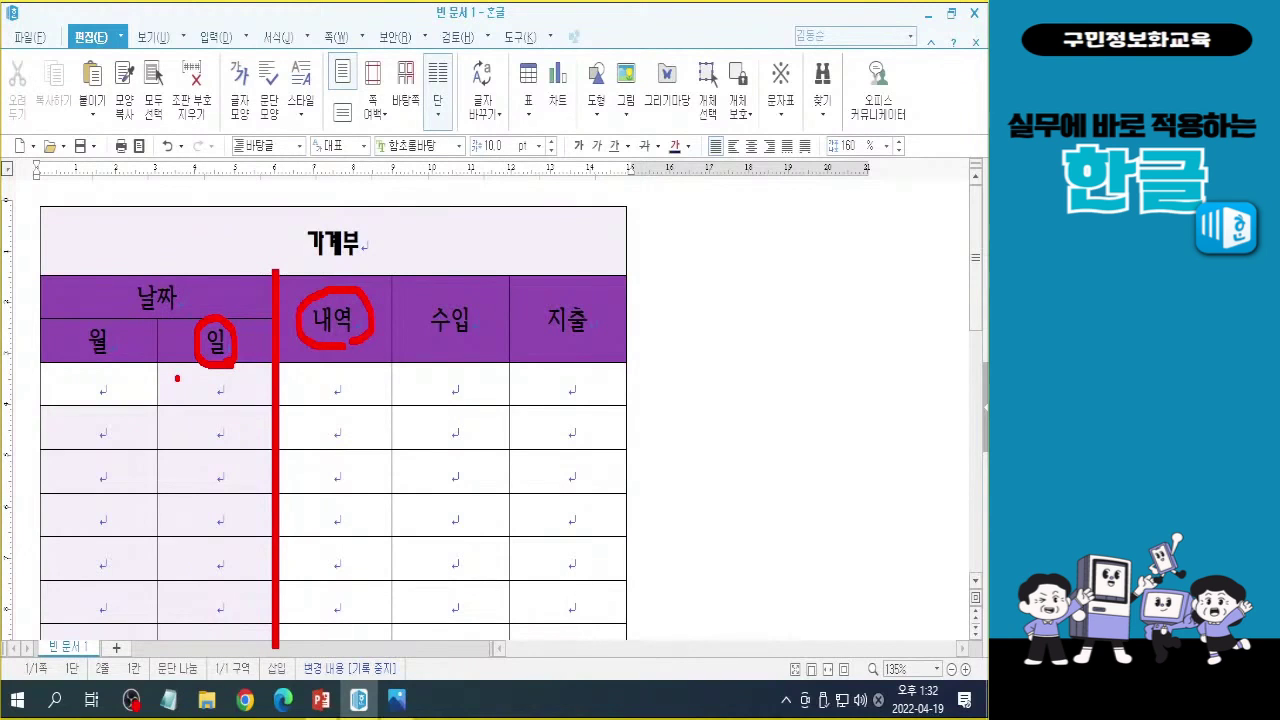
{"action": "key", "text": "Escape"}
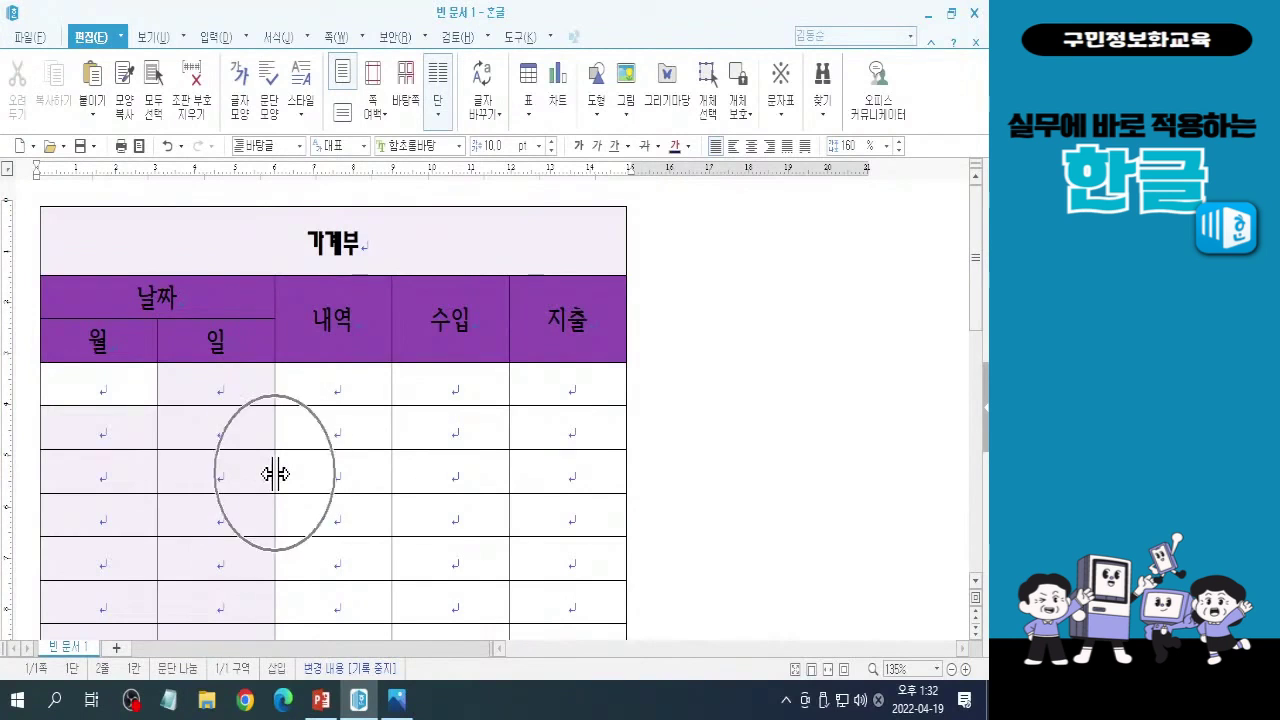
{"action": "left_click_drag", "start_coordinate": [276, 474], "coordinate": [140, 458]}
{"action": "key", "text": "ctrl"}
{"action": "key", "text": "ctrl"}
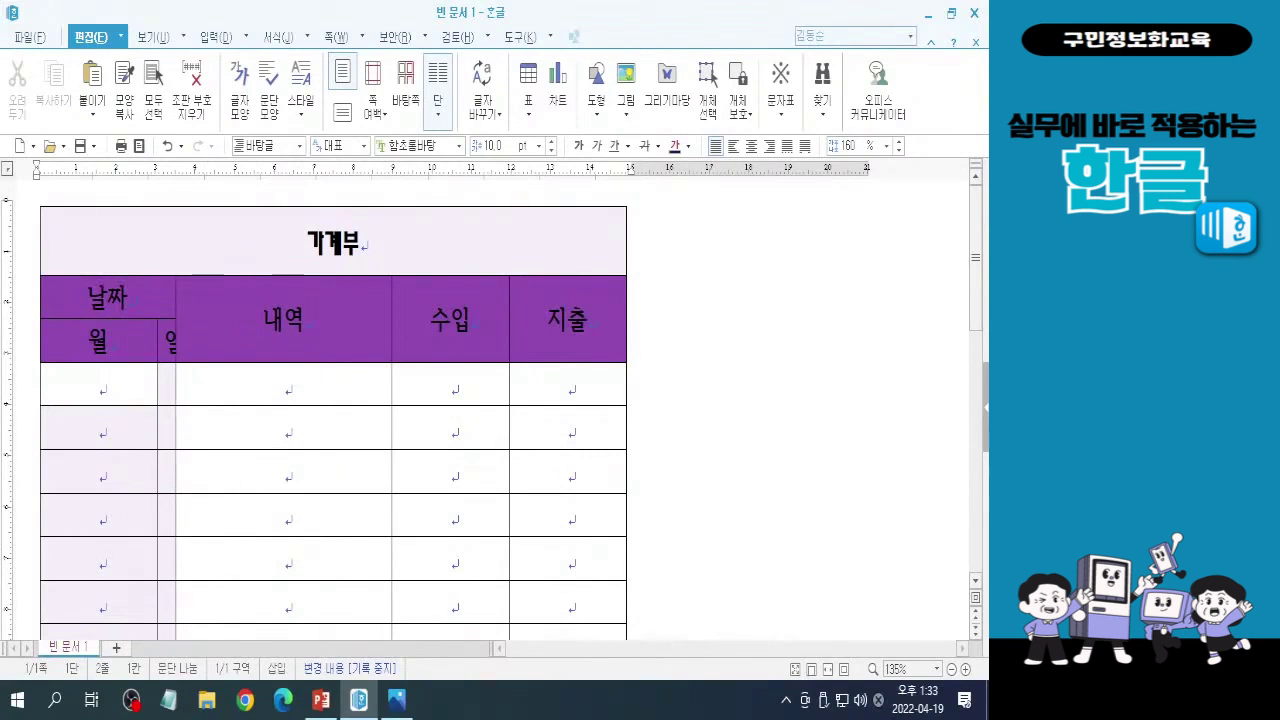
{"action": "key", "text": "Hangul"}
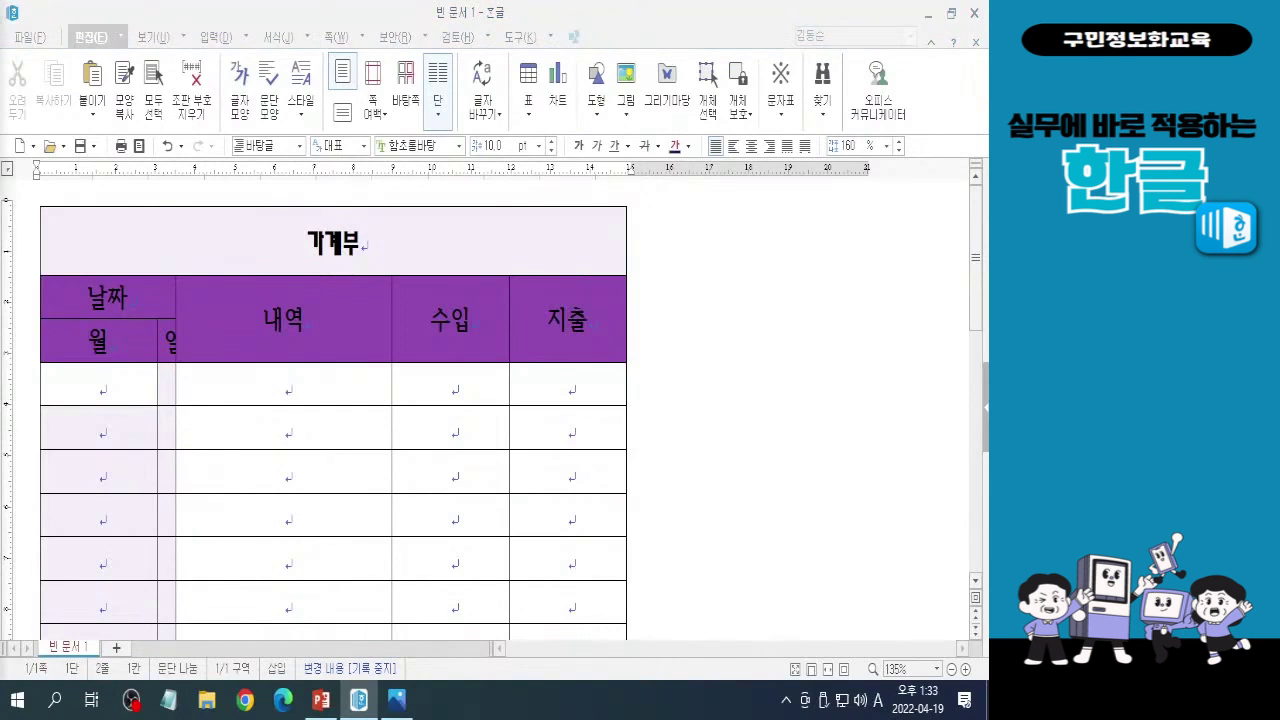
{"action": "key", "text": "Hangul"}
Make the 월 and 일 columns equally wide, from their heading cells down to the row above 합계.
{"action": "left_click_drag", "start_coordinate": [980, 320], "coordinate": [980, 348]}
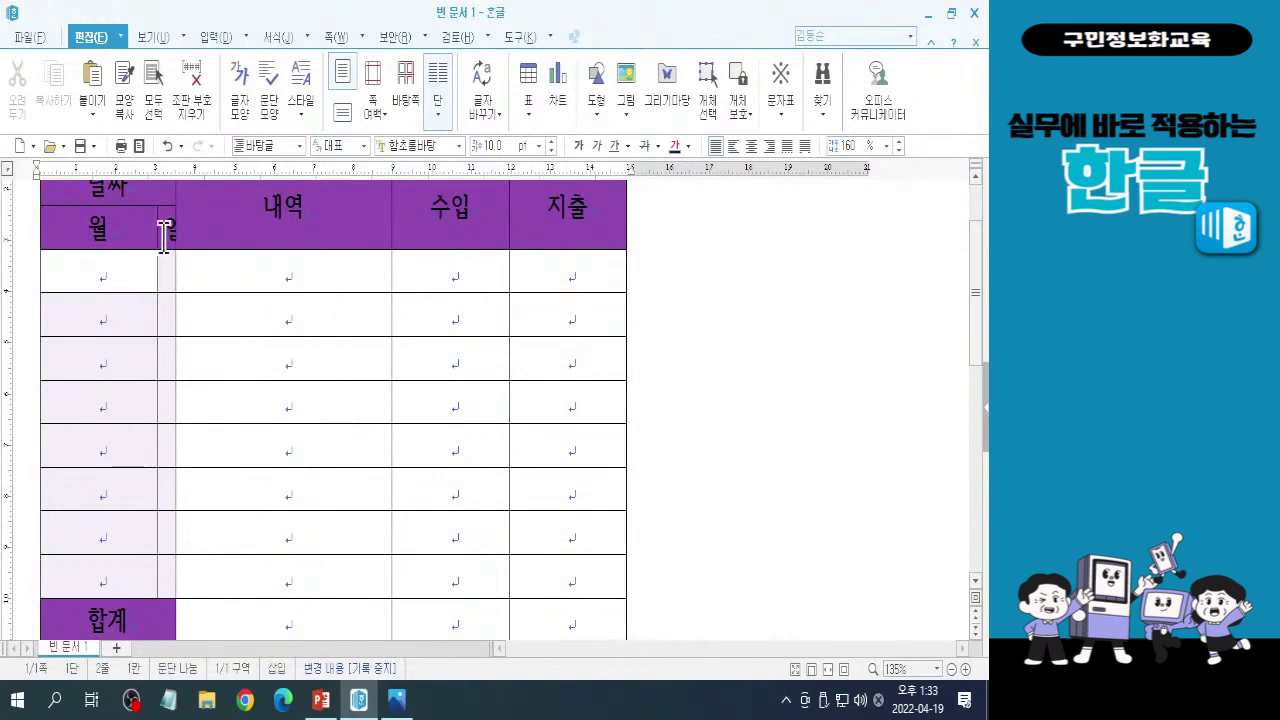
{"action": "mouse_move", "coordinate": [155, 207]}
{"action": "left_mouse_down"}
{"action": "mouse_move", "coordinate": [142, 518]}
{"action": "mouse_move", "coordinate": [155, 596]}
{"action": "left_mouse_up"}
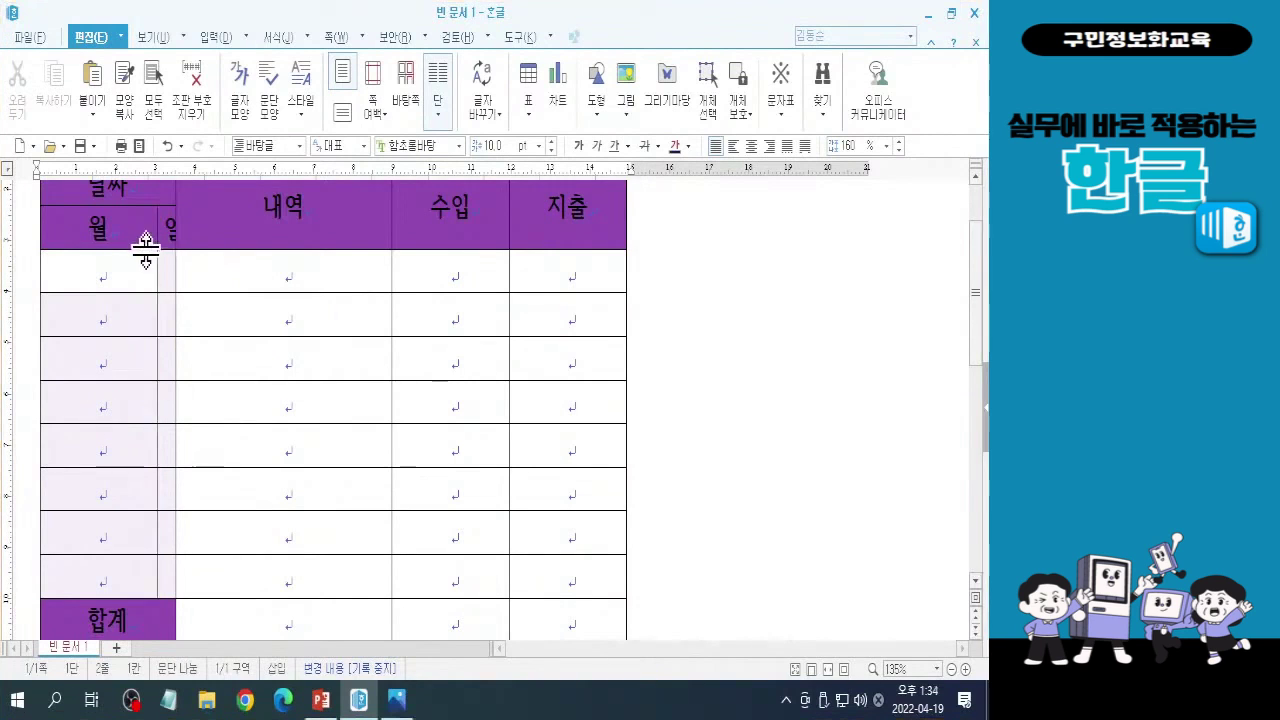
{"action": "left_click", "coordinate": [86, 229]}
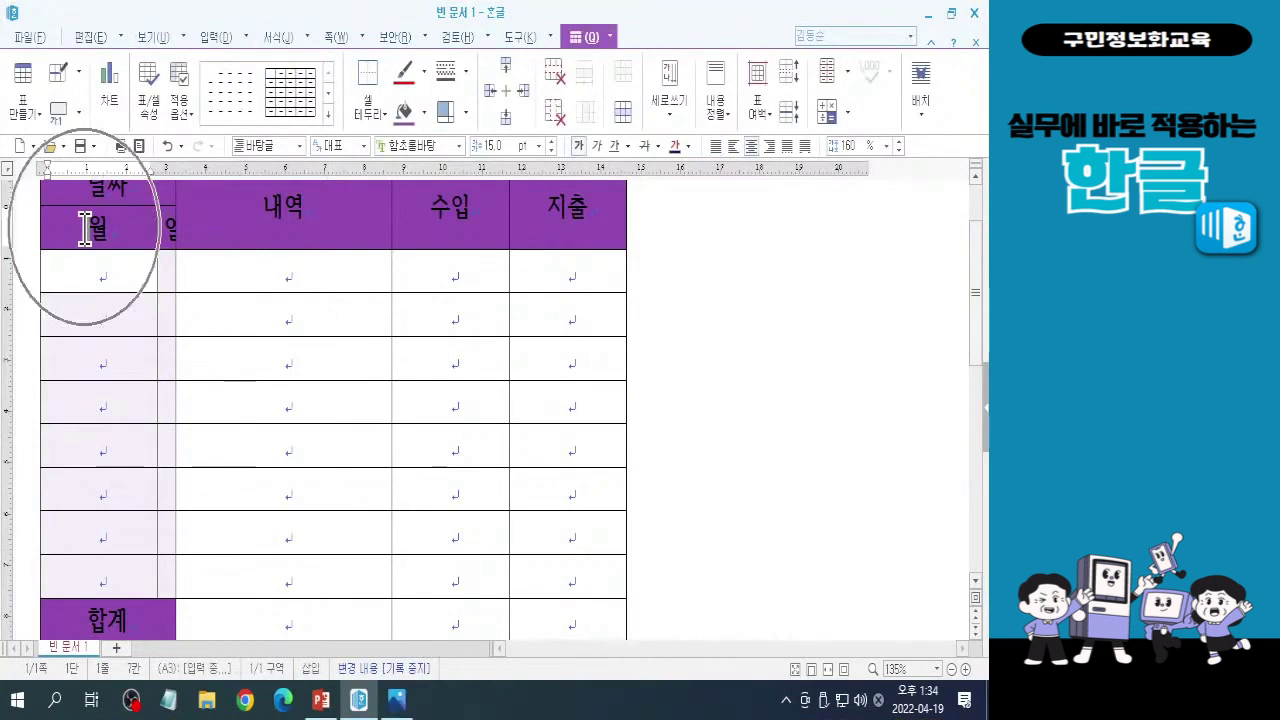
{"action": "left_click_drag", "start_coordinate": [86, 229], "coordinate": [168, 577]}
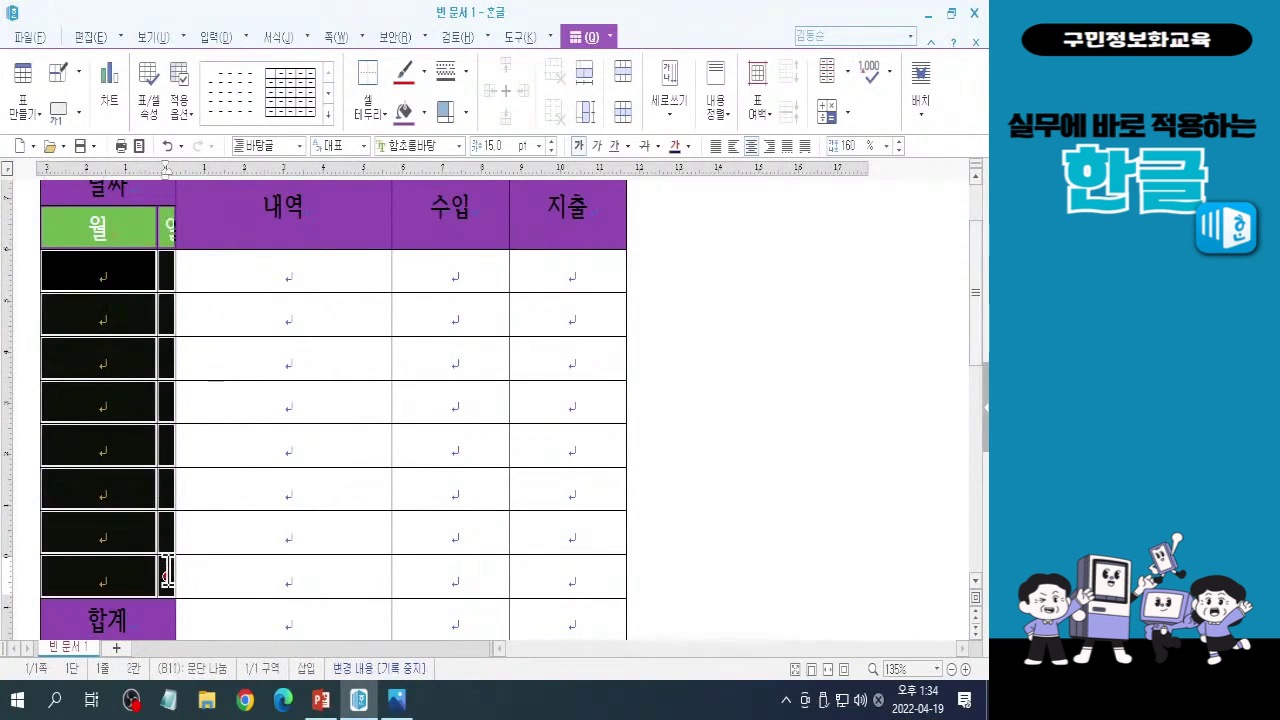
{"action": "key", "text": "ctrl"}
{"action": "key", "text": "ctrl"}
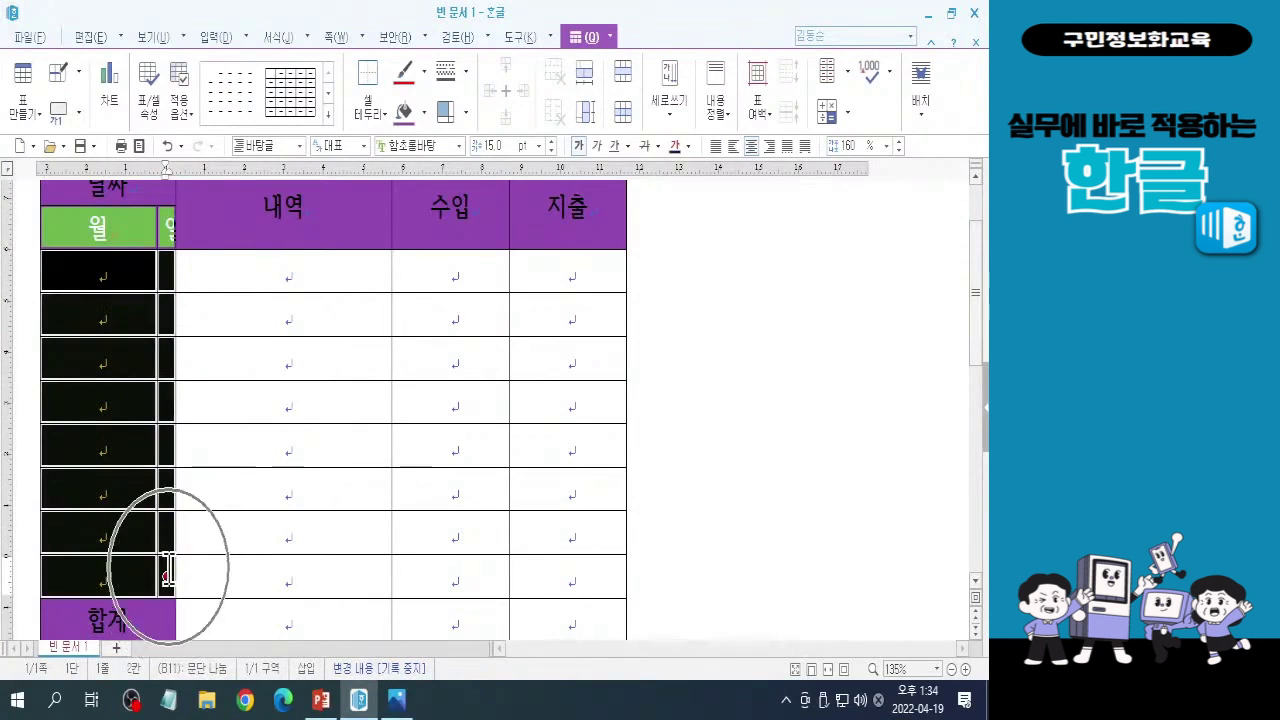
{"action": "key", "text": "ctrl"}
{"action": "key", "text": "ctrl"}
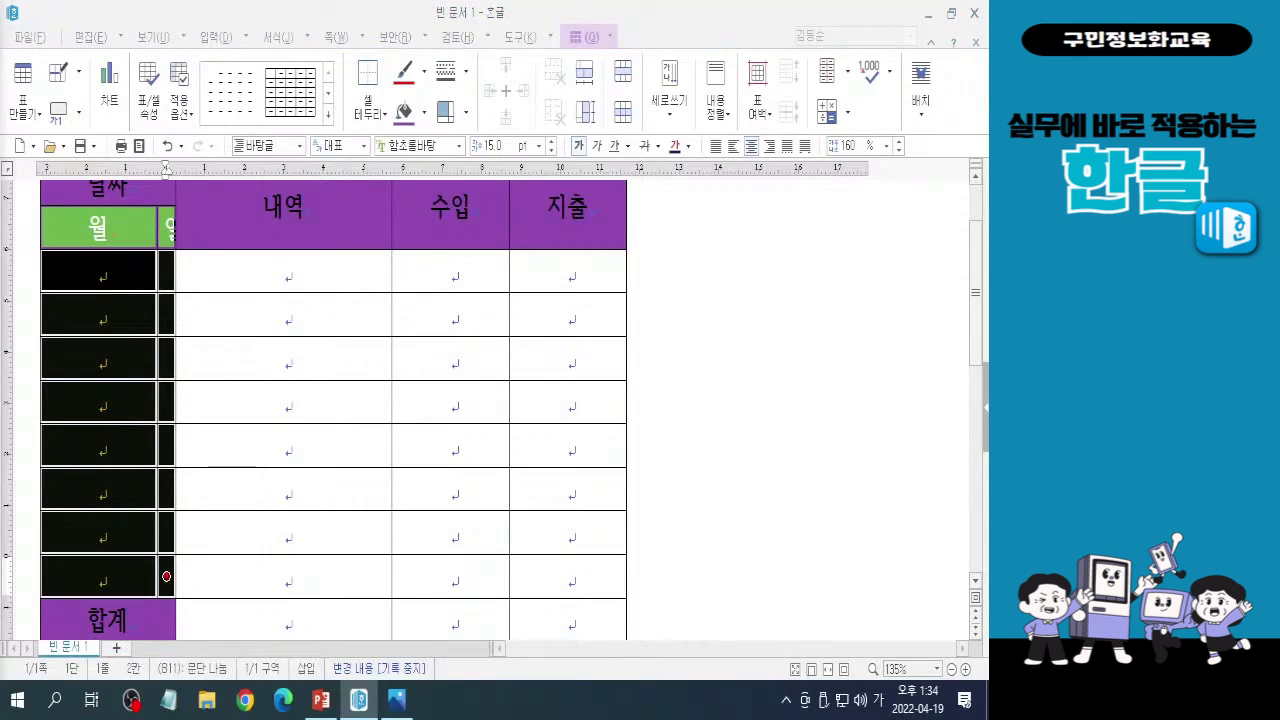
{"action": "key", "text": "Hangul"}
{"action": "key", "text": "Hangul"}
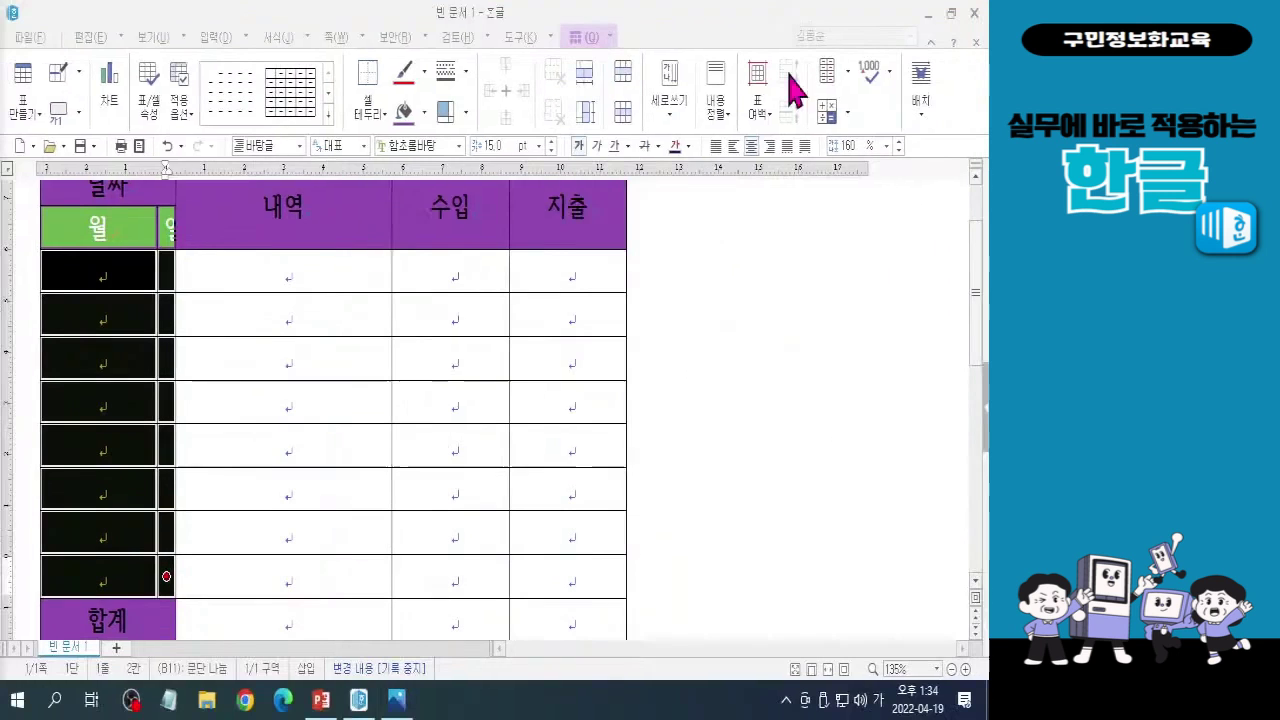
{"action": "left_click", "coordinate": [589, 84]}
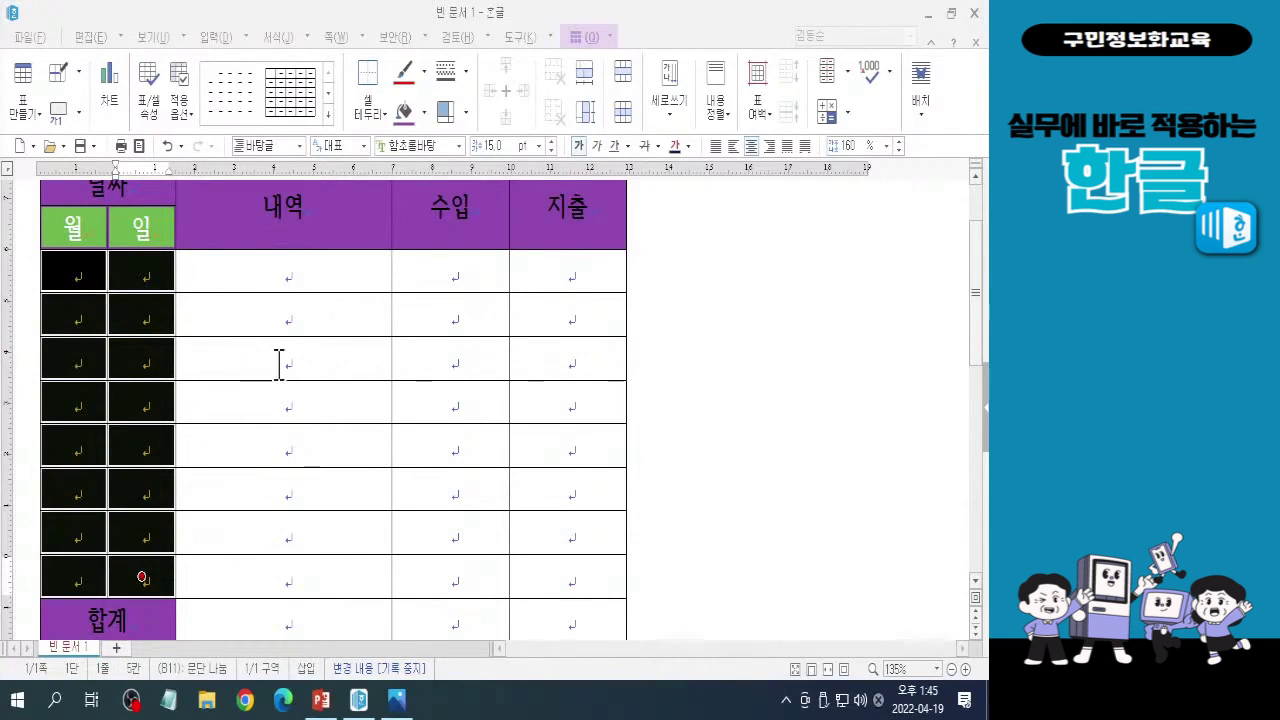
{"action": "left_click", "coordinate": [669, 440]}
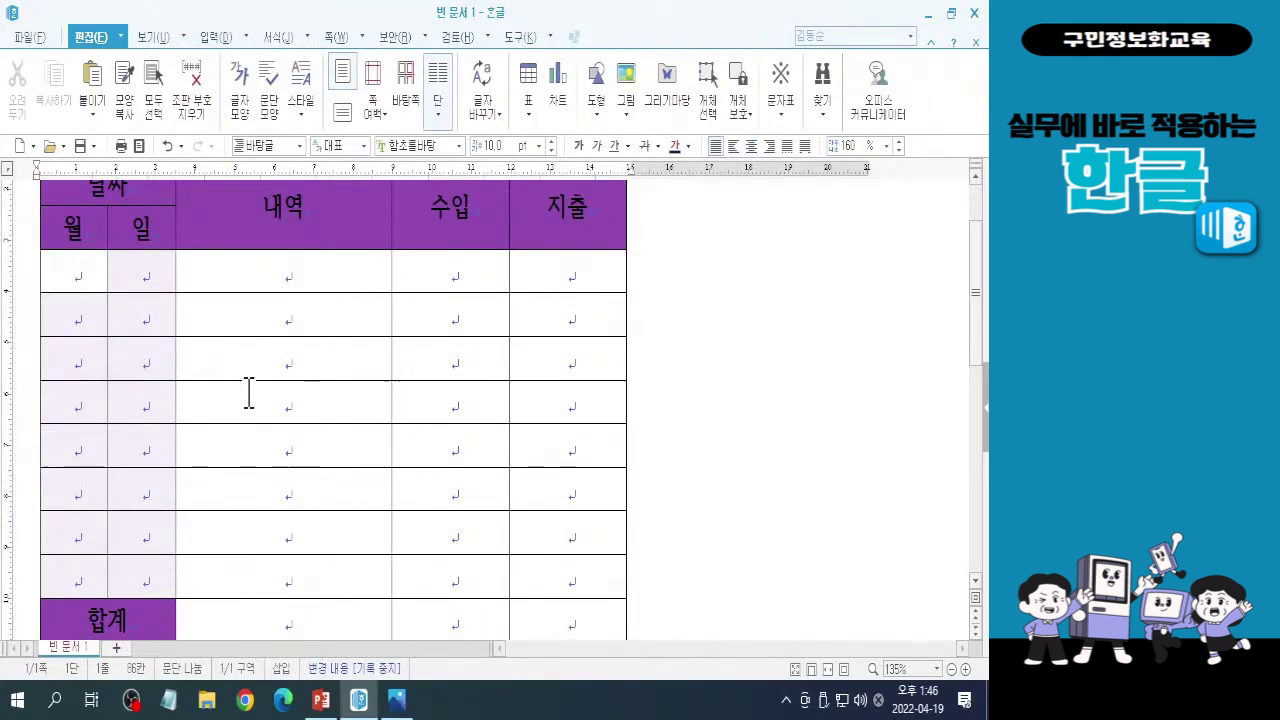
Enter 6 in the first cell under the 월 heading.
{"action": "left_click", "coordinate": [72, 275]}
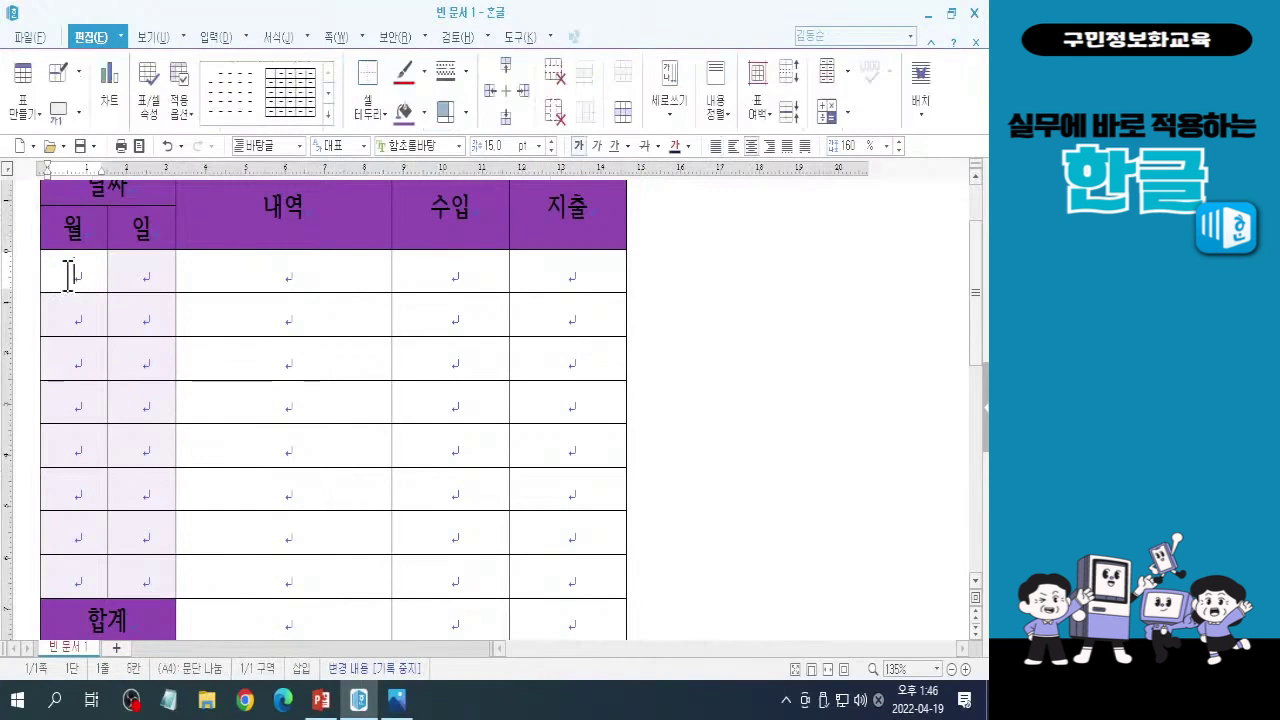
{"action": "key", "text": "ctrl"}
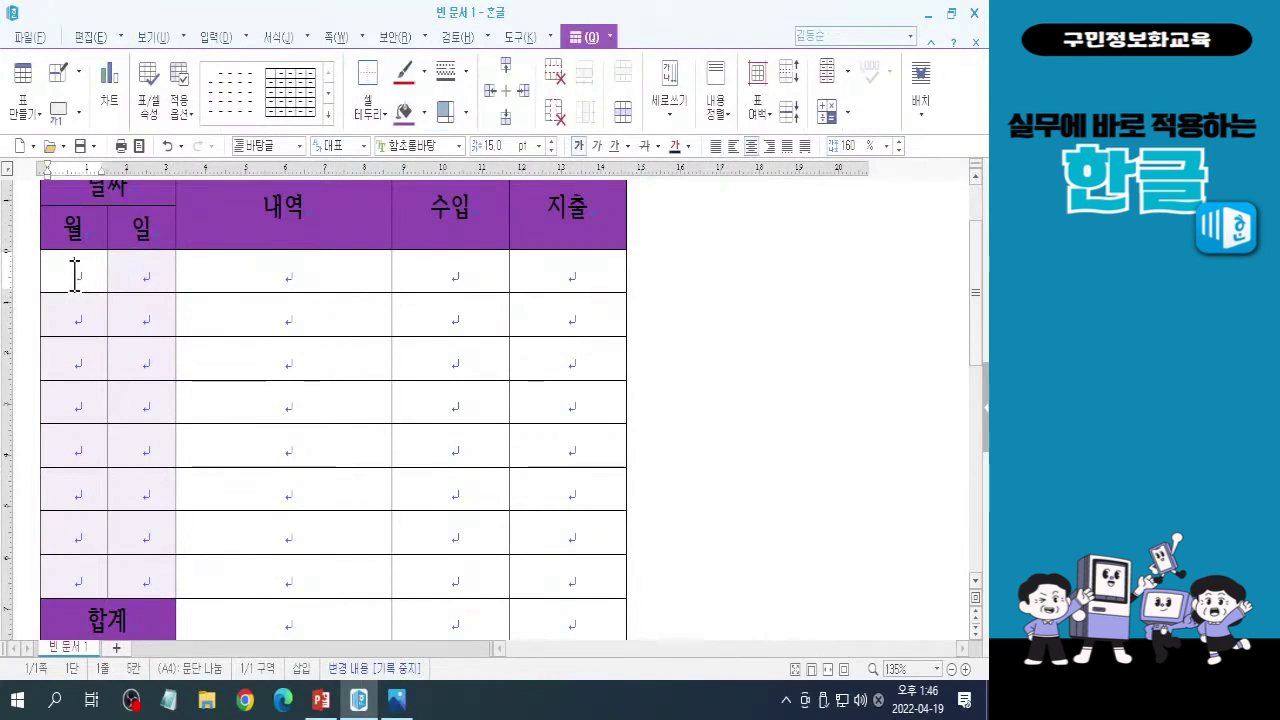
{"action": "key", "text": "ctrl"}
{"action": "type", "text": "6"}
{"action": "key", "text": "ctrl"}
{"action": "key", "text": "ctrl"}
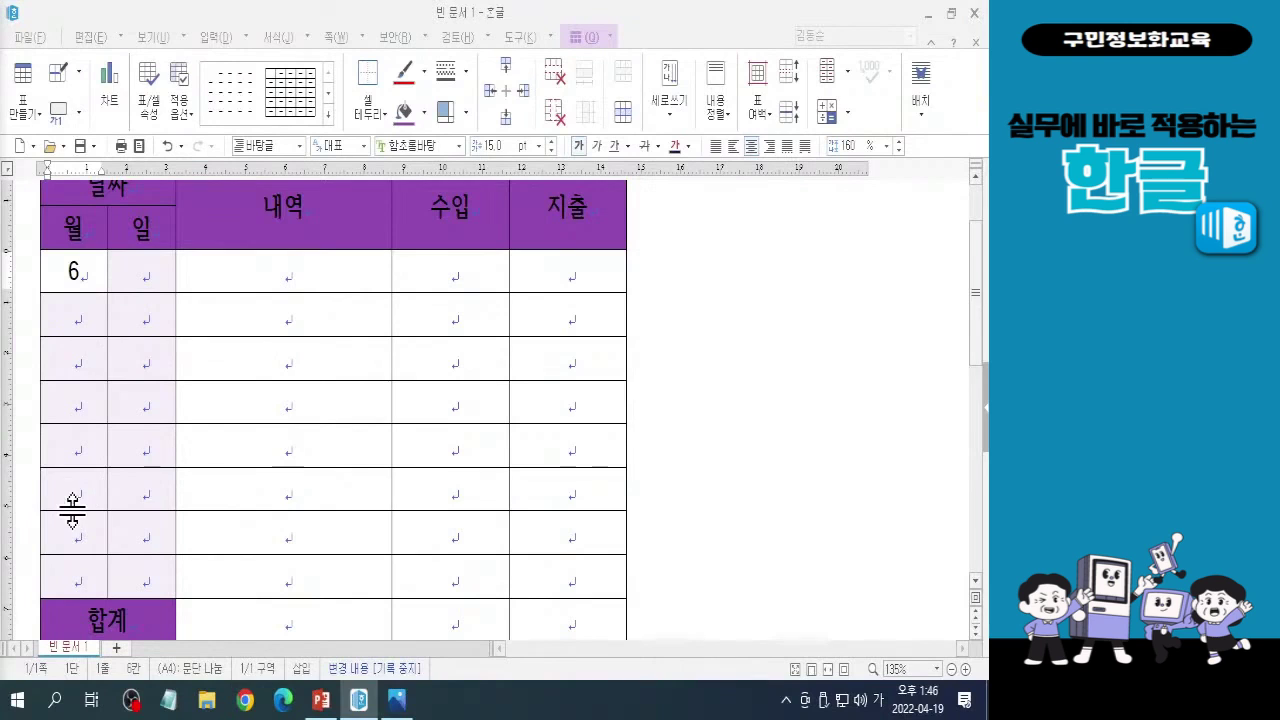
{"action": "left_click", "coordinate": [87, 271]}
{"action": "left_click", "coordinate": [120, 382]}
{"action": "key", "text": "Hangul"}
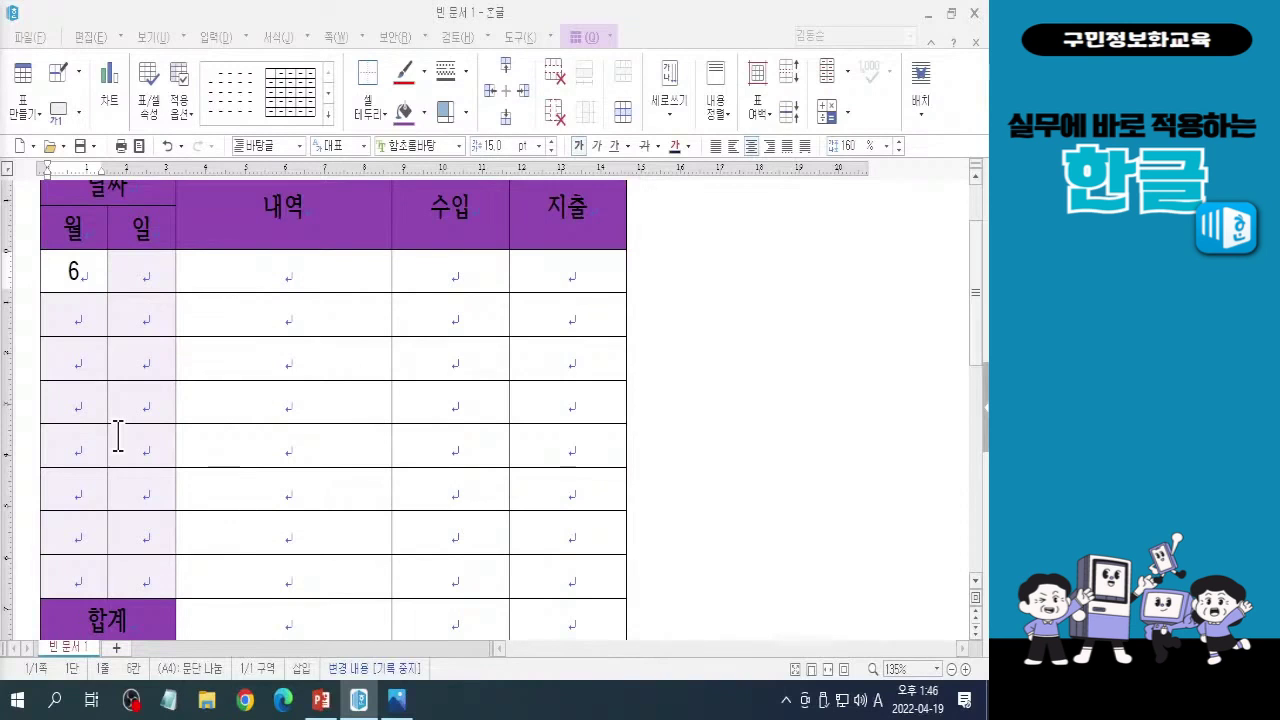
{"action": "key", "text": "Hangul"}
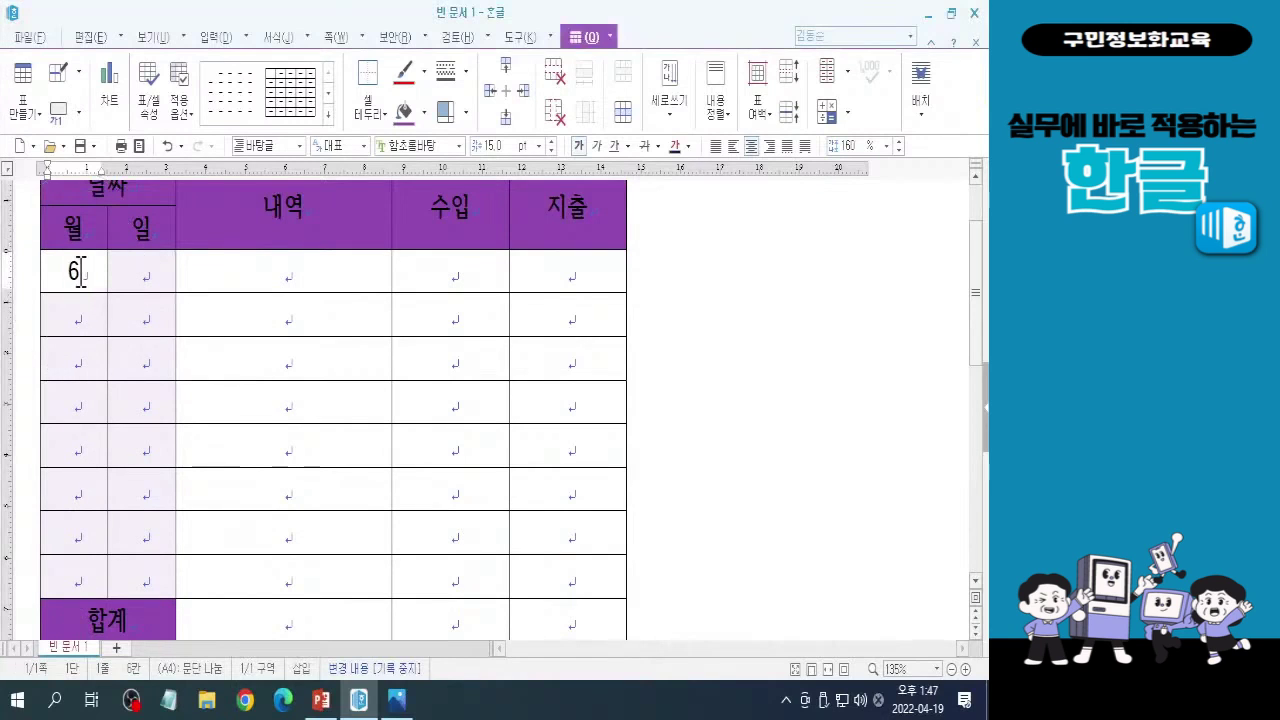
Auto-fill the 월 column with 6 from the first entry down to the row above 합계.
{"action": "left_click_drag", "start_coordinate": [81, 271], "coordinate": [73, 577]}
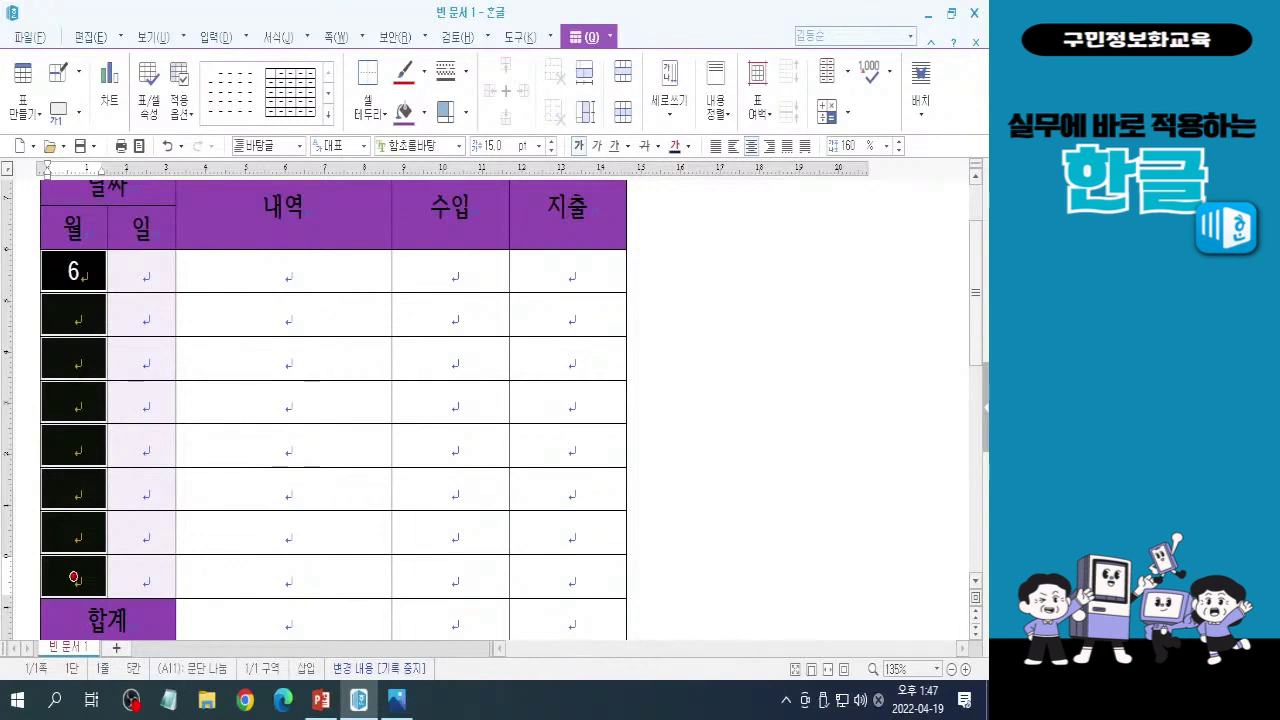
{"action": "key", "text": "a"}
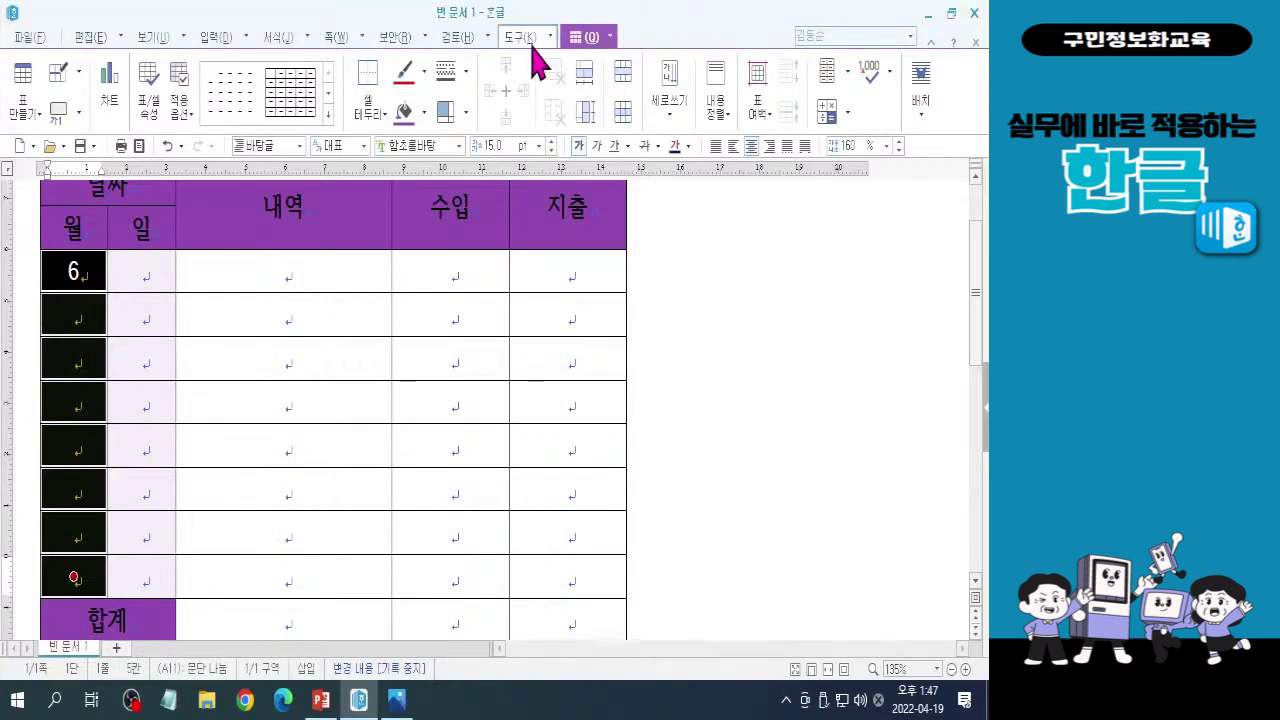
{"action": "left_click", "coordinate": [849, 74]}
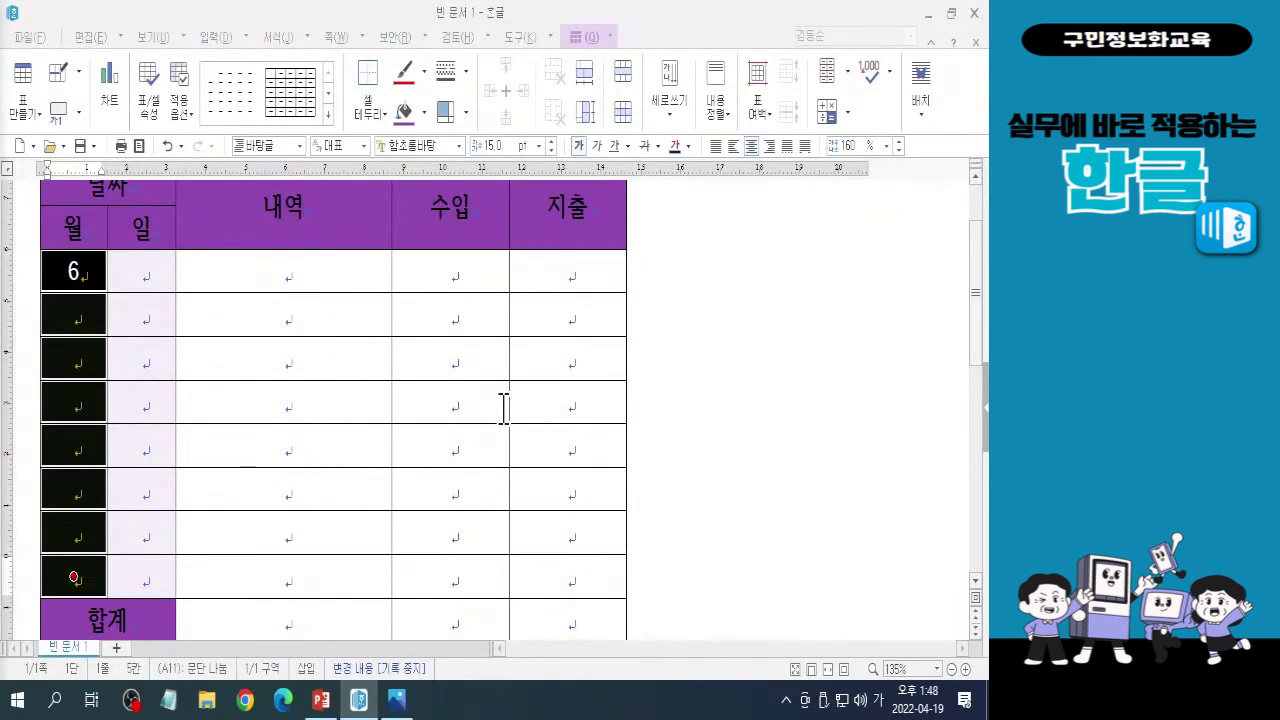
{"action": "left_click", "coordinate": [848, 76]}
{"action": "left_click", "coordinate": [862, 160]}
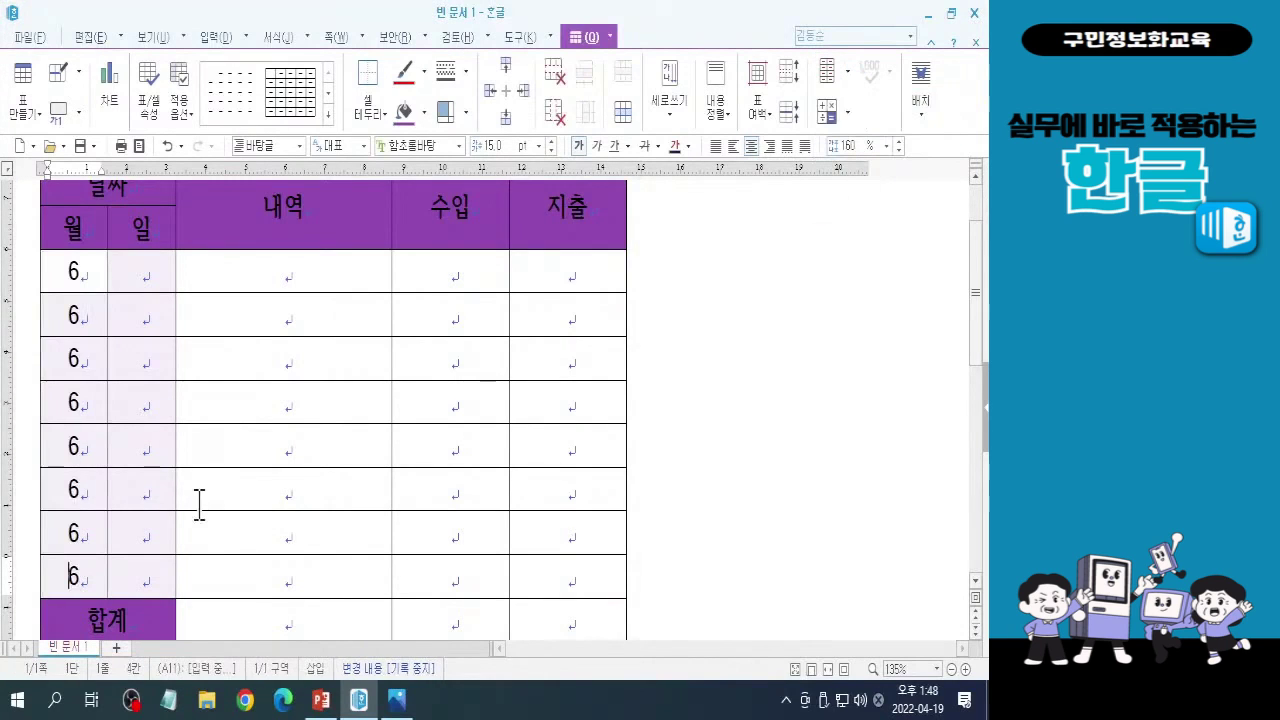
{"action": "left_click", "coordinate": [74, 576]}
Enter 1, 5, 6, 11 and 17 in the first five cells under the 일 heading.
{"action": "left_click", "coordinate": [135, 272]}
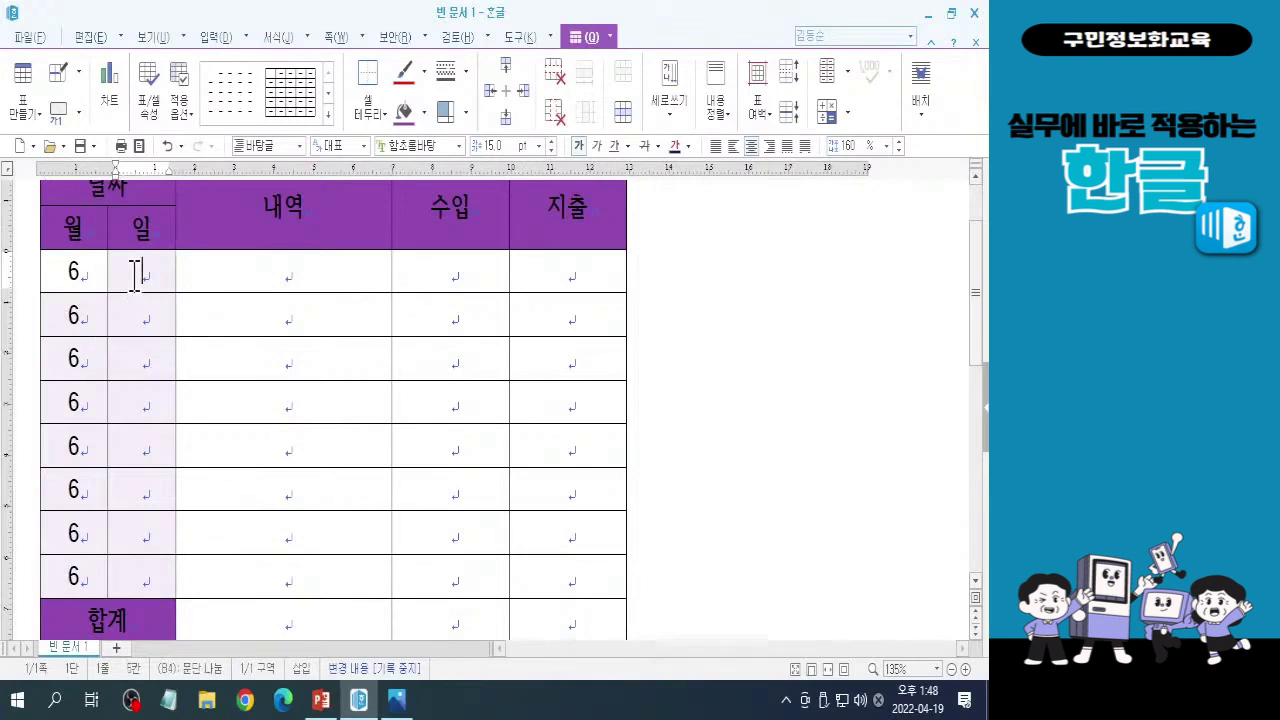
{"action": "type", "text": "1"}
{"action": "key", "text": "Down"}
{"action": "type", "text": "5"}
{"action": "key", "text": "Down"}
{"action": "type", "text": "6"}
{"action": "key", "text": "Down"}
{"action": "type", "text": "11"}
{"action": "key", "text": "Down"}
{"action": "type", "text": "17"}
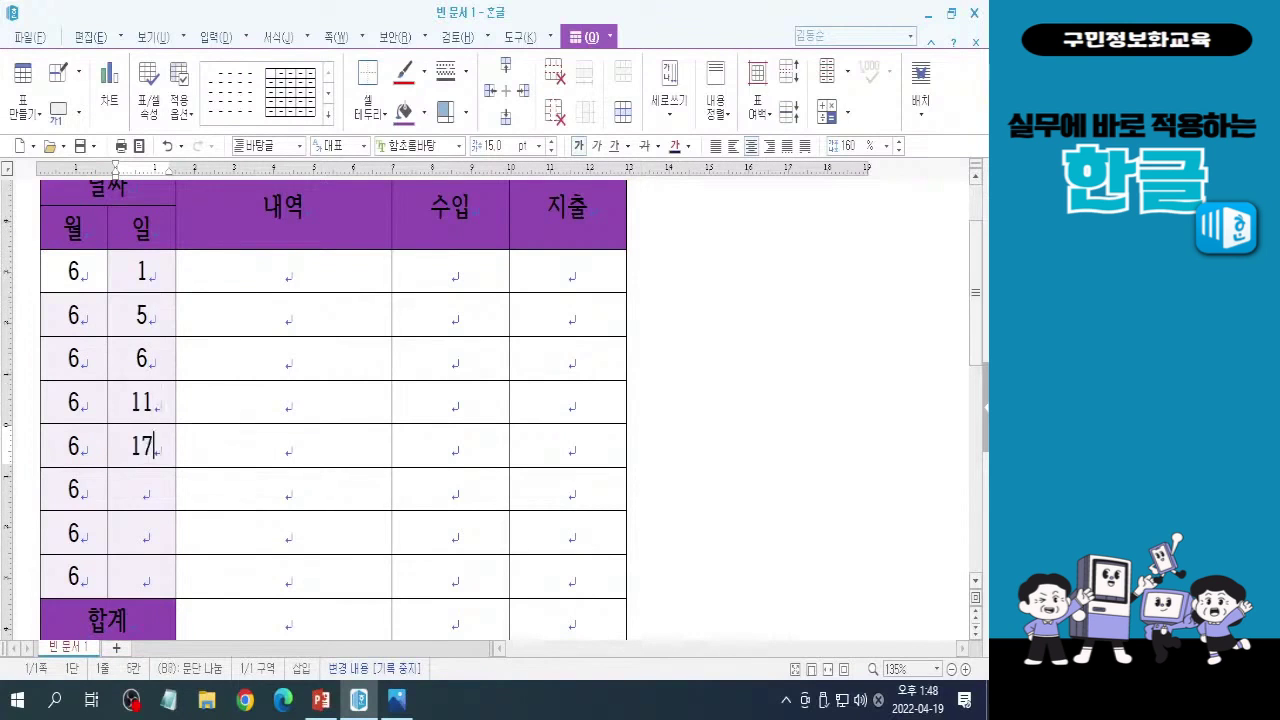
Fill the last three 일 cells above 합계 with 18, 23 and 29.
{"action": "key", "text": "Down"}
{"action": "type", "text": "19"}
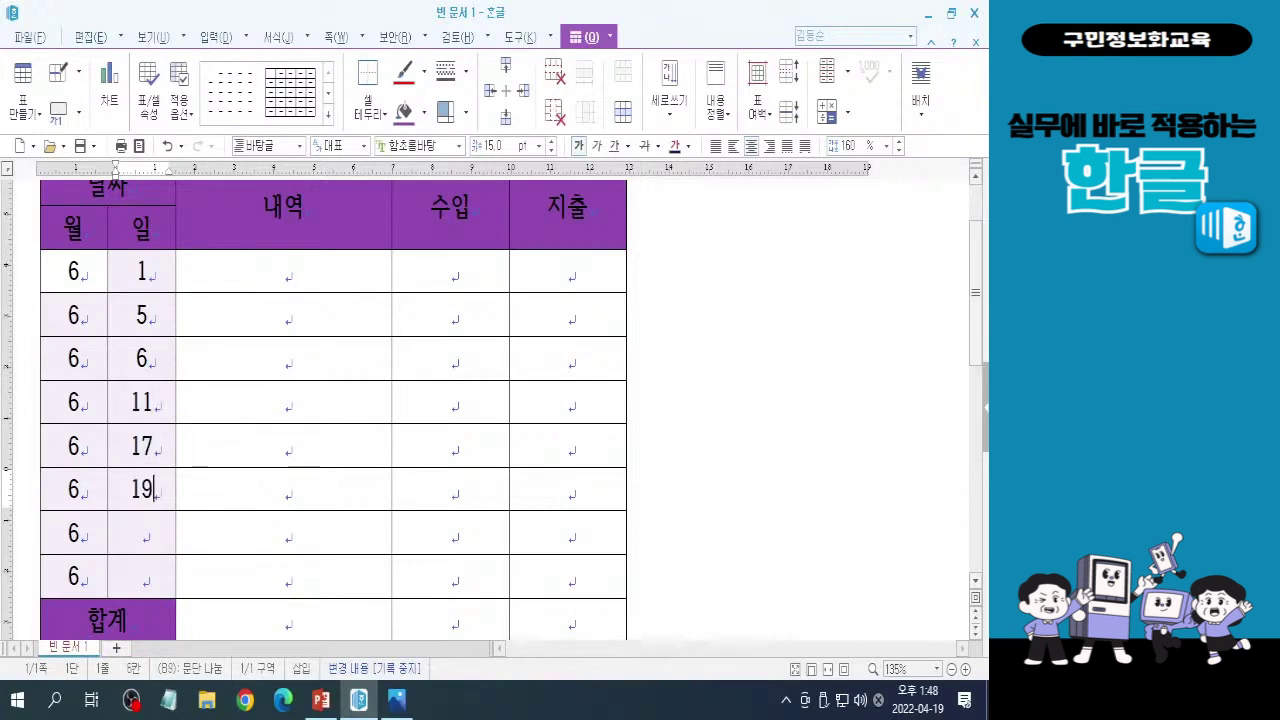
{"action": "key", "text": "BackSpace"}
{"action": "type", "text": "8"}
{"action": "key", "text": "Down"}
{"action": "type", "text": "23"}
{"action": "key", "text": "Down"}
{"action": "type", "text": "29"}
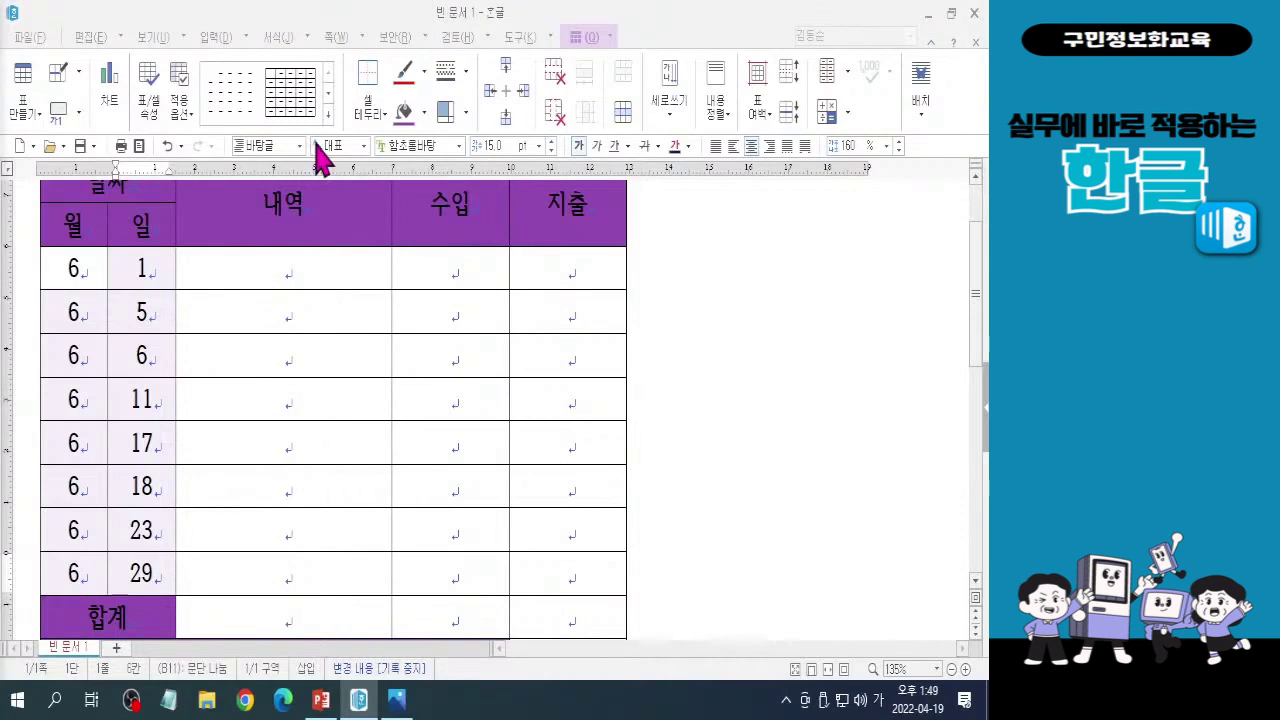
Collapse the ribbon and enlarge the document view to 175%.
{"action": "double_click", "coordinate": [586, 40]}
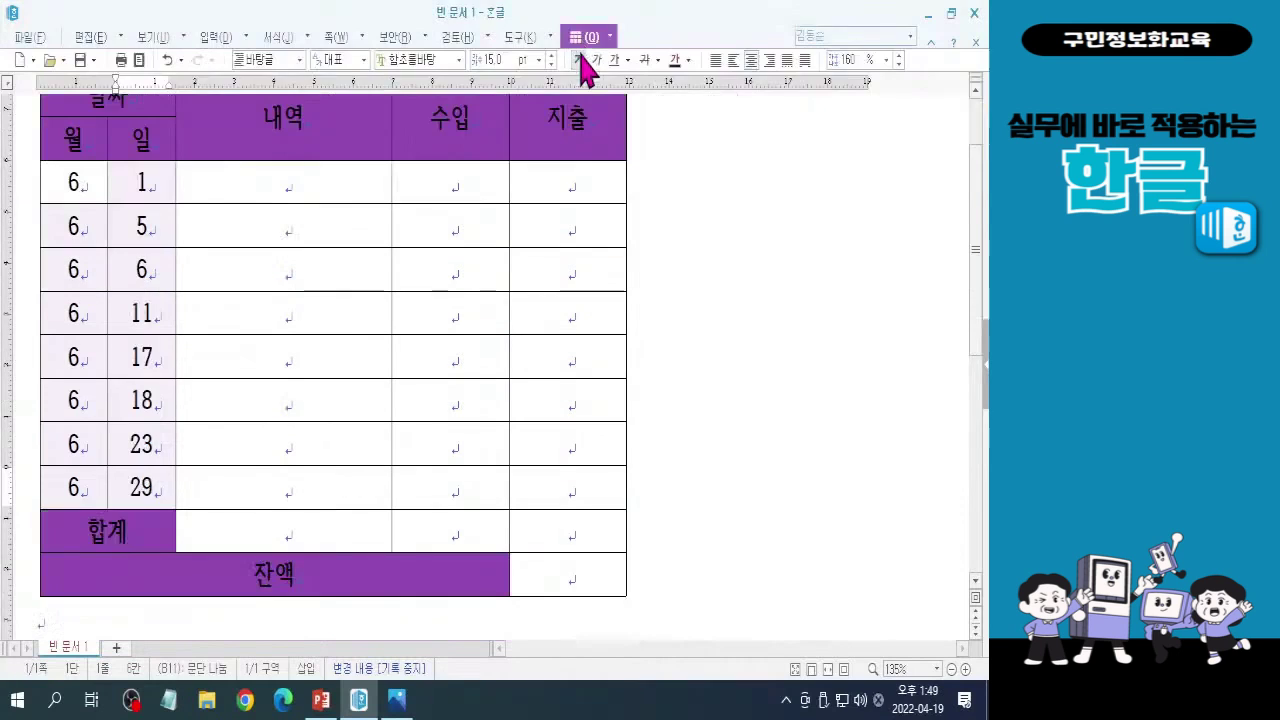
{"action": "left_click", "coordinate": [254, 240]}
{"action": "key", "text": "F5"}
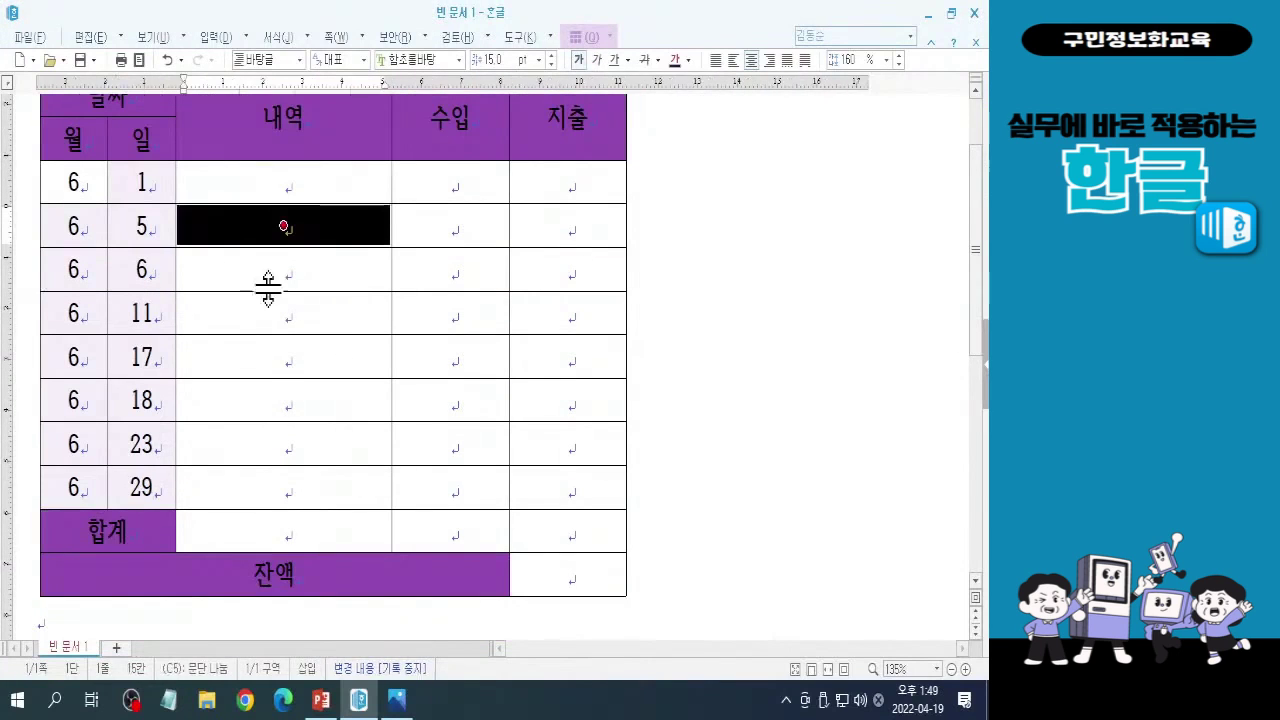
{"action": "scroll", "coordinate": [271, 357], "scroll_direction": "up", "scroll_amount": 2}
{"action": "scroll", "coordinate": [273, 355], "scroll_direction": "up", "scroll_amount": 1}
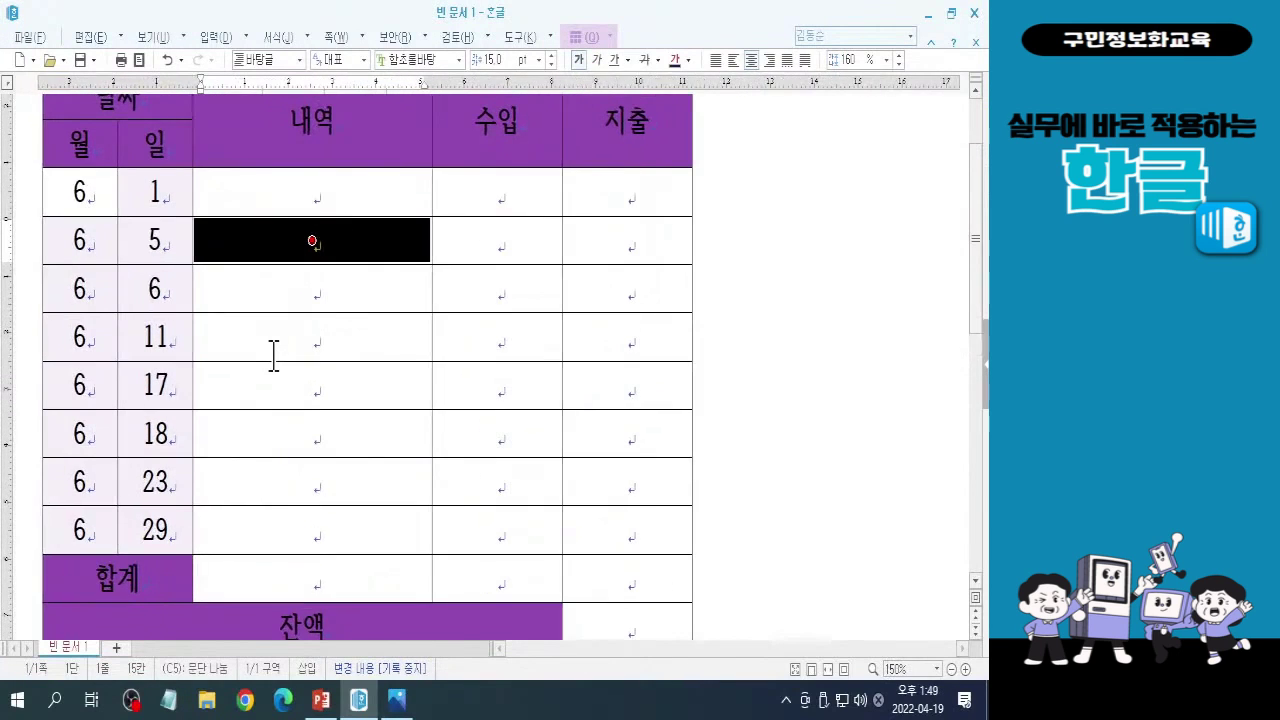
{"action": "scroll", "coordinate": [273, 355], "scroll_direction": "up", "scroll_amount": 3}
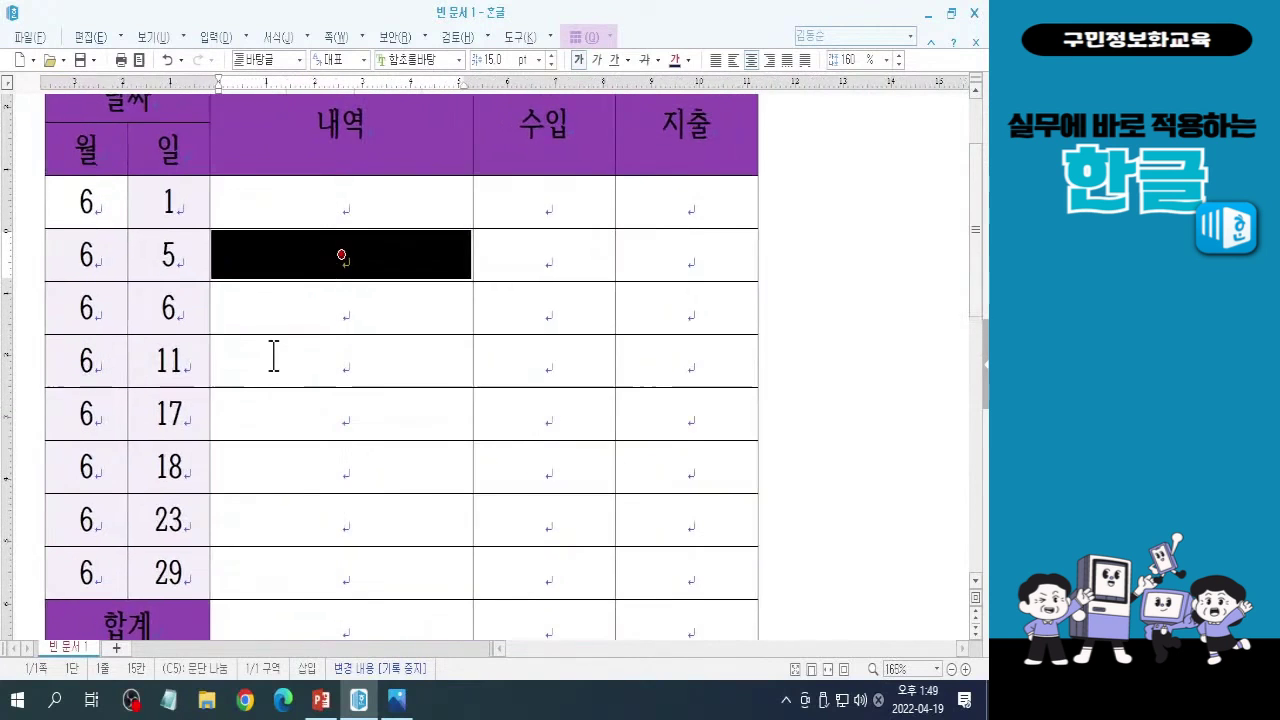
{"action": "scroll", "coordinate": [273, 355], "scroll_direction": "up", "scroll_amount": 2}
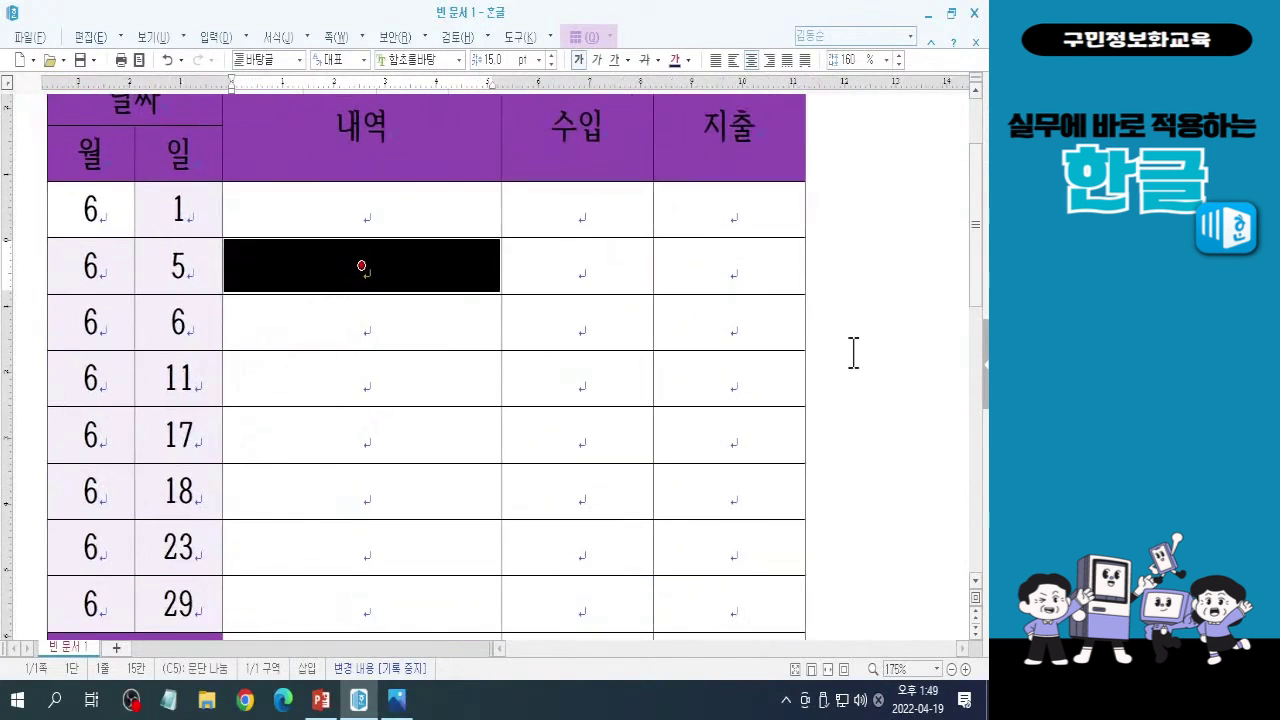
{"action": "scroll", "coordinate": [980, 294], "scroll_direction": "down", "scroll_amount": 1}
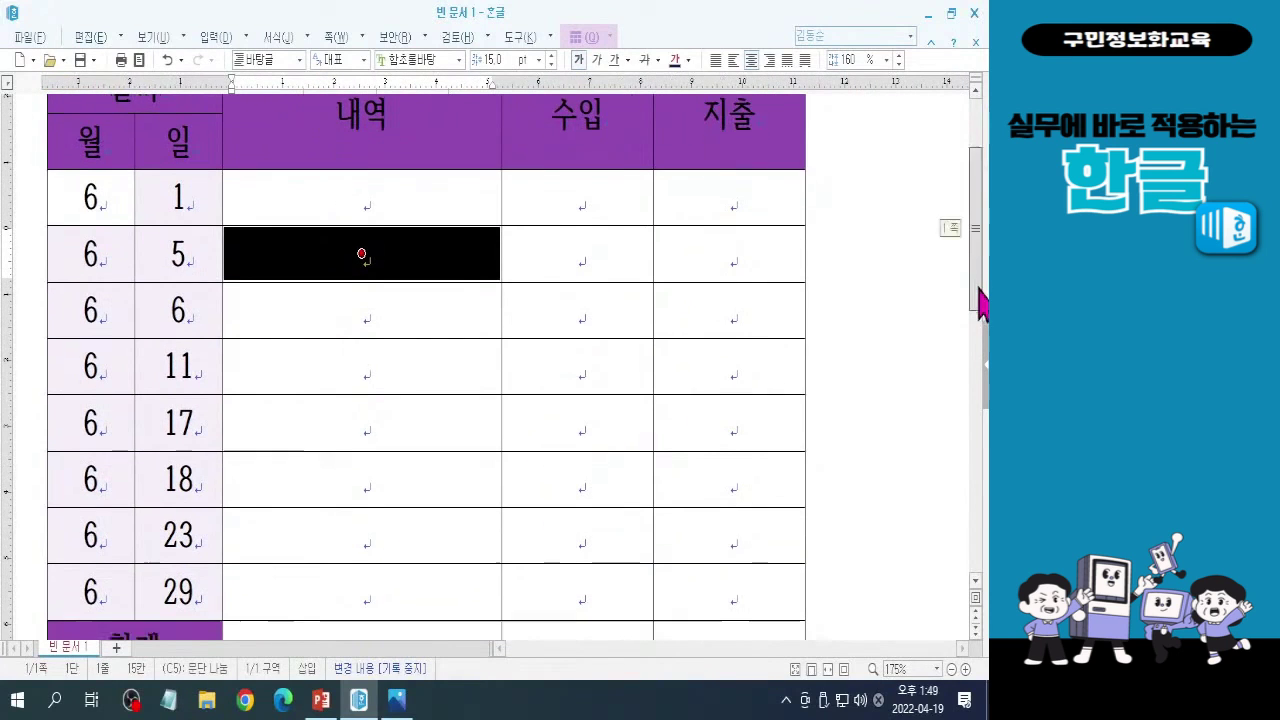
Place the cursor in the first empty cell under 내역 and enlarge the view to 195%.
{"action": "left_click", "coordinate": [580, 290]}
{"action": "left_click", "coordinate": [320, 180]}
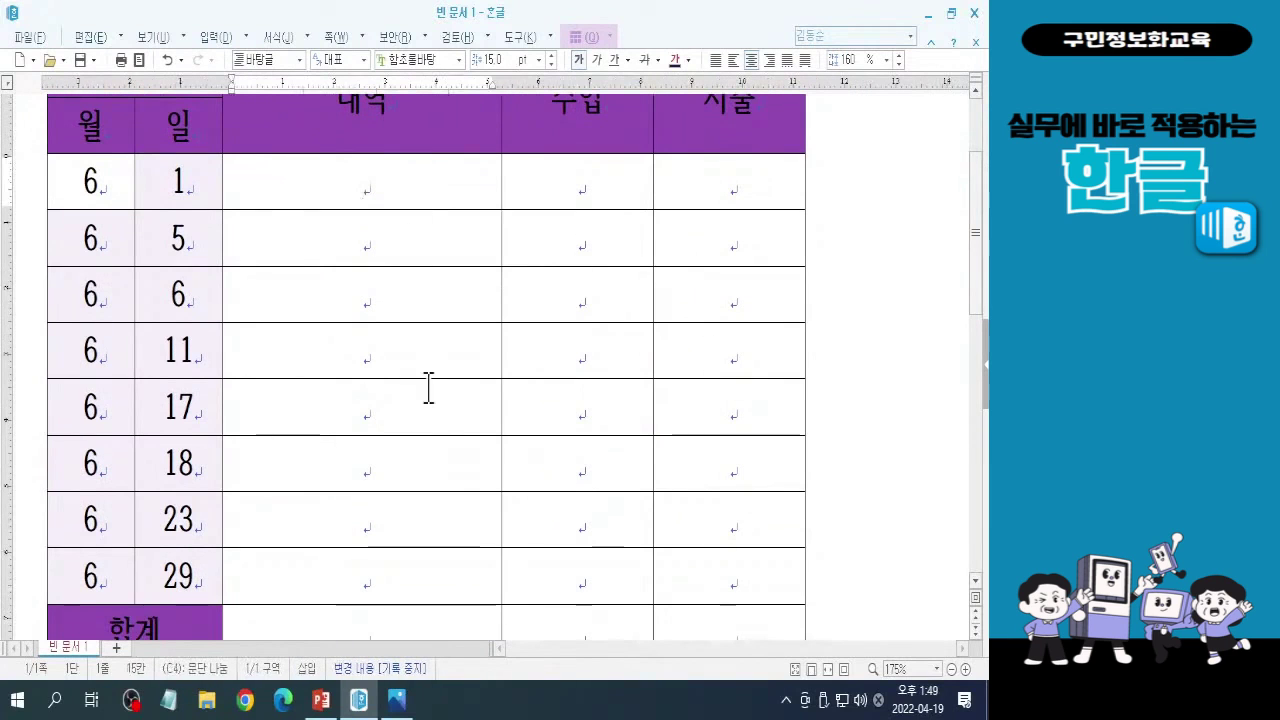
{"action": "scroll", "coordinate": [428, 387], "scroll_direction": "up", "scroll_amount": 1}
{"action": "scroll", "coordinate": [428, 387], "scroll_direction": "up", "scroll_amount": 1}
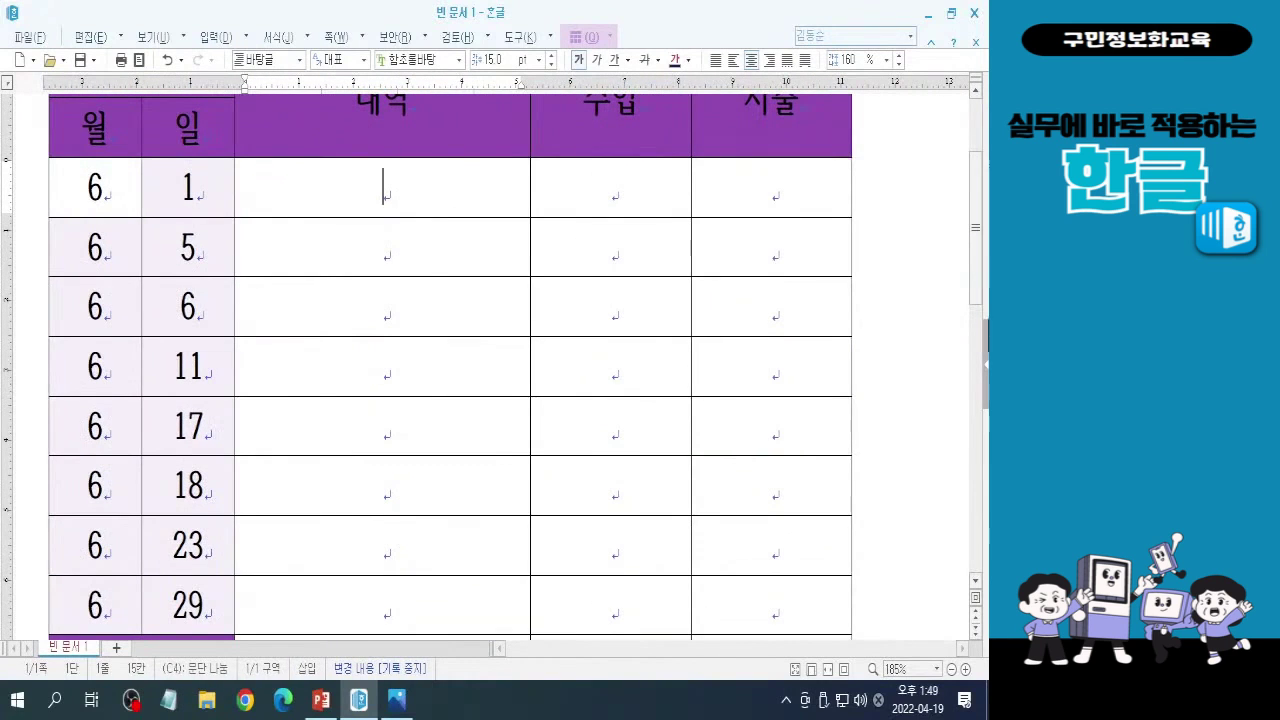
{"action": "scroll", "coordinate": [980, 298], "scroll_direction": "down", "scroll_amount": 1}
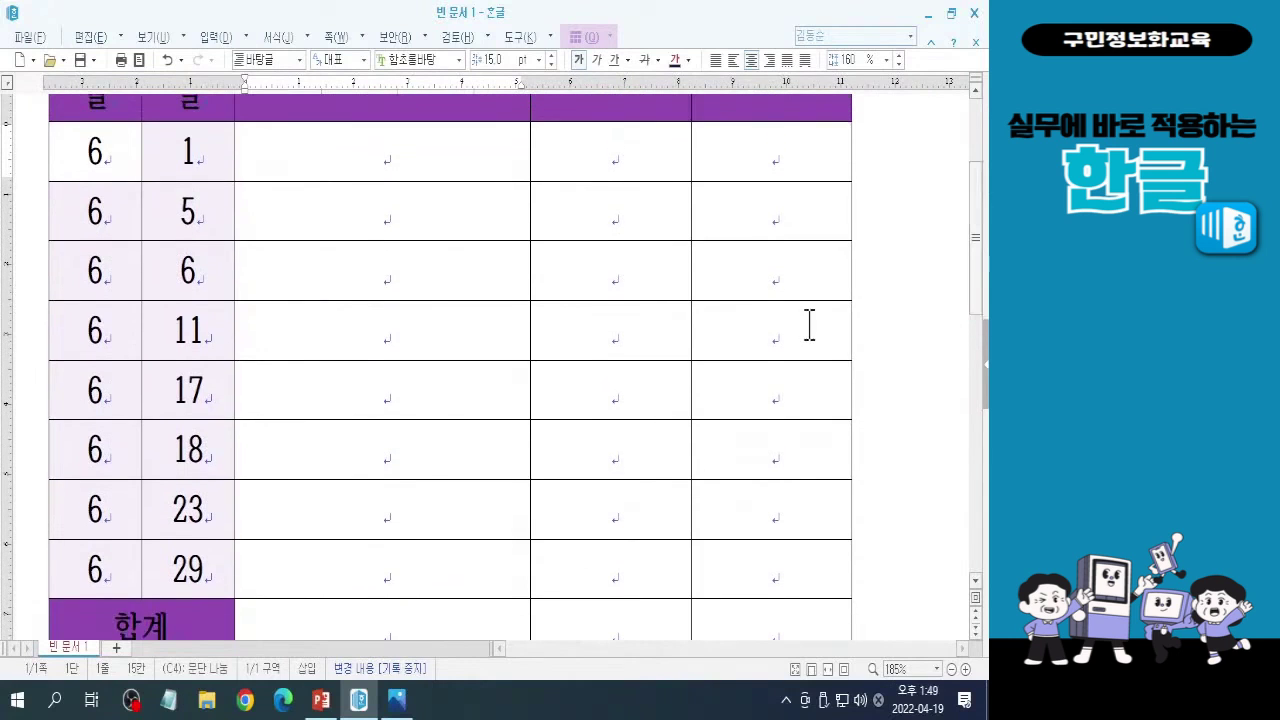
{"action": "scroll", "coordinate": [809, 323], "scroll_direction": "up", "scroll_amount": 1}
{"action": "scroll", "coordinate": [809, 323], "scroll_direction": "up", "scroll_amount": 1}
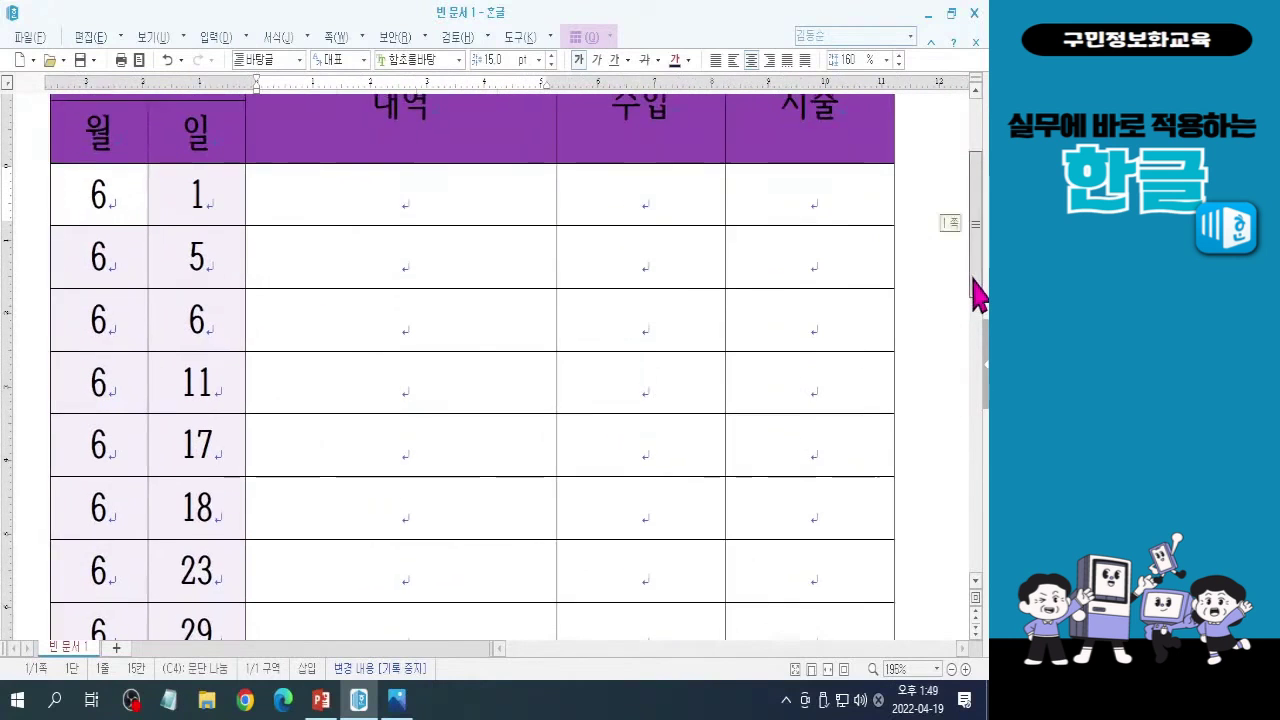
{"action": "scroll", "coordinate": [978, 310], "scroll_direction": "down", "scroll_amount": 1}
{"action": "scroll", "coordinate": [400, 134], "scroll_direction": "up", "scroll_amount": 1}
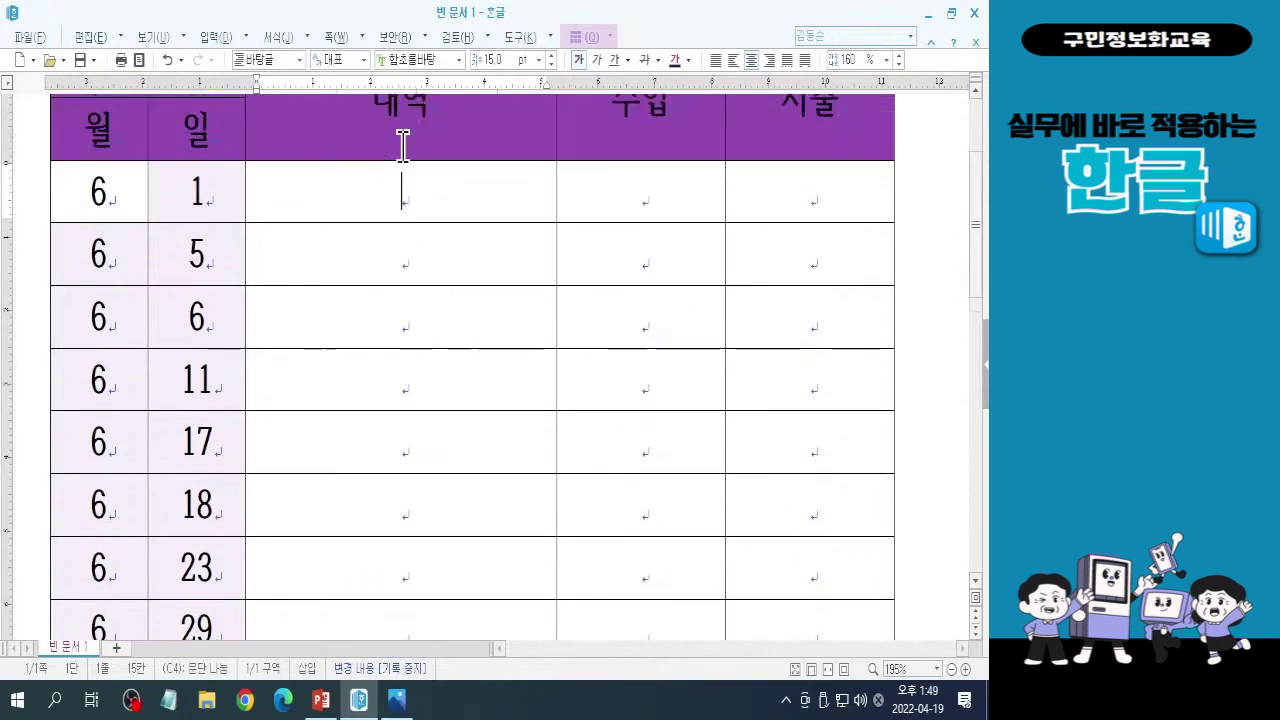
{"action": "left_click", "coordinate": [371, 197]}
{"action": "scroll", "coordinate": [980, 295], "scroll_direction": "down", "scroll_amount": 1}
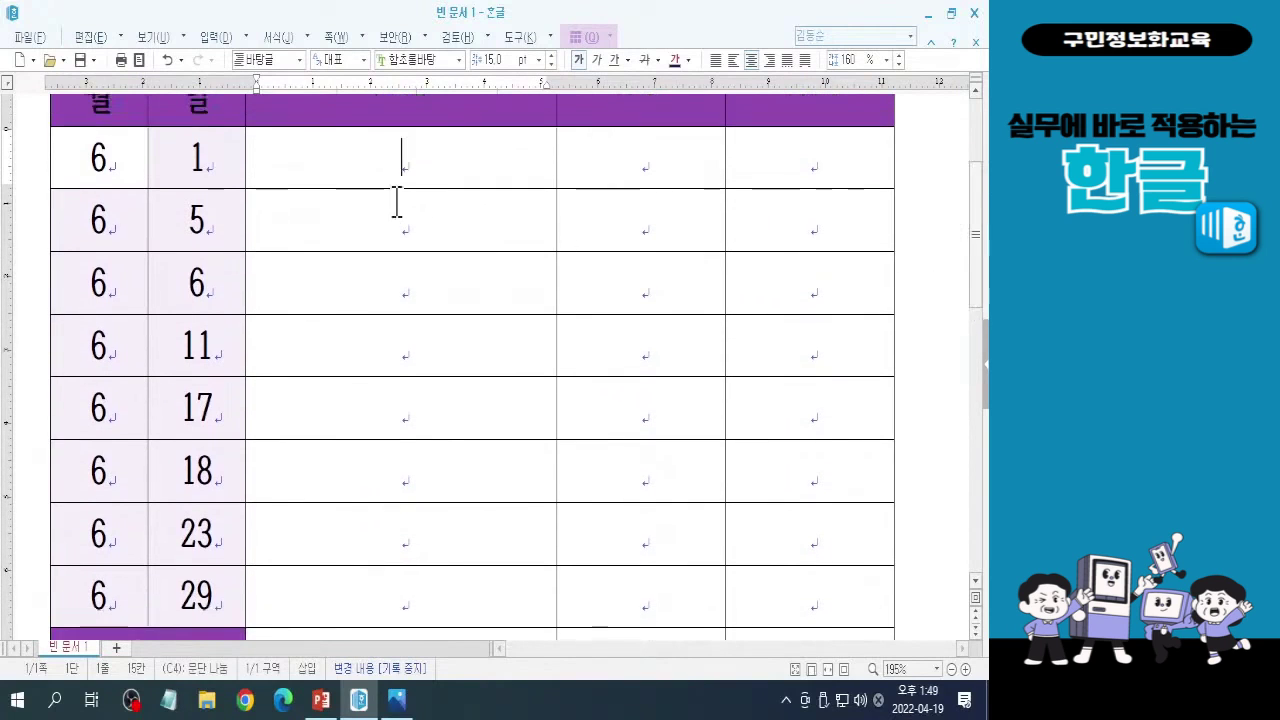
{"action": "mouse_move", "coordinate": [396, 699]}
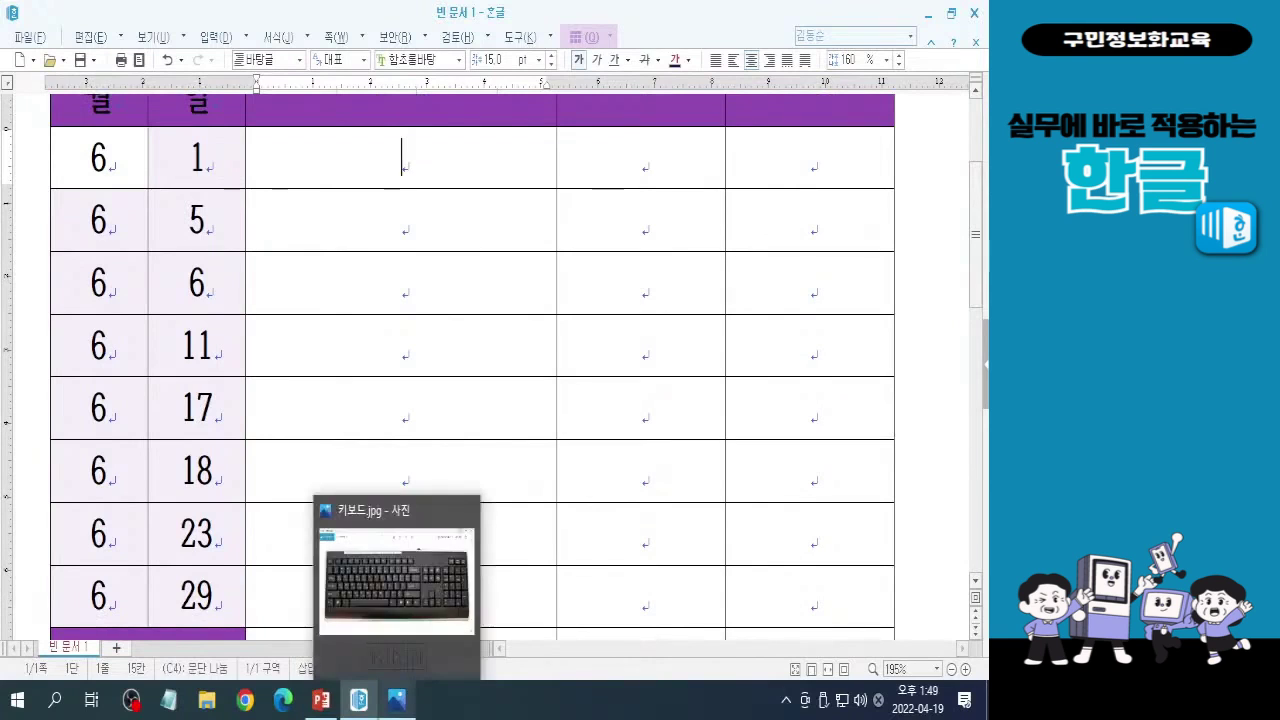
Enter 급여 and 미술학원비 in the first two cells under the 내역 heading.
{"action": "type", "text": "그병"}
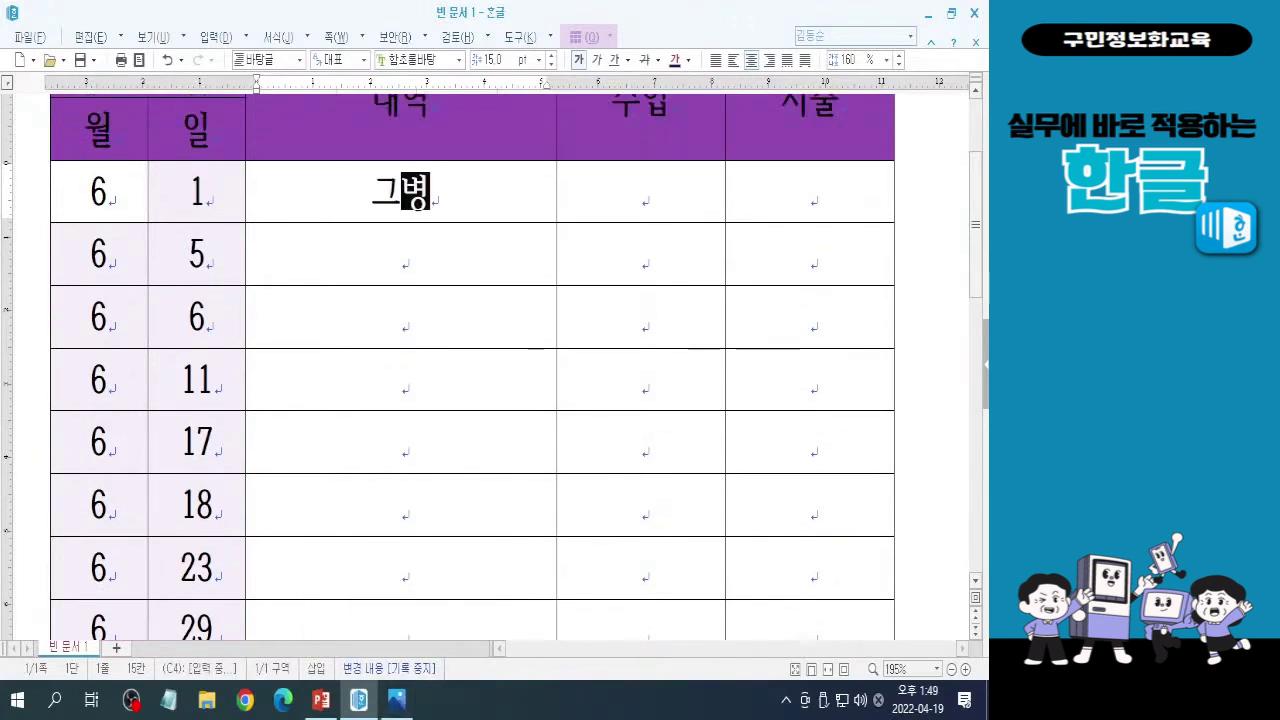
{"action": "key", "text": "BackSpace"}
{"action": "key", "text": "BackSpace"}
{"action": "type", "text": "급여"}
{"action": "key", "text": "Down"}
{"action": "type", "text": "미술학원비"}
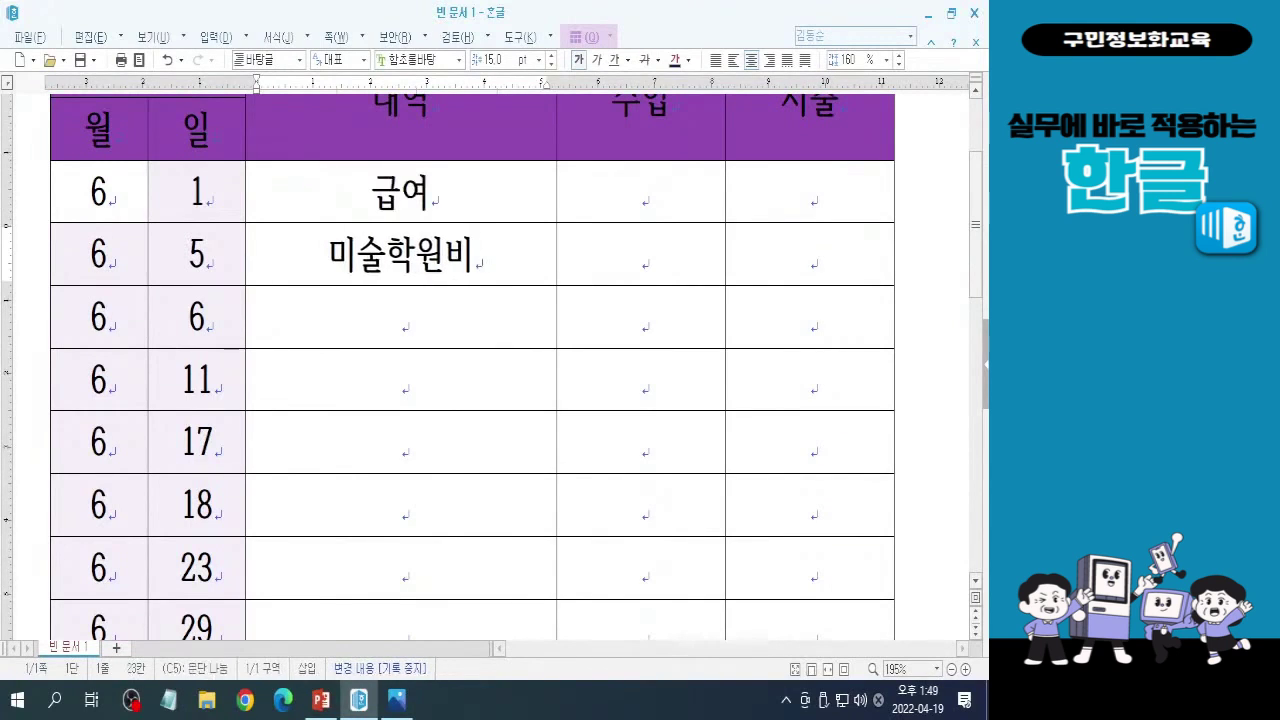
Fill the 내역 cells for days 6, 11 and 17 with 영어학원비, 교통비 and 부업.
{"action": "key", "text": "Down"}
{"action": "type", "text": "영어학원비"}
{"action": "key", "text": "Down"}
{"action": "type", "text": "곹통비"}
{"action": "key", "text": "Down"}
{"action": "type", "text": "부업"}
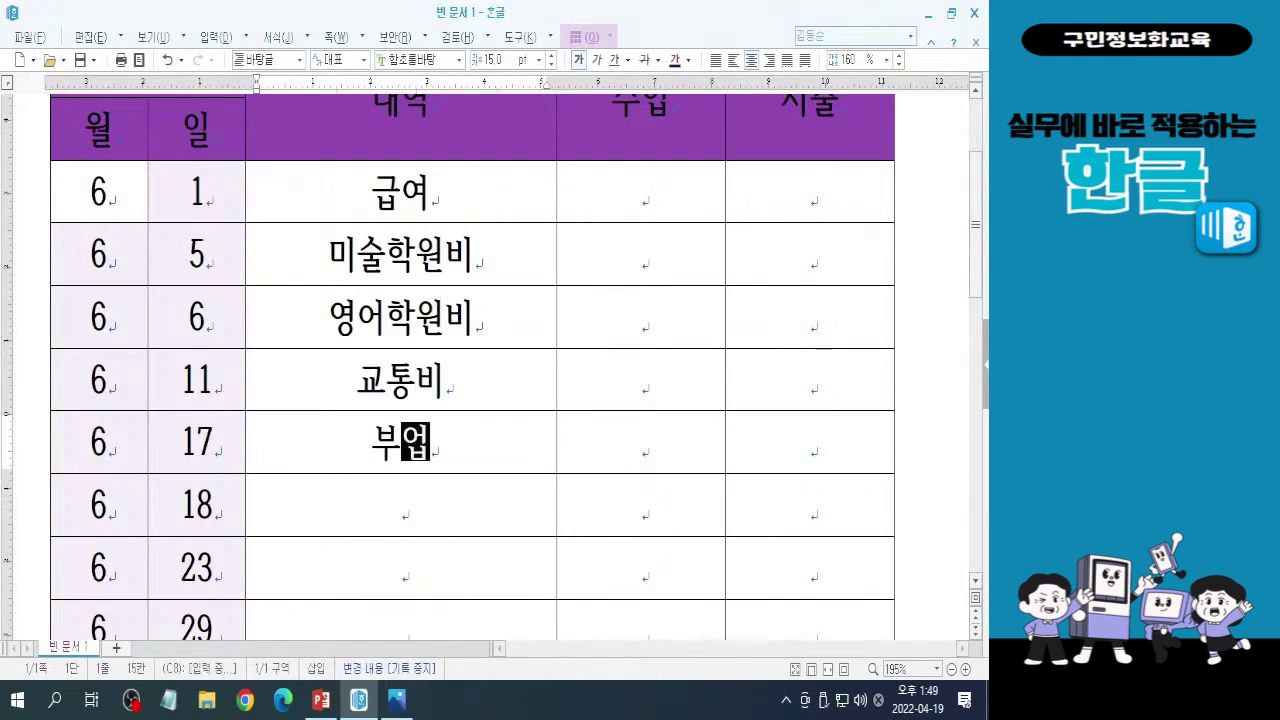
Enter 자동차 할부금, 공과금 and 세금 환급금 in the last three 내역 cells above the 합계 row.
{"action": "key", "text": "Down"}
{"action": "type", "text": "자동차"}
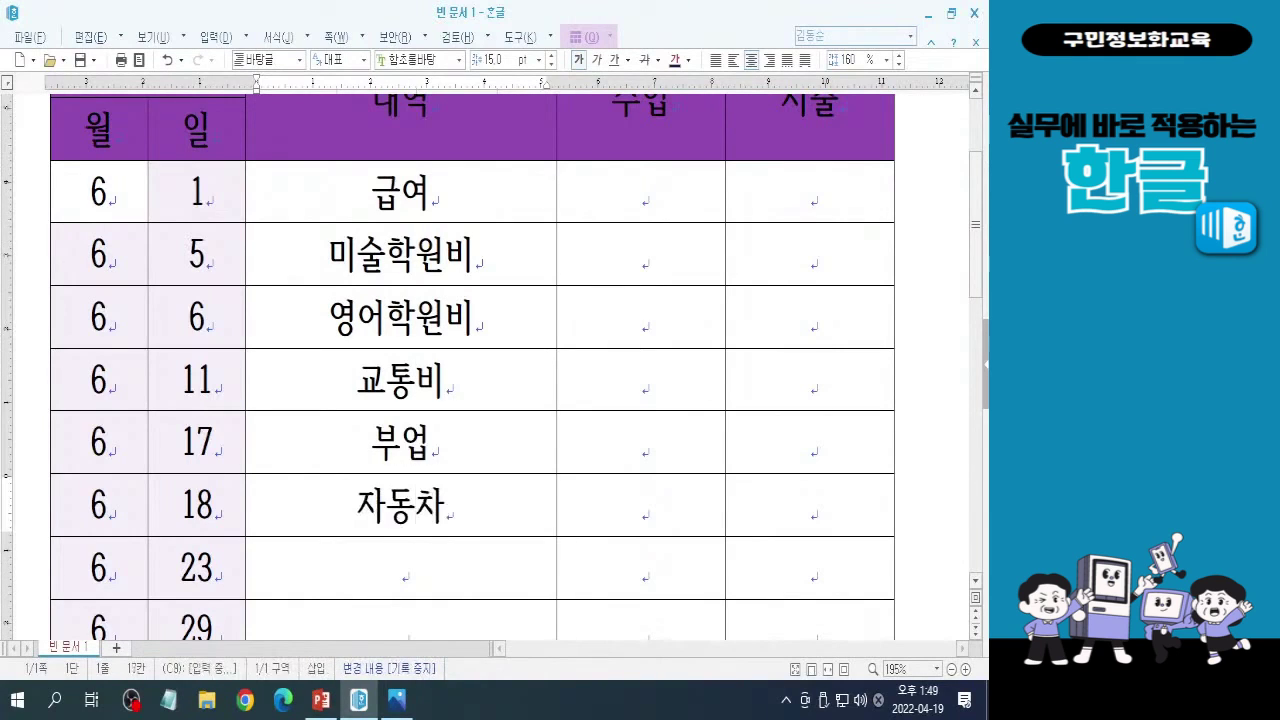
{"action": "type", "text": " 할부금"}
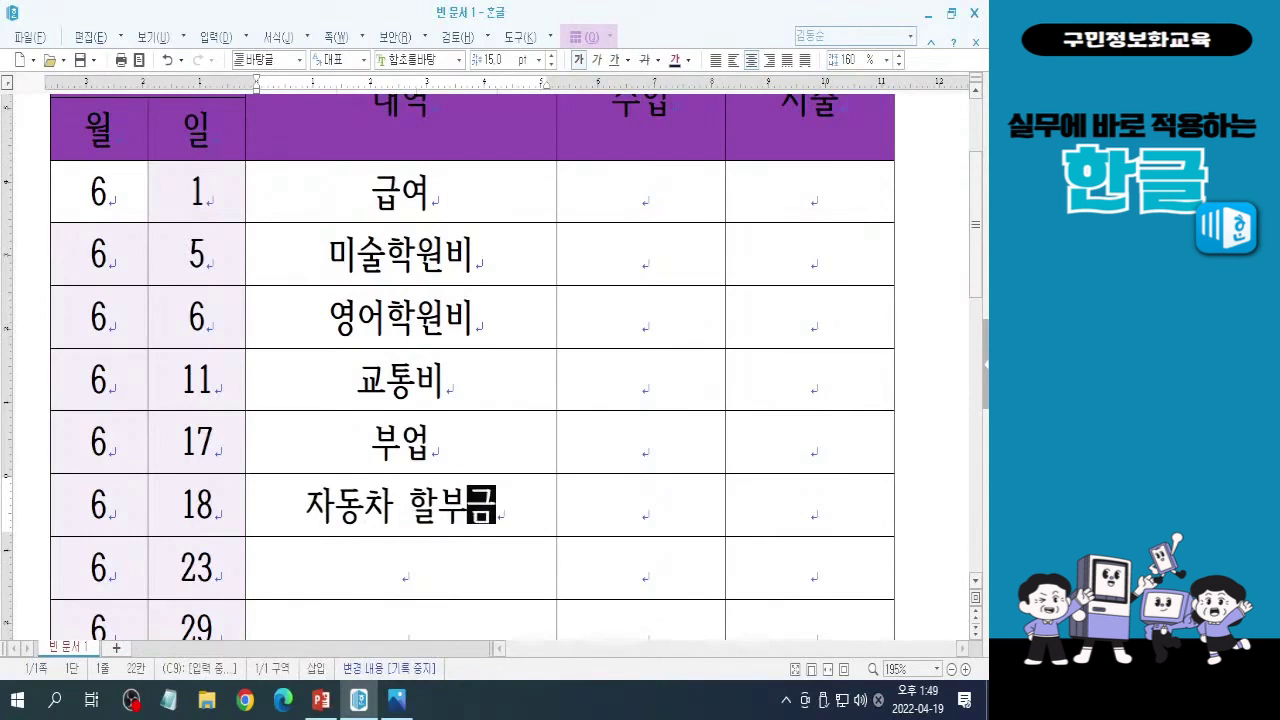
{"action": "key", "text": "Down"}
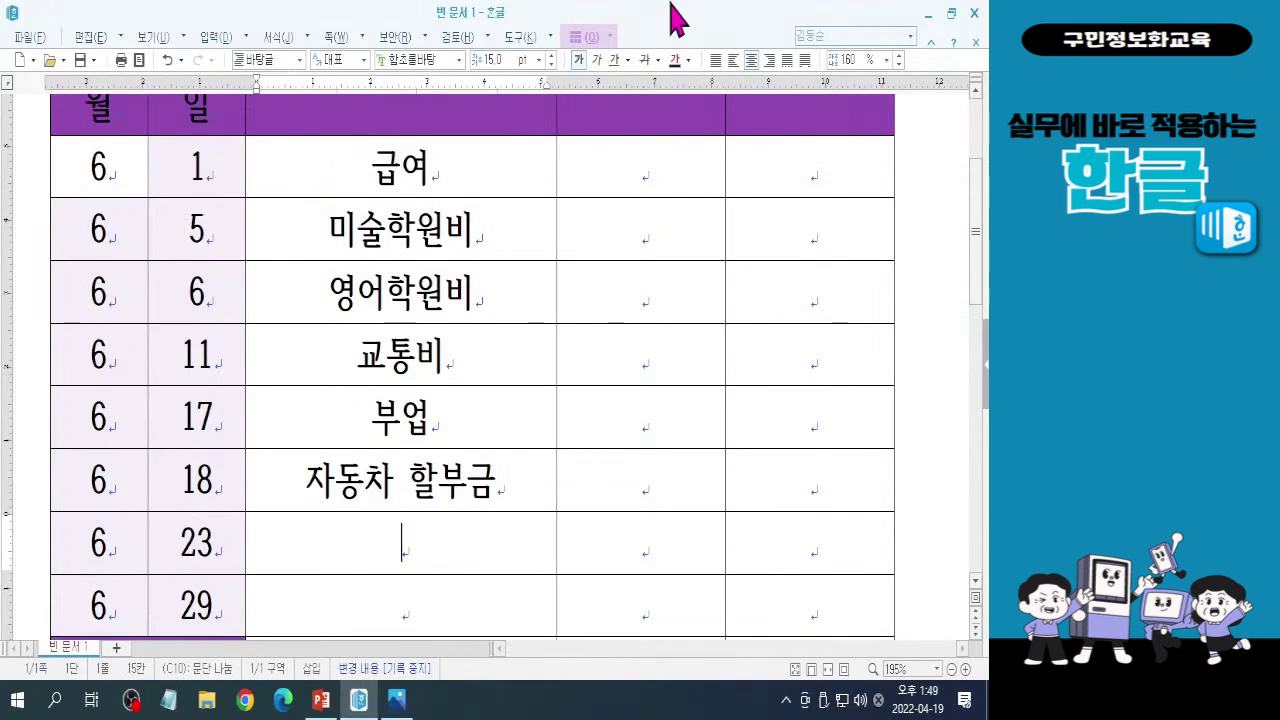
{"action": "type", "text": "공과"}
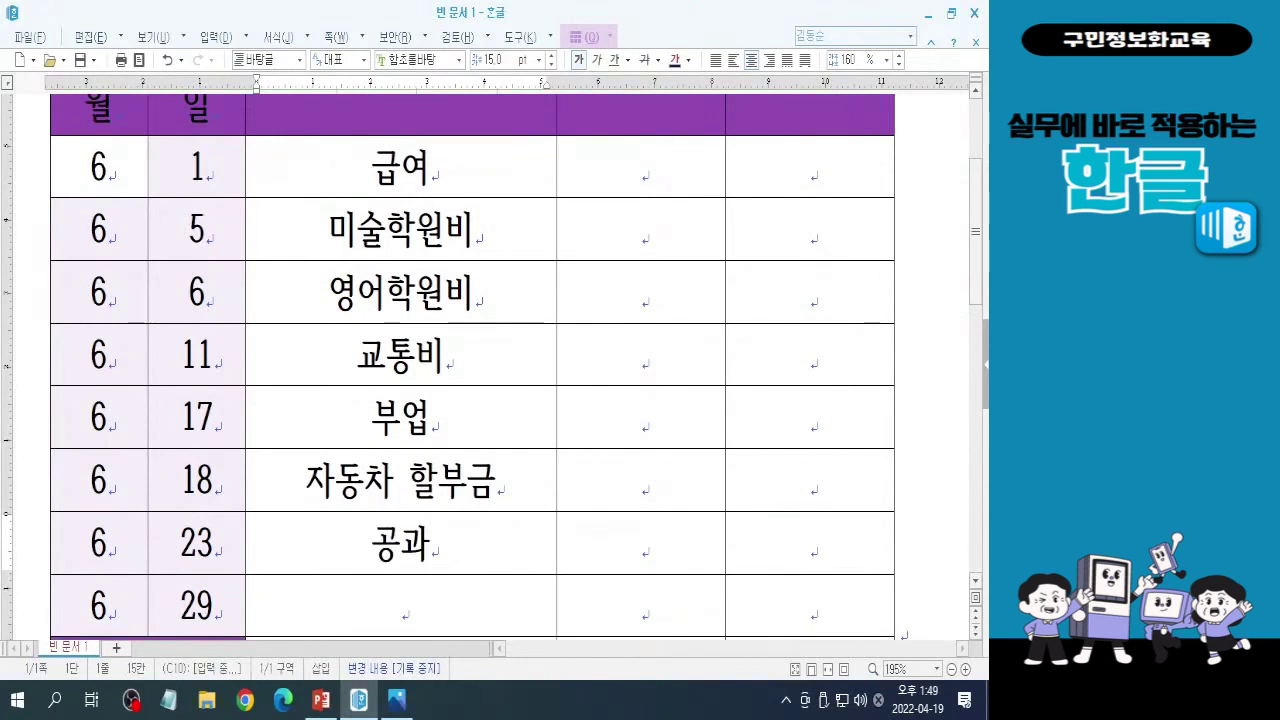
{"action": "type", "text": "금"}
{"action": "key", "text": "Down"}
{"action": "type", "text": "세"}
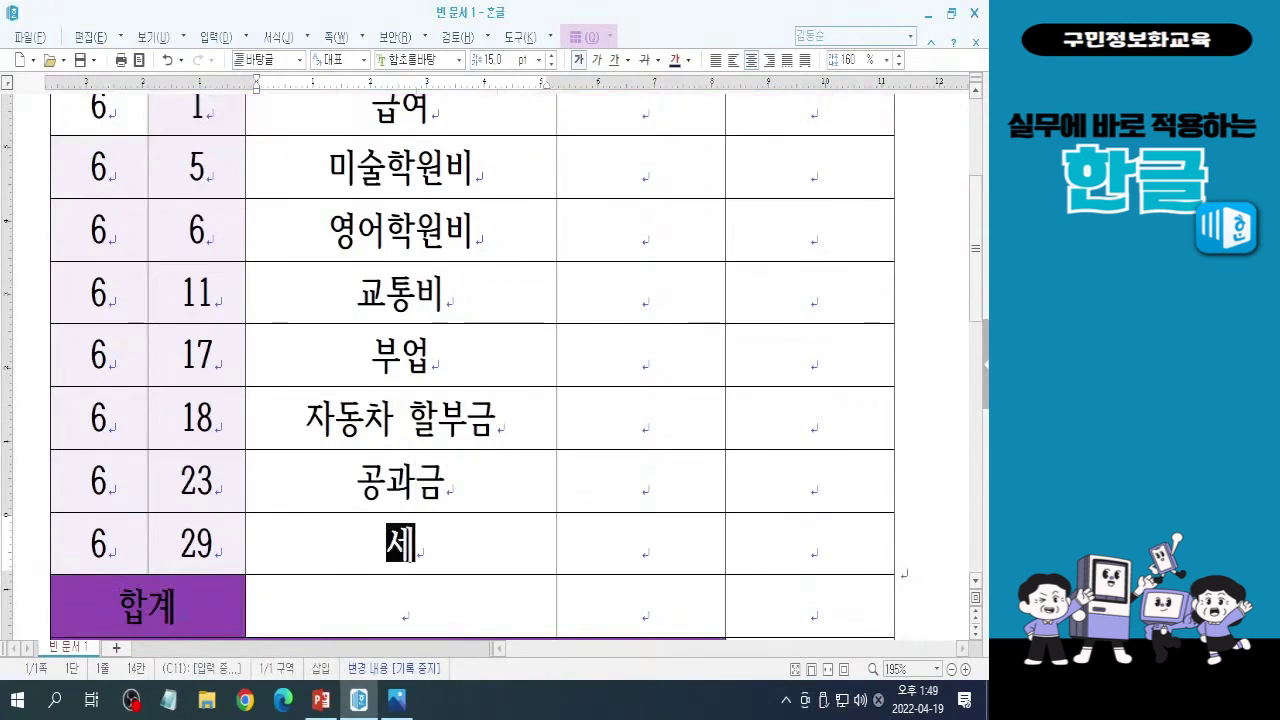
{"action": "type", "text": "금 환급금"}
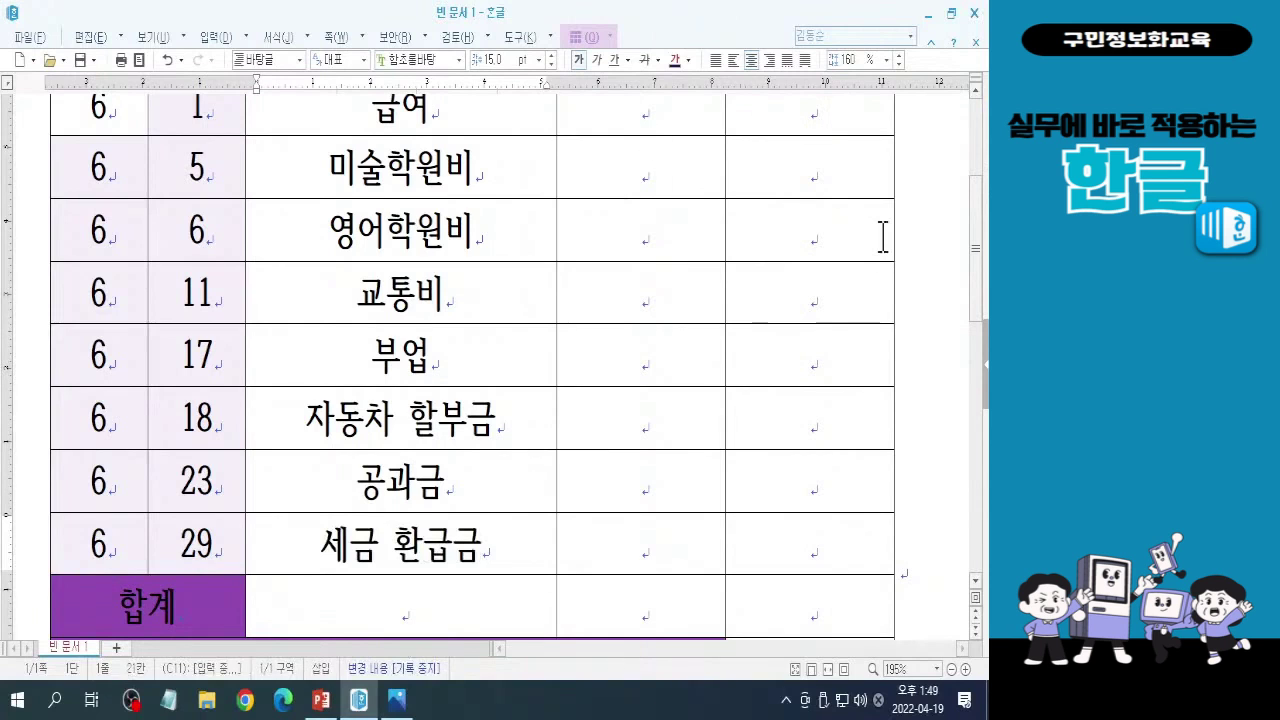
Enter 3000000 in the 수입 column of the 급여 row.
{"action": "scroll", "coordinate": [882, 237], "scroll_direction": "down", "scroll_amount": 1}
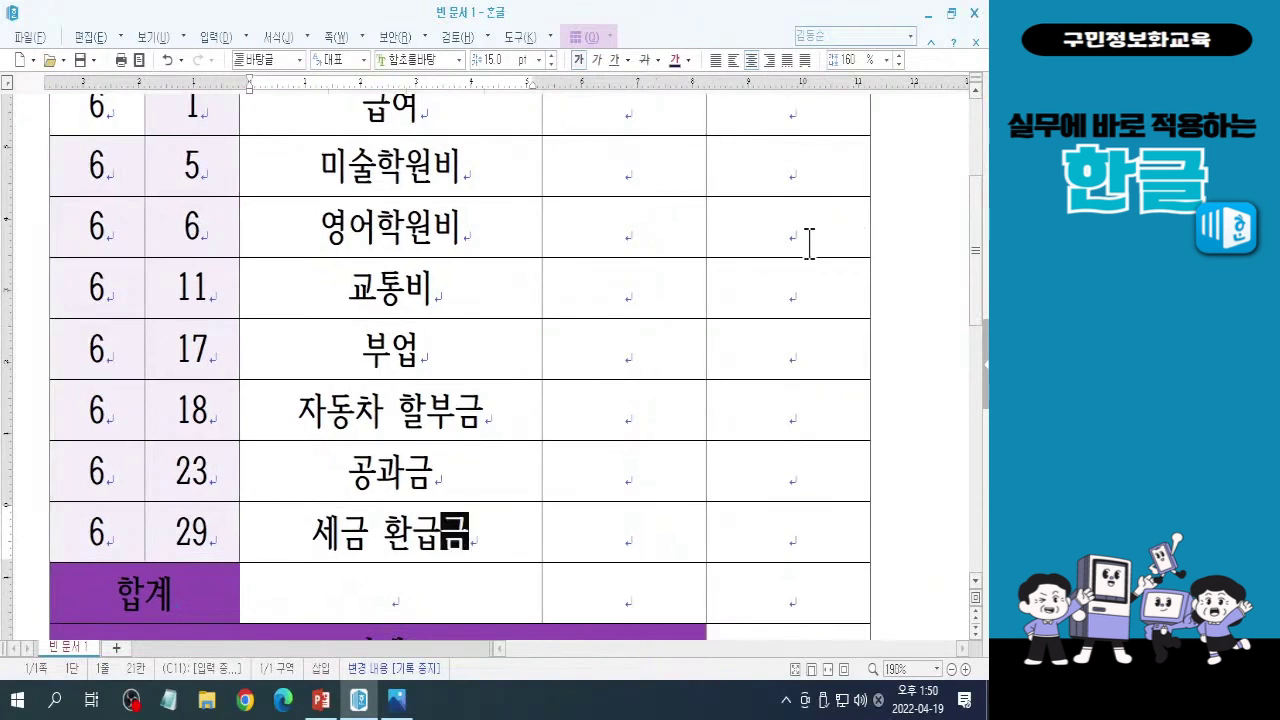
{"action": "left_click_drag", "start_coordinate": [973, 304], "coordinate": [973, 296]}
{"action": "left_click", "coordinate": [649, 154]}
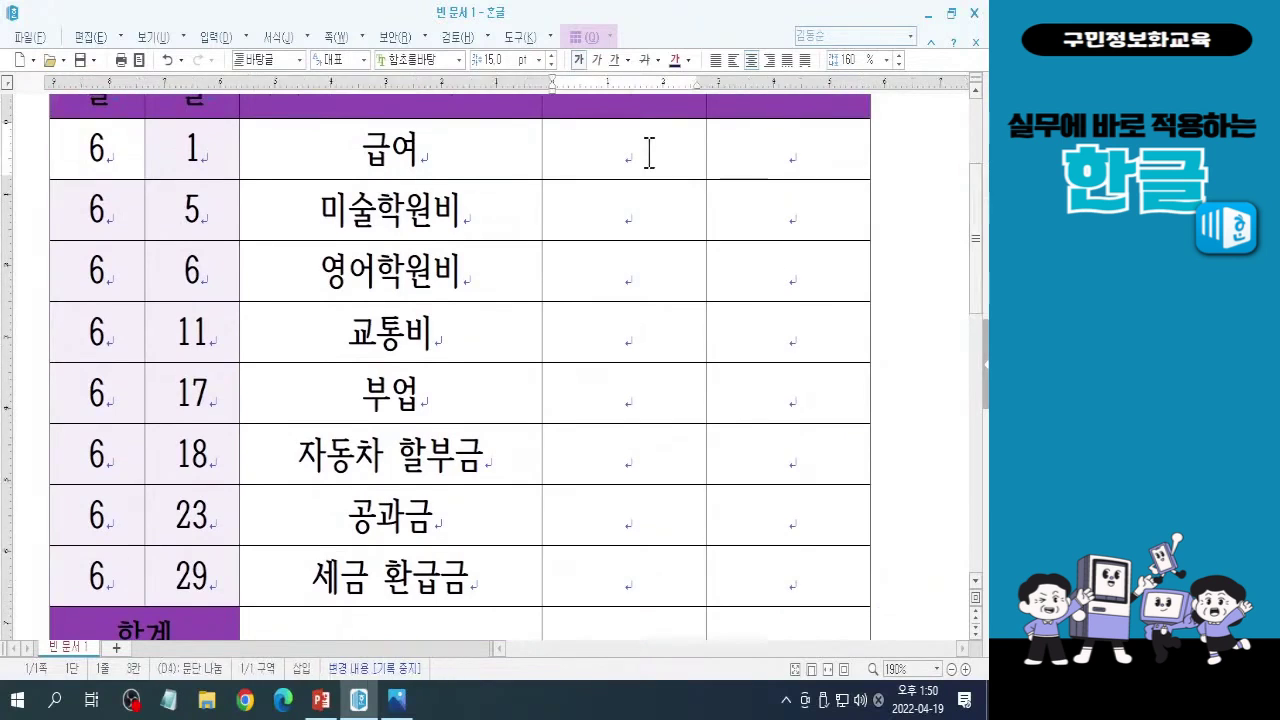
{"action": "scroll", "coordinate": [631, 194], "scroll_direction": "up", "scroll_amount": 1}
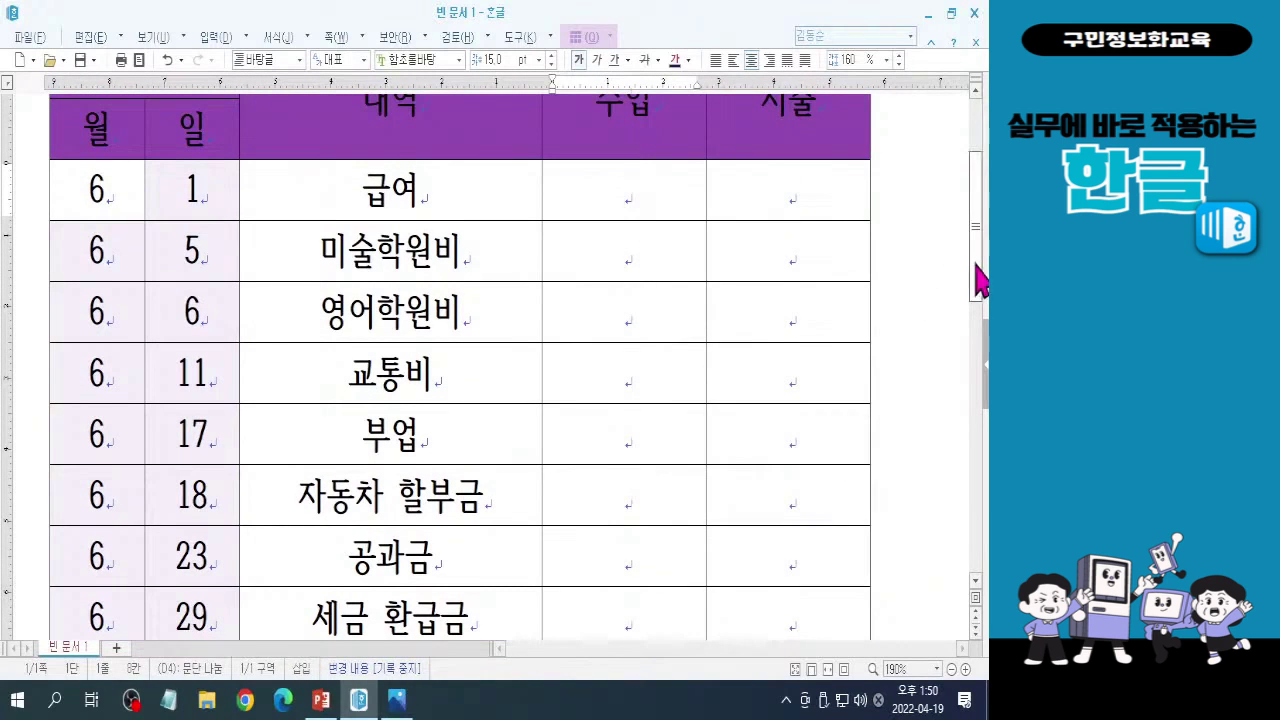
{"action": "scroll", "coordinate": [980, 277], "scroll_direction": "down", "scroll_amount": 1}
{"action": "scroll", "coordinate": [629, 177], "scroll_direction": "up", "scroll_amount": 1}
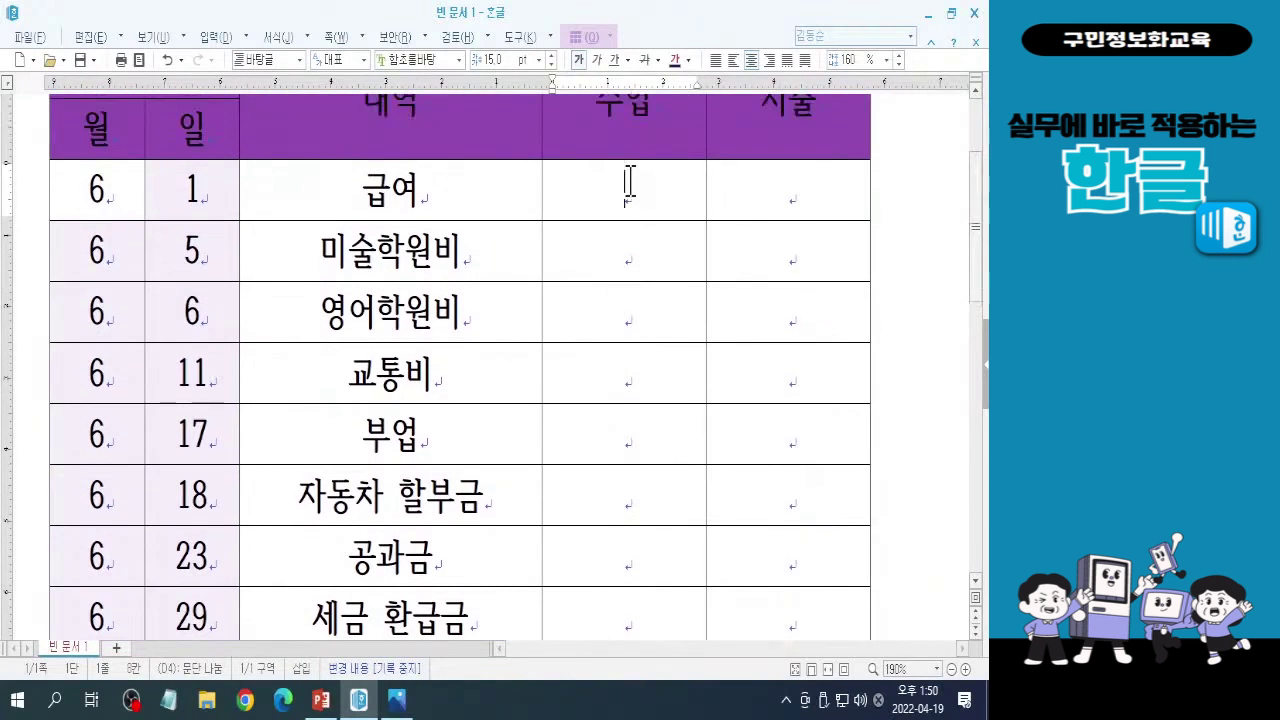
{"action": "type", "text": "3000000"}
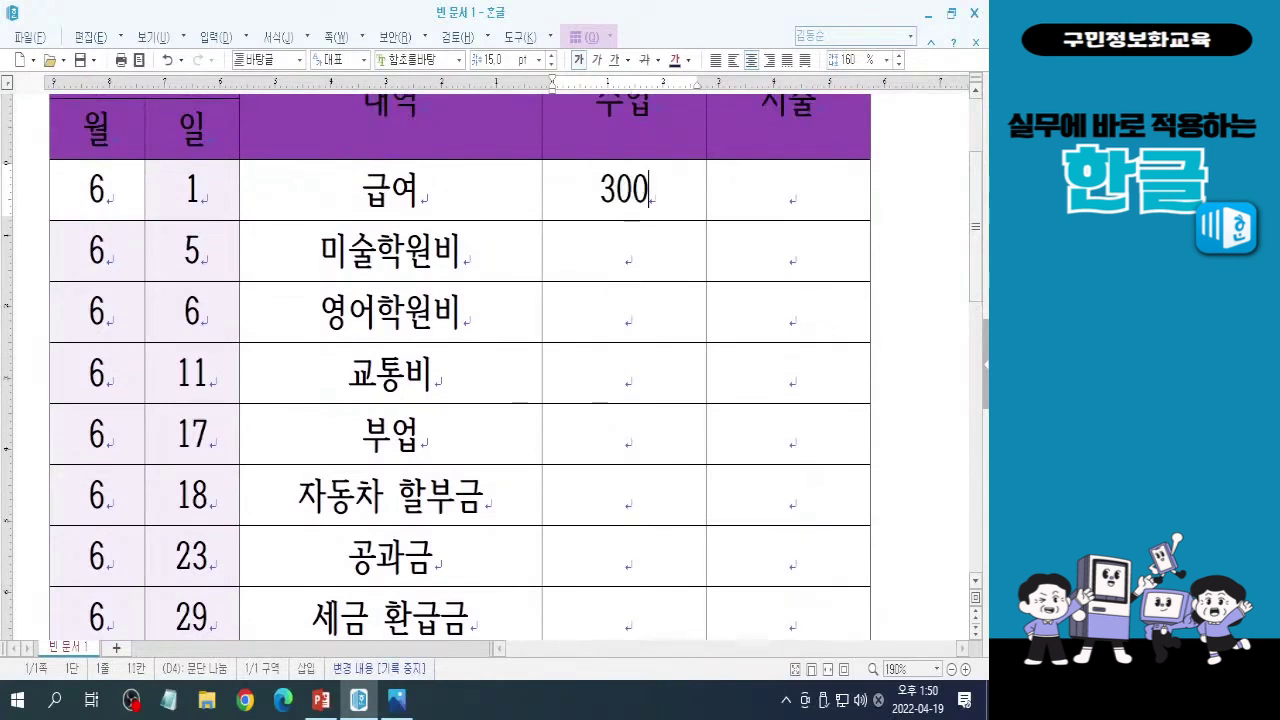
Enter the 수입 amounts 450000 for 부업 and 215000 for 세금 환급금.
{"action": "key", "text": "Down"}
{"action": "key", "text": "Down"}
{"action": "key", "text": "Down"}
{"action": "key", "text": "Down"}
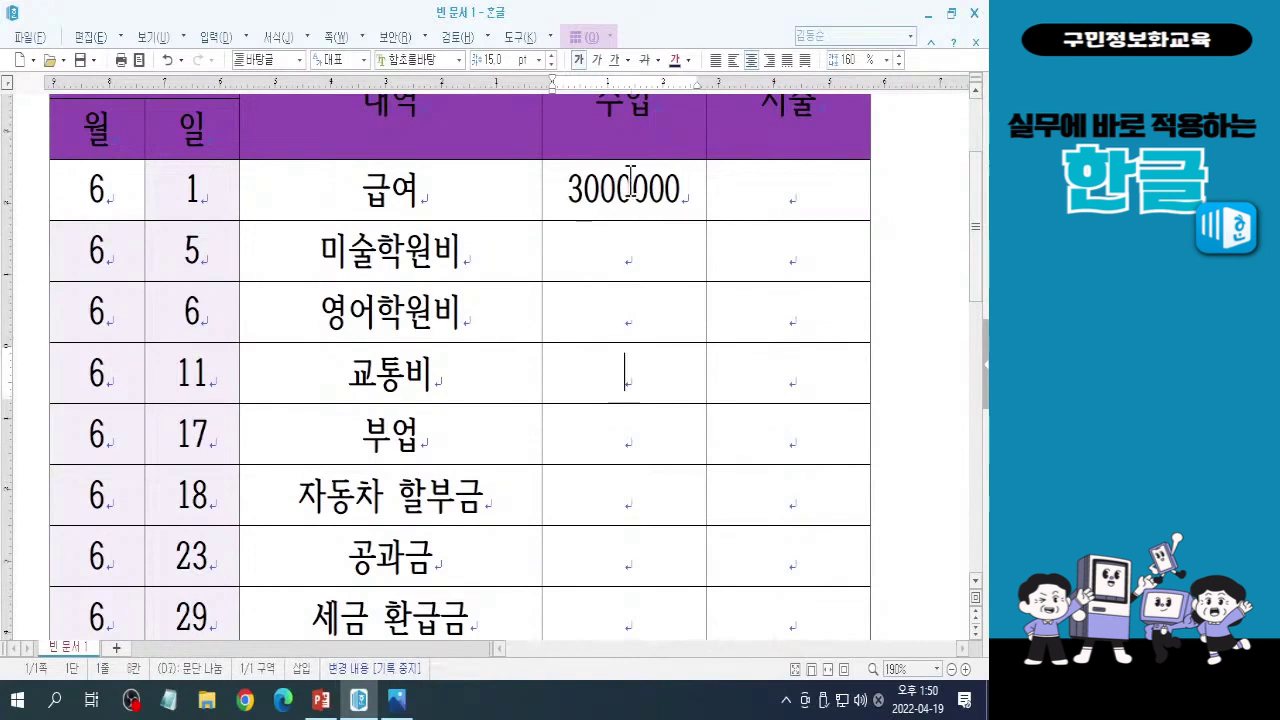
{"action": "type", "text": "450000"}
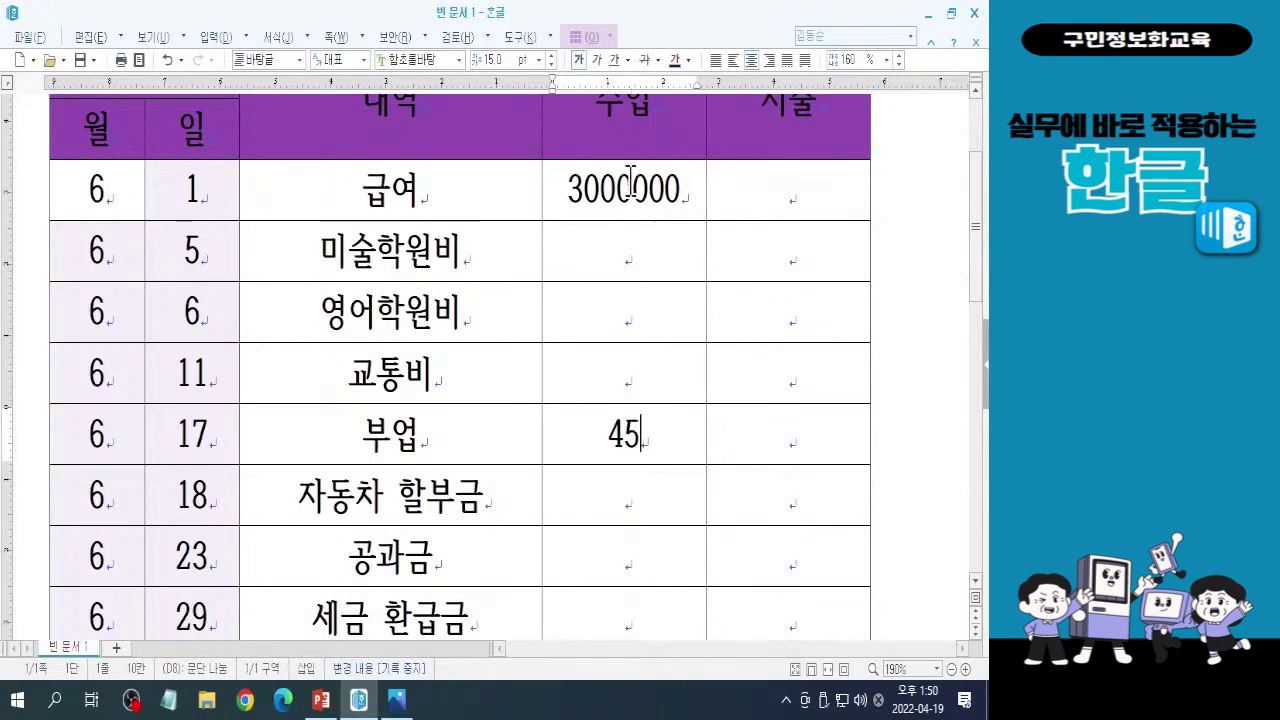
{"action": "key", "text": "Down"}
{"action": "key", "text": "Down"}
{"action": "key", "text": "Down"}
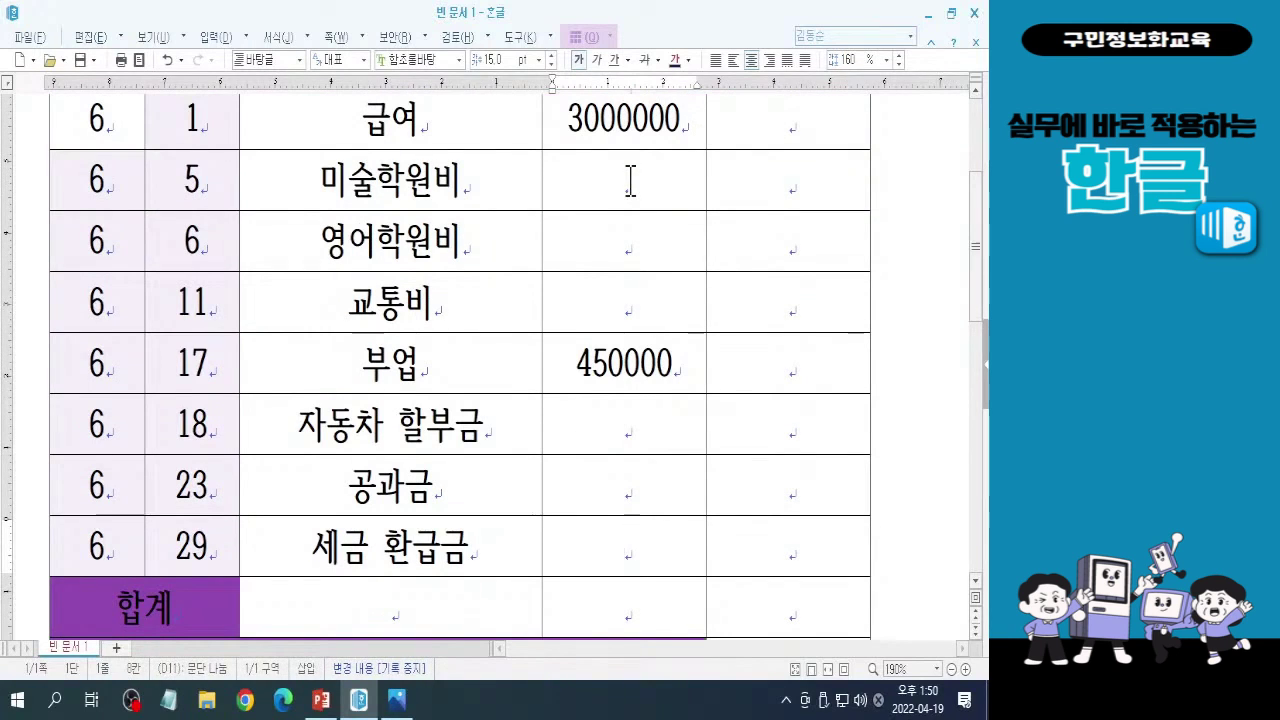
{"action": "type", "text": "215000"}
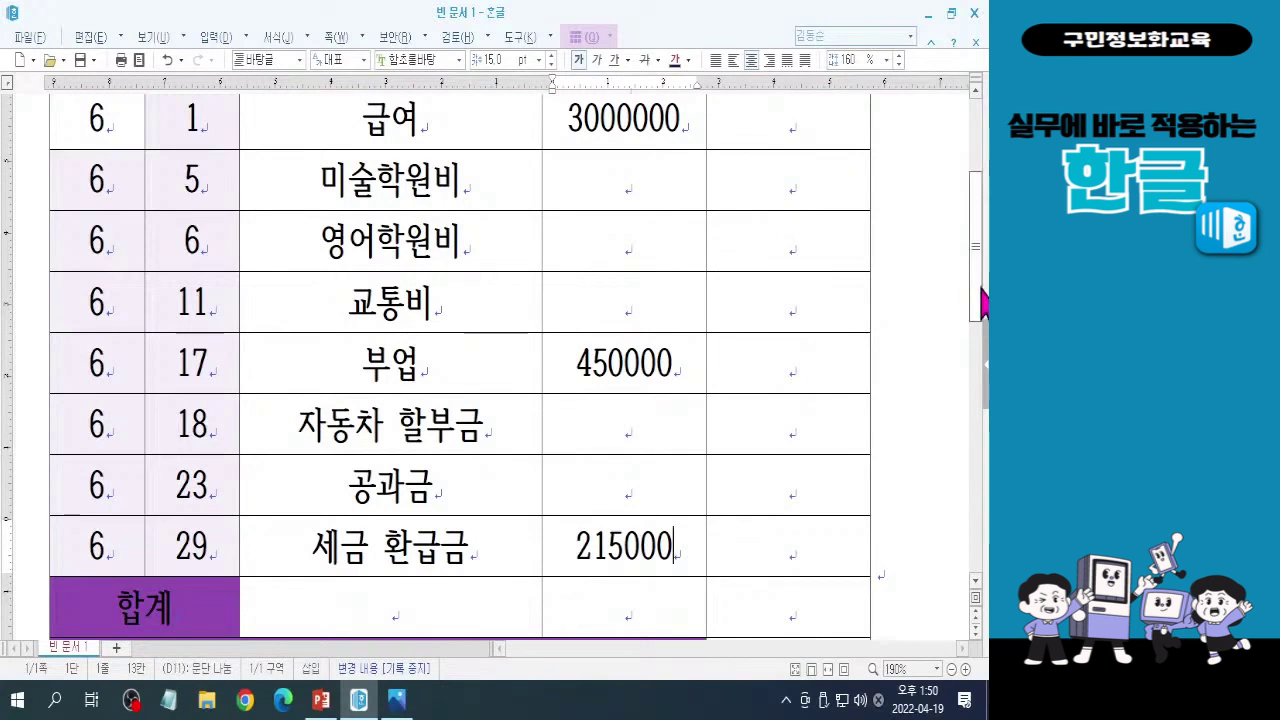
Enter the 지출 amounts 200000 for 미술학원비, 250000 for 영어학원비 and 100000 for 교통비.
{"action": "scroll", "coordinate": [981, 295], "scroll_direction": "up", "scroll_amount": 1}
{"action": "left_click", "coordinate": [774, 214]}
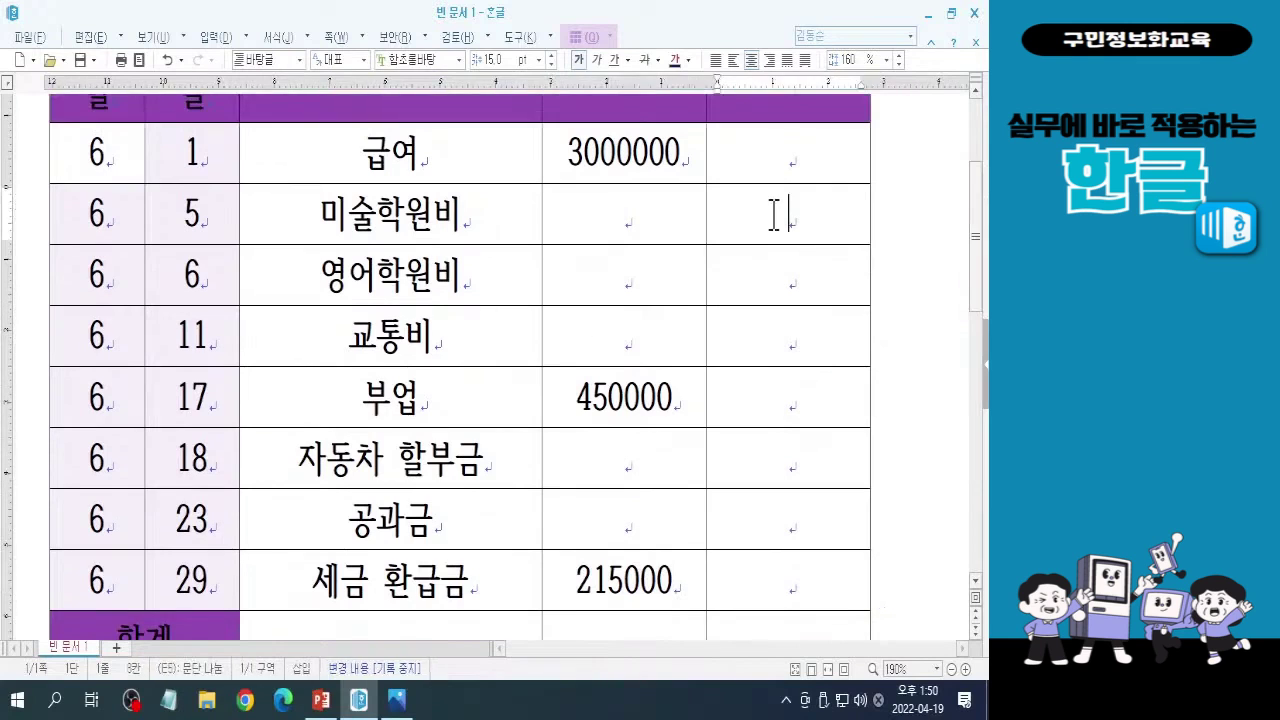
{"action": "type", "text": "00000"}
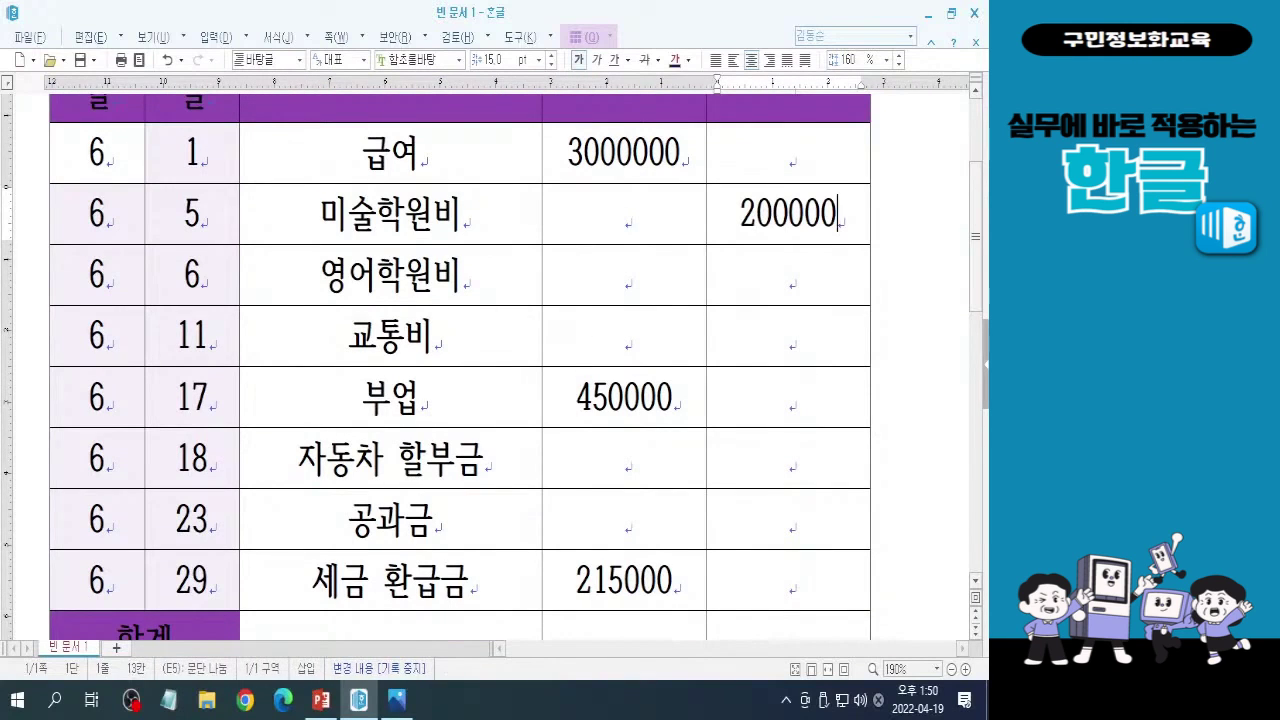
{"action": "key", "text": "Down"}
{"action": "type", "text": "25000"}
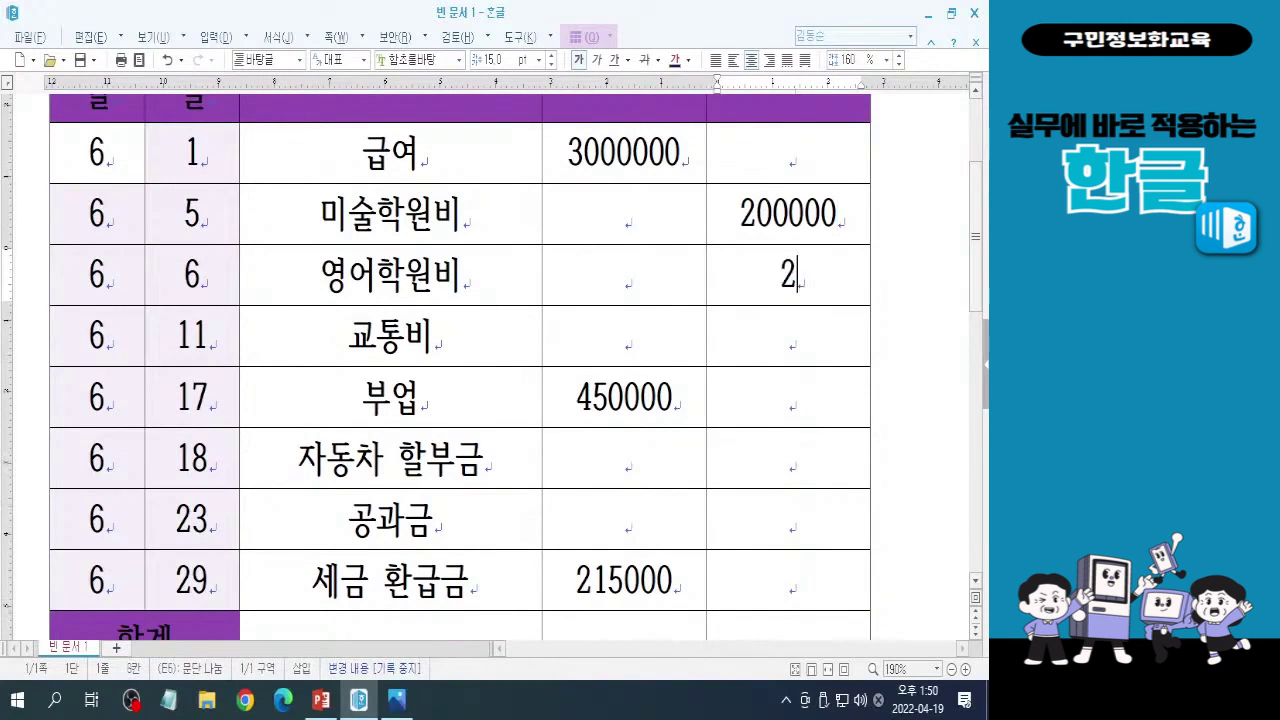
{"action": "type", "text": "0"}
{"action": "key", "text": "Down"}
{"action": "type", "text": "100000"}
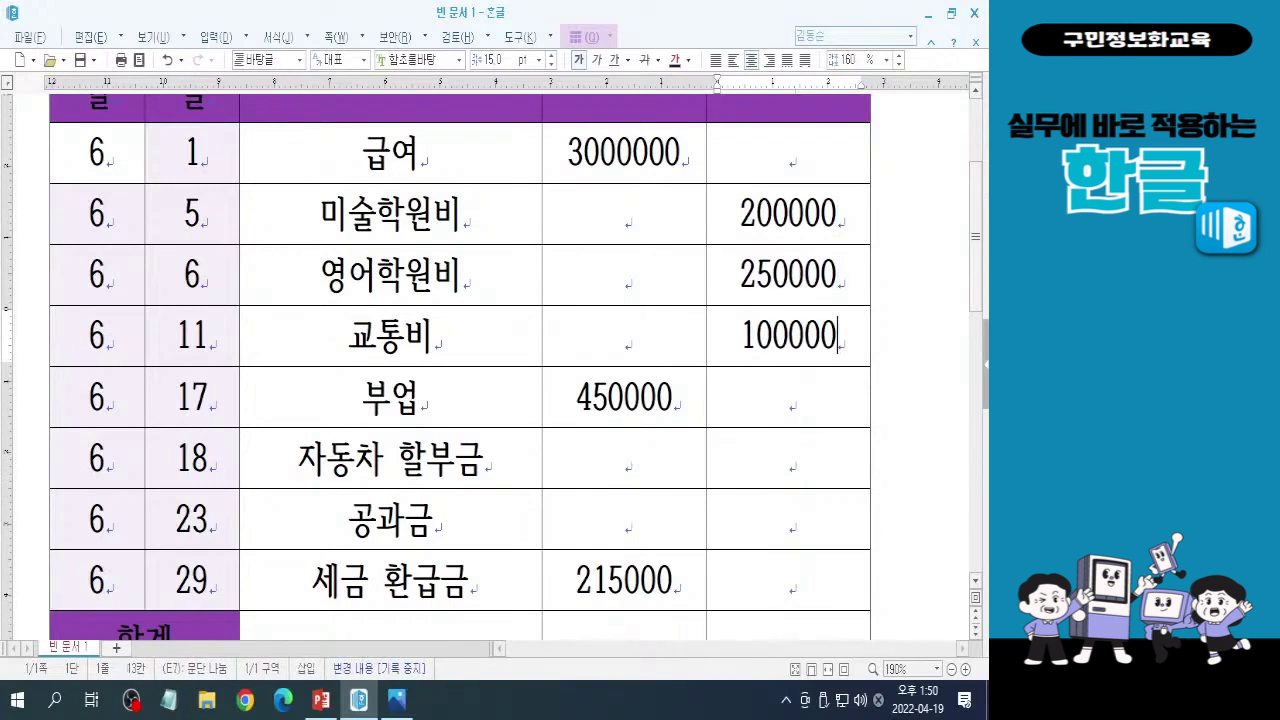
Enter the 지출 amounts 356000 for 자동차 할부금 and 127000 for 공과금.
{"action": "left_click", "coordinate": [773, 216]}
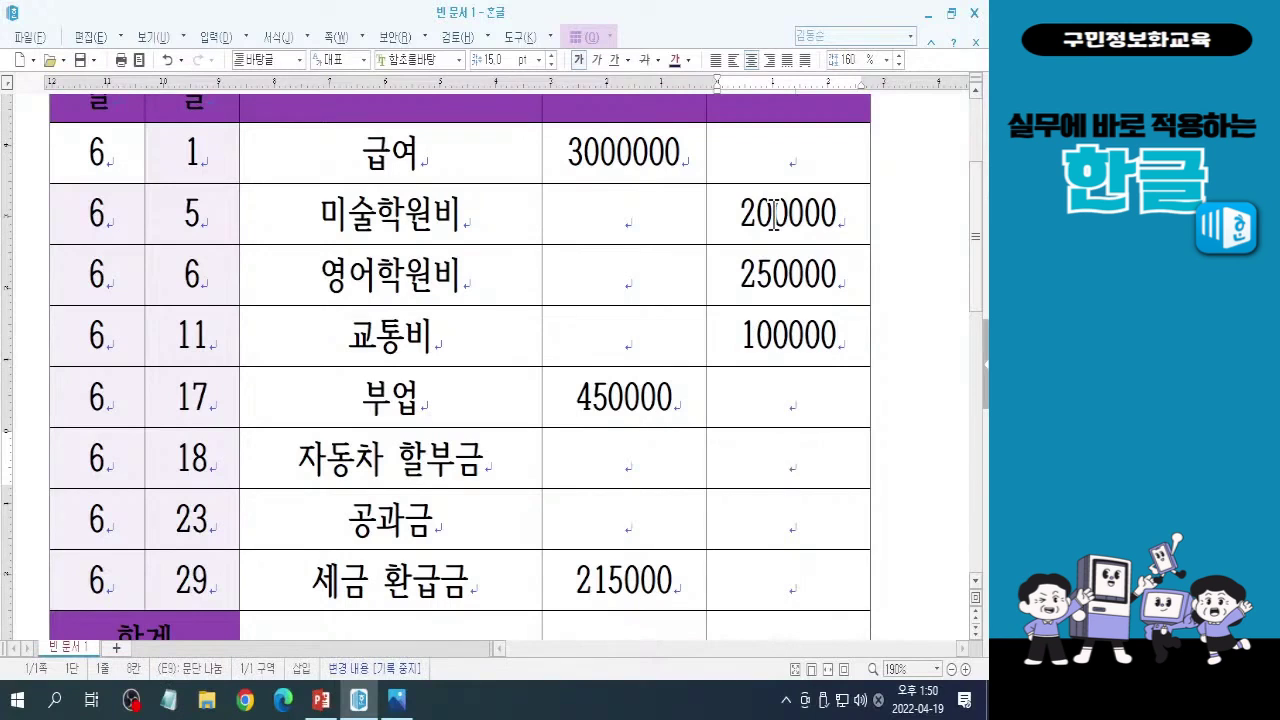
{"action": "type", "text": "356000"}
{"action": "key", "text": "Down"}
{"action": "type", "text": "127000"}
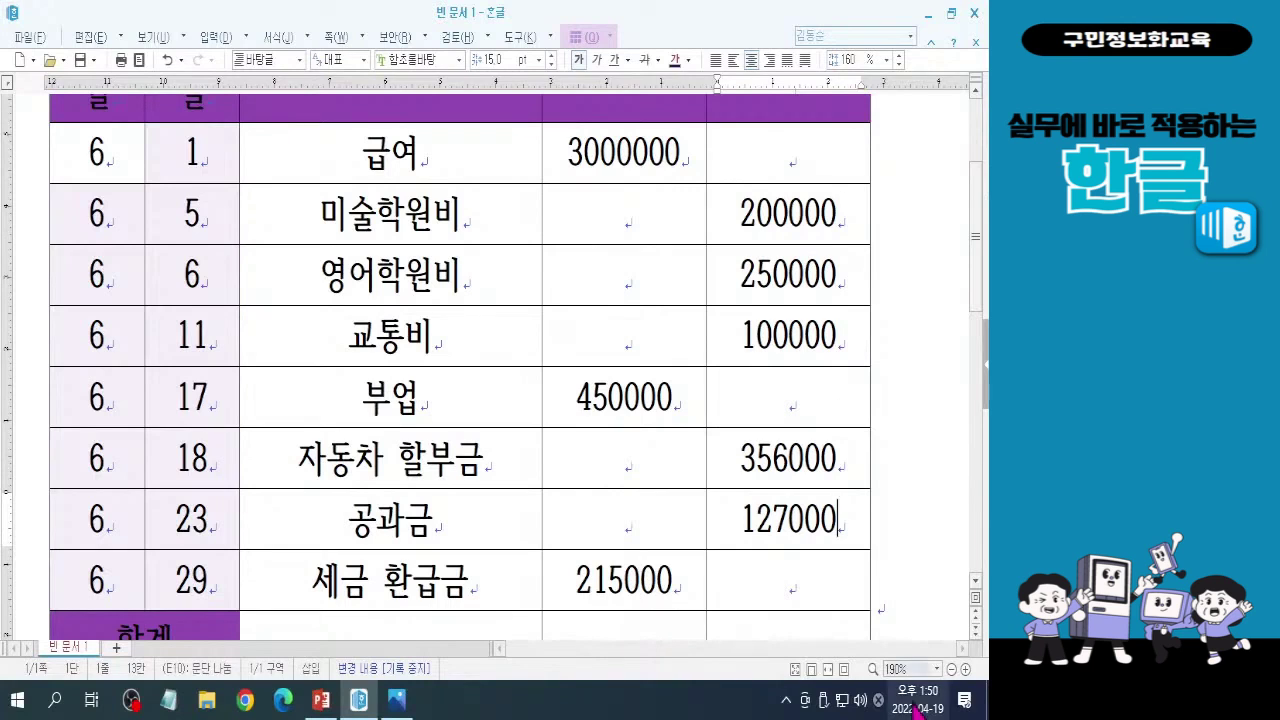
Set the document view to 150% and place the cursor in the empty 내역 cell of the 합계 row.
{"action": "left_click", "coordinate": [966, 669]}
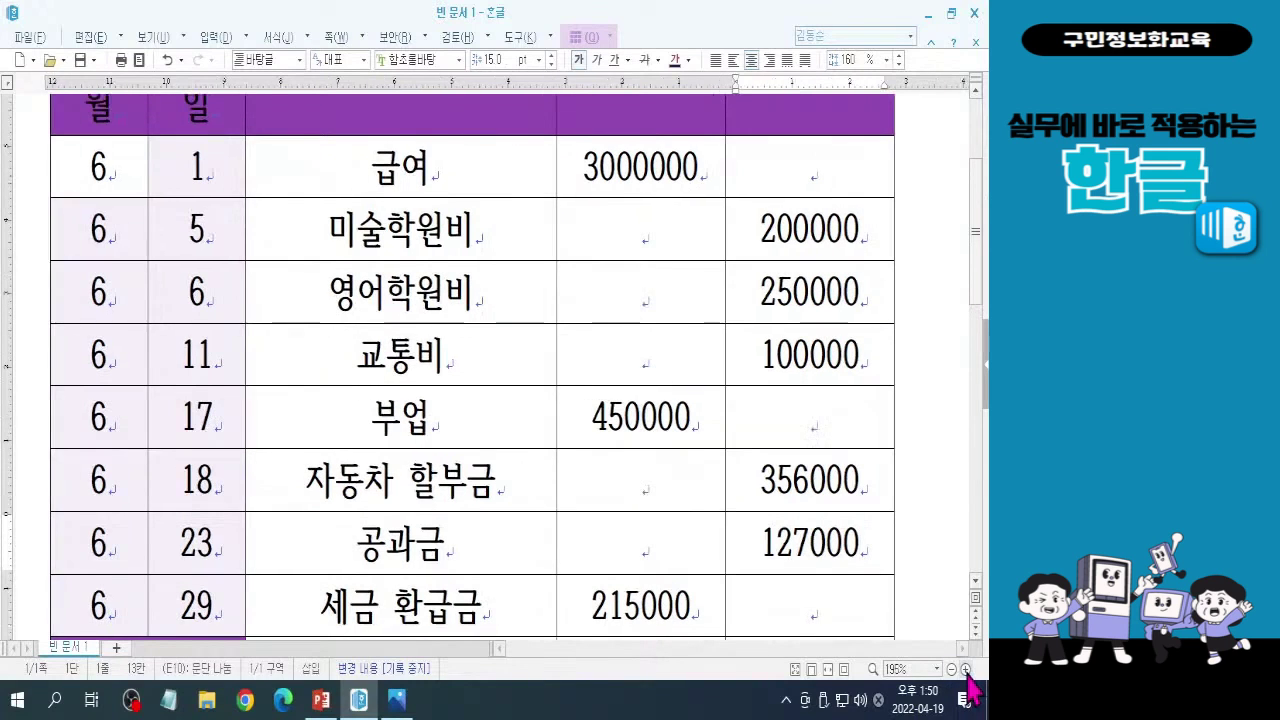
{"action": "left_click", "coordinate": [966, 669]}
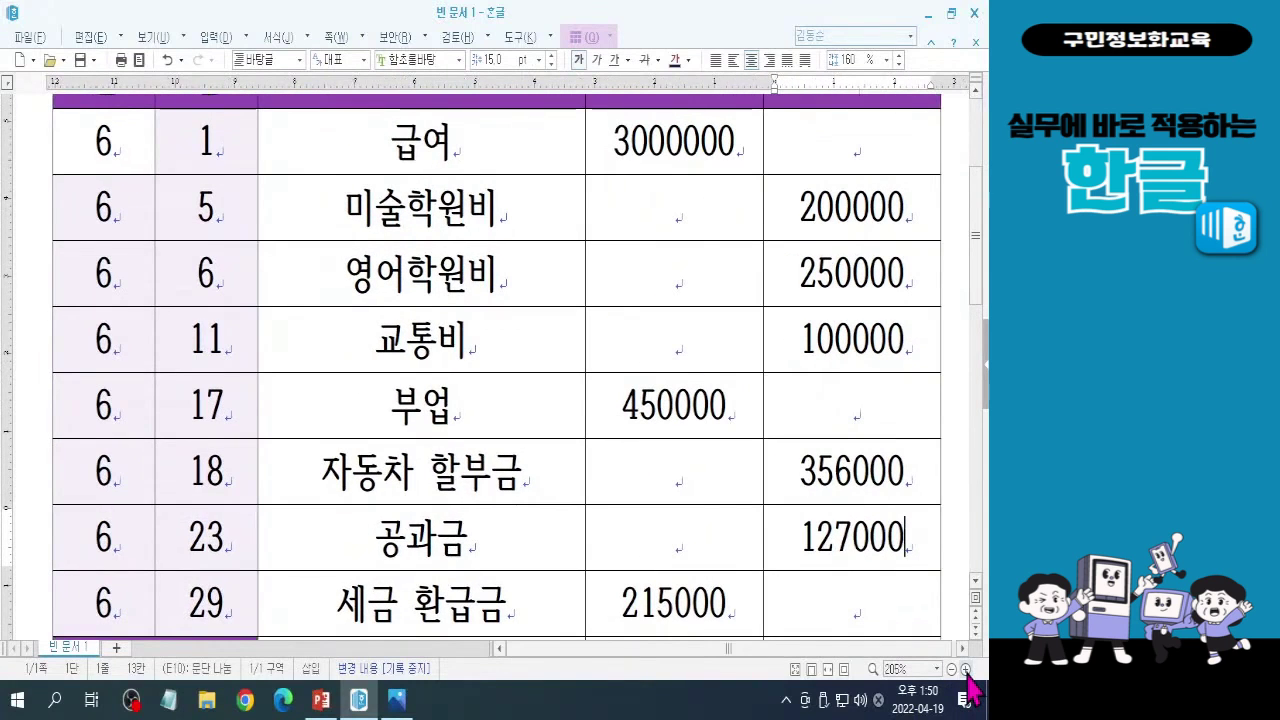
{"action": "left_click", "coordinate": [966, 669]}
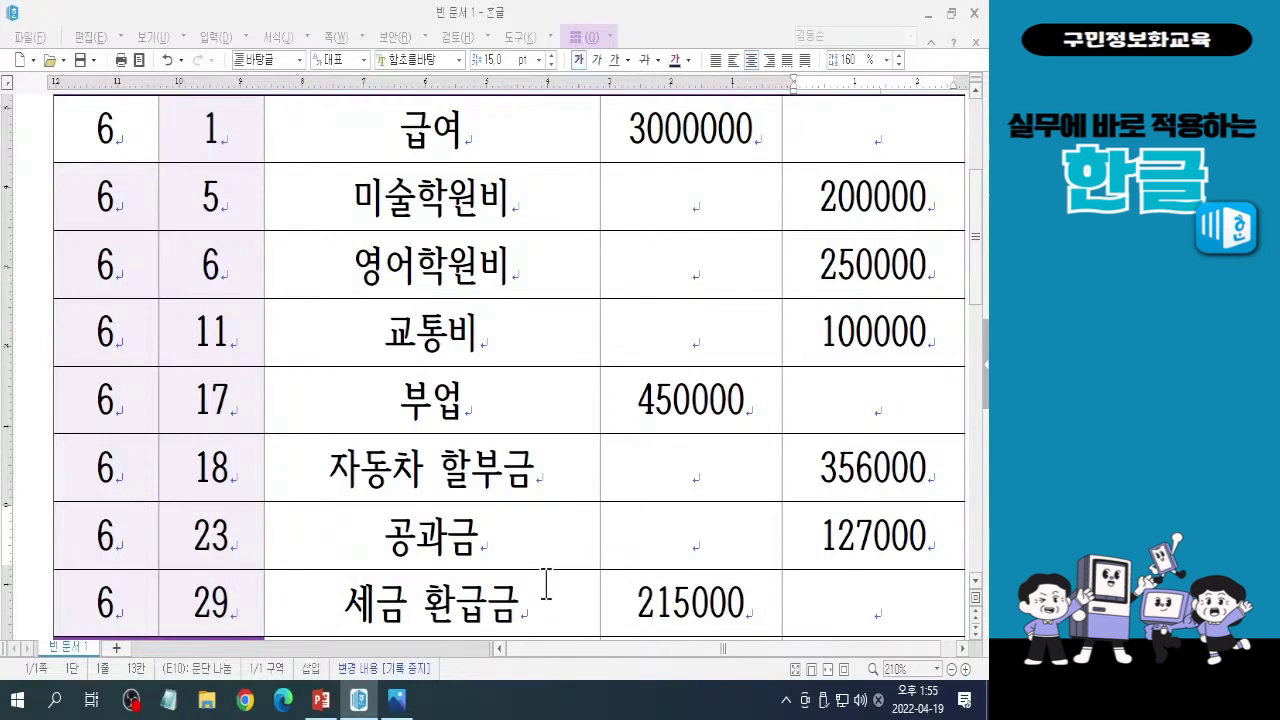
{"action": "scroll", "coordinate": [546, 584], "scroll_direction": "down", "scroll_amount": 3}
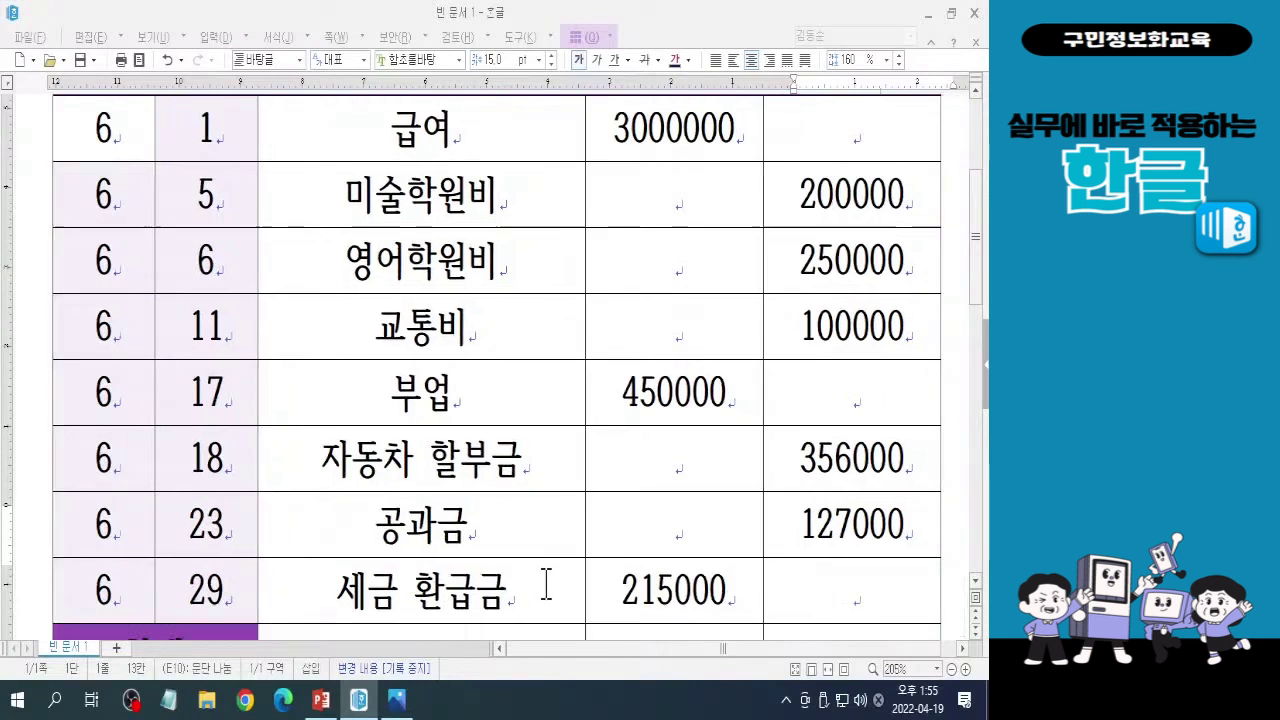
{"action": "scroll", "coordinate": [546, 584], "scroll_direction": "down", "scroll_amount": 4}
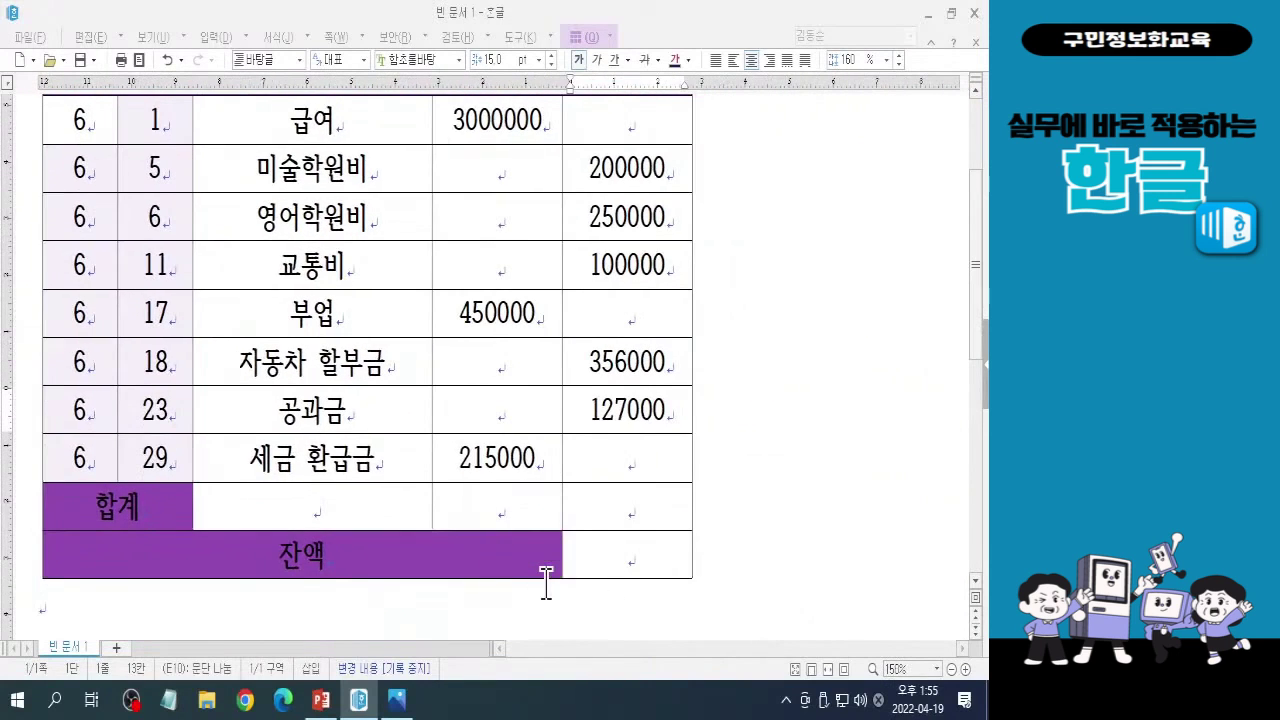
{"action": "scroll", "coordinate": [546, 584], "scroll_direction": "up", "scroll_amount": 3}
{"action": "left_click_drag", "start_coordinate": [980, 282], "coordinate": [980, 314]}
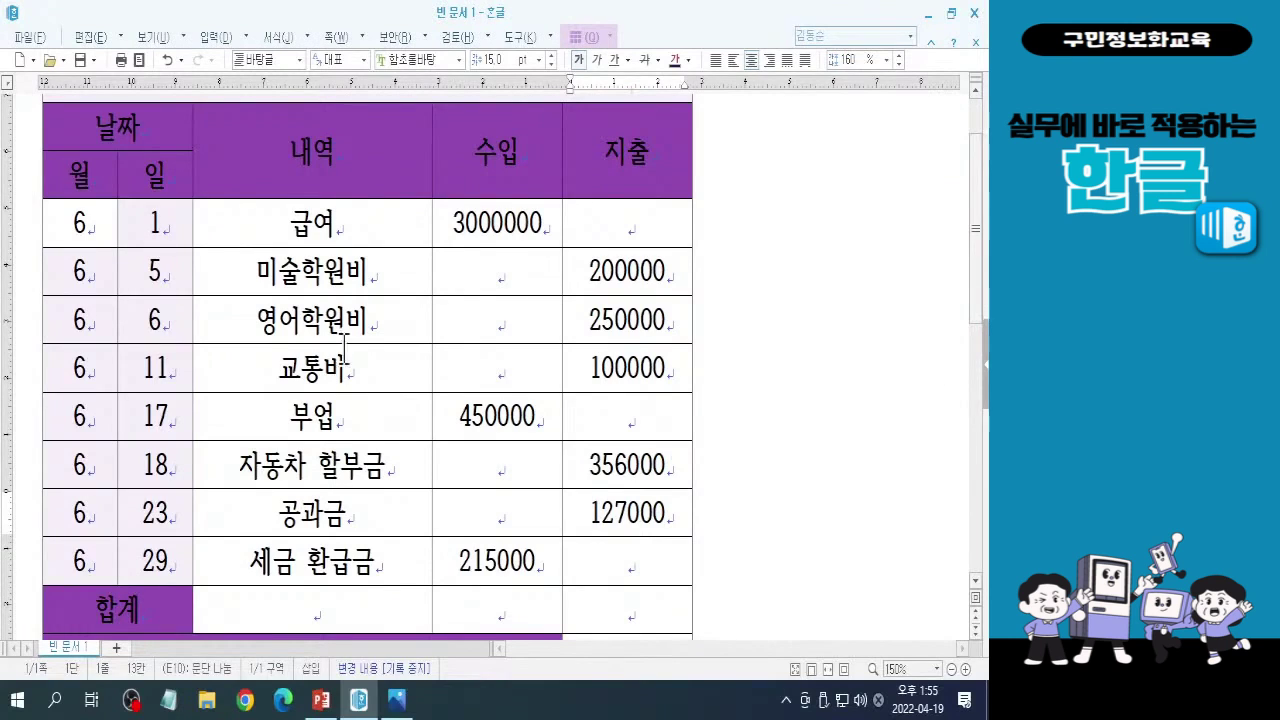
{"action": "left_click", "coordinate": [306, 610]}
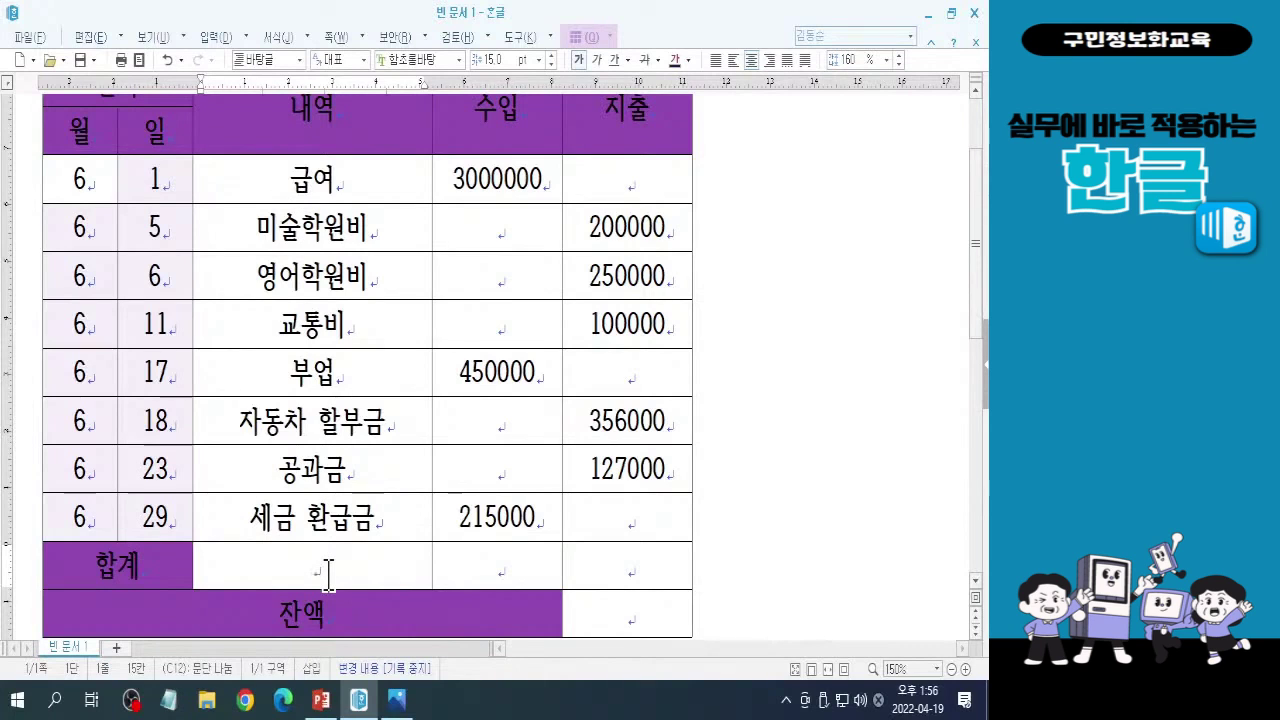
Mark the empty cell beside 합계 with a temporary red X screen annotation and clear it.
{"action": "key", "text": "ctrl"}
{"action": "key", "text": "ctrl"}
{"action": "key", "text": "ctrl+2"}
{"action": "left_click_drag", "start_coordinate": [432, 541], "coordinate": [193, 588]}
{"action": "mouse_move", "coordinate": [193, 541]}
{"action": "left_mouse_down"}
{"action": "mouse_move", "coordinate": [418, 600]}
{"action": "mouse_move", "coordinate": [434, 588]}
{"action": "left_mouse_up"}
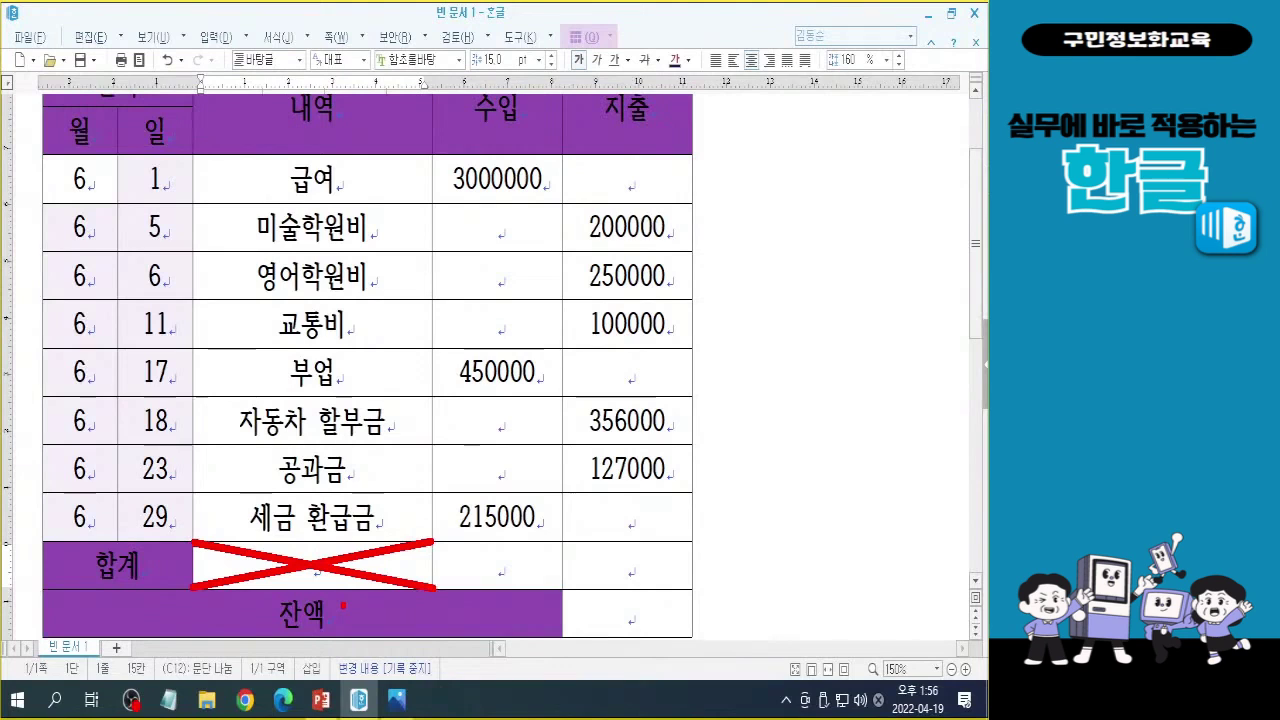
{"action": "key", "text": "Escape"}
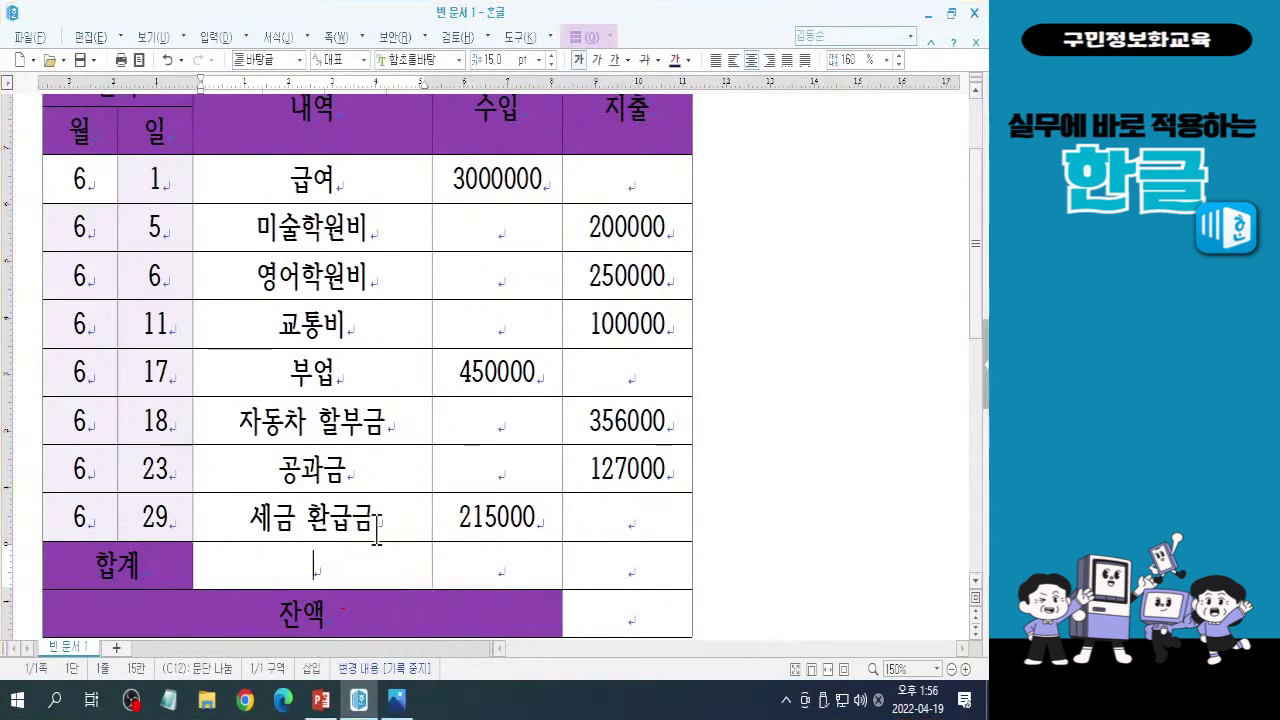
{"action": "key", "text": "ctrl"}
{"action": "key", "text": "ctrl"}
{"action": "key", "text": "ctrl"}
{"action": "right_click", "coordinate": [316, 562]}
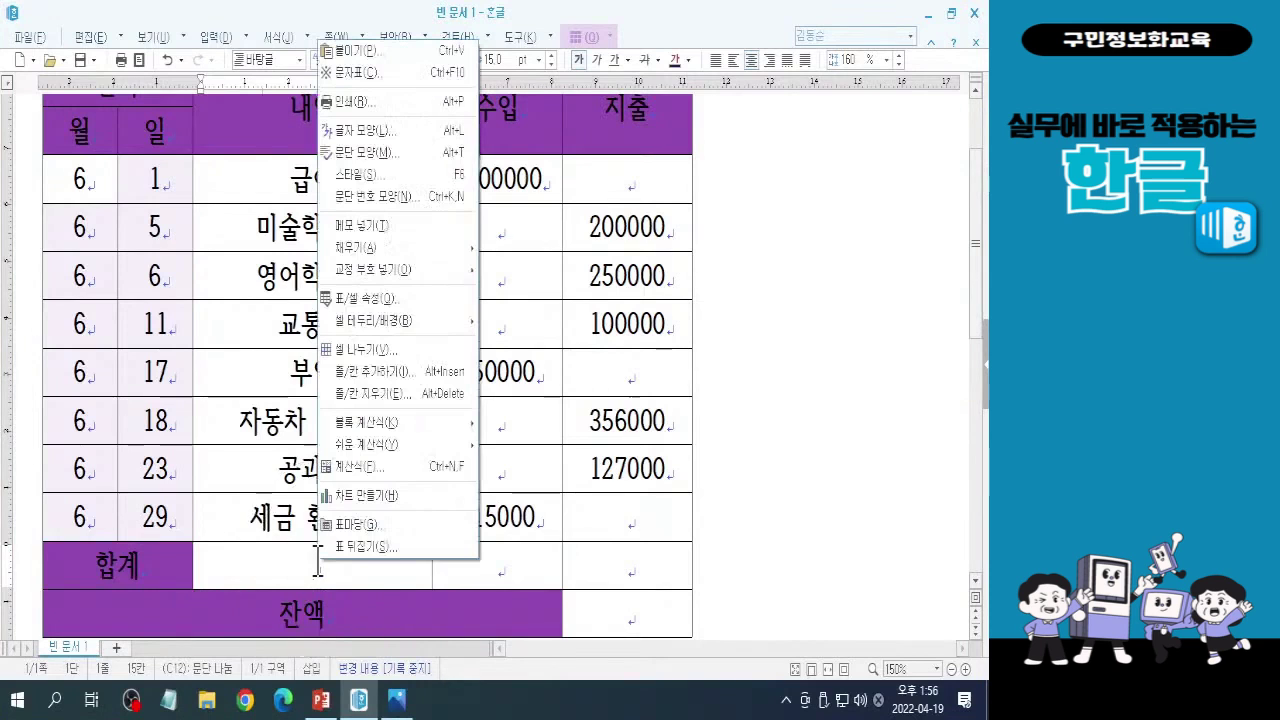
{"action": "key", "text": "ctrl"}
{"action": "key", "text": "ctrl"}
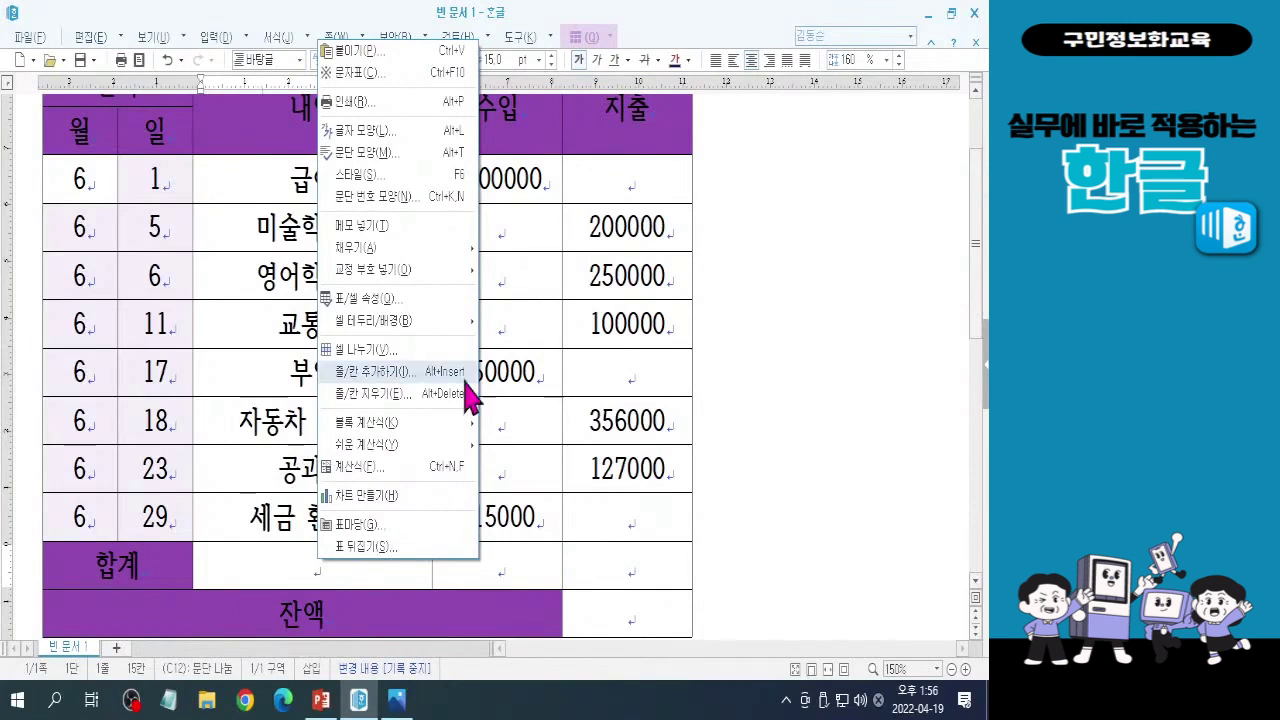
{"action": "mouse_move", "coordinate": [414, 322]}
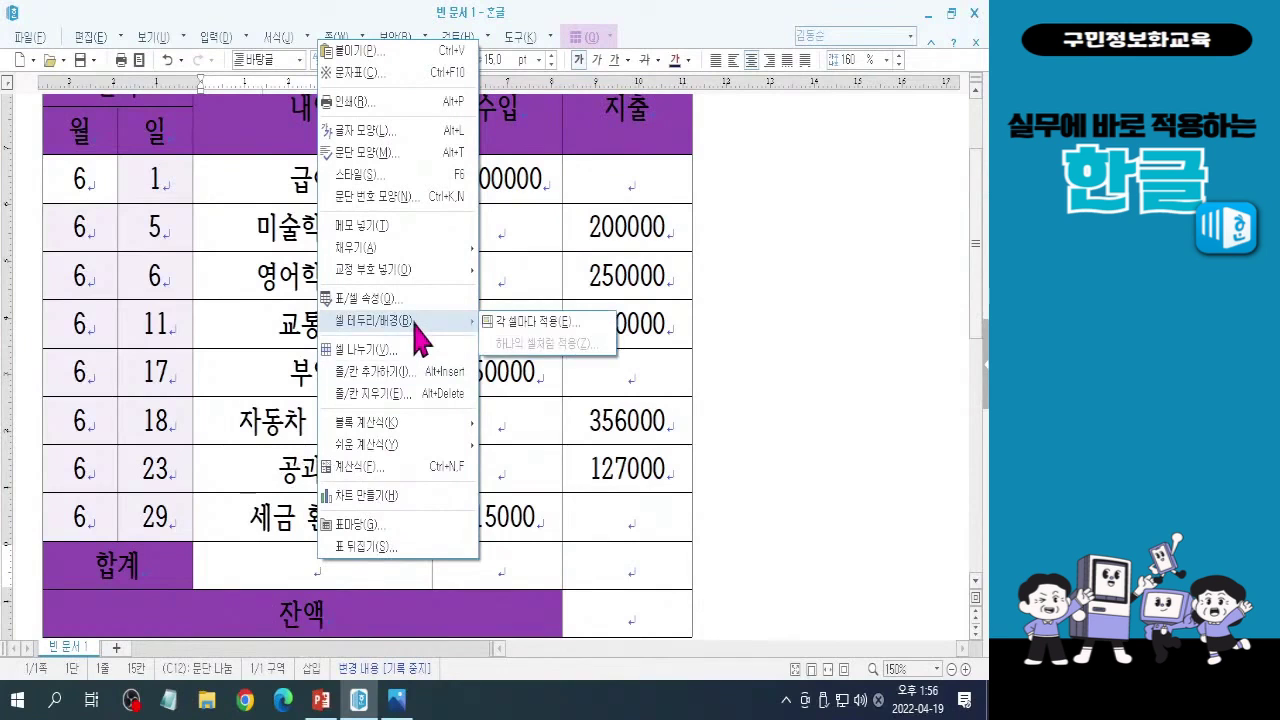
{"action": "left_click", "coordinate": [527, 334]}
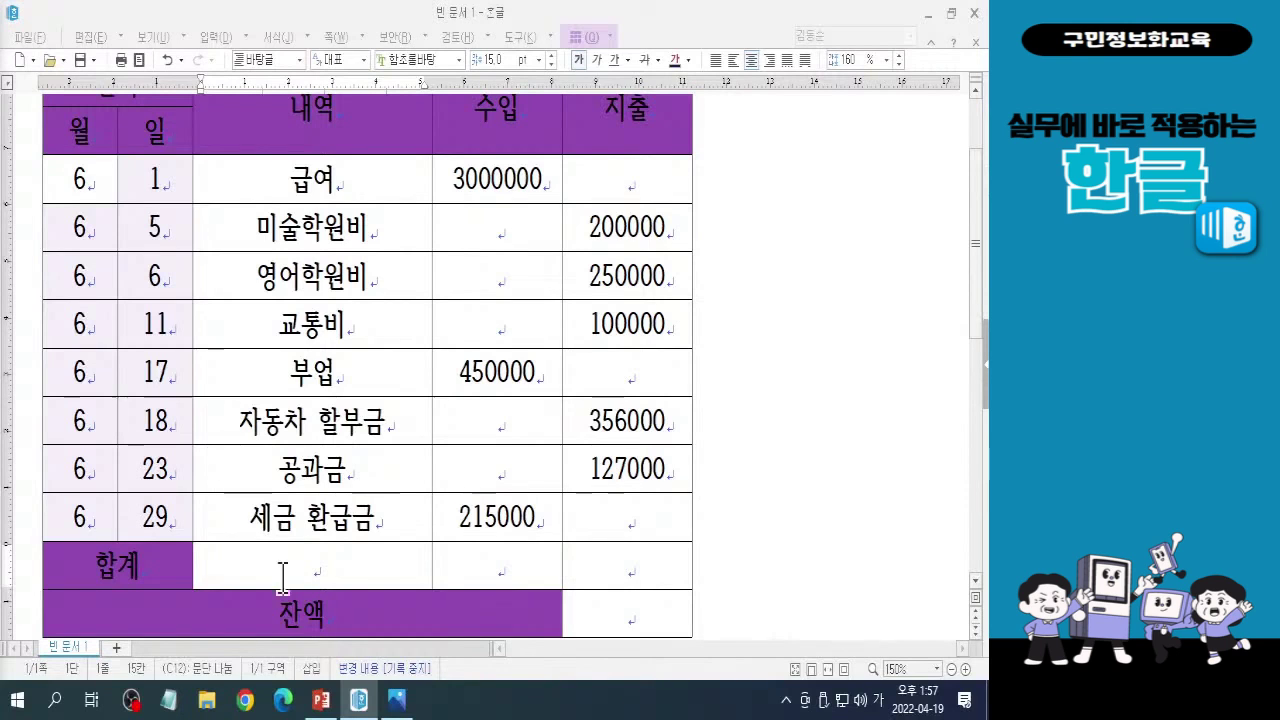
Add both crossing diagonal lines to the empty 내역 cell of the 합계 row through its 셀 테두리/배경 settings, for the selected cell only.
{"action": "right_click", "coordinate": [464, 577]}
{"action": "mouse_move", "coordinate": [440, 325]}
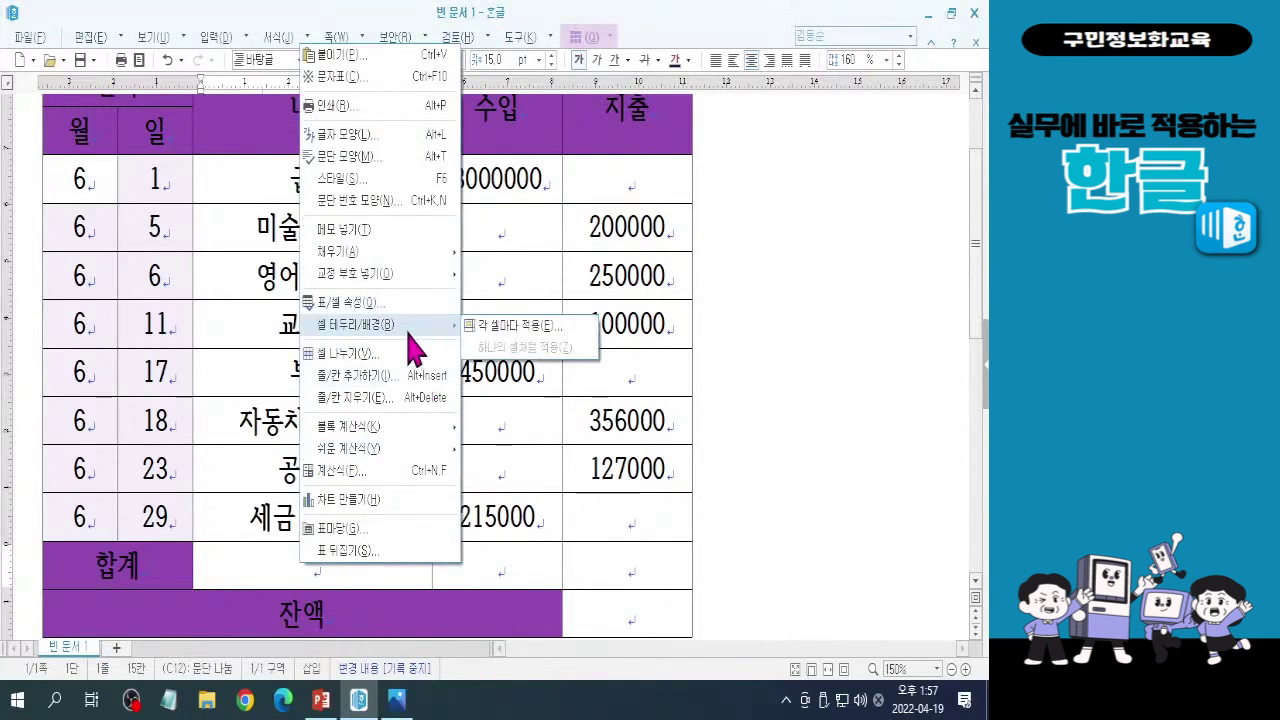
{"action": "left_click", "coordinate": [512, 326]}
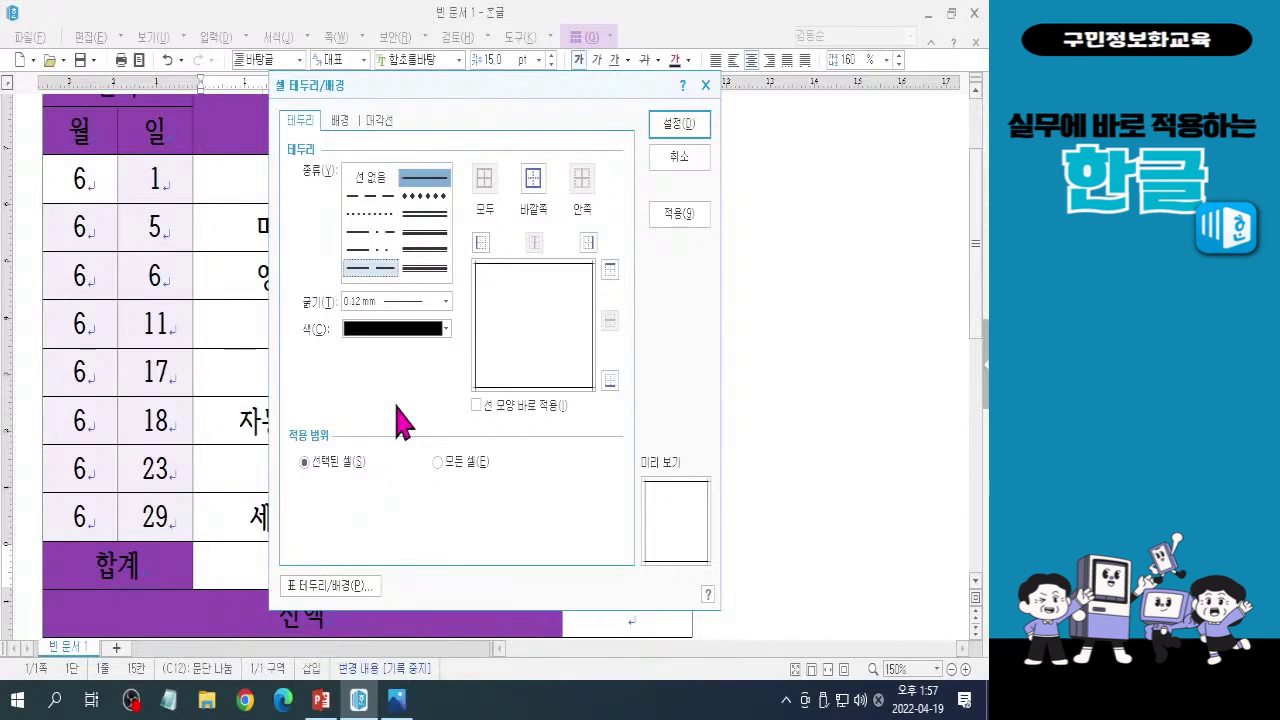
{"action": "left_click", "coordinate": [380, 124]}
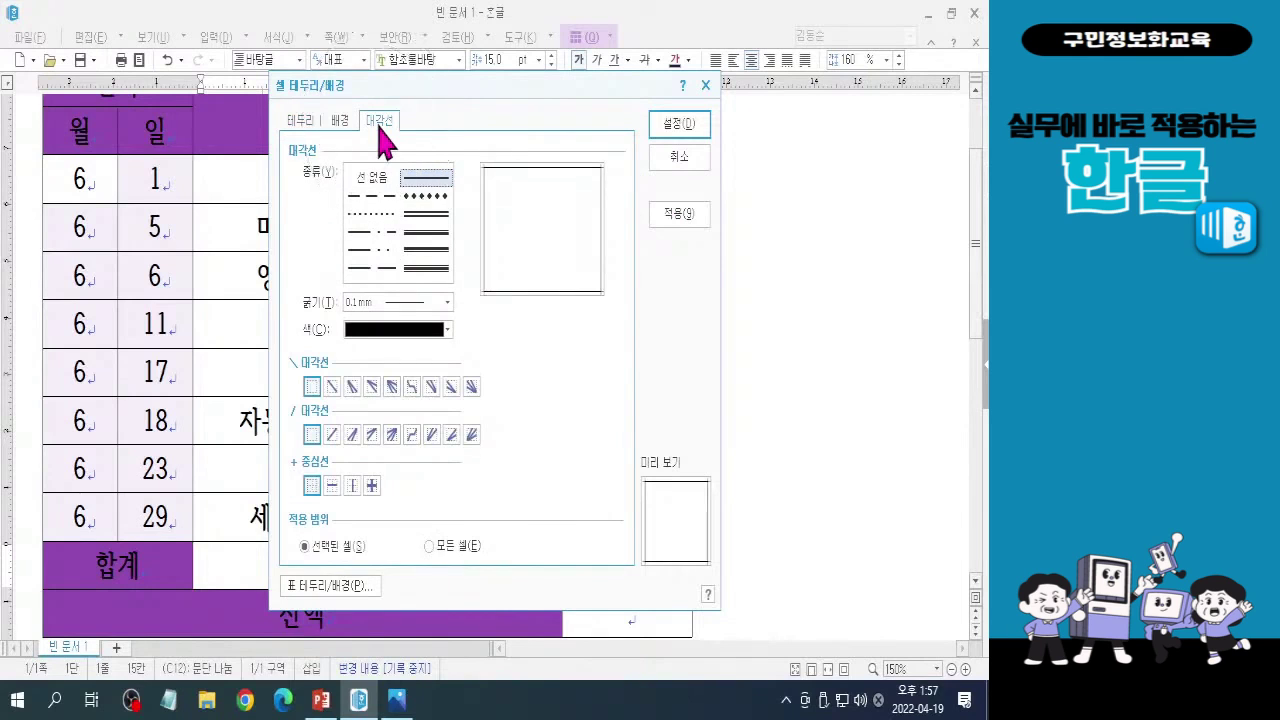
{"action": "left_click", "coordinate": [380, 140]}
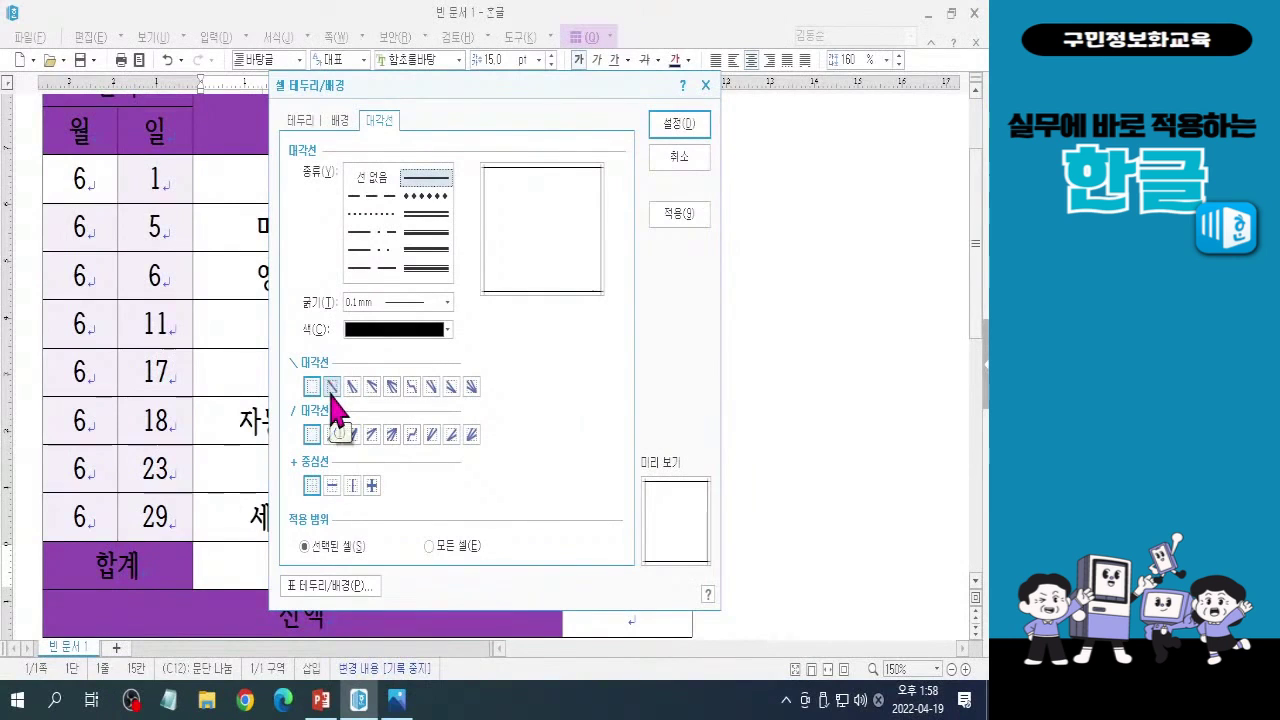
{"action": "left_click", "coordinate": [332, 390]}
{"action": "left_click", "coordinate": [333, 434]}
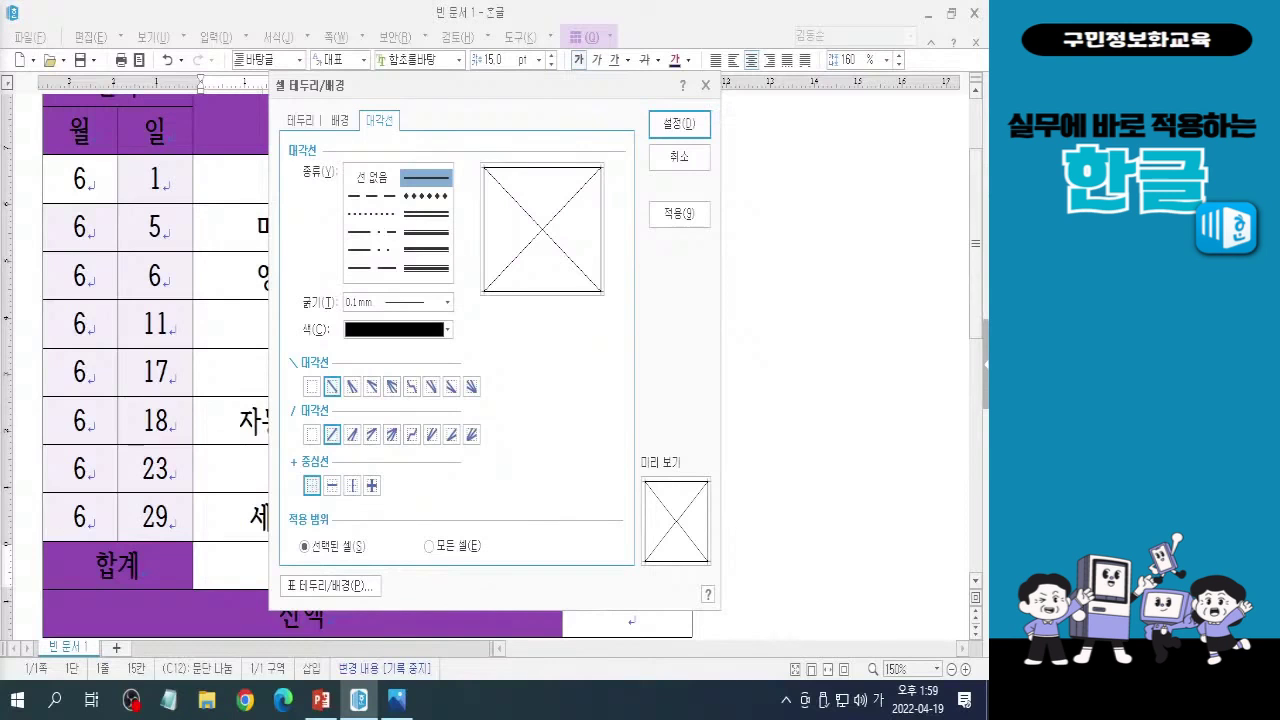
{"action": "left_click", "coordinate": [672, 125]}
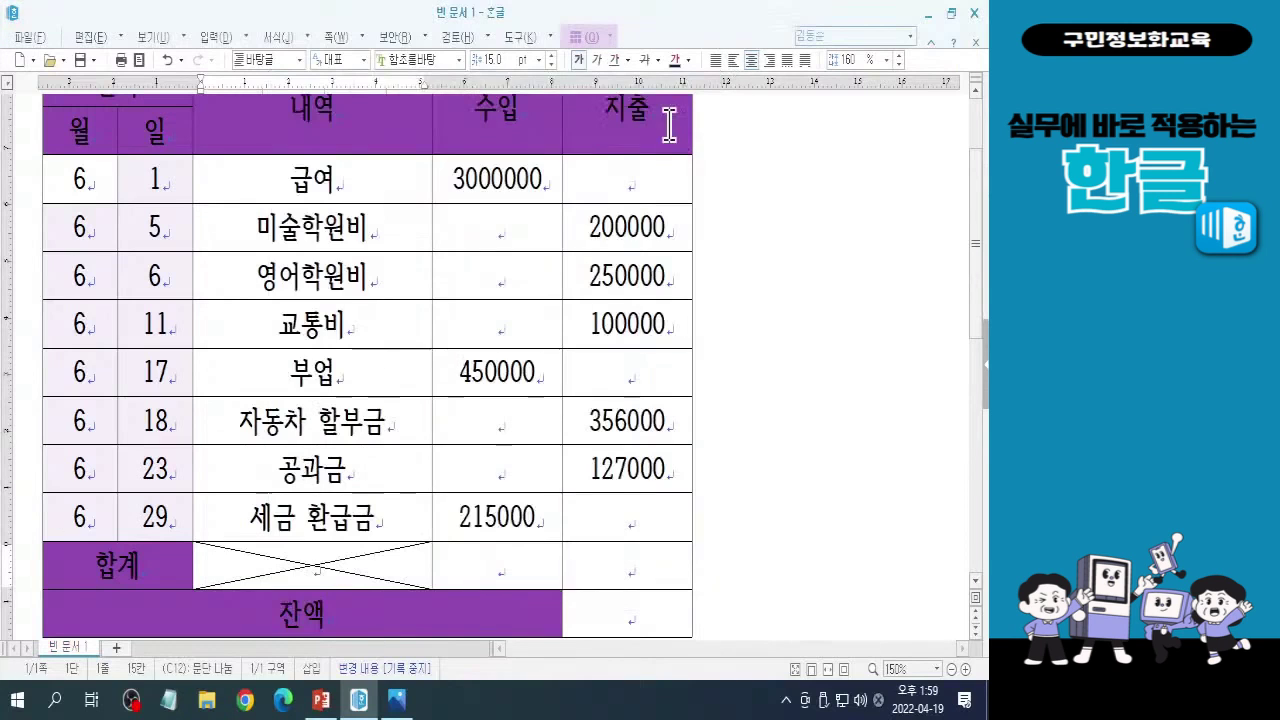
{"action": "left_click", "coordinate": [328, 565]}
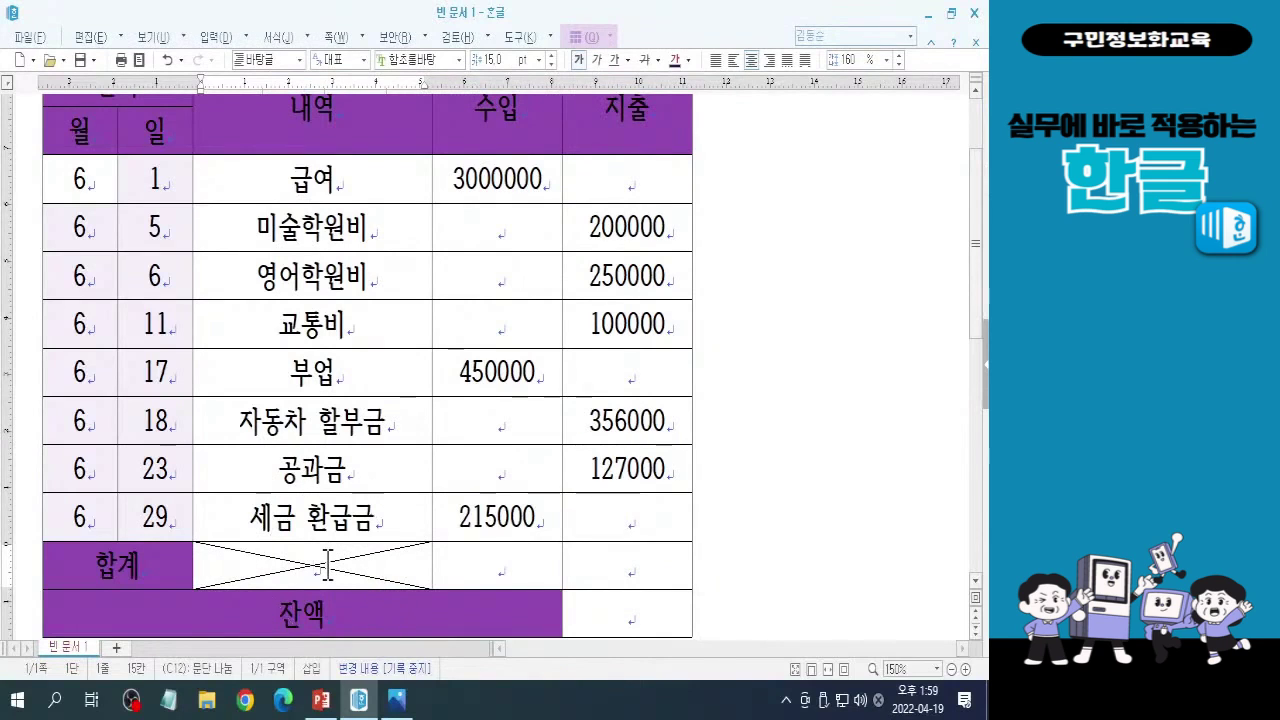
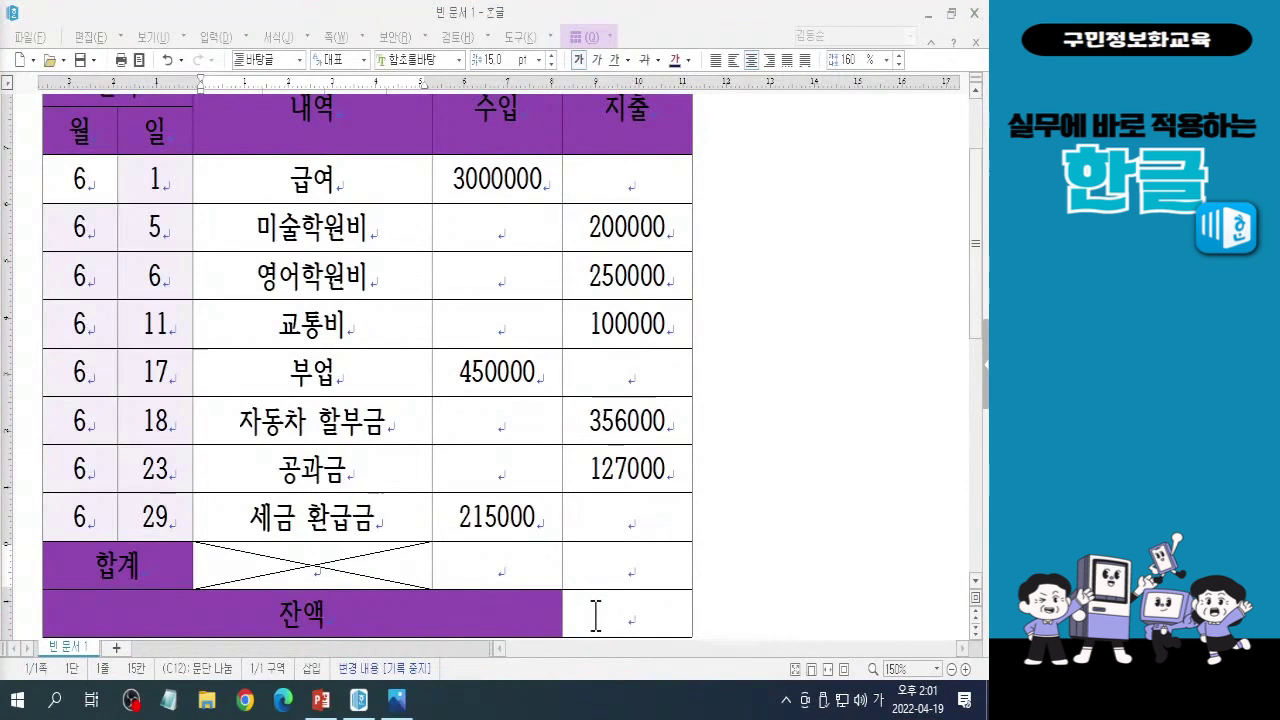
Calculate the 수입 total in the 합계 row with the easy formula 세로 합계.
{"action": "left_click", "coordinate": [492, 566]}
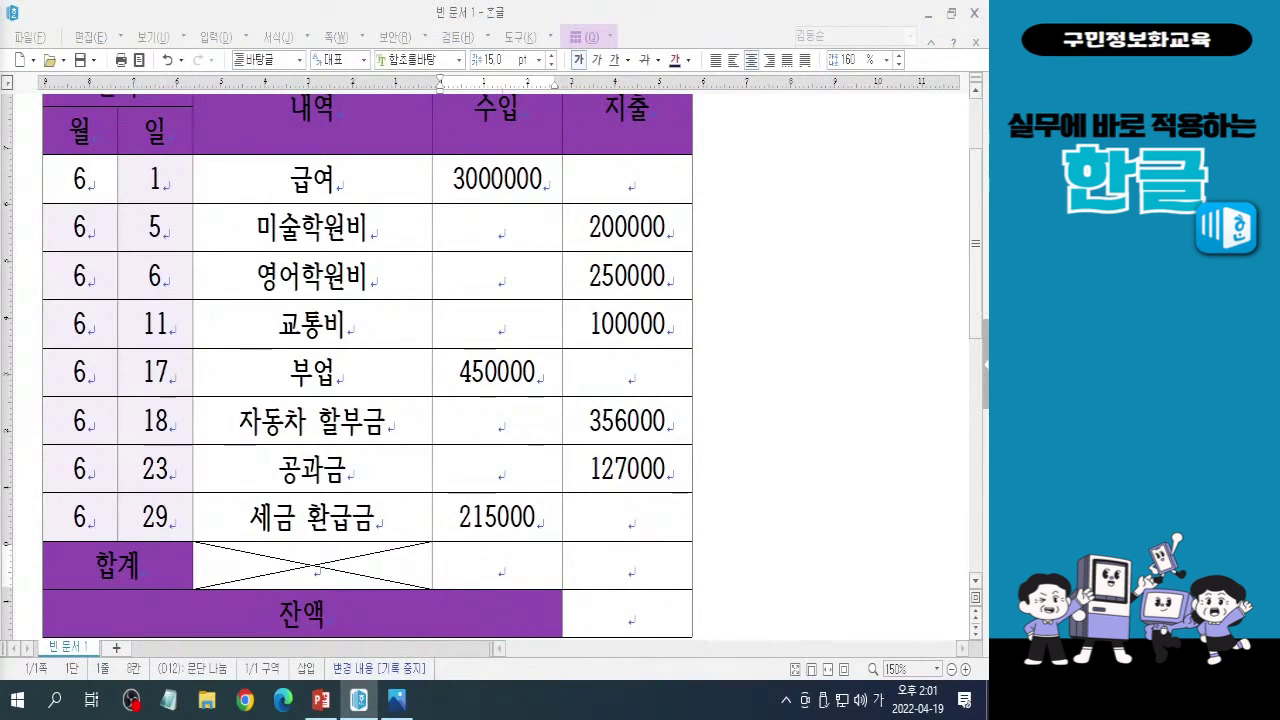
{"action": "left_click", "coordinate": [587, 42]}
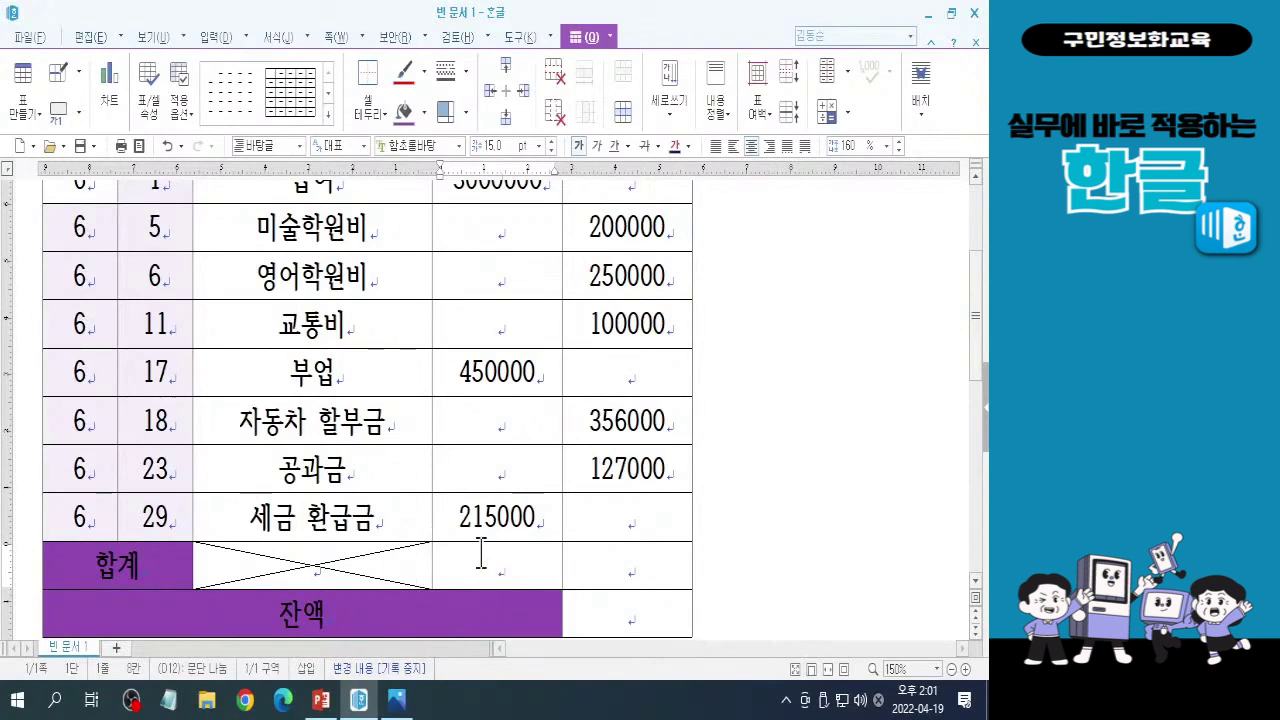
{"action": "left_click", "coordinate": [848, 114]}
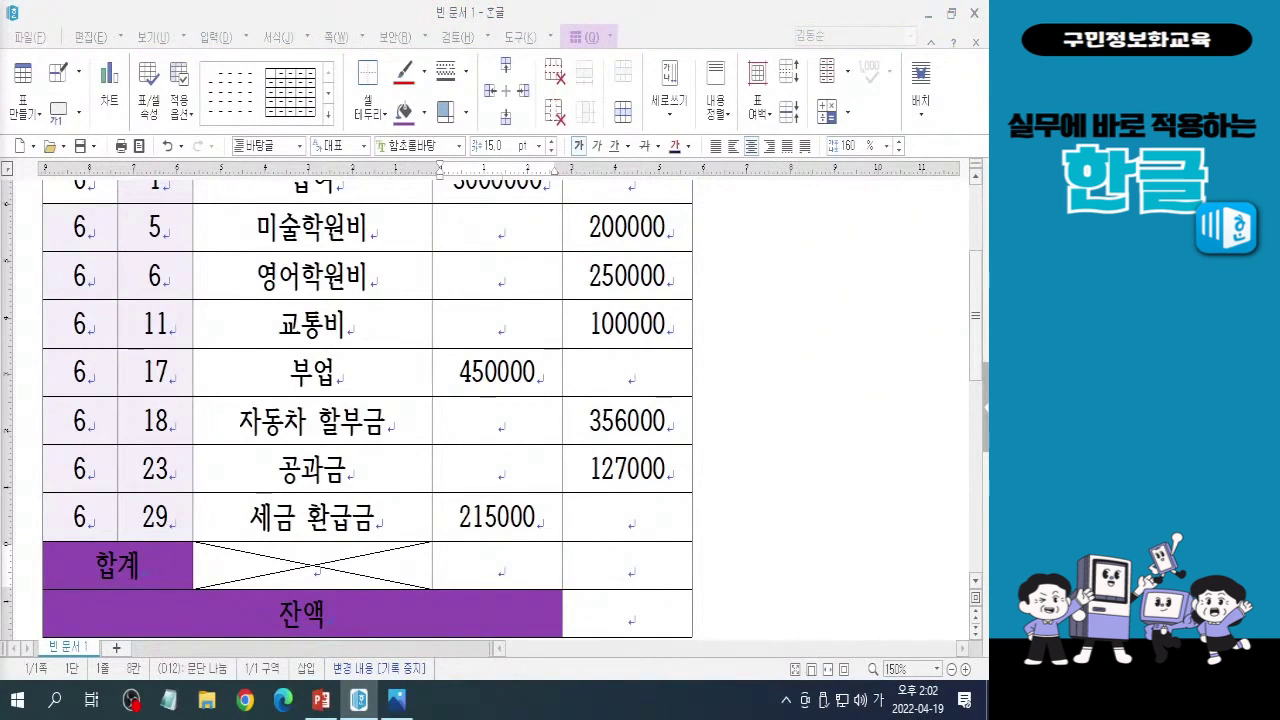
{"action": "left_click", "coordinate": [845, 112]}
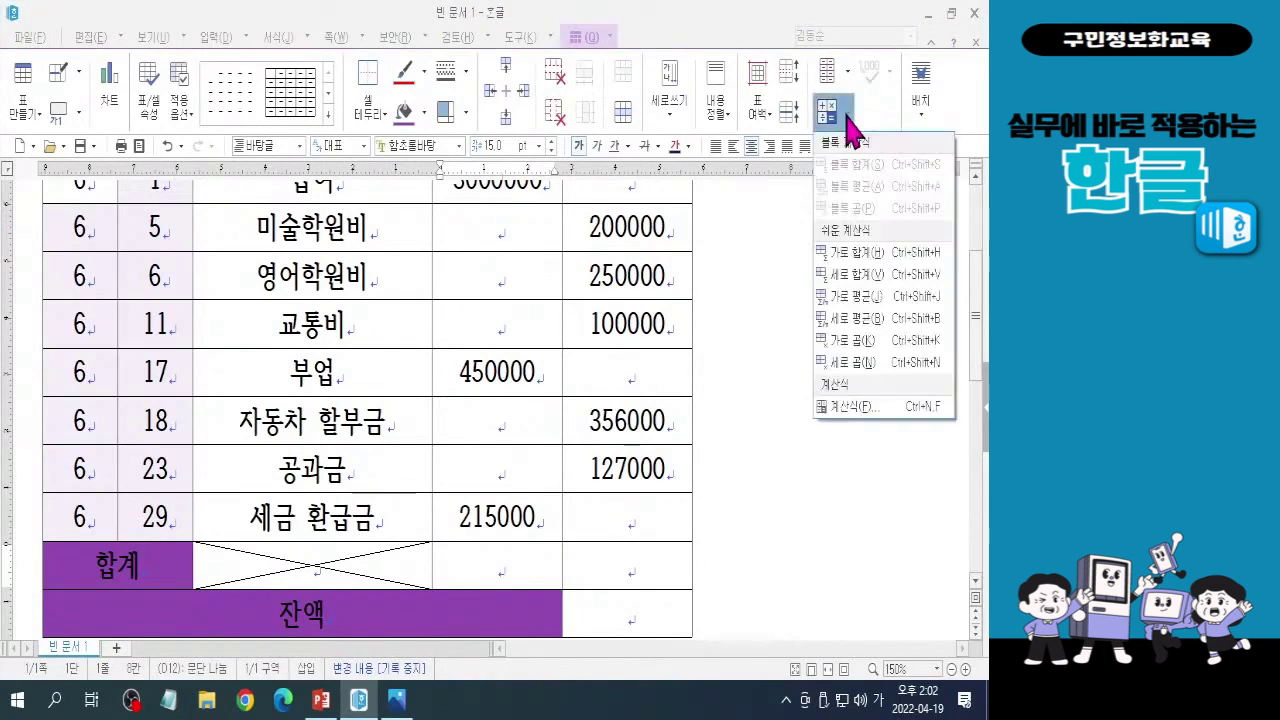
{"action": "left_click", "coordinate": [880, 274]}
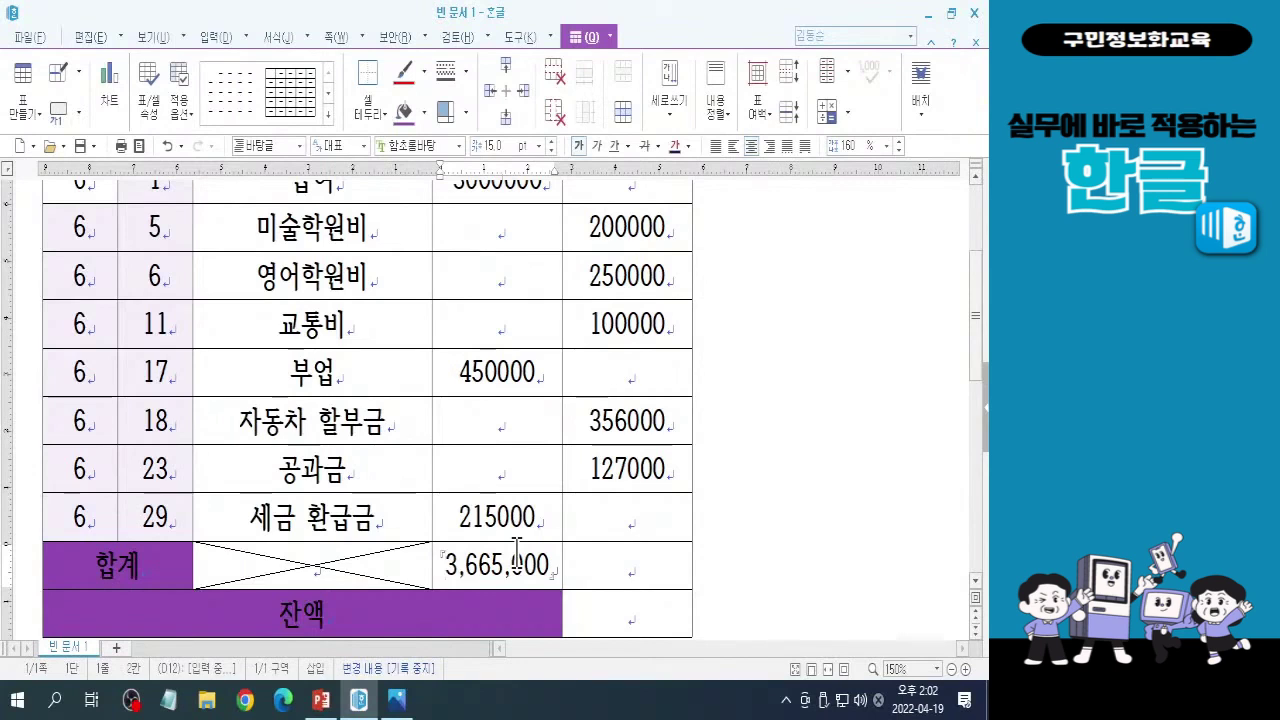
Calculate the 지출 total with 블록 합계 over the column from the 급여 row through the 합계 row, and deselect the cells.
{"action": "left_click_drag", "start_coordinate": [982, 372], "coordinate": [986, 357]}
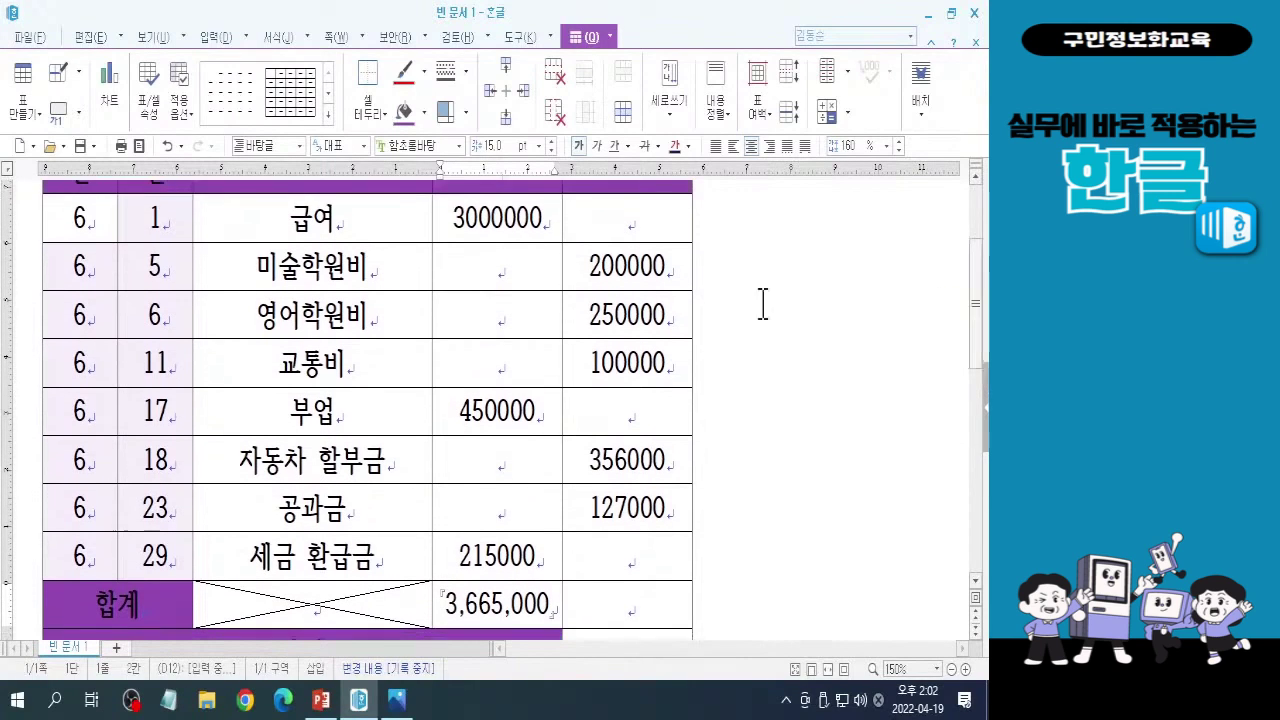
{"action": "scroll", "coordinate": [622, 228], "scroll_direction": "up", "scroll_amount": 1}
{"action": "key", "text": "ctrl"}
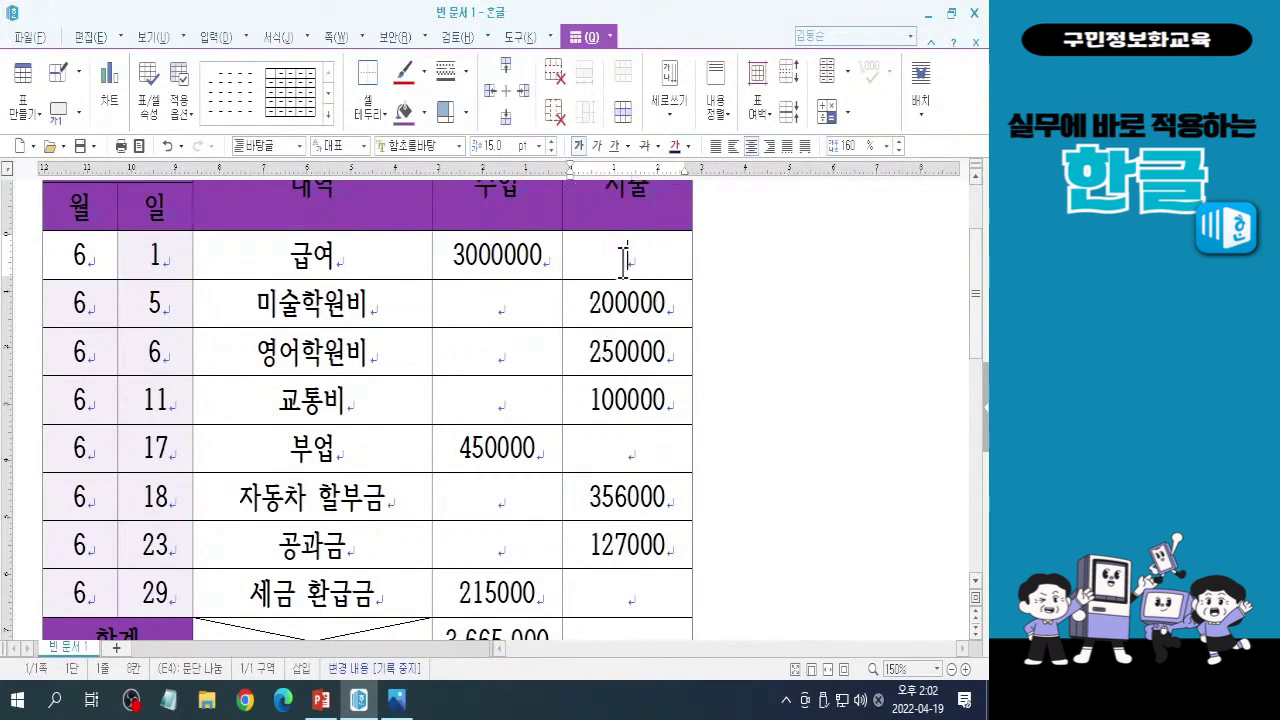
{"action": "left_click_drag", "start_coordinate": [623, 257], "coordinate": [623, 620]}
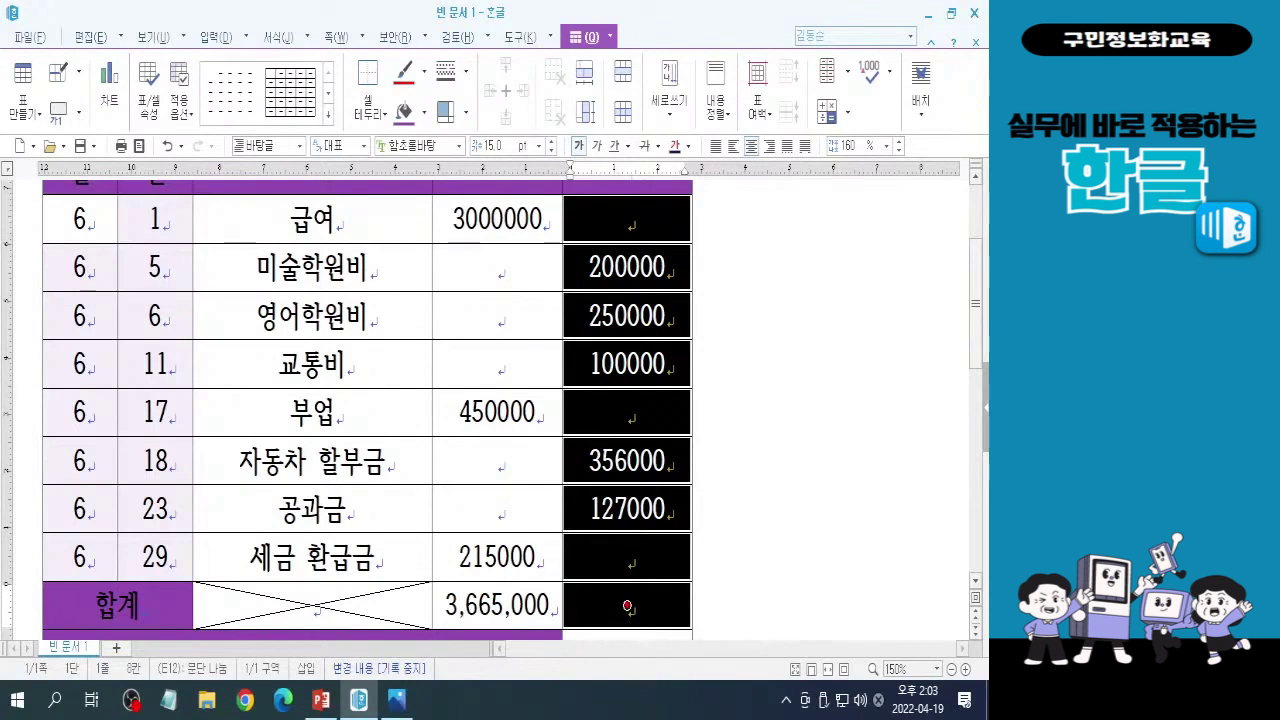
{"action": "key", "text": "ctrl+shift+s"}
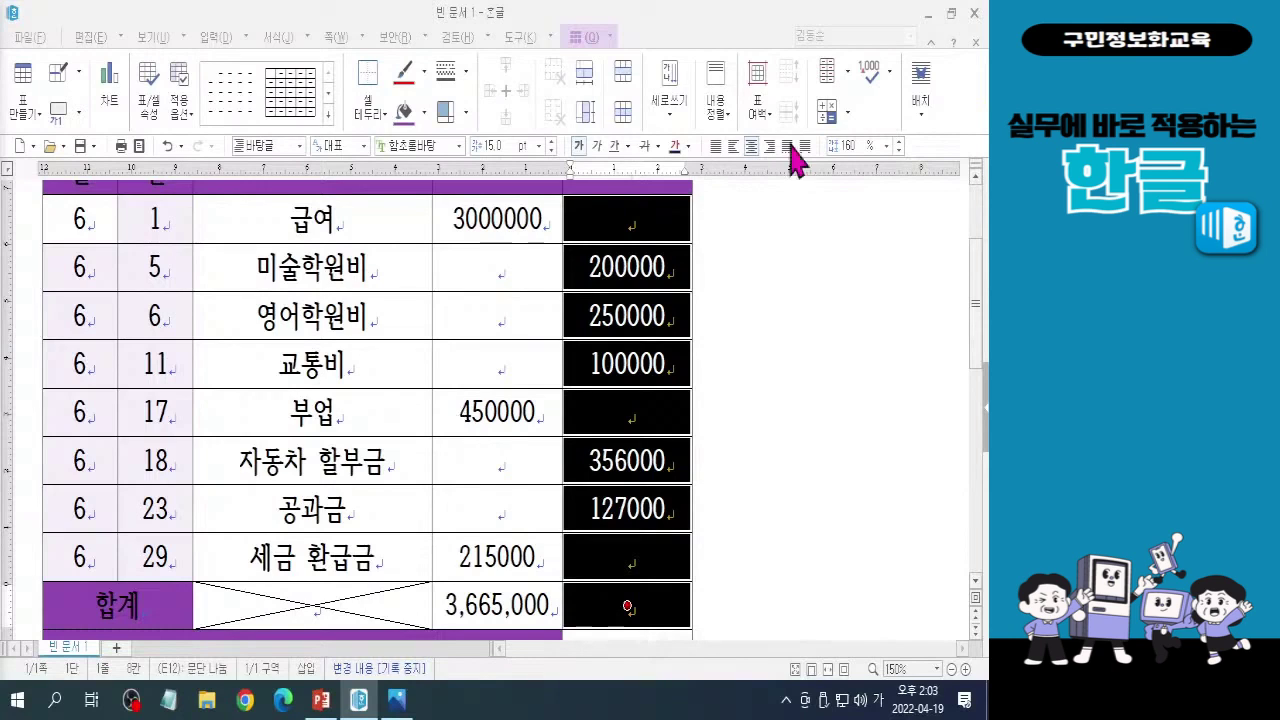
{"action": "left_click", "coordinate": [847, 114]}
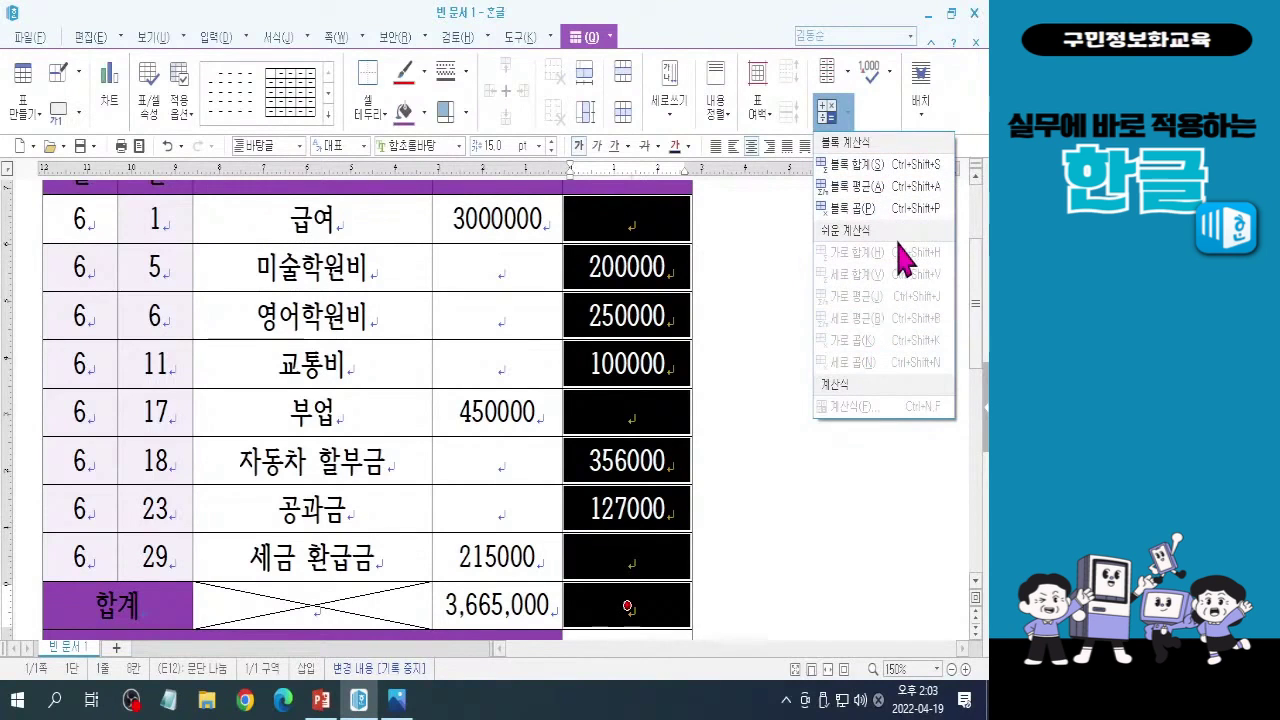
{"action": "left_click", "coordinate": [852, 165]}
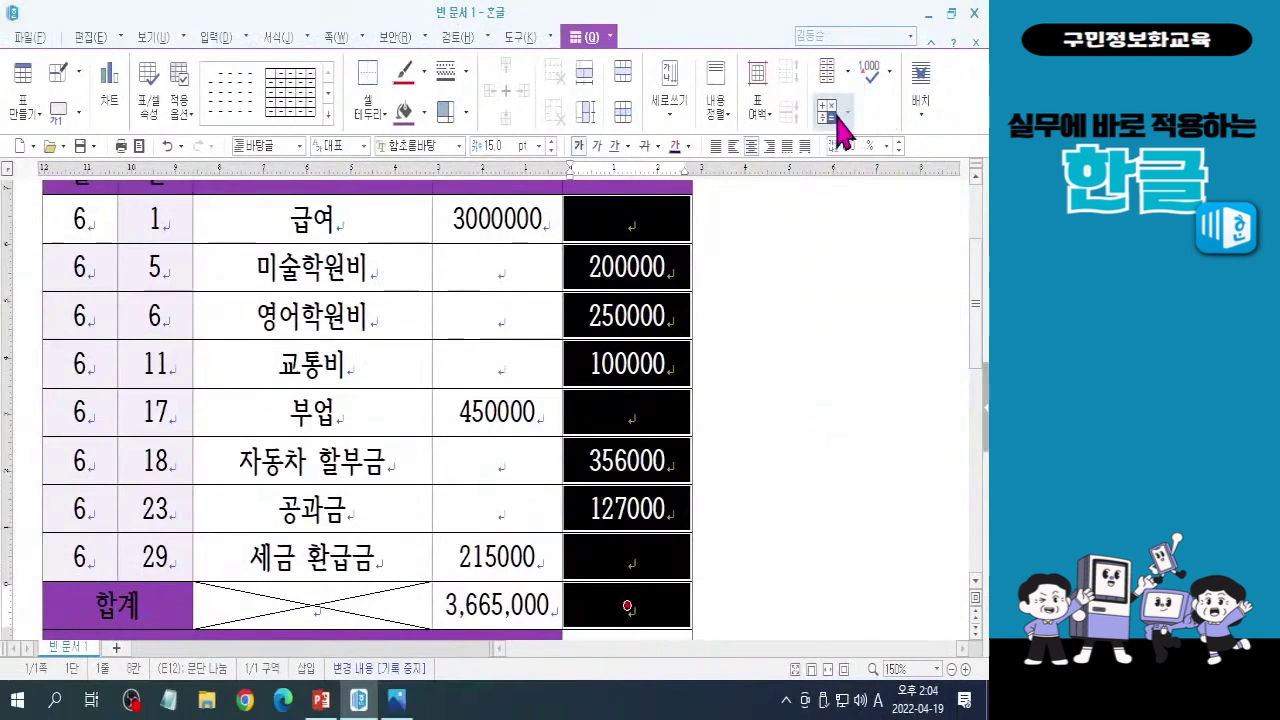
{"action": "left_click", "coordinate": [835, 113]}
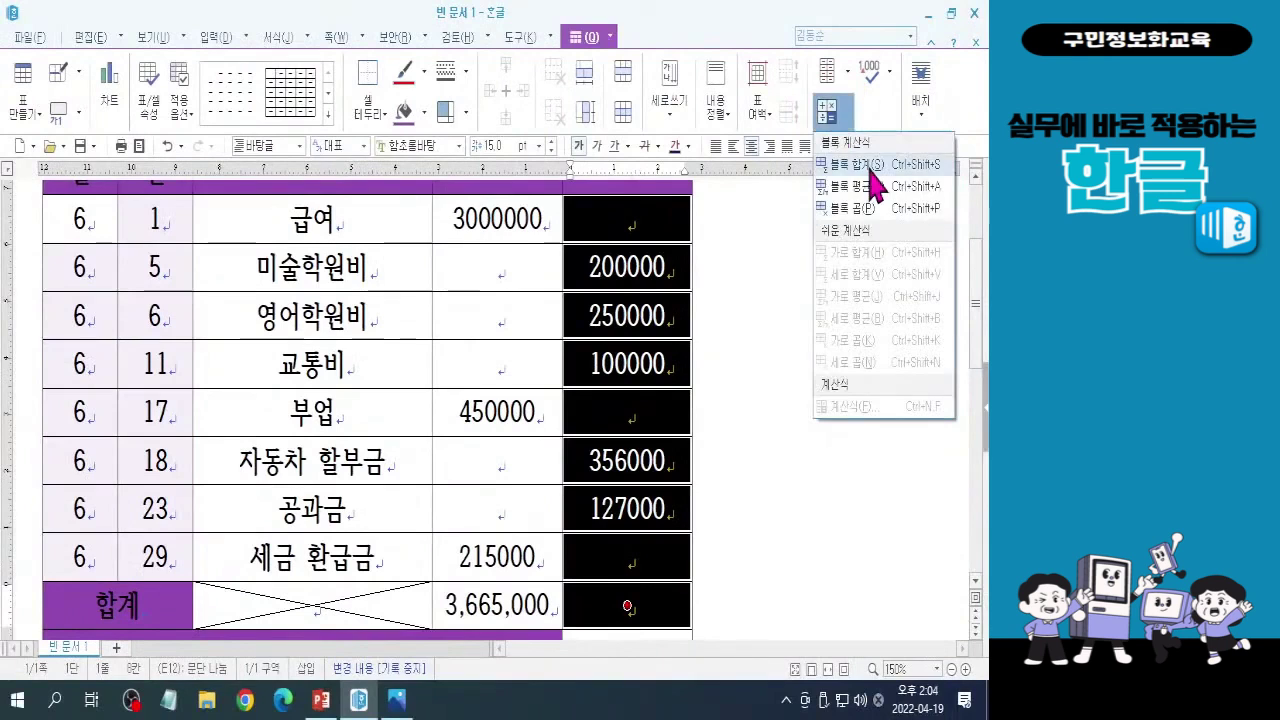
{"action": "left_click", "coordinate": [868, 165]}
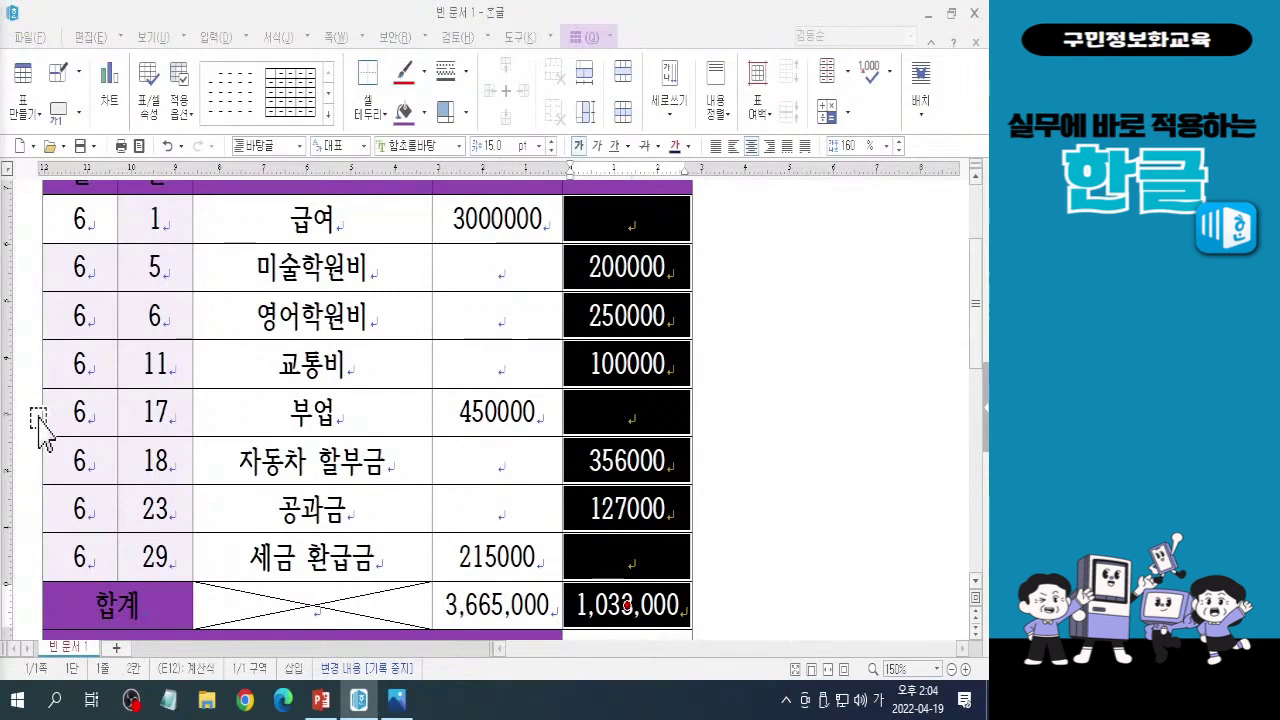
{"action": "left_click", "coordinate": [810, 557]}
{"action": "left_click", "coordinate": [809, 534]}
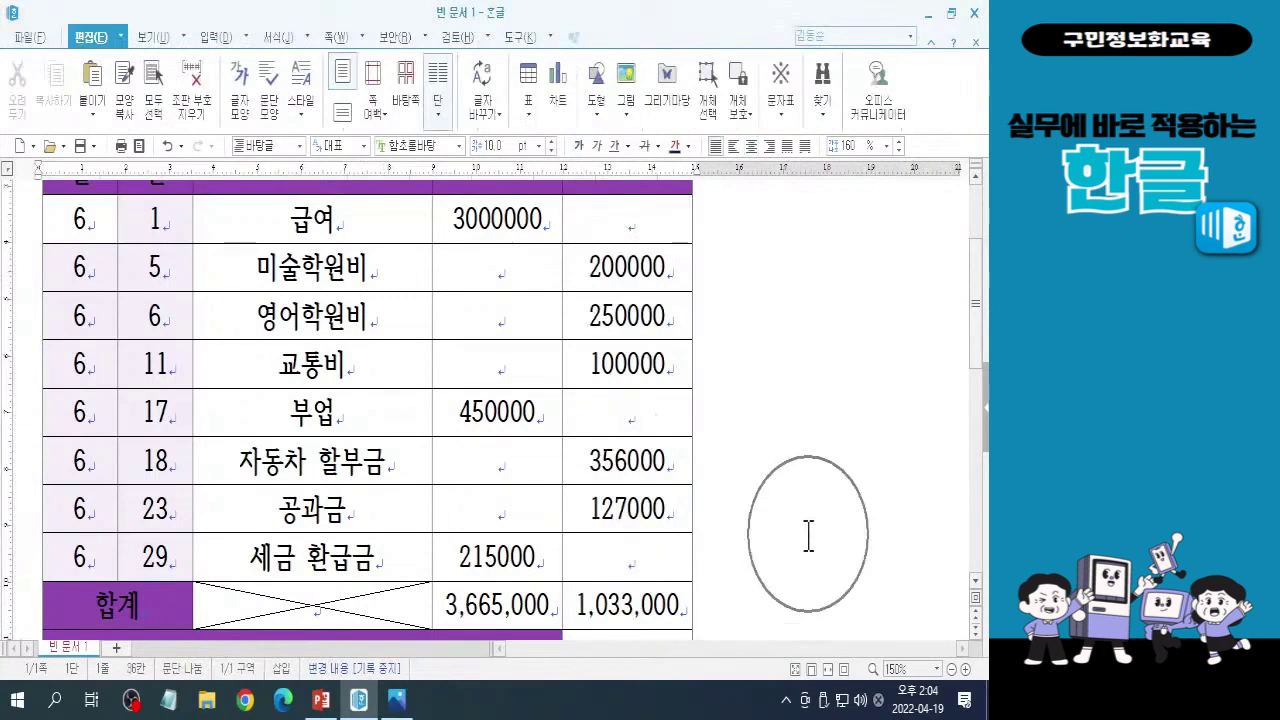
{"action": "left_click", "coordinate": [809, 535]}
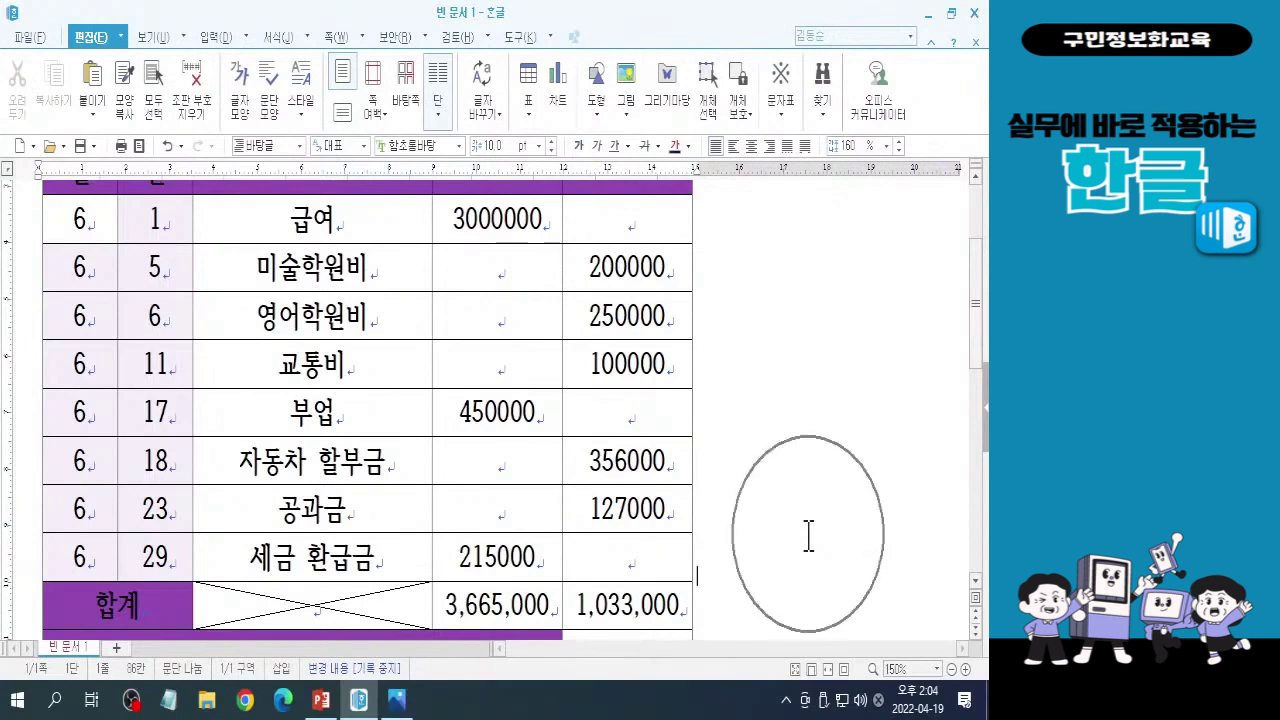
{"action": "left_click", "coordinate": [809, 535]}
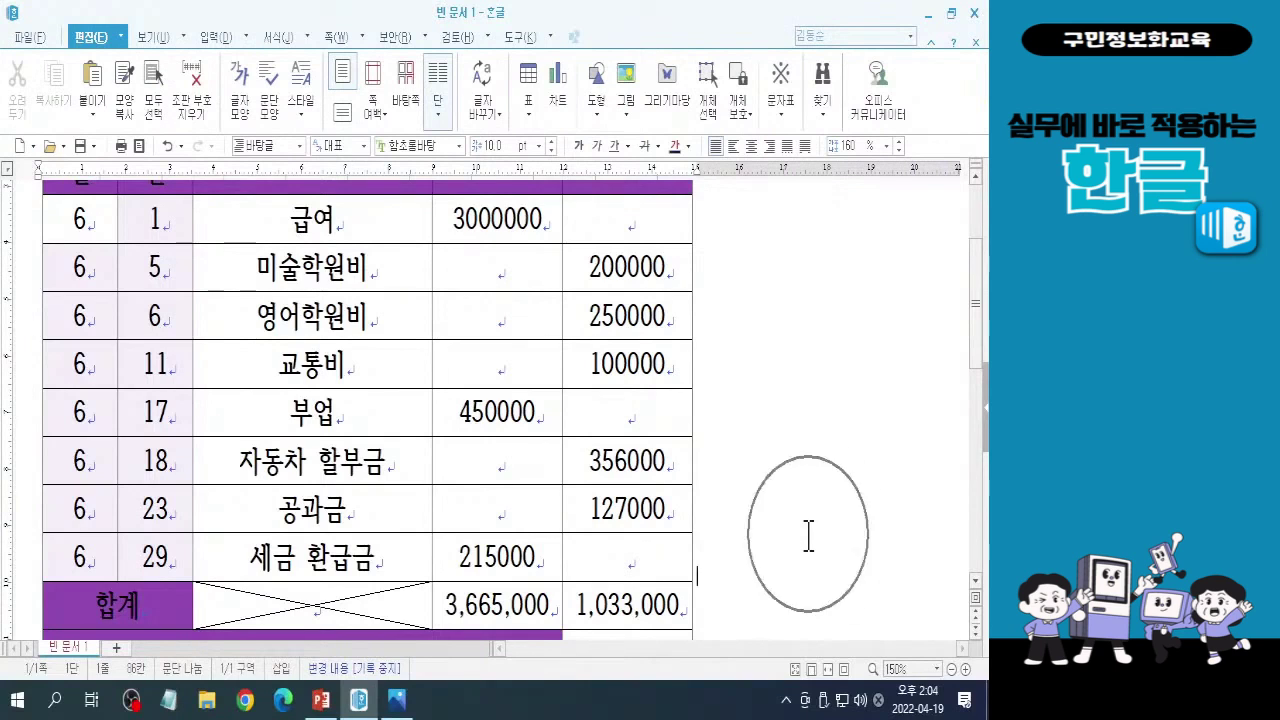
Outline both 합계 amounts and link them to the 잔액 cell with temporary red screen annotations, and clear them.
{"action": "scroll", "coordinate": [797, 531], "scroll_direction": "down", "scroll_amount": 3}
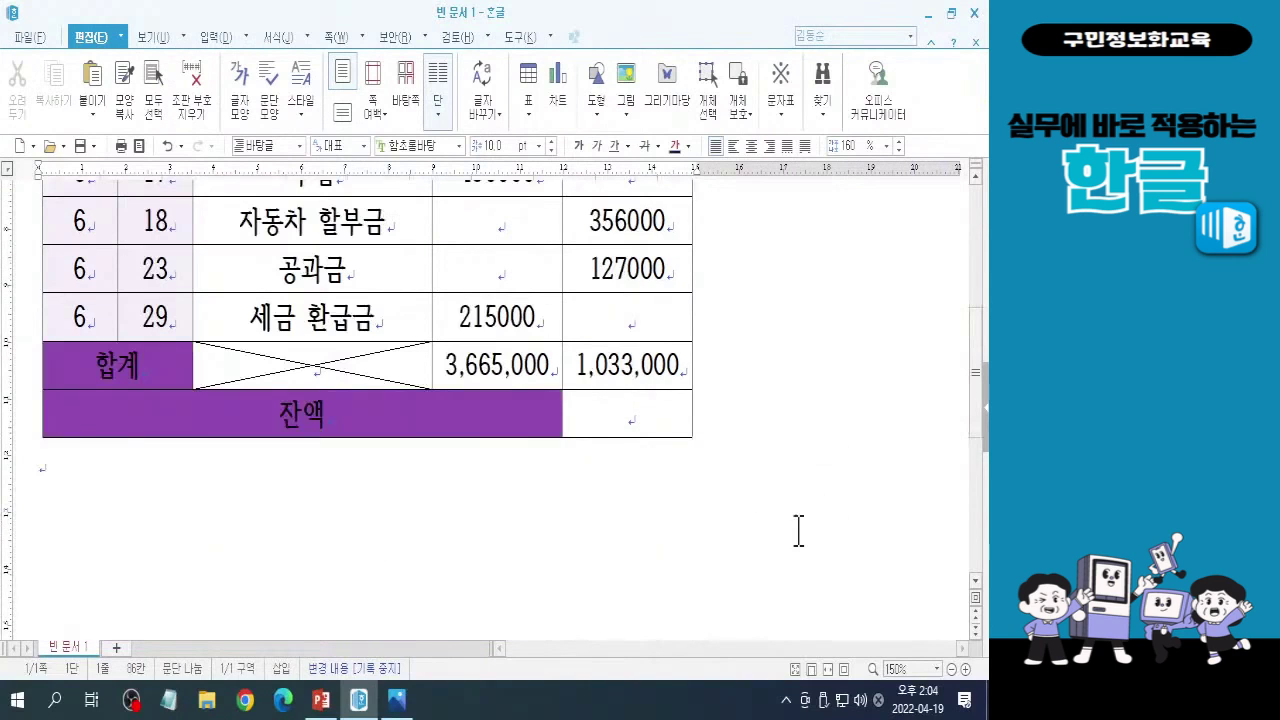
{"action": "left_click", "coordinate": [611, 409]}
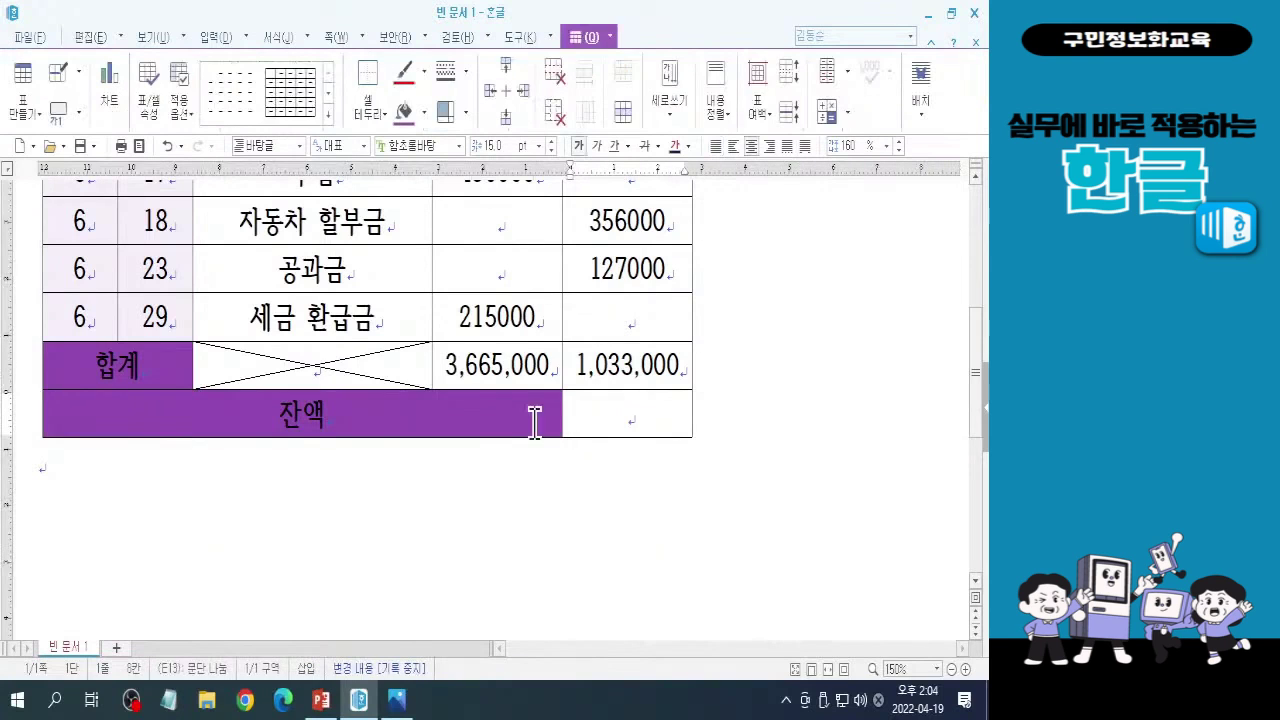
{"action": "mouse_move", "coordinate": [433, 334]}
{"action": "left_mouse_down"}
{"action": "mouse_move", "coordinate": [476, 368]}
{"action": "mouse_move", "coordinate": [552, 384]}
{"action": "left_mouse_up"}
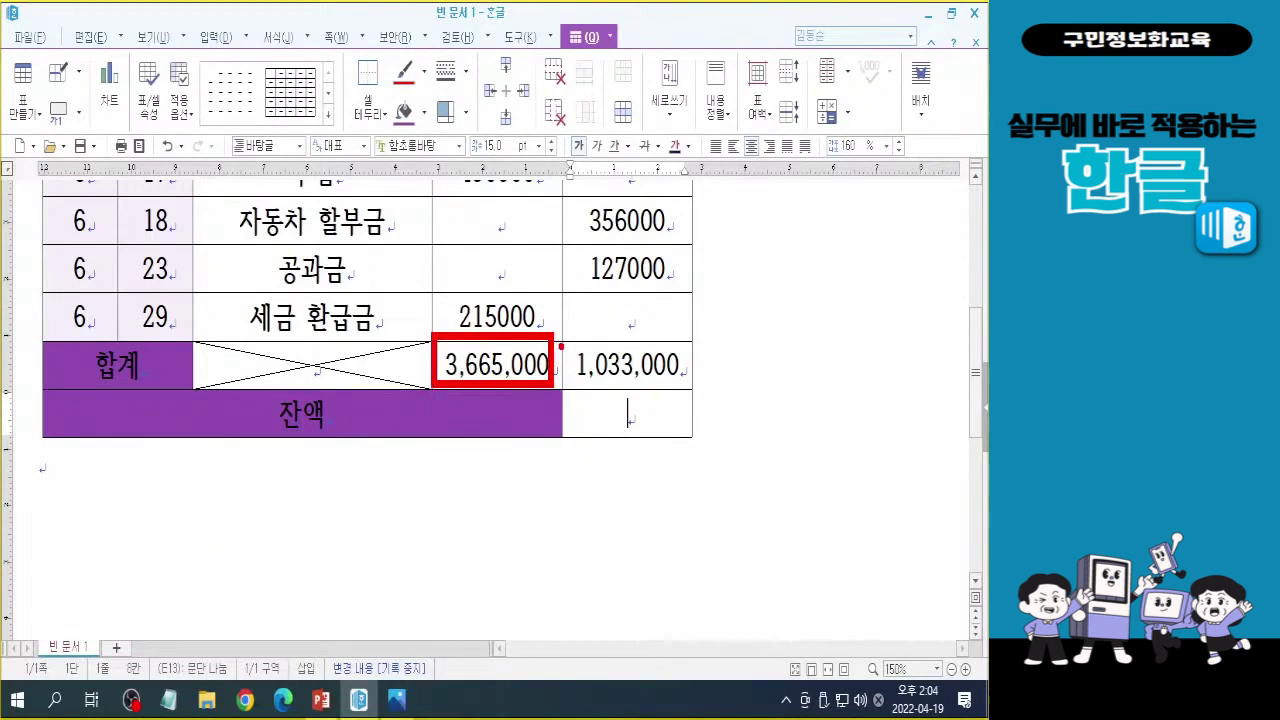
{"action": "mouse_move", "coordinate": [565, 337]}
{"action": "left_mouse_down"}
{"action": "mouse_move", "coordinate": [652, 382]}
{"action": "mouse_move", "coordinate": [691, 385]}
{"action": "left_mouse_up"}
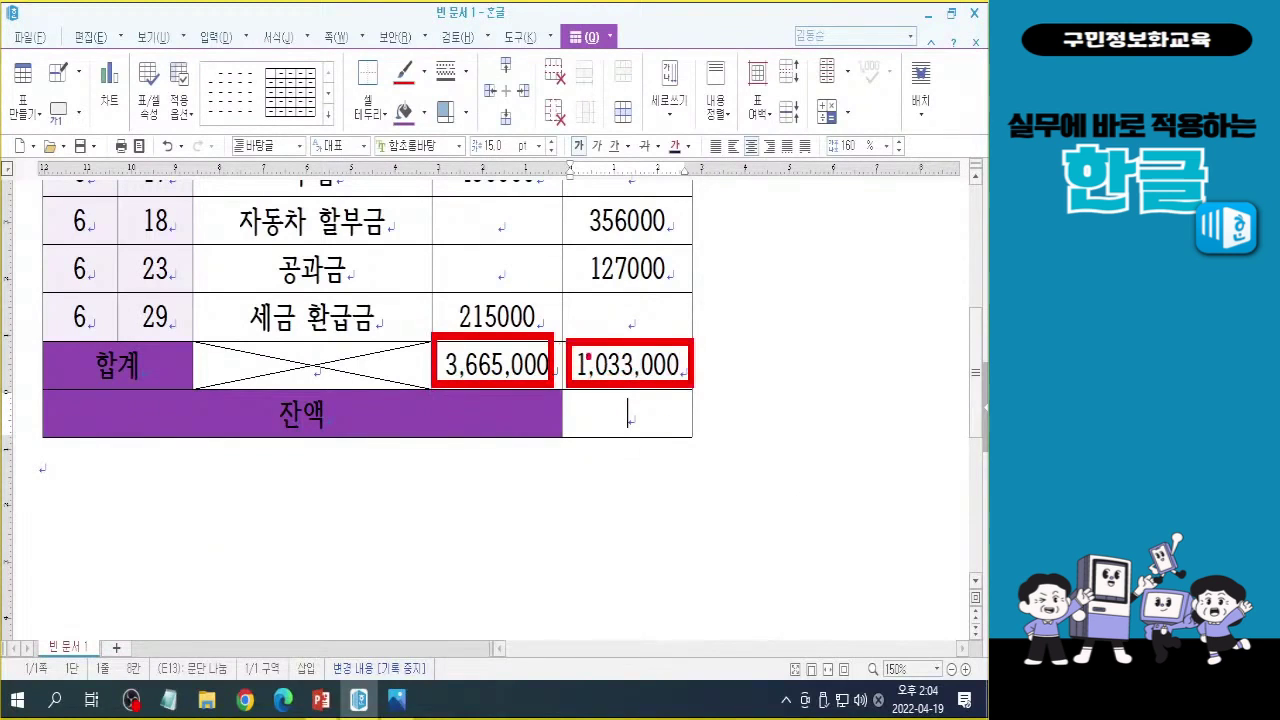
{"action": "mouse_move", "coordinate": [489, 326]}
{"action": "left_mouse_down"}
{"action": "mouse_move", "coordinate": [560, 269]}
{"action": "mouse_move", "coordinate": [631, 336]}
{"action": "mouse_move", "coordinate": [778, 336]}
{"action": "mouse_move", "coordinate": [765, 398]}
{"action": "mouse_move", "coordinate": [647, 422]}
{"action": "mouse_move", "coordinate": [688, 477]}
{"action": "left_mouse_up"}
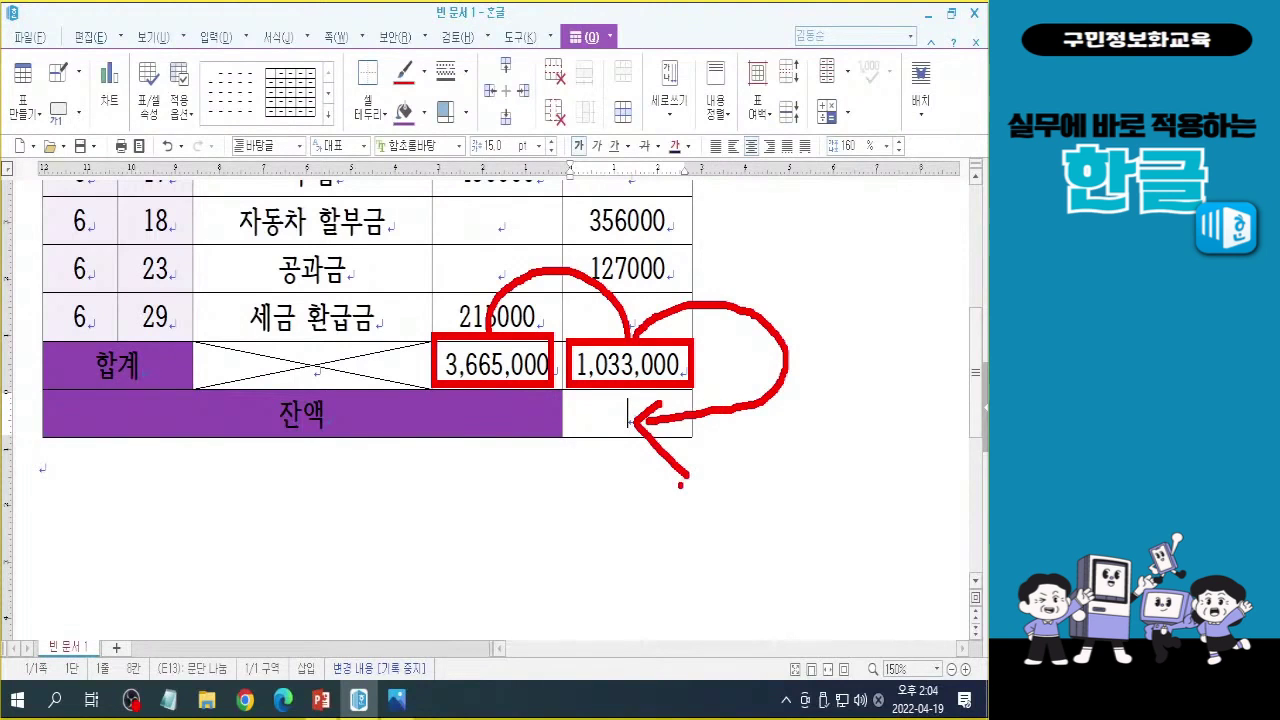
{"action": "key", "text": "Escape"}
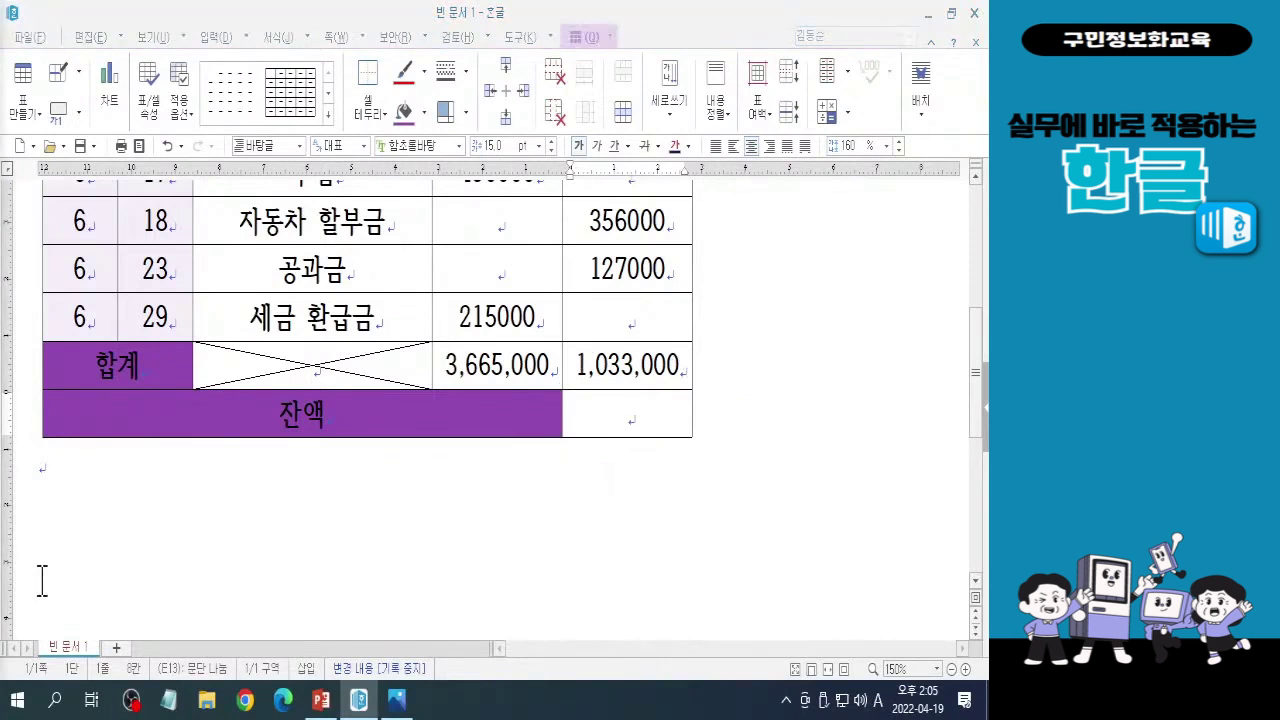
Open the 계산식 dialog for the empty 잔액 cell and move it clear of the 합계 amounts.
{"action": "key", "text": "Hangul"}
{"action": "left_click", "coordinate": [652, 414]}
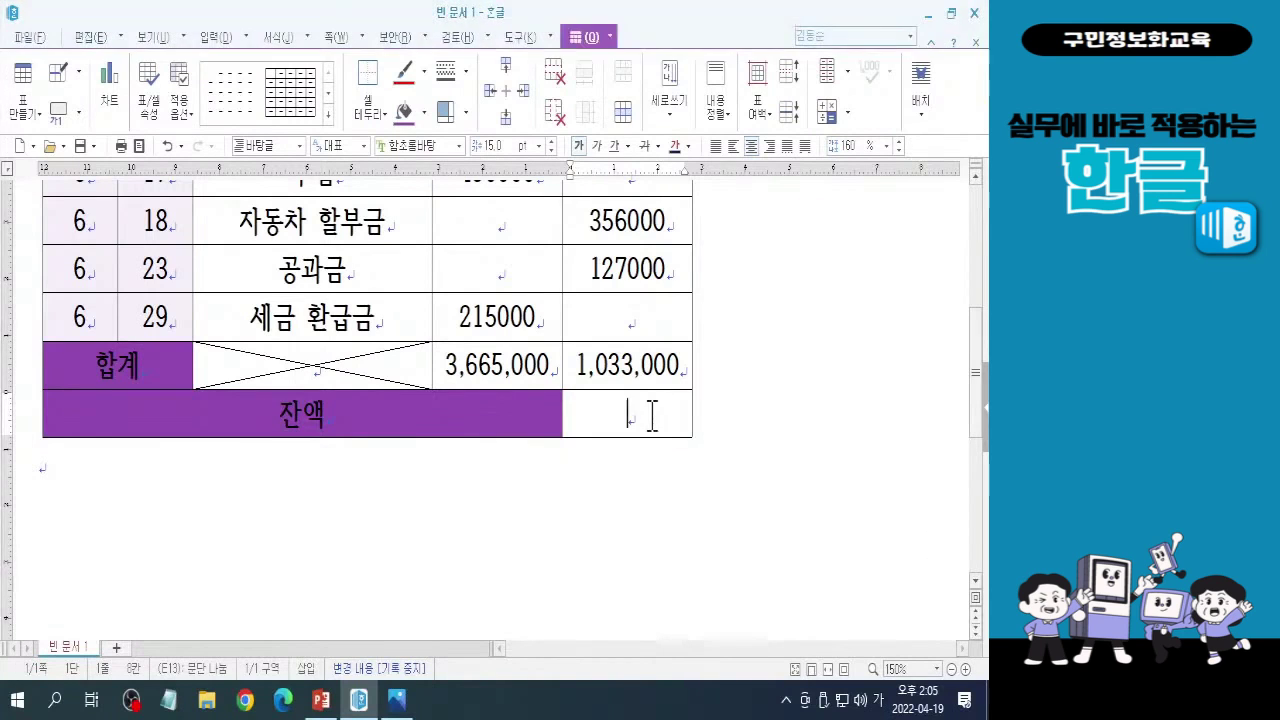
{"action": "left_click", "coordinate": [838, 128]}
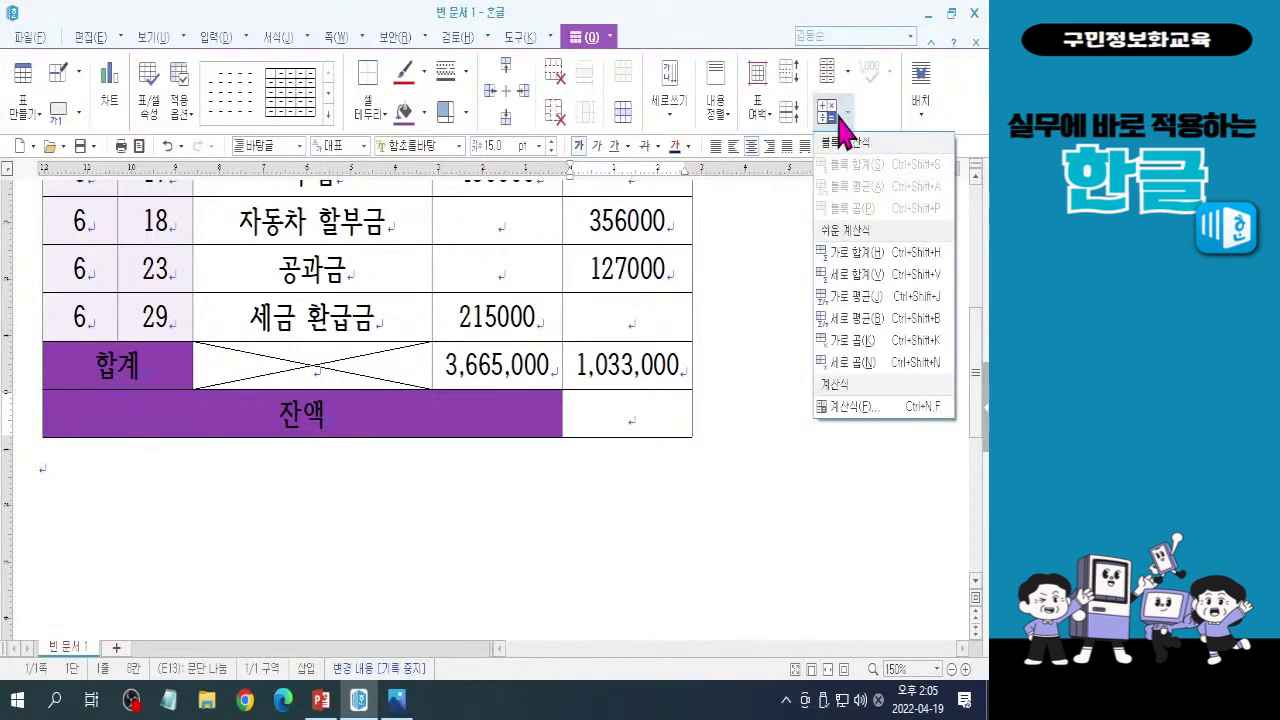
{"action": "left_click", "coordinate": [873, 430]}
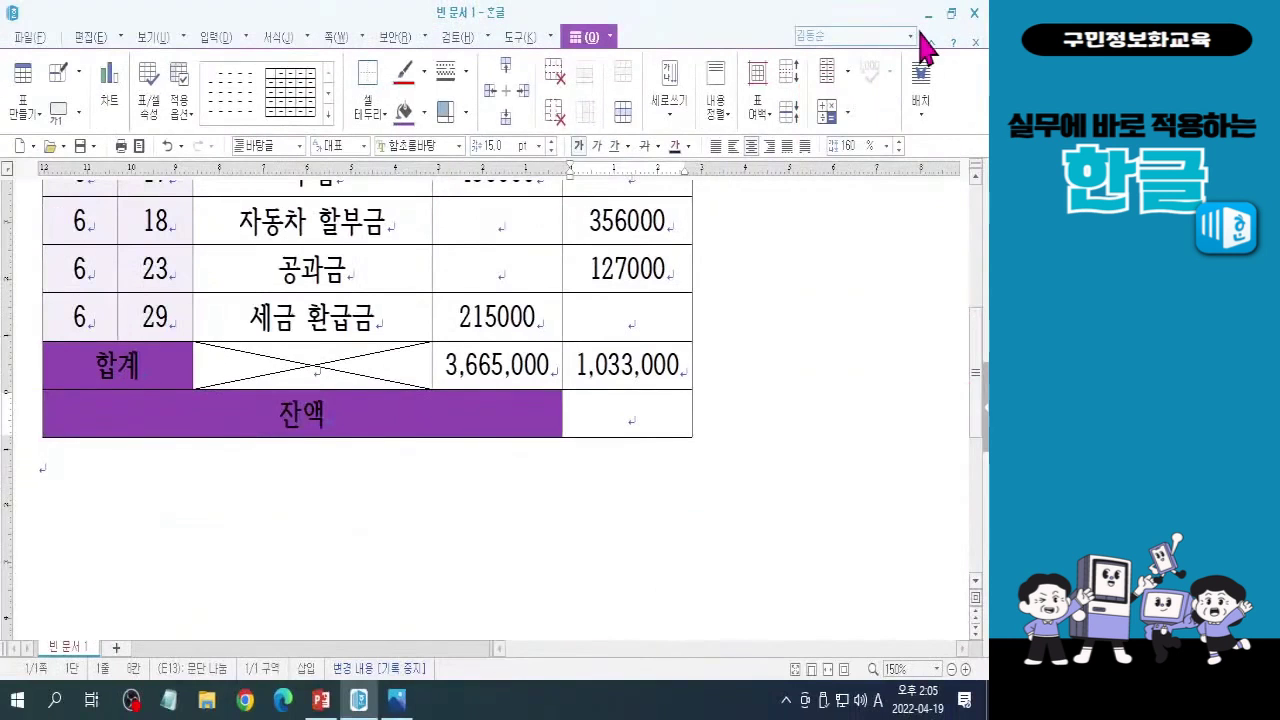
{"action": "left_click", "coordinate": [706, 66]}
{"action": "left_click", "coordinate": [880, 407]}
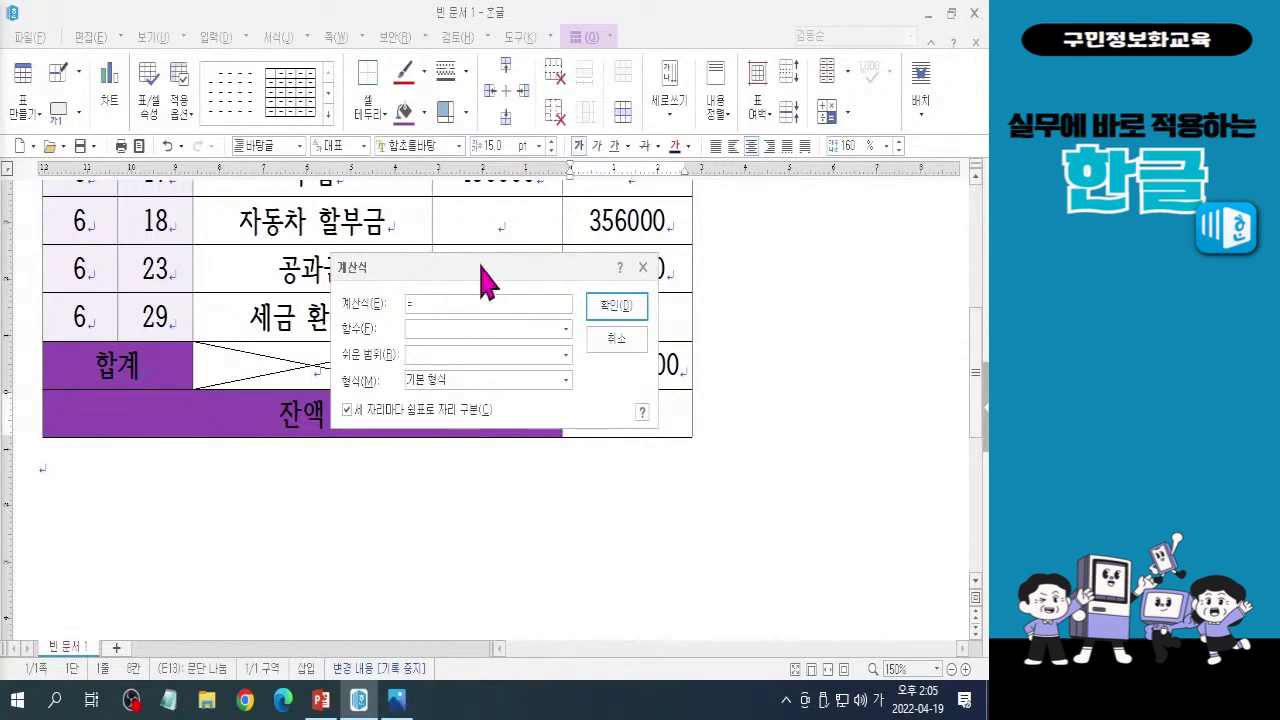
{"action": "left_click_drag", "start_coordinate": [480, 264], "coordinate": [578, 420]}
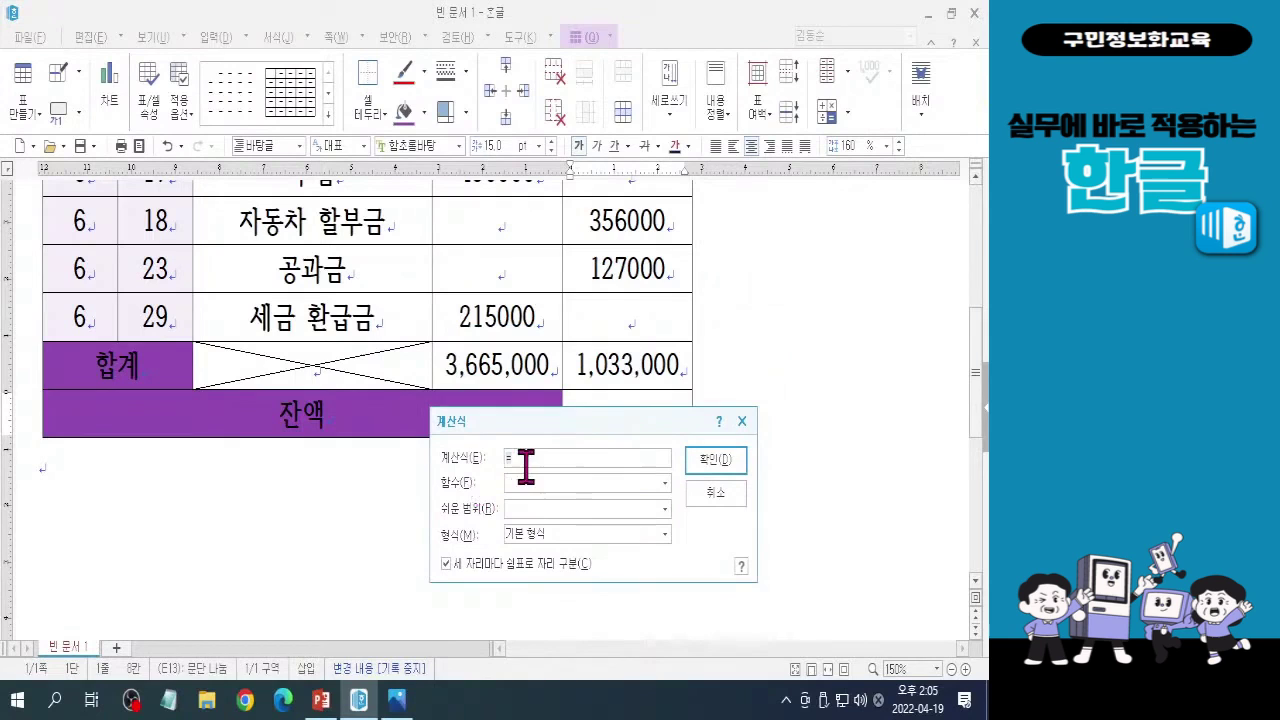
{"action": "left_click", "coordinate": [531, 458]}
{"action": "left_click_drag", "start_coordinate": [557, 432], "coordinate": [557, 456]}
Circle both 합계 amounts and box the 수입 total with temporary red screen annotations, and clear them.
{"action": "mouse_move", "coordinate": [506, 393]}
{"action": "left_mouse_down"}
{"action": "mouse_move", "coordinate": [461, 390]}
{"action": "mouse_move", "coordinate": [435, 362]}
{"action": "mouse_move", "coordinate": [475, 338]}
{"action": "mouse_move", "coordinate": [536, 349]}
{"action": "mouse_move", "coordinate": [552, 378]}
{"action": "mouse_move", "coordinate": [502, 394]}
{"action": "left_mouse_up"}
{"action": "mouse_move", "coordinate": [632, 389]}
{"action": "left_mouse_down"}
{"action": "mouse_move", "coordinate": [589, 393]}
{"action": "mouse_move", "coordinate": [566, 352]}
{"action": "mouse_move", "coordinate": [632, 334]}
{"action": "mouse_move", "coordinate": [690, 366]}
{"action": "mouse_move", "coordinate": [636, 389]}
{"action": "left_mouse_up"}
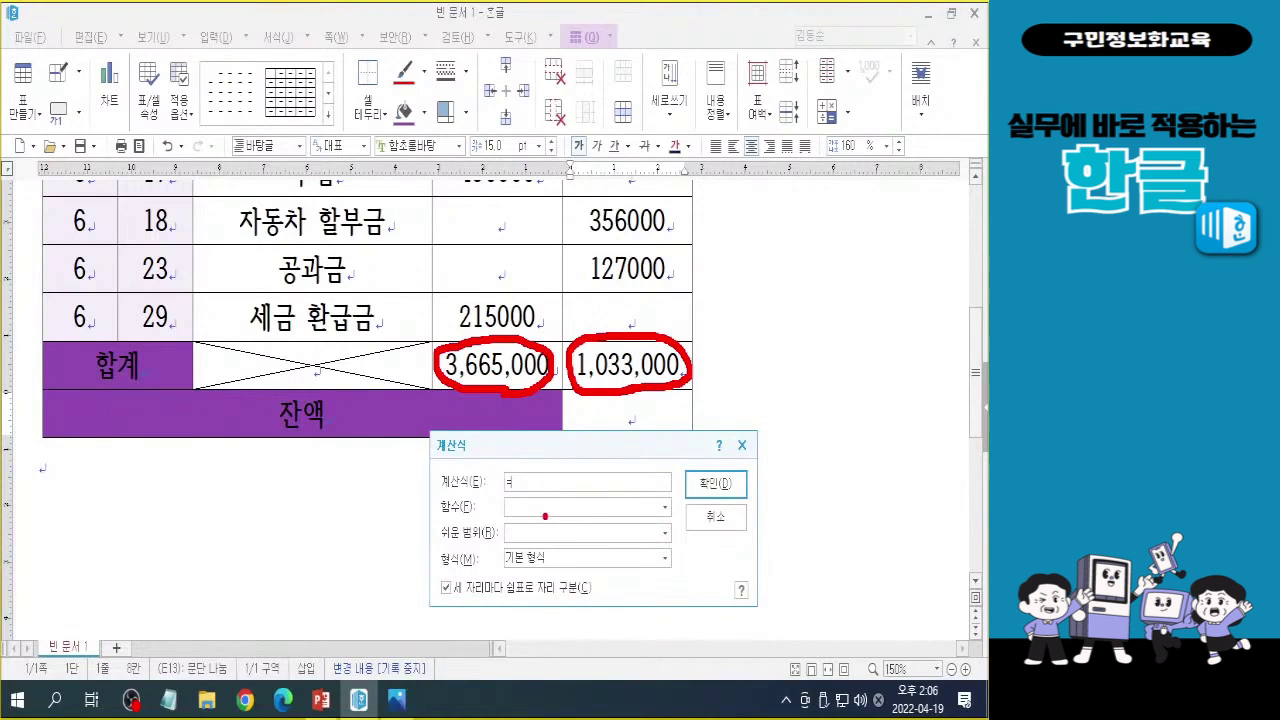
{"action": "key", "text": "ctrl+z"}
{"action": "key", "text": "ctrl+z"}
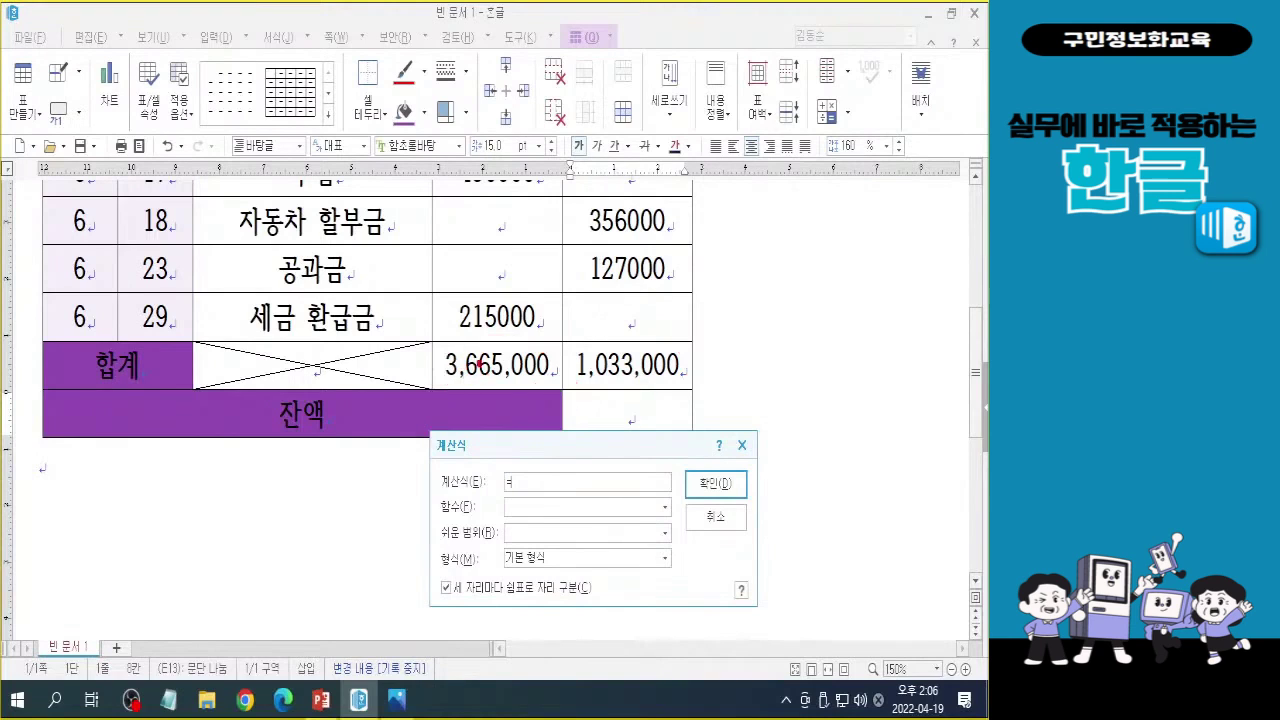
{"action": "left_click_drag", "start_coordinate": [452, 358], "coordinate": [557, 386]}
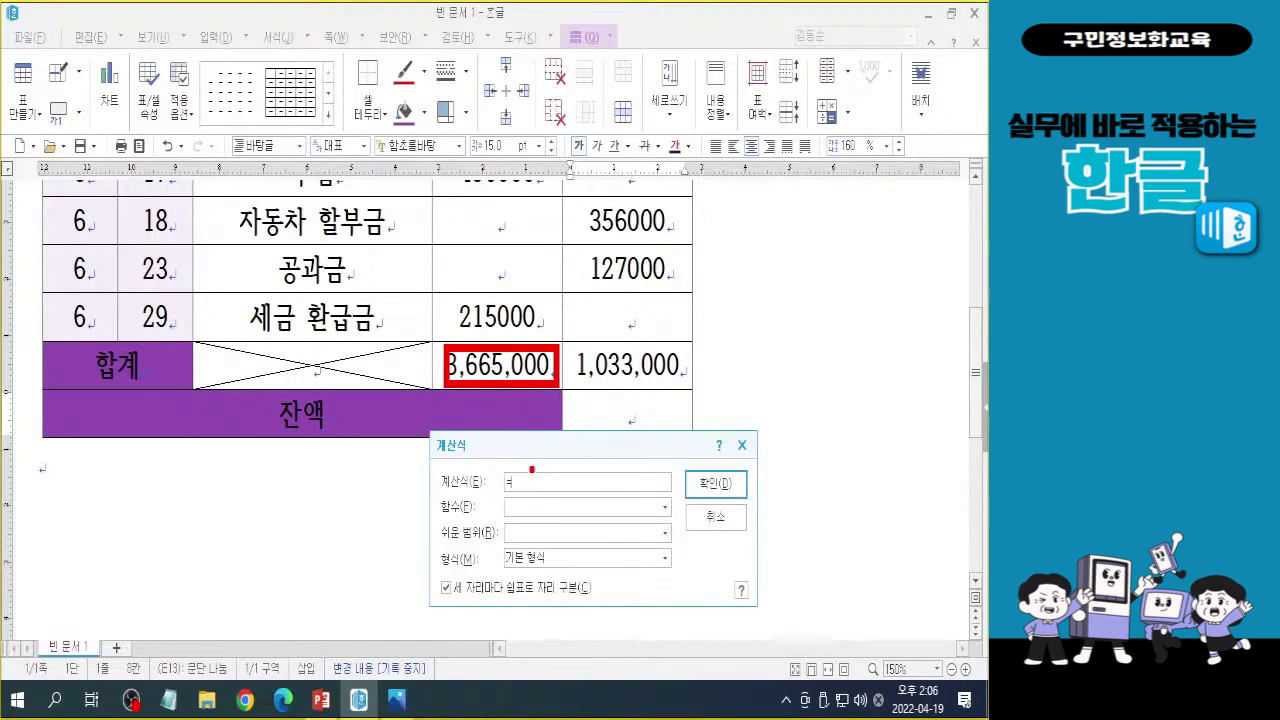
{"action": "key", "text": "Escape"}
Calculate the 잔액 amount with the formula =d12-e12, keeping the default format and the thousands commas.
{"action": "type", "text": "ㅇ"}
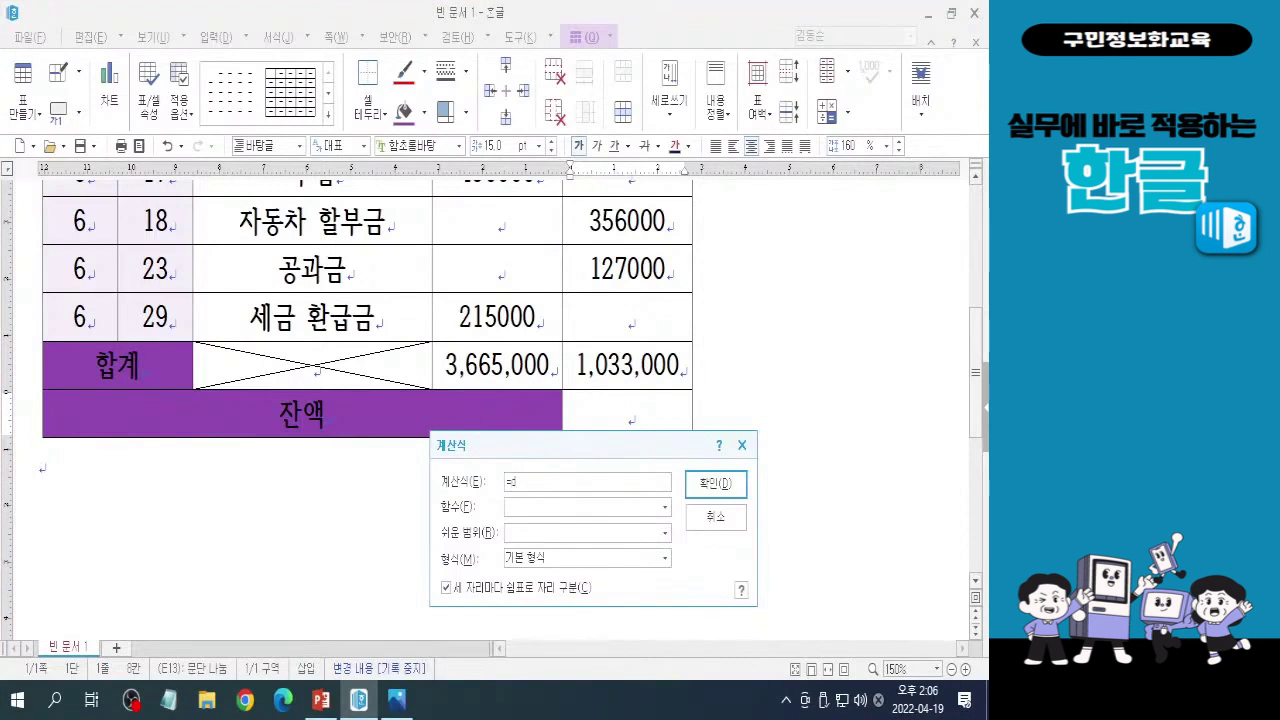
{"action": "type", "text": "12-"}
{"action": "type", "text": "e12"}
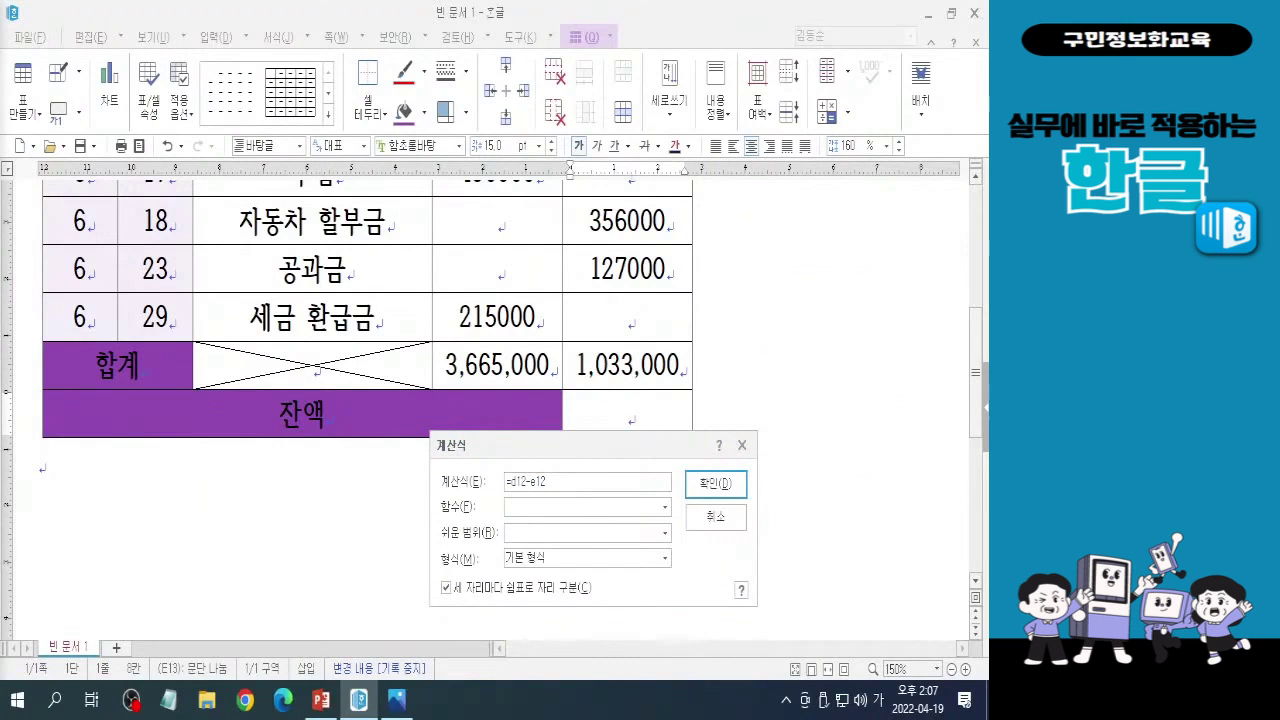
{"action": "left_click", "coordinate": [731, 491]}
{"action": "left_click", "coordinate": [731, 491]}
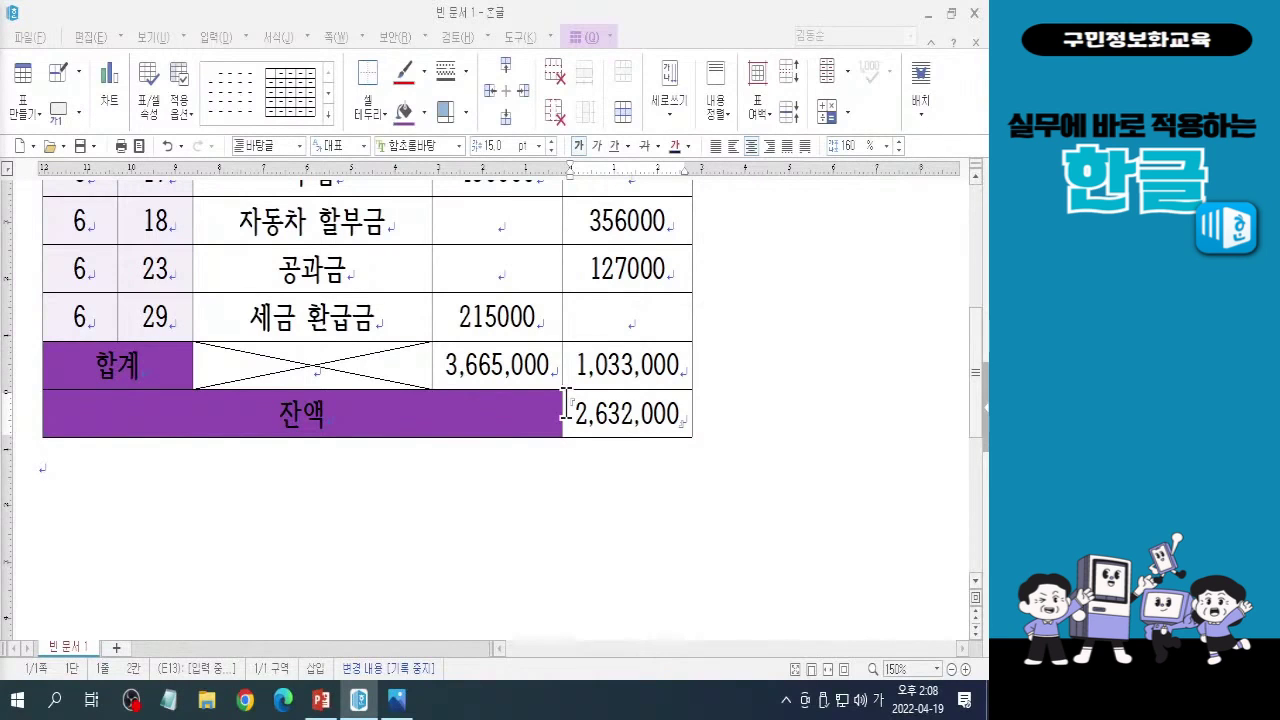
{"action": "left_click", "coordinate": [636, 410]}
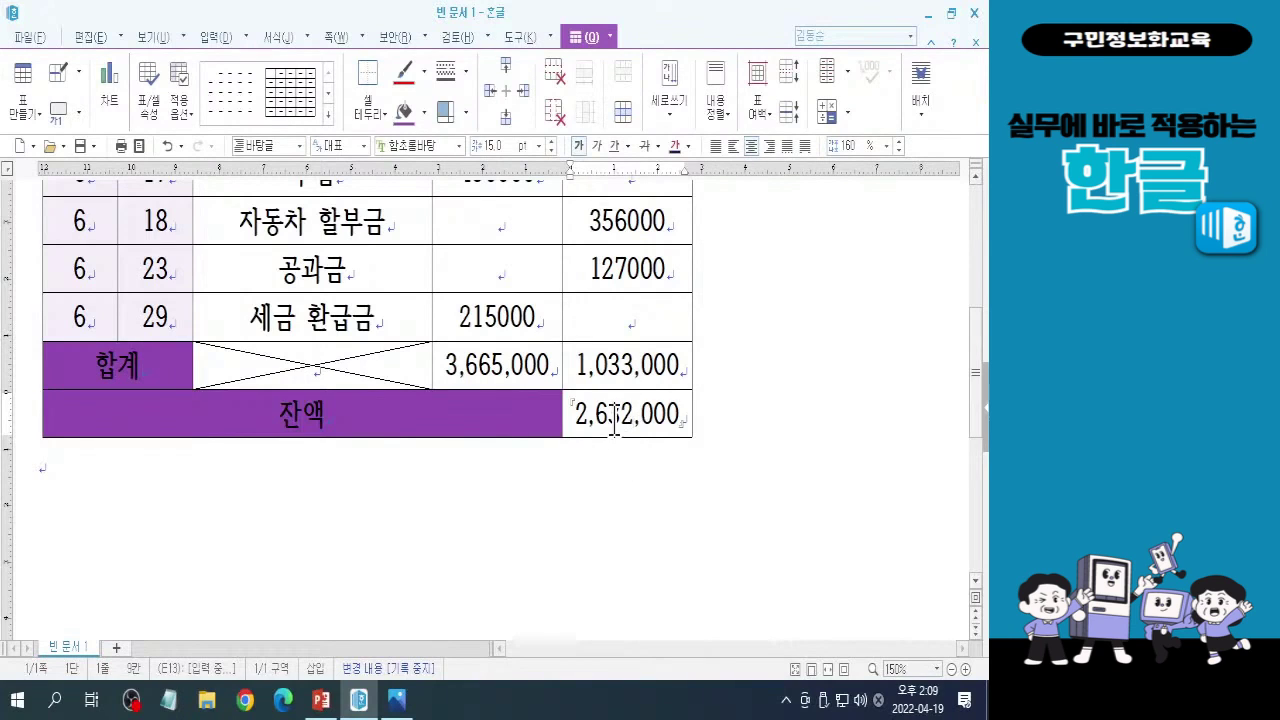
Mark the 수입 and 지출 entries and the commas in the 합계 amounts with temporary red annotations, and clear them.
{"action": "left_click_drag", "start_coordinate": [980, 400], "coordinate": [982, 345]}
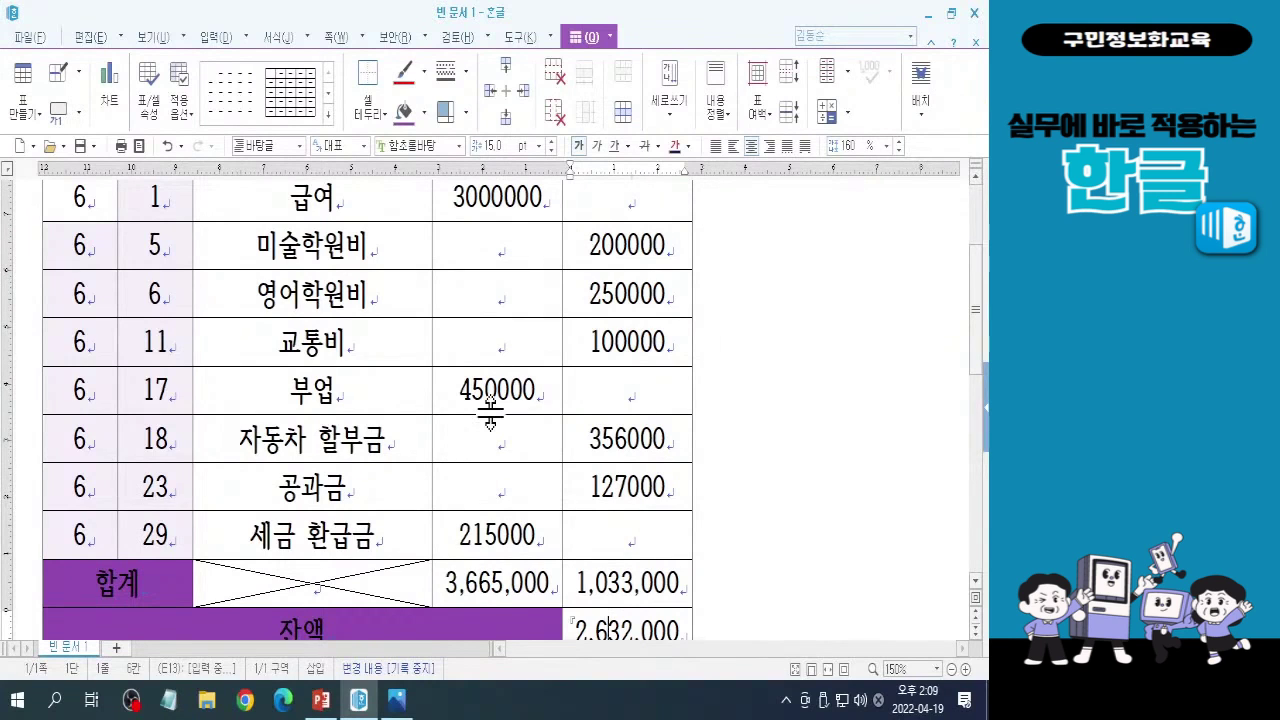
{"action": "mouse_move", "coordinate": [431, 176]}
{"action": "left_mouse_down"}
{"action": "mouse_move", "coordinate": [592, 437]}
{"action": "mouse_move", "coordinate": [692, 564]}
{"action": "left_mouse_up"}
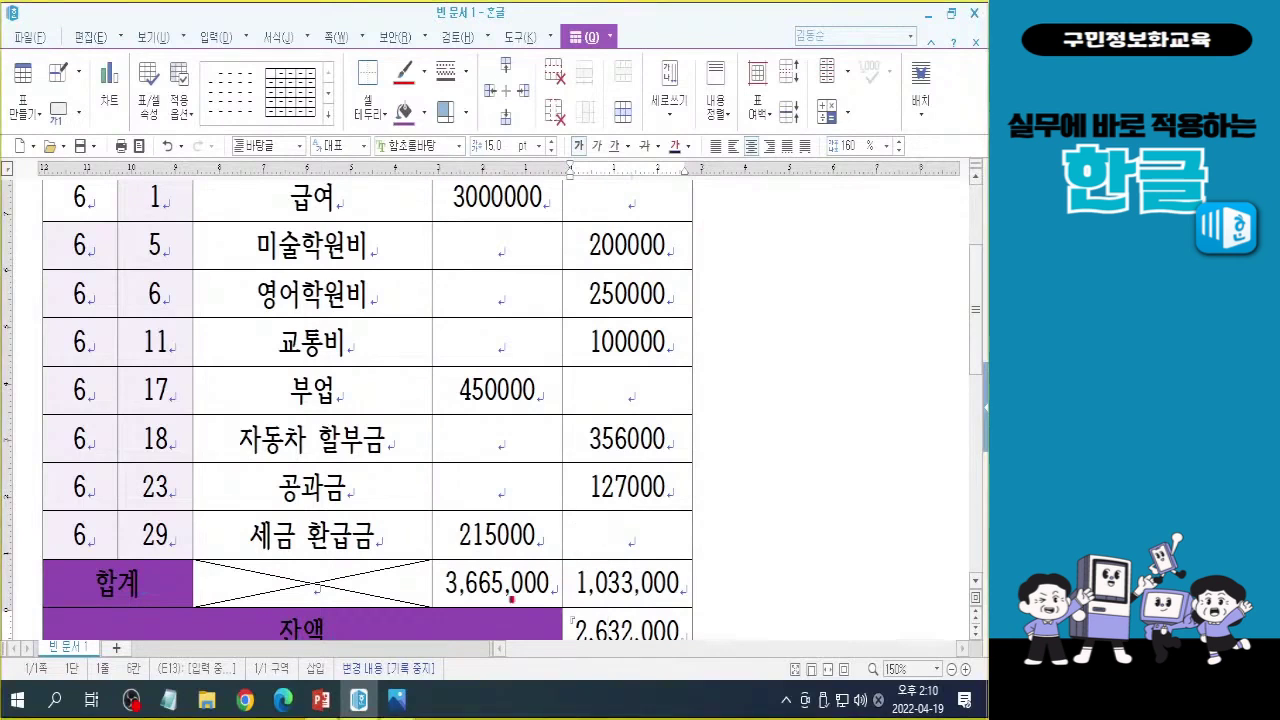
{"action": "mouse_move", "coordinate": [465, 603]}
{"action": "left_mouse_down"}
{"action": "mouse_move", "coordinate": [450, 588]}
{"action": "mouse_move", "coordinate": [466, 576]}
{"action": "mouse_move", "coordinate": [468, 600]}
{"action": "mouse_move", "coordinate": [516, 581]}
{"action": "mouse_move", "coordinate": [508, 606]}
{"action": "left_mouse_up"}
{"action": "mouse_move", "coordinate": [596, 601]}
{"action": "left_mouse_down"}
{"action": "mouse_move", "coordinate": [580, 601]}
{"action": "mouse_move", "coordinate": [652, 586]}
{"action": "mouse_move", "coordinate": [645, 607]}
{"action": "left_mouse_up"}
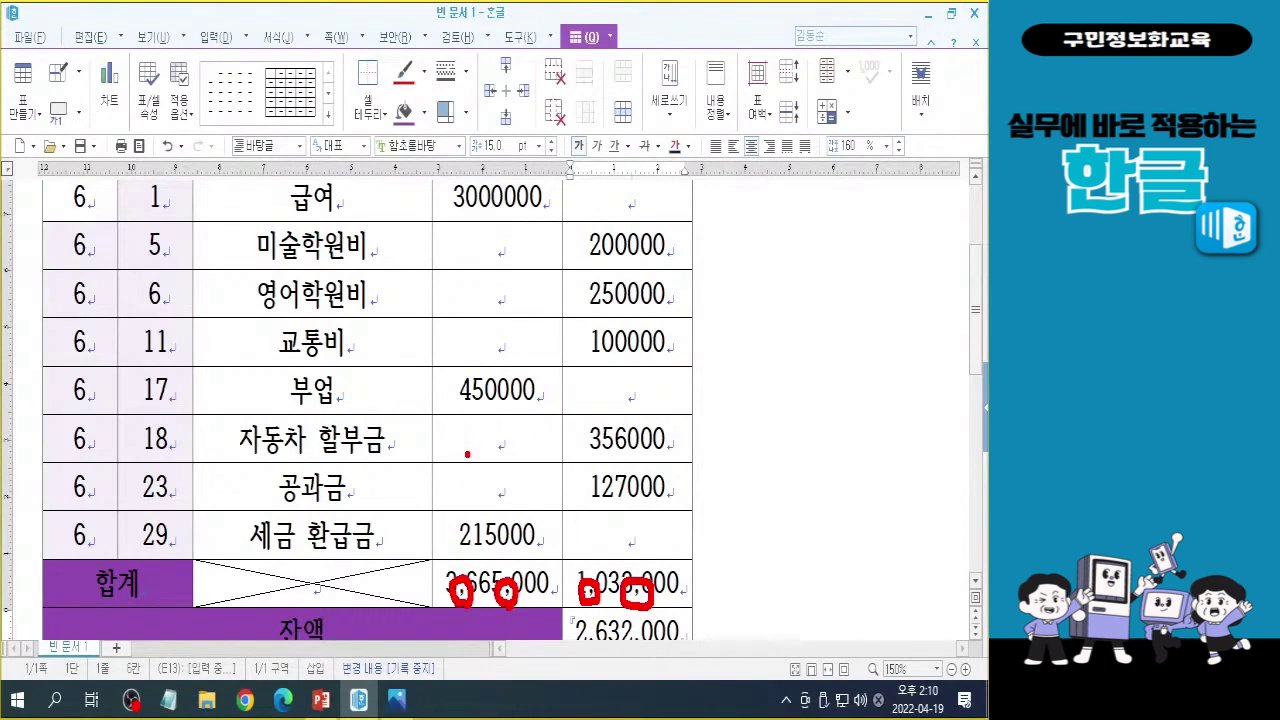
{"action": "key", "text": "Escape"}
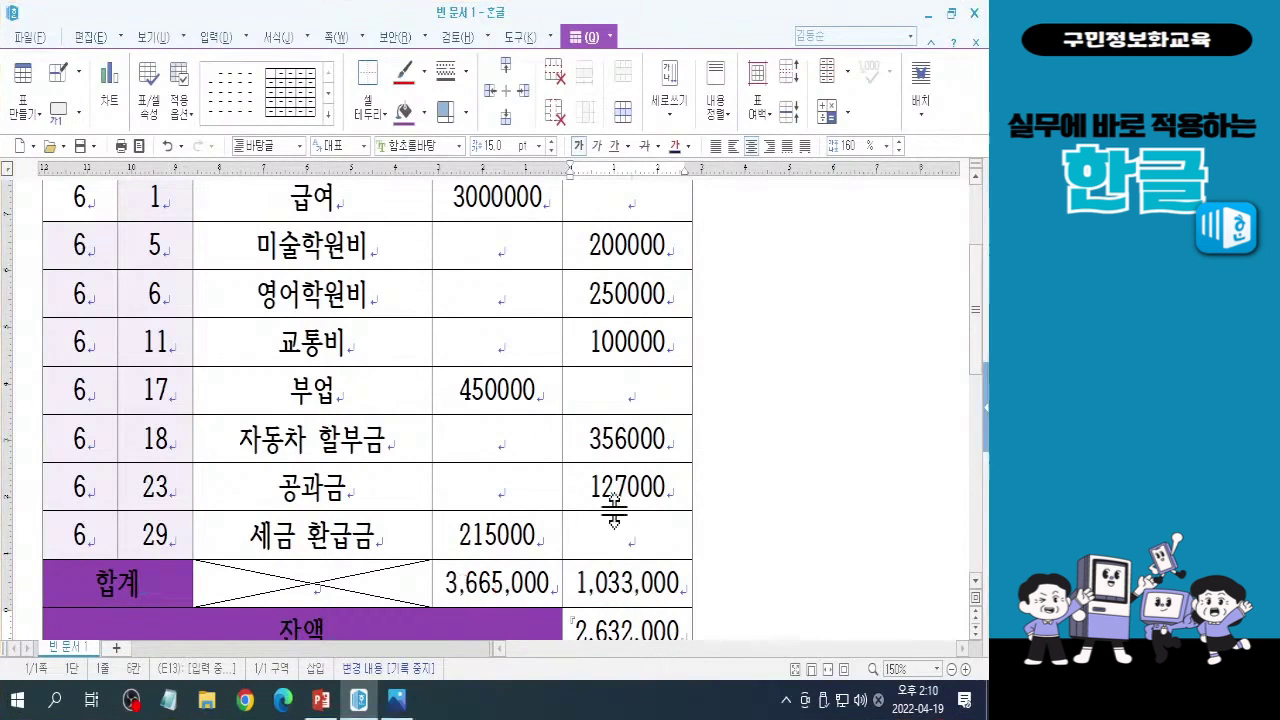
Add thousands separators with 자릿점 넣기 to the 수입 and 지출 cells from the 급여 row through the 세금 환급금 row, and deselect them.
{"action": "left_click_drag", "start_coordinate": [979, 363], "coordinate": [979, 351]}
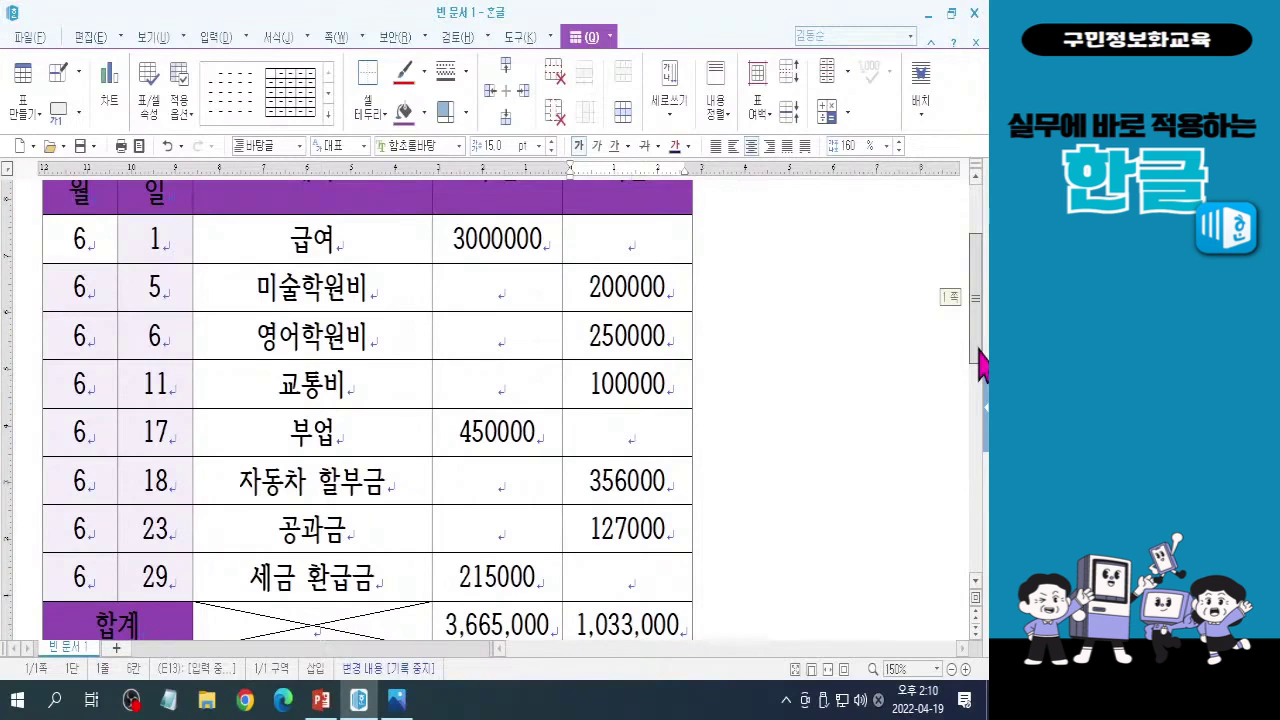
{"action": "left_click_drag", "start_coordinate": [979, 349], "coordinate": [979, 349]}
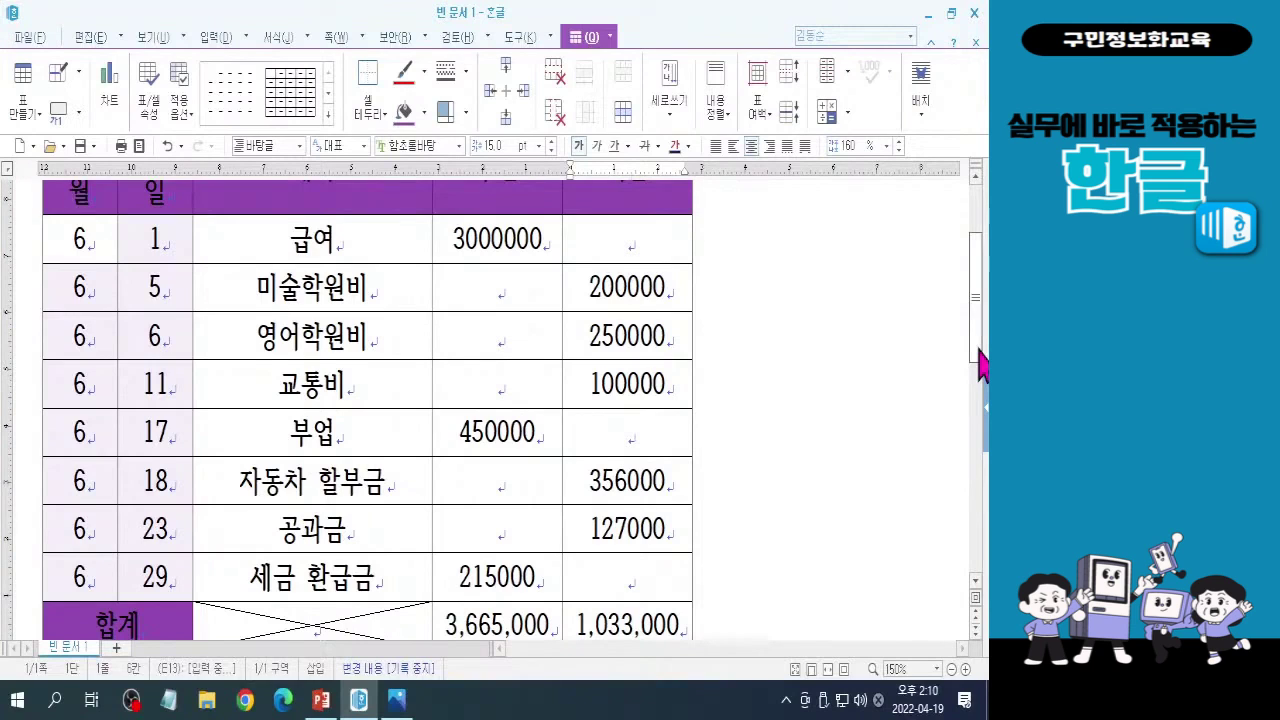
{"action": "left_click", "coordinate": [481, 247]}
{"action": "left_click_drag", "start_coordinate": [452, 255], "coordinate": [537, 256]}
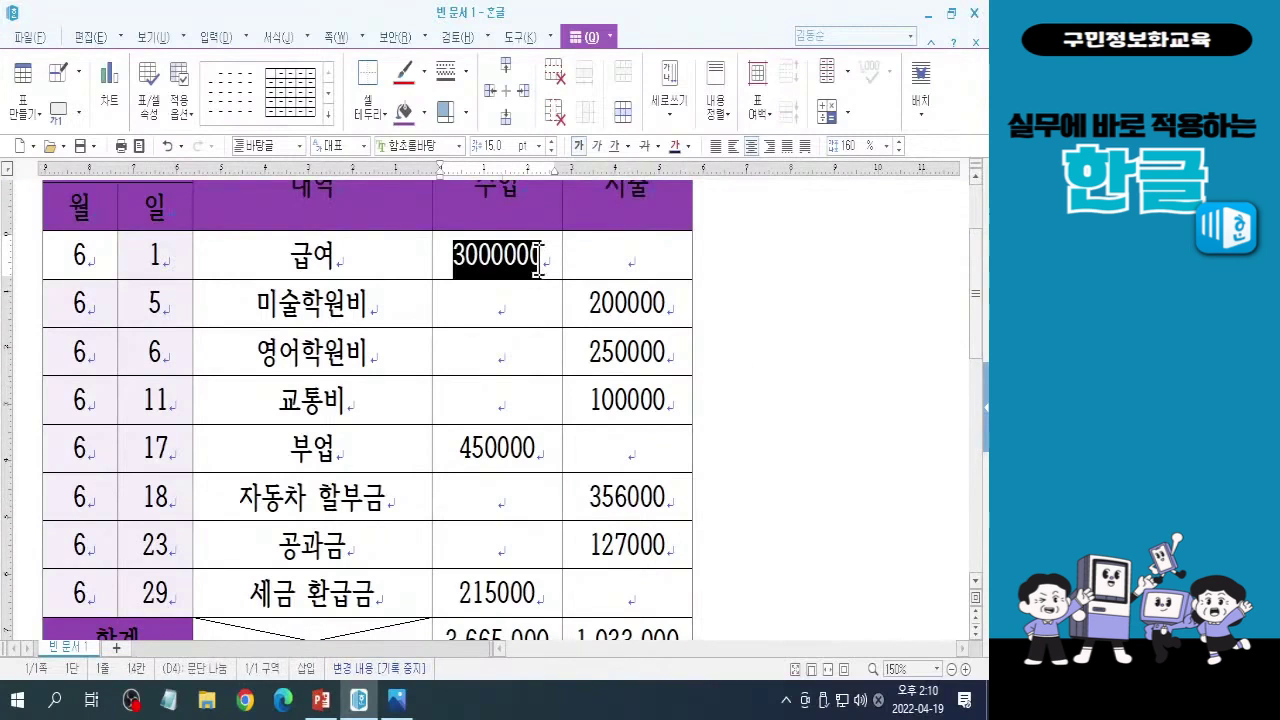
{"action": "left_click_drag", "start_coordinate": [537, 256], "coordinate": [627, 593]}
{"action": "scroll", "coordinate": [984, 368], "scroll_direction": "down", "scroll_amount": 4}
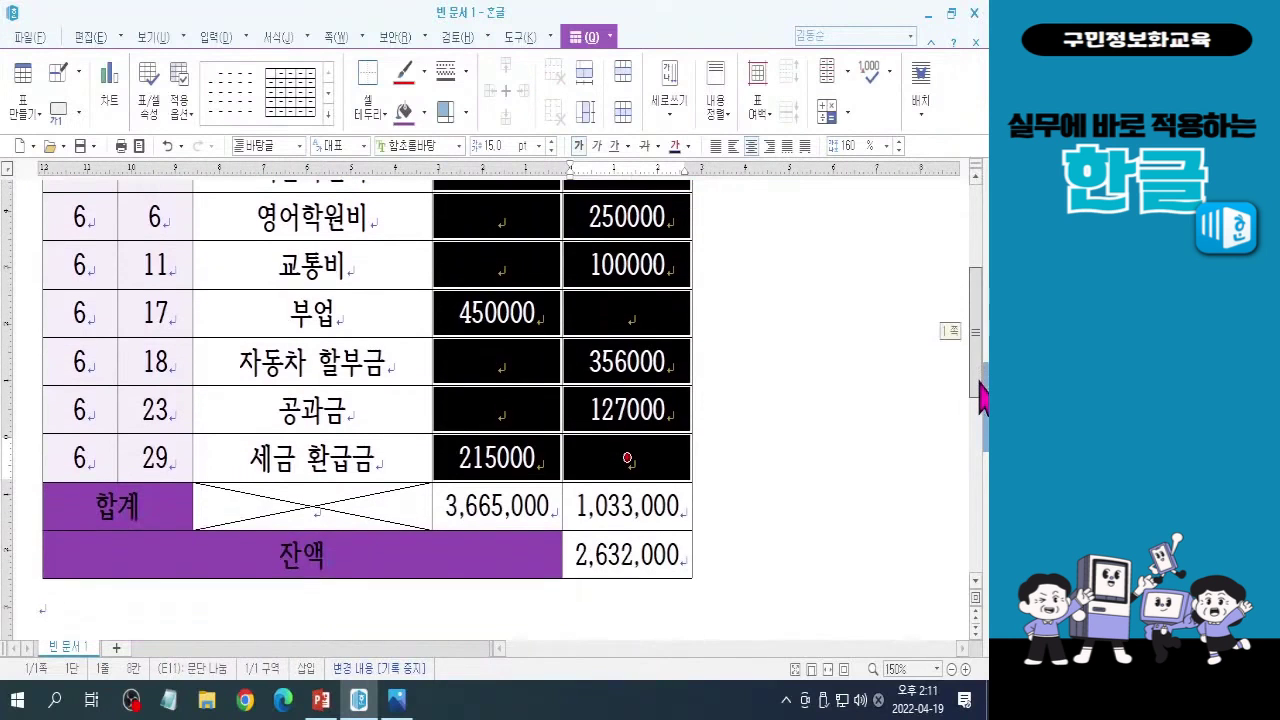
{"action": "scroll", "coordinate": [980, 365], "scroll_direction": "up", "scroll_amount": 4}
{"action": "scroll", "coordinate": [975, 360], "scroll_direction": "down", "scroll_amount": 1}
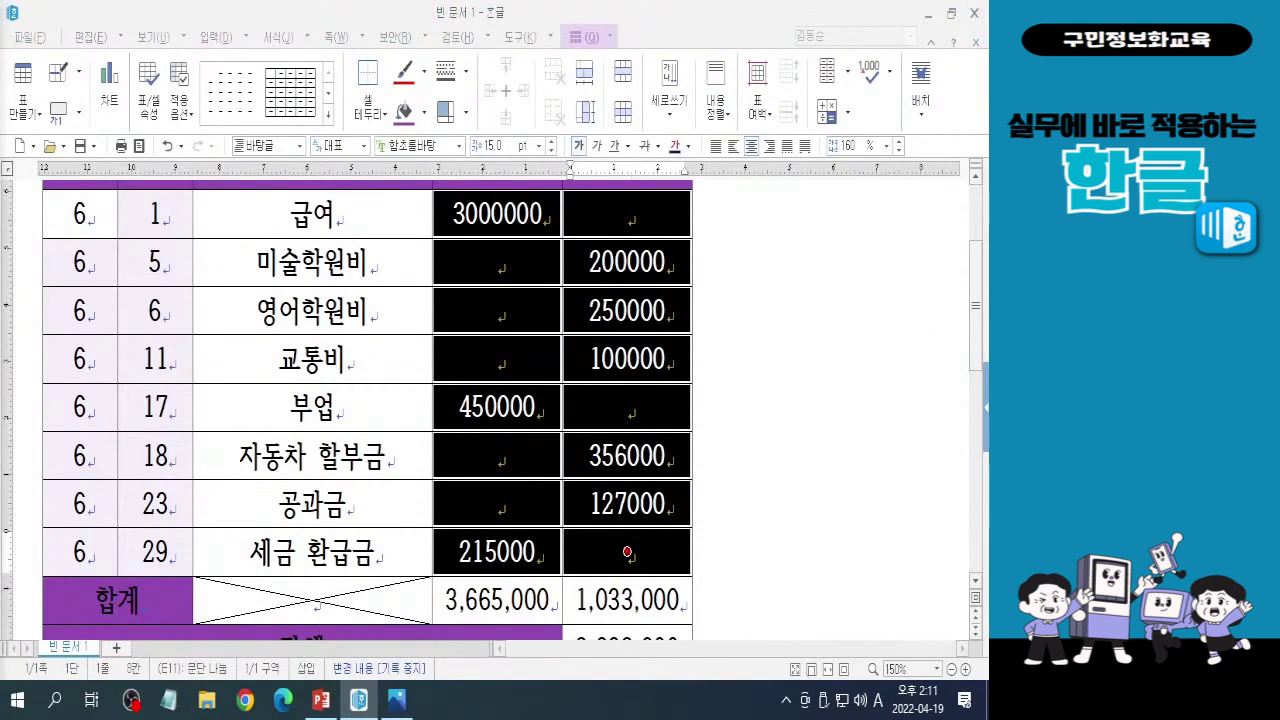
{"action": "key", "text": "Hangul"}
{"action": "scroll", "coordinate": [977, 370], "scroll_direction": "up", "scroll_amount": 1}
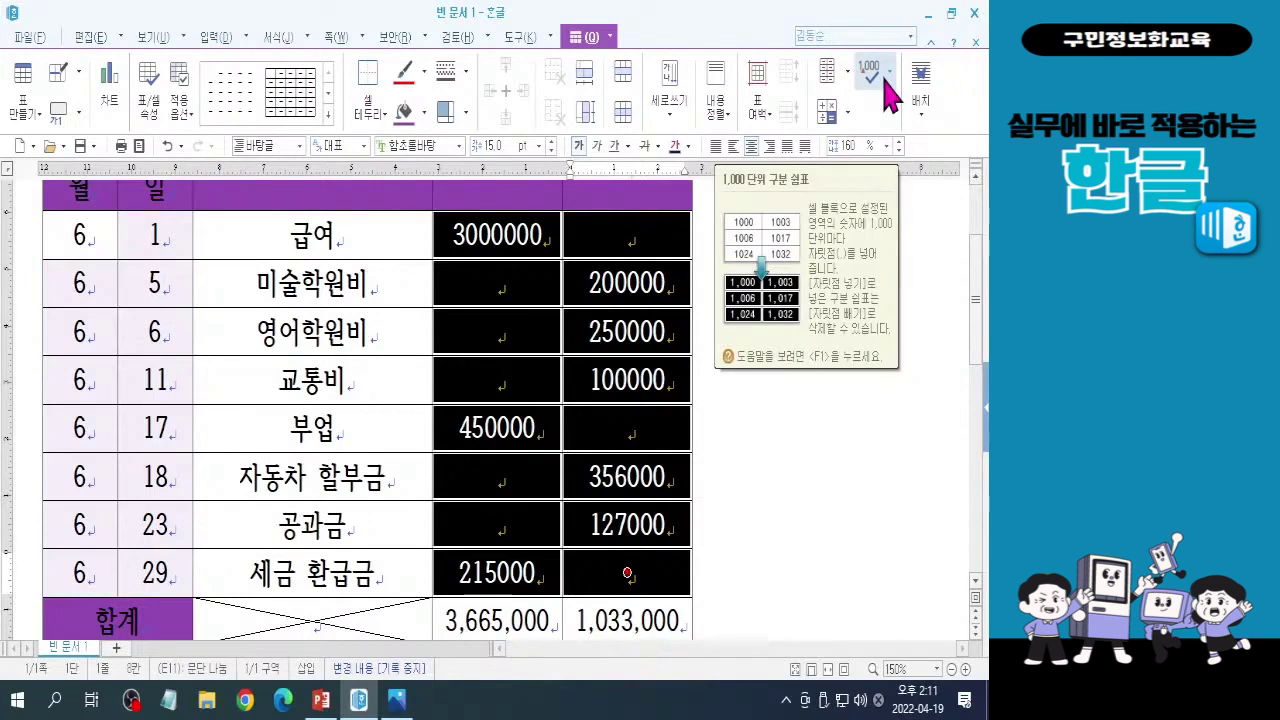
{"action": "left_click", "coordinate": [885, 84]}
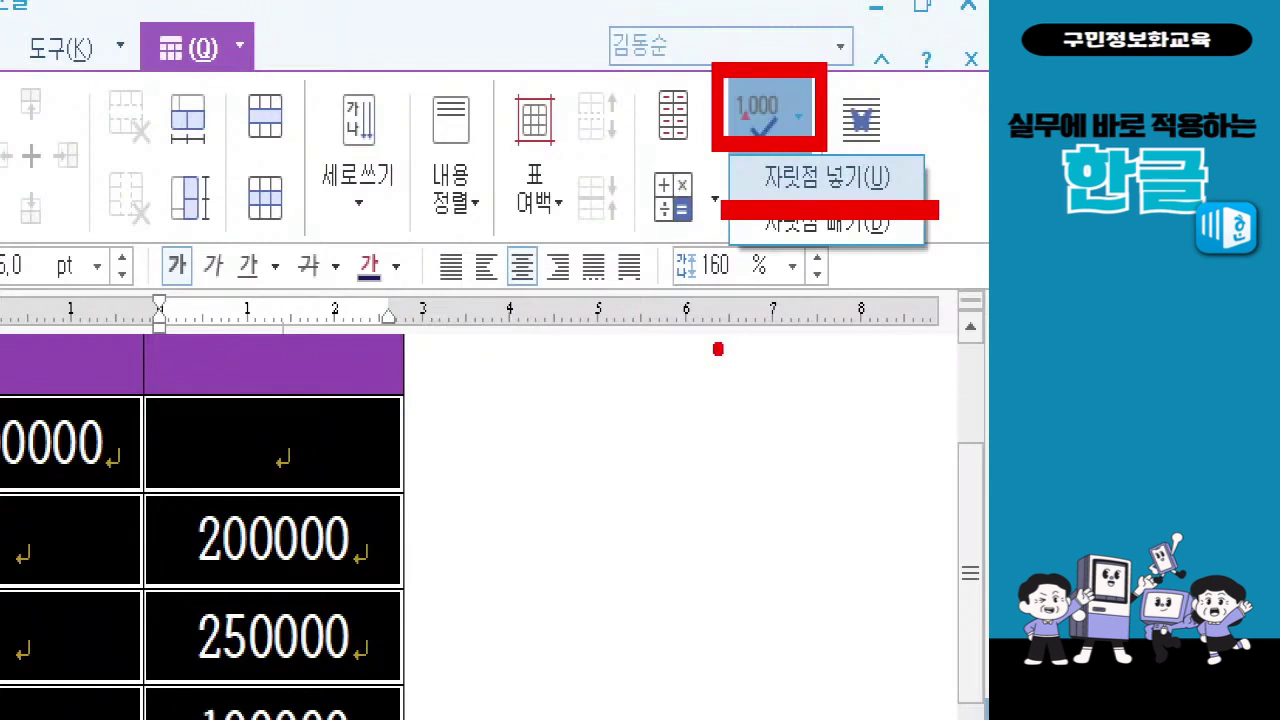
{"action": "key", "text": "Escape"}
{"action": "left_click", "coordinate": [872, 72]}
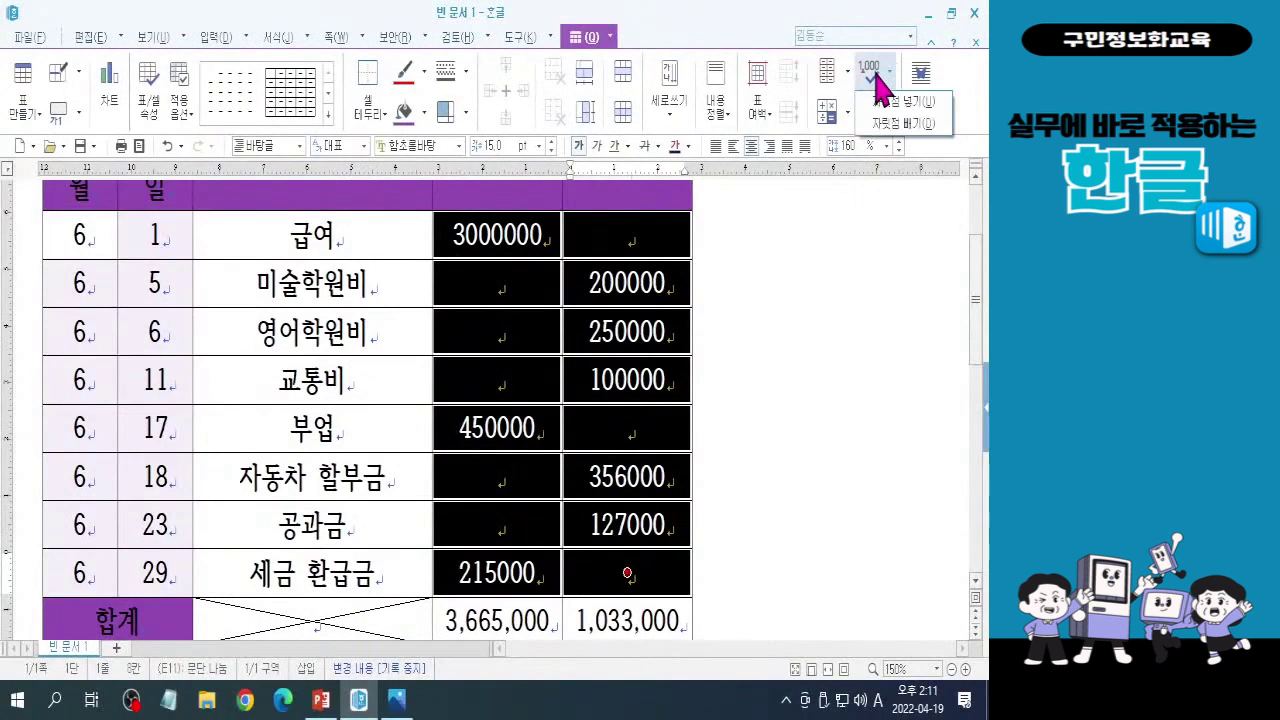
{"action": "left_click", "coordinate": [899, 108]}
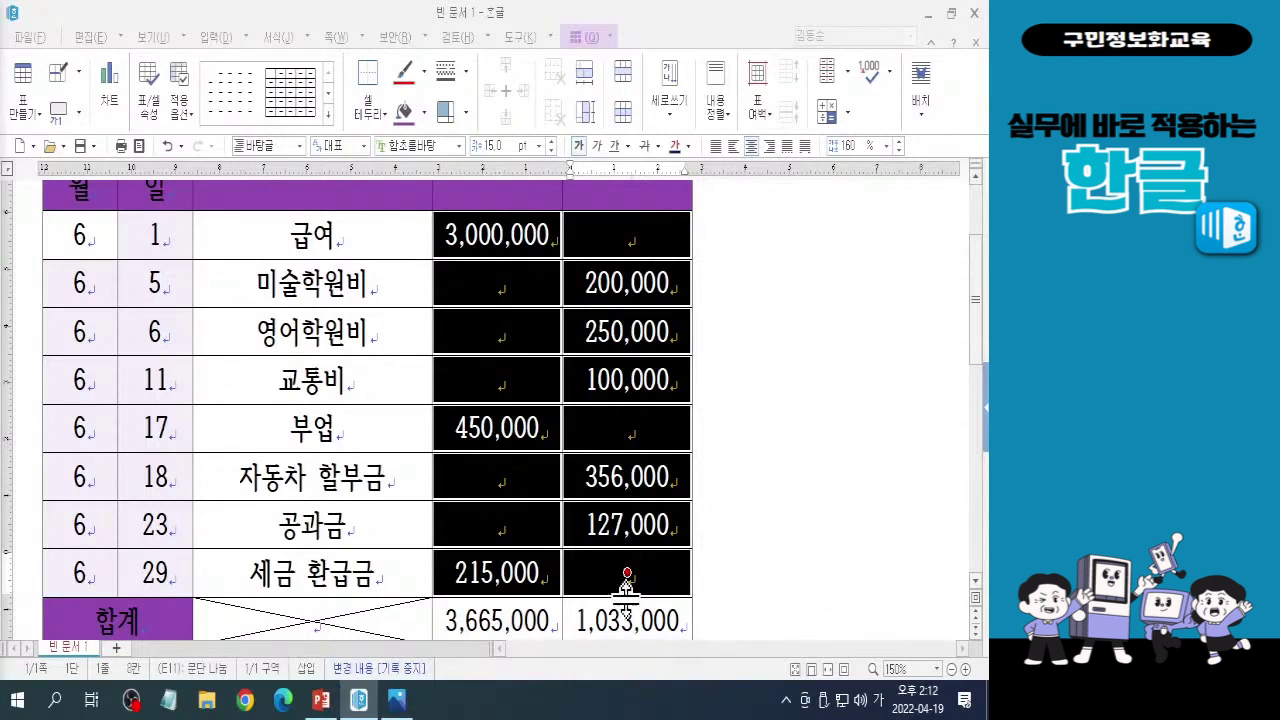
{"action": "left_click", "coordinate": [777, 537]}
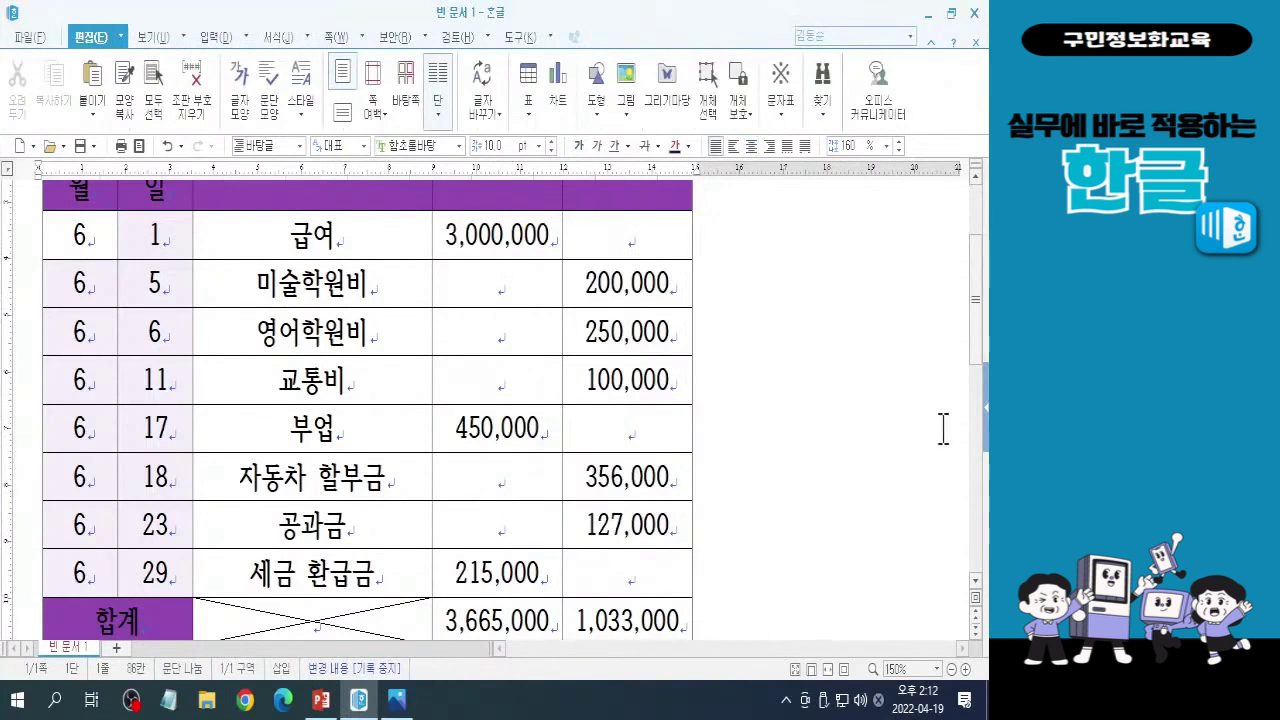
Turn on the 쪽 윤곽 page view and set the zoom to 125% to show the table down to the 잔액 row.
{"action": "mouse_move", "coordinate": [979, 330]}
{"action": "left_mouse_down"}
{"action": "mouse_move", "coordinate": [979, 346]}
{"action": "mouse_move", "coordinate": [979, 327]}
{"action": "left_mouse_up"}
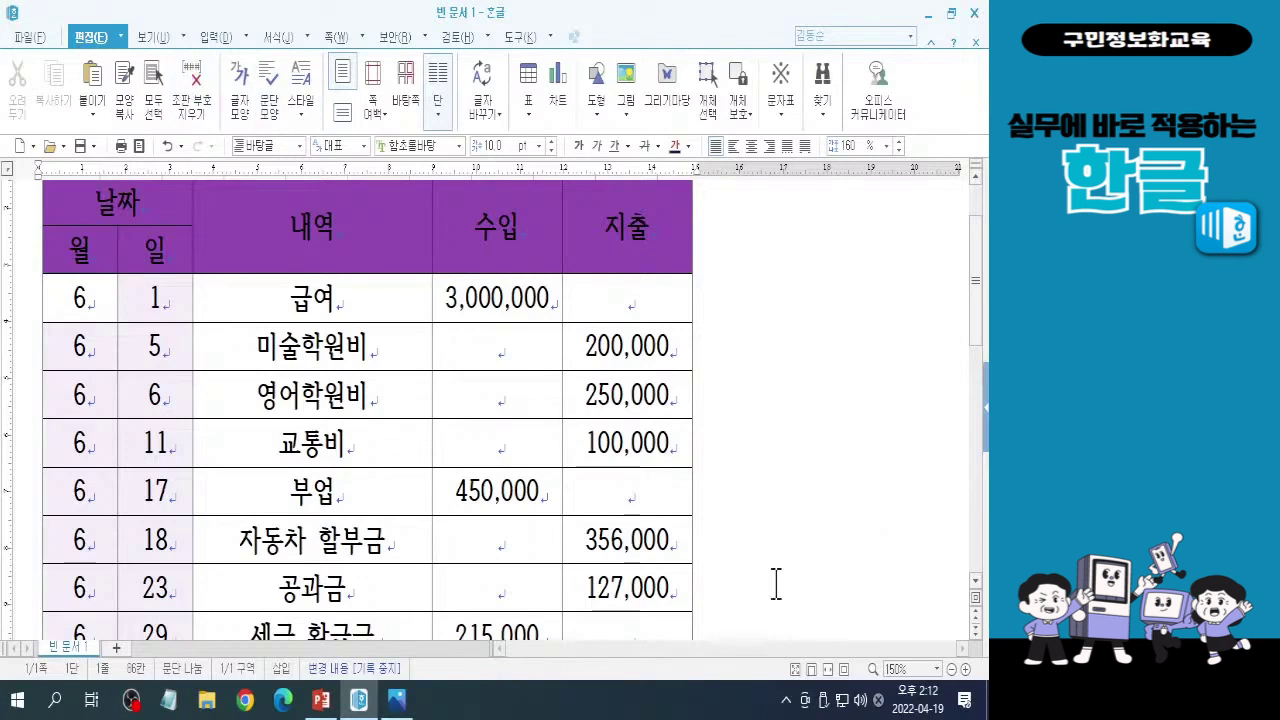
{"action": "left_click", "coordinate": [166, 40]}
{"action": "left_click", "coordinate": [20, 95]}
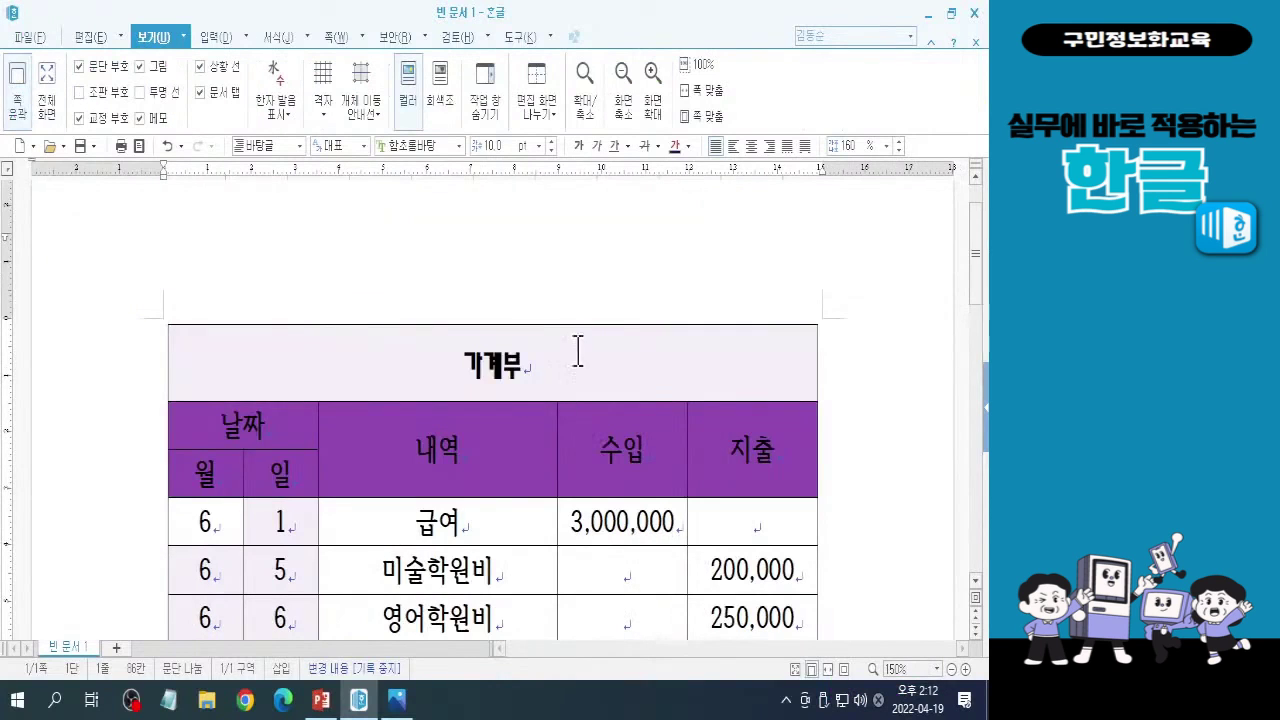
{"action": "scroll", "coordinate": [591, 340], "scroll_direction": "down", "scroll_amount": 2}
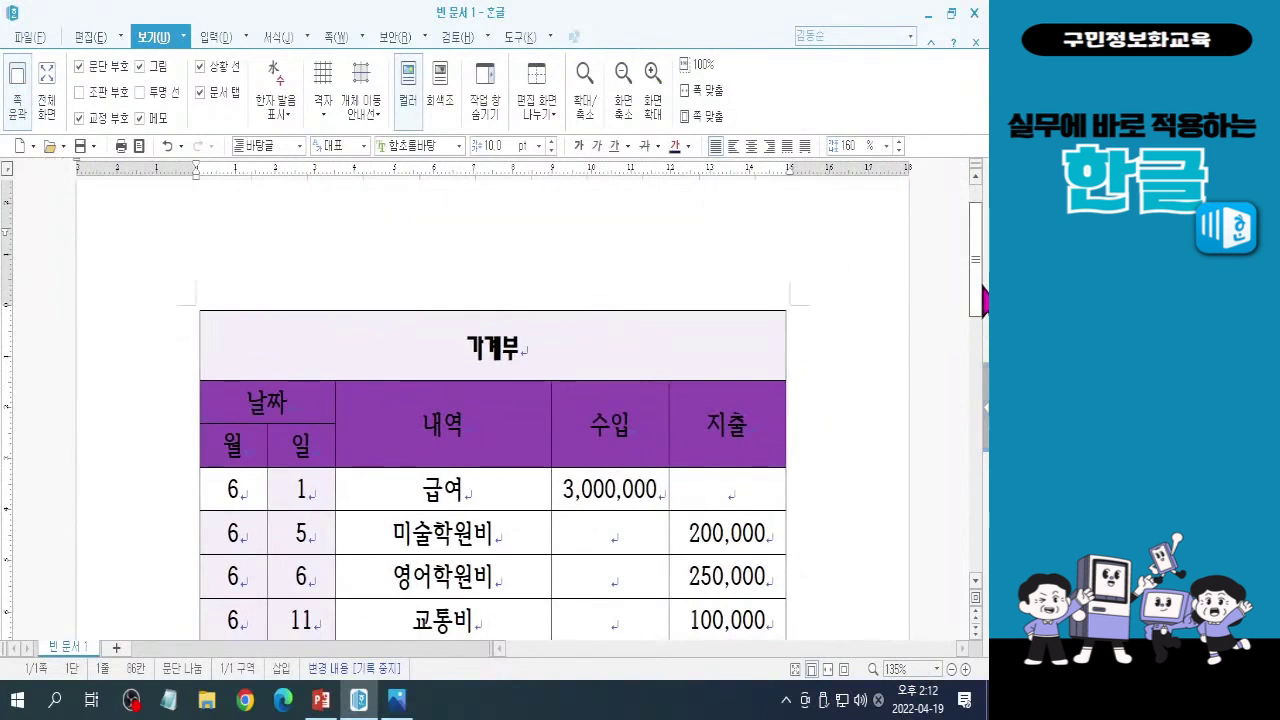
{"action": "left_click_drag", "start_coordinate": [981, 287], "coordinate": [981, 318]}
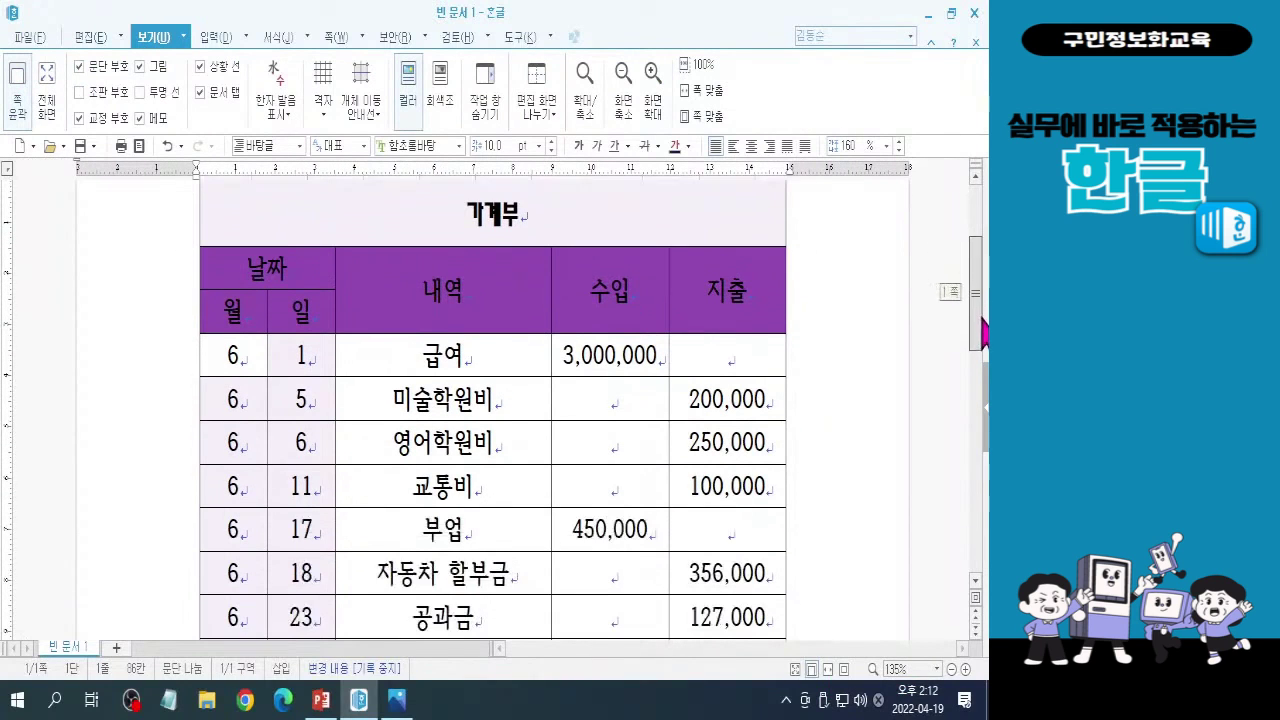
{"action": "left_click", "coordinate": [938, 669]}
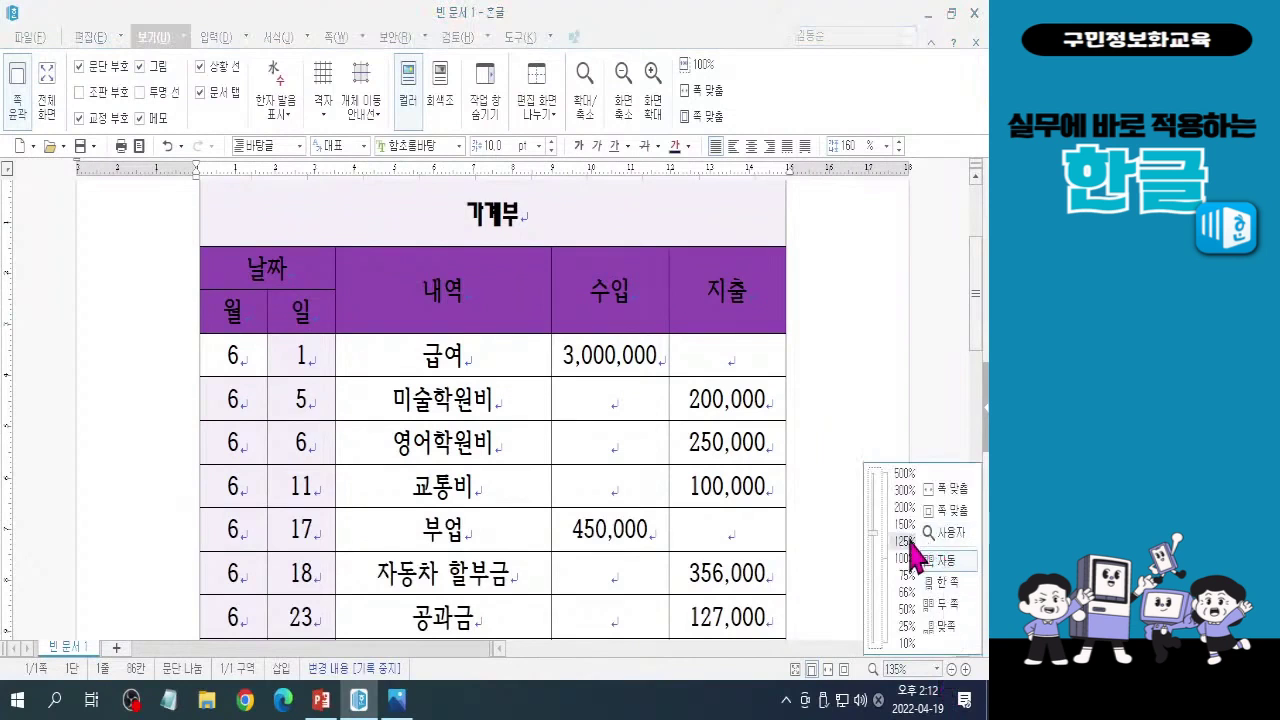
{"action": "left_click", "coordinate": [912, 556]}
{"action": "left_click_drag", "start_coordinate": [980, 340], "coordinate": [982, 365]}
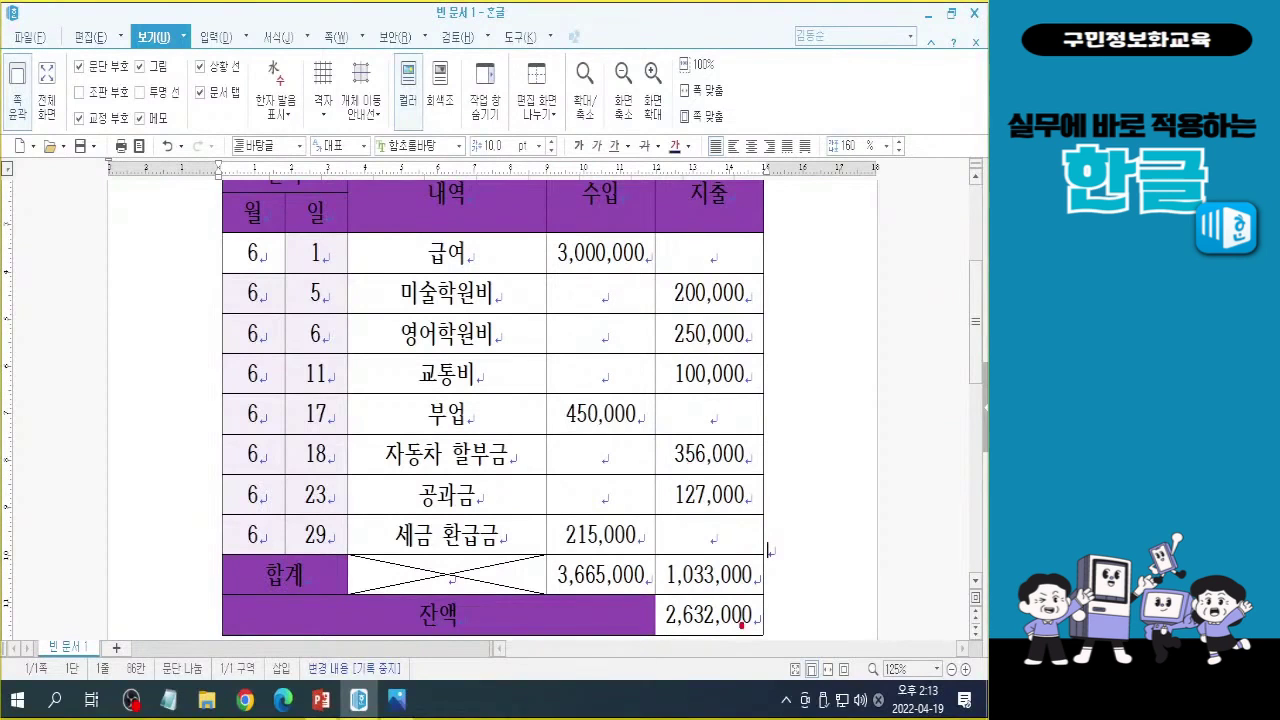
Circle the 합계 and 잔액 amounts and box the 수입 and 지출 entries with temporary red annotations, and clear them.
{"action": "mouse_move", "coordinate": [749, 640]}
{"action": "left_mouse_down"}
{"action": "mouse_move", "coordinate": [677, 633]}
{"action": "mouse_move", "coordinate": [658, 608]}
{"action": "mouse_move", "coordinate": [765, 607]}
{"action": "mouse_move", "coordinate": [737, 630]}
{"action": "left_mouse_up"}
{"action": "mouse_move", "coordinate": [634, 587]}
{"action": "left_mouse_down"}
{"action": "mouse_move", "coordinate": [562, 592]}
{"action": "mouse_move", "coordinate": [590, 550]}
{"action": "mouse_move", "coordinate": [645, 560]}
{"action": "mouse_move", "coordinate": [642, 592]}
{"action": "mouse_move", "coordinate": [742, 590]}
{"action": "mouse_move", "coordinate": [664, 586]}
{"action": "mouse_move", "coordinate": [672, 541]}
{"action": "mouse_move", "coordinate": [744, 538]}
{"action": "mouse_move", "coordinate": [762, 580]}
{"action": "mouse_move", "coordinate": [745, 591]}
{"action": "left_mouse_up"}
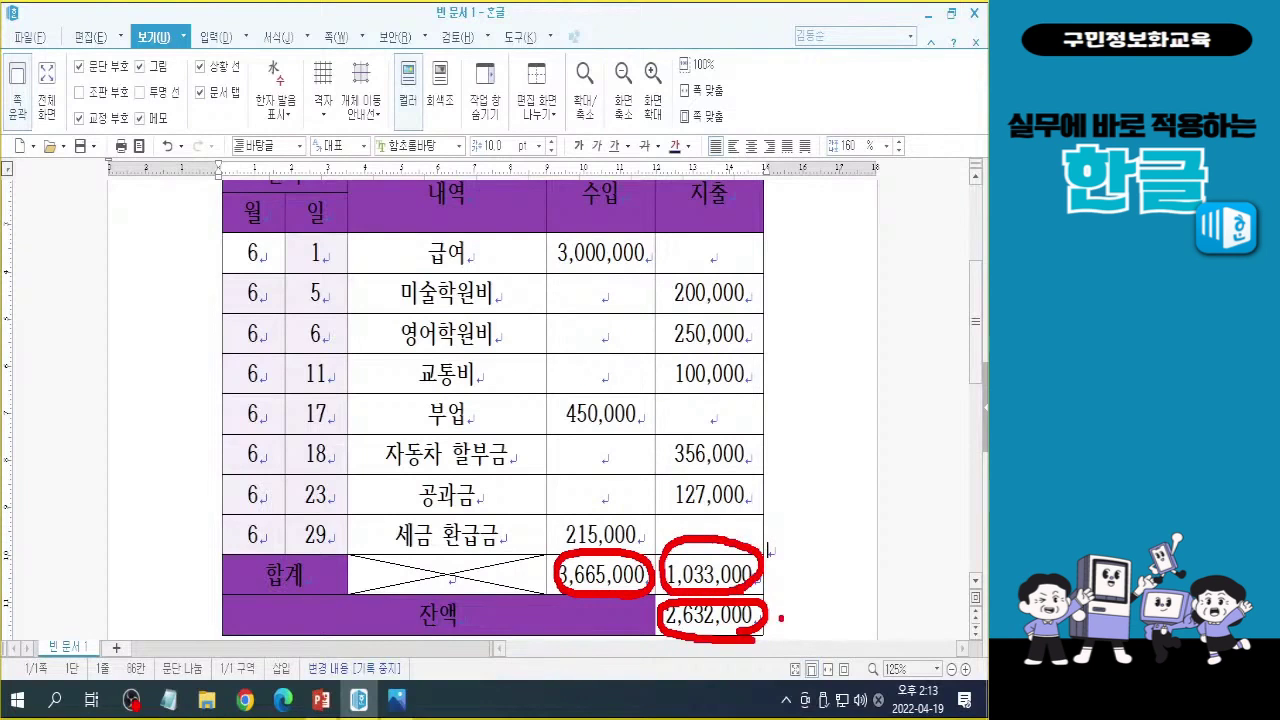
{"action": "key", "text": "ctrl+z"}
{"action": "key", "text": "ctrl+z"}
{"action": "key", "text": "ctrl+z"}
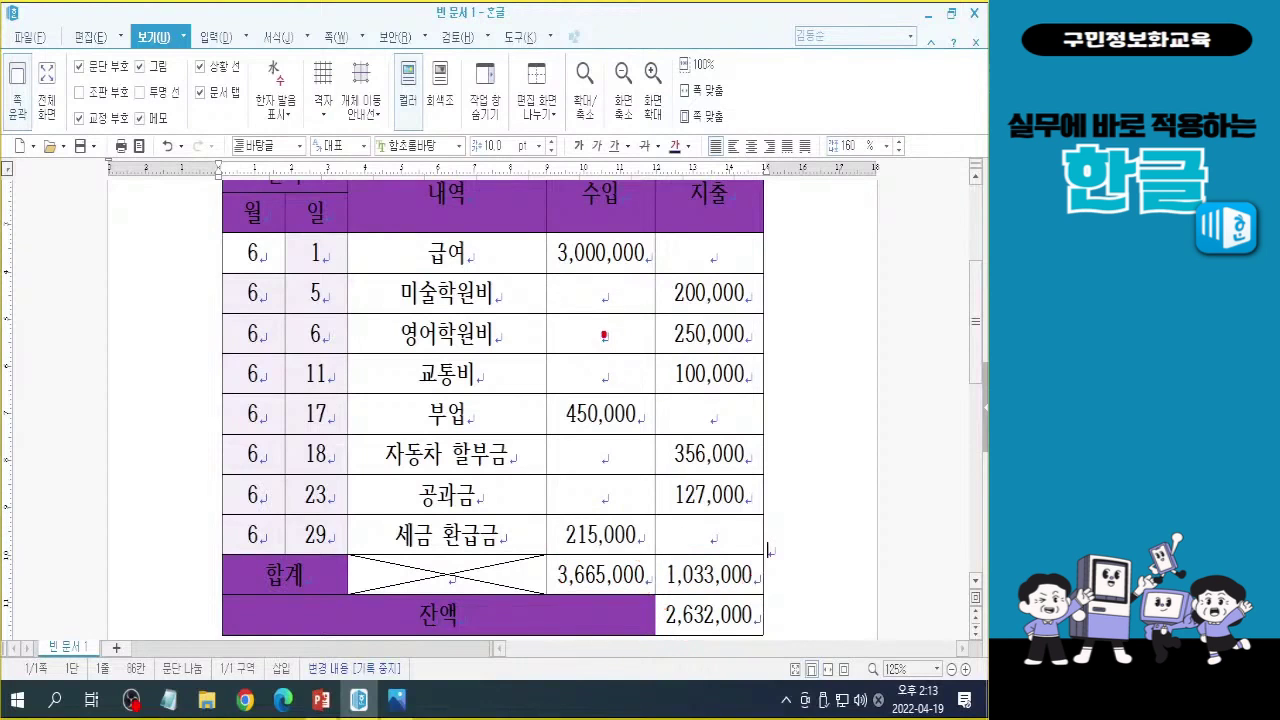
{"action": "mouse_move", "coordinate": [545, 232]}
{"action": "left_mouse_down"}
{"action": "mouse_move", "coordinate": [606, 337]}
{"action": "mouse_move", "coordinate": [760, 509]}
{"action": "mouse_move", "coordinate": [768, 558]}
{"action": "left_mouse_up"}
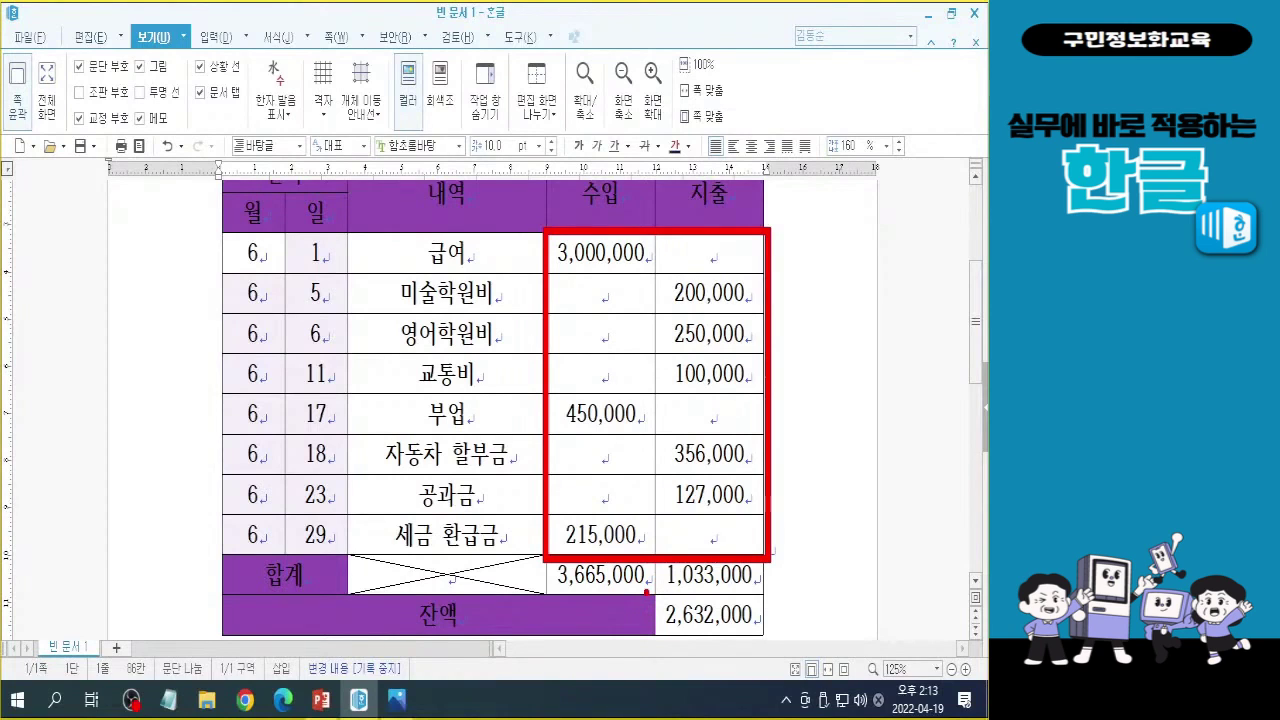
{"action": "key", "text": "Escape"}
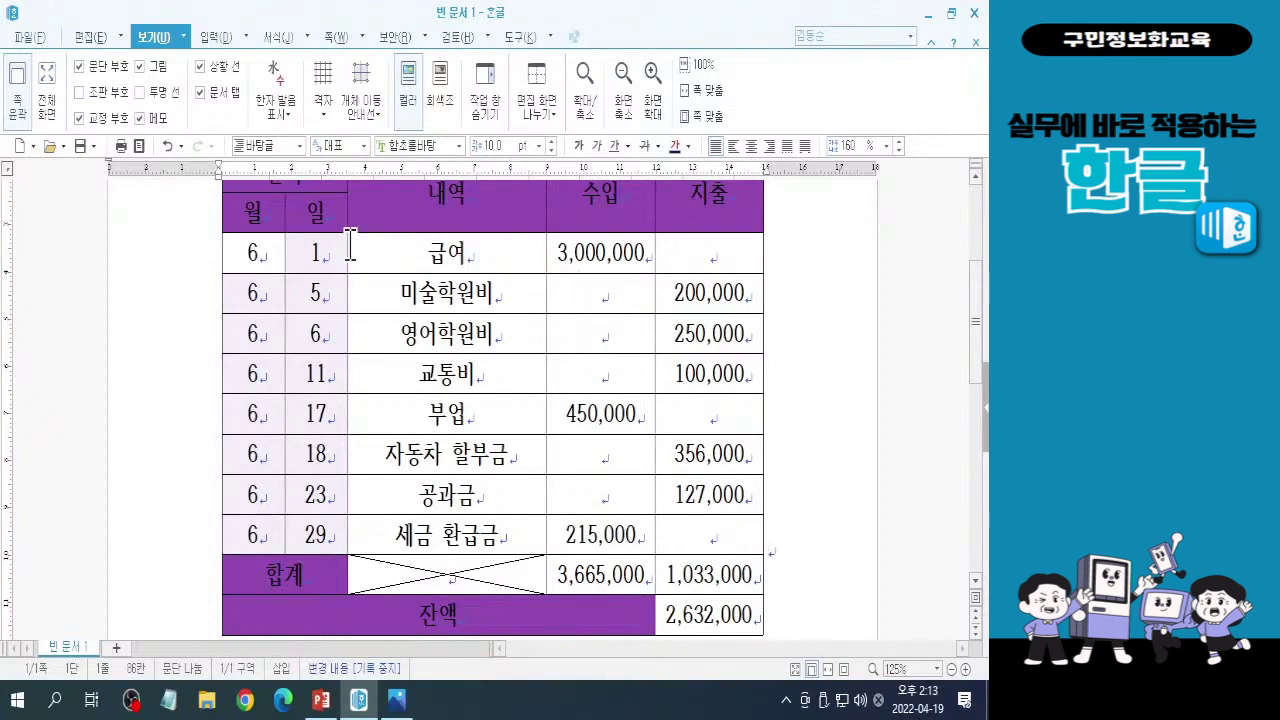
Change the 수입 amount in the 급여 row to 3,100,000.
{"action": "left_click", "coordinate": [589, 253]}
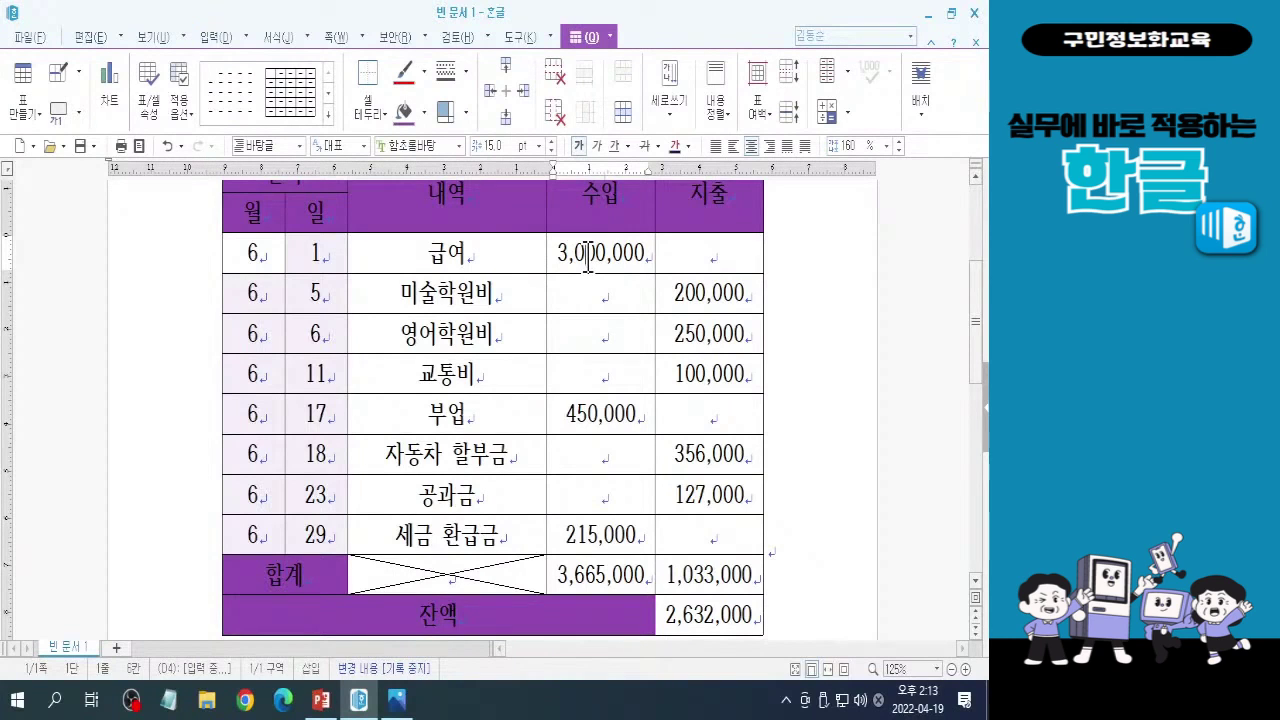
{"action": "key", "text": "BackSpace"}
{"action": "type", "text": "1"}
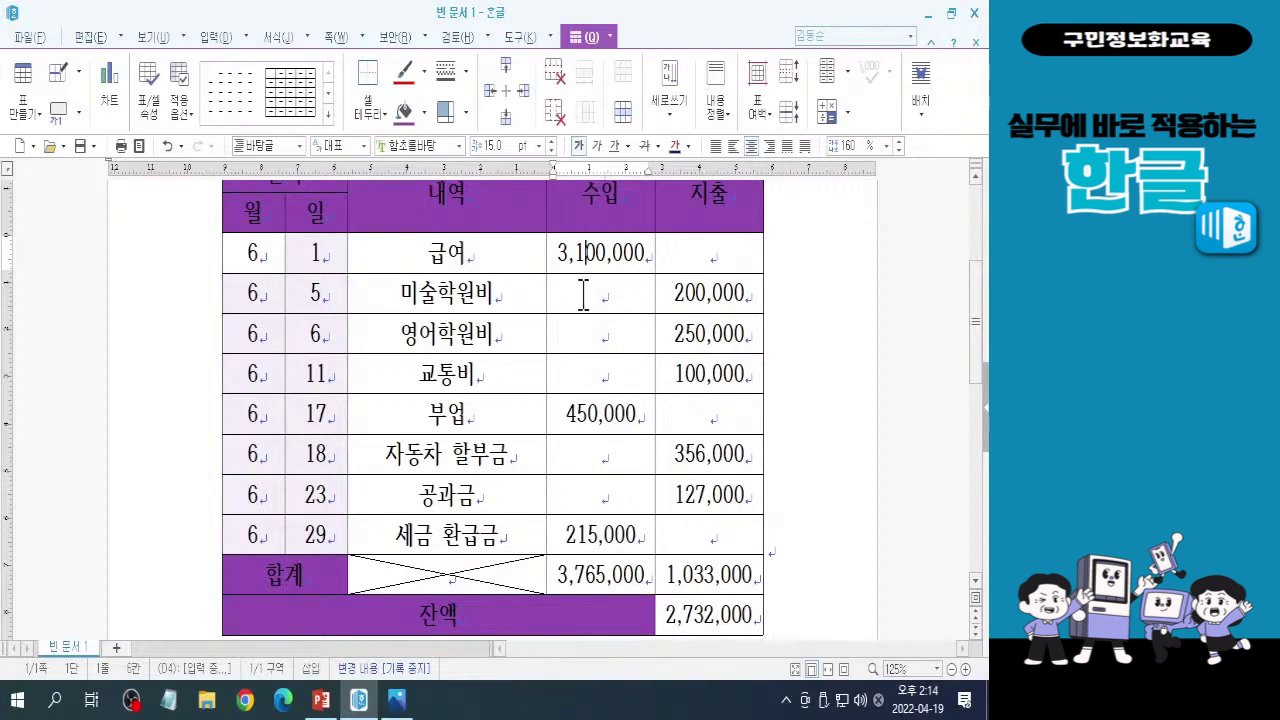
Change the 지출 amount in the 미술학원비 row to 250,000, and temporarily box the 지출 합계 amount in red.
{"action": "left_click", "coordinate": [695, 292]}
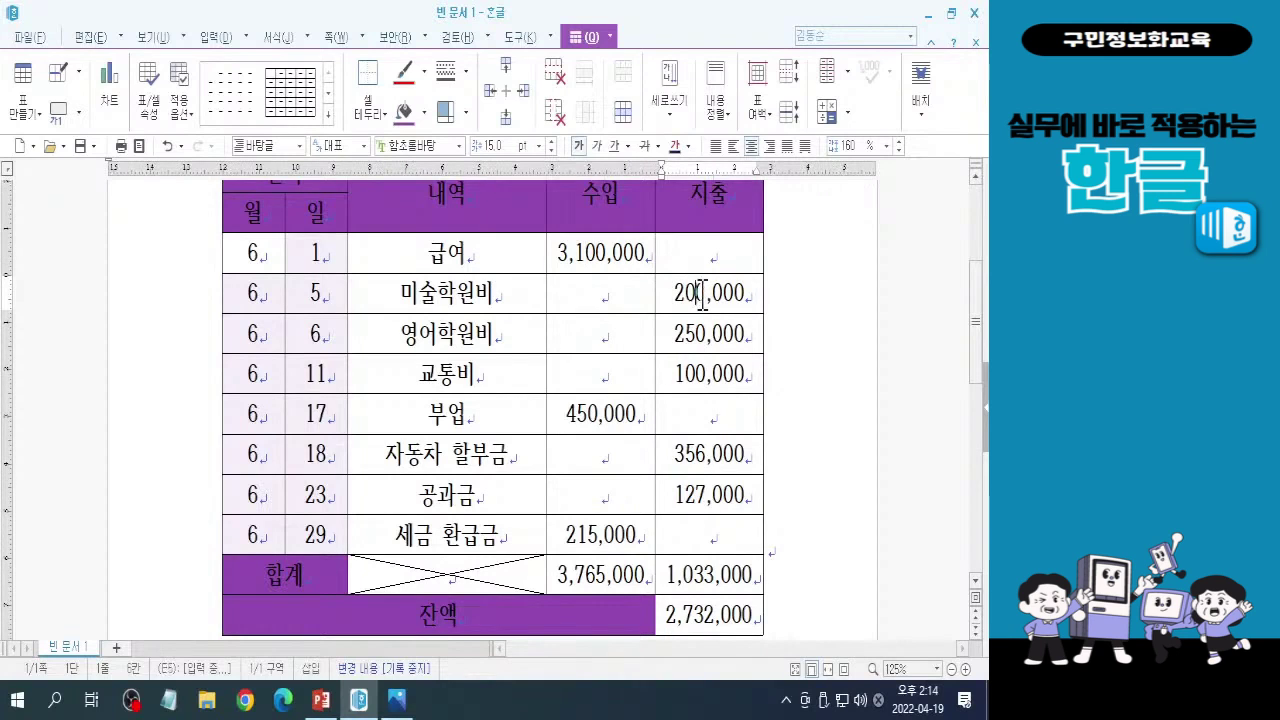
{"action": "key", "text": "BackSpace"}
{"action": "type", "text": "5"}
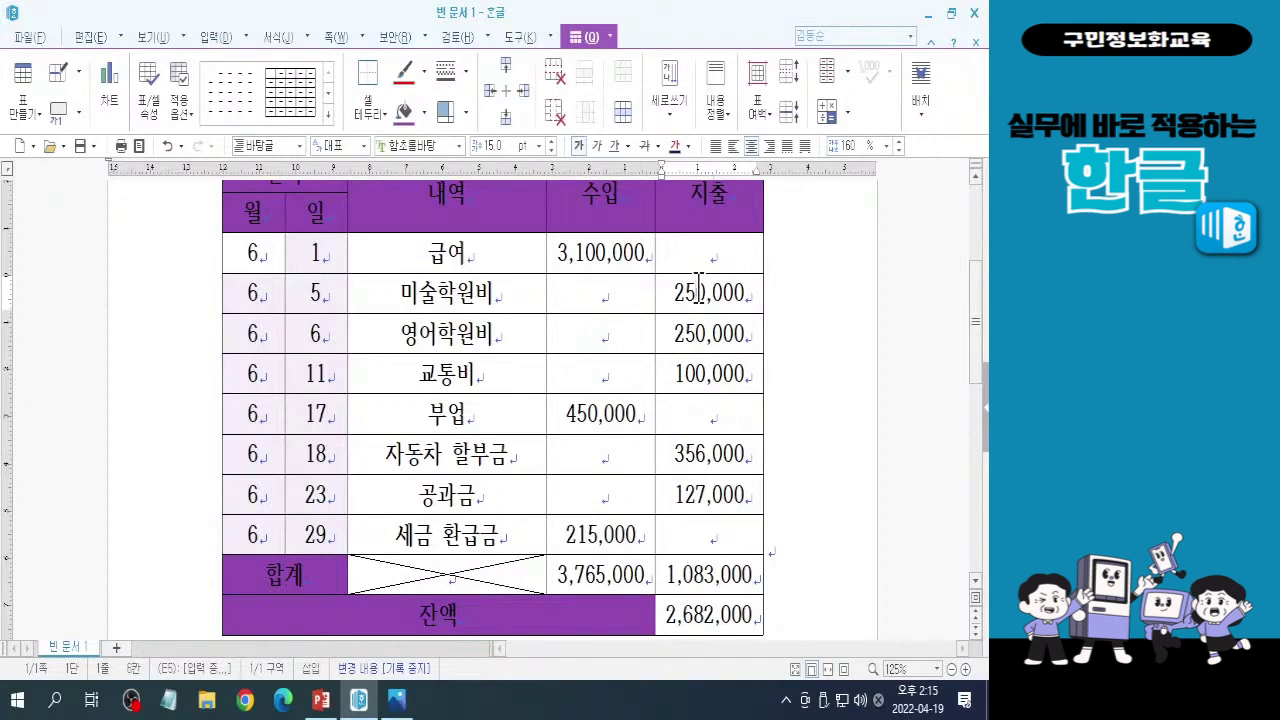
{"action": "left_click_drag", "start_coordinate": [654, 548], "coordinate": [766, 597]}
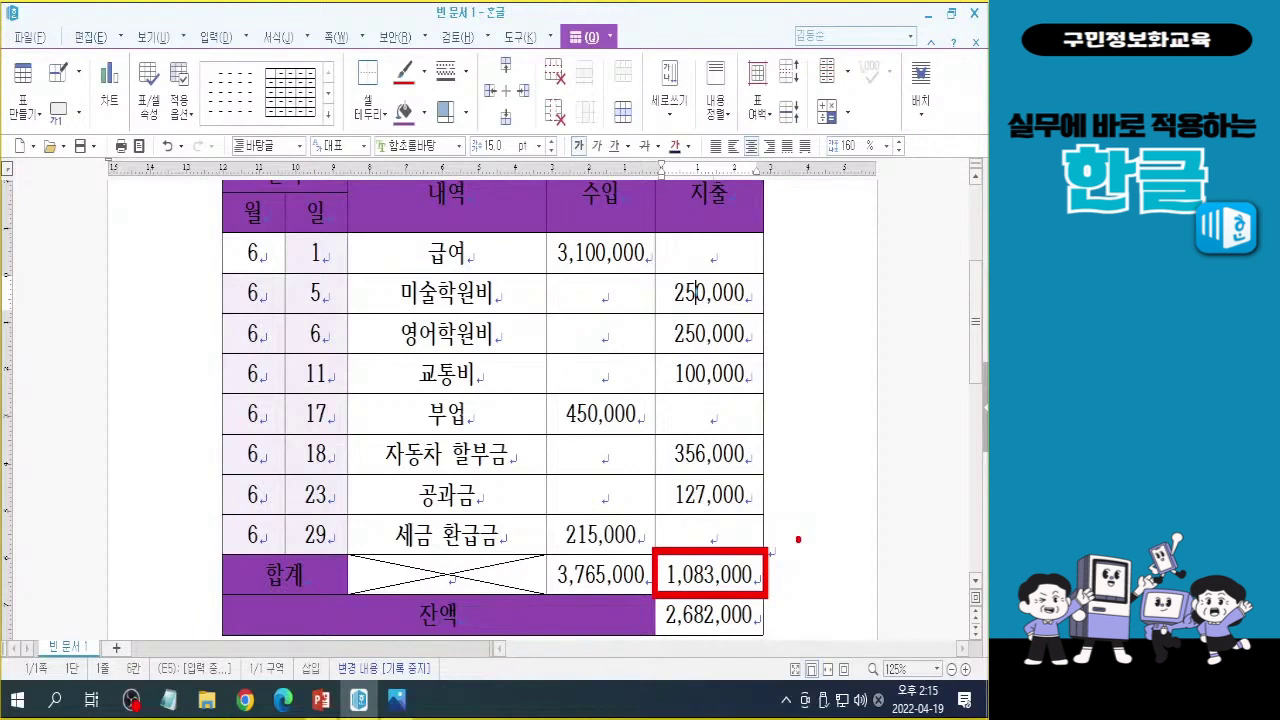
{"action": "key", "text": "Escape"}
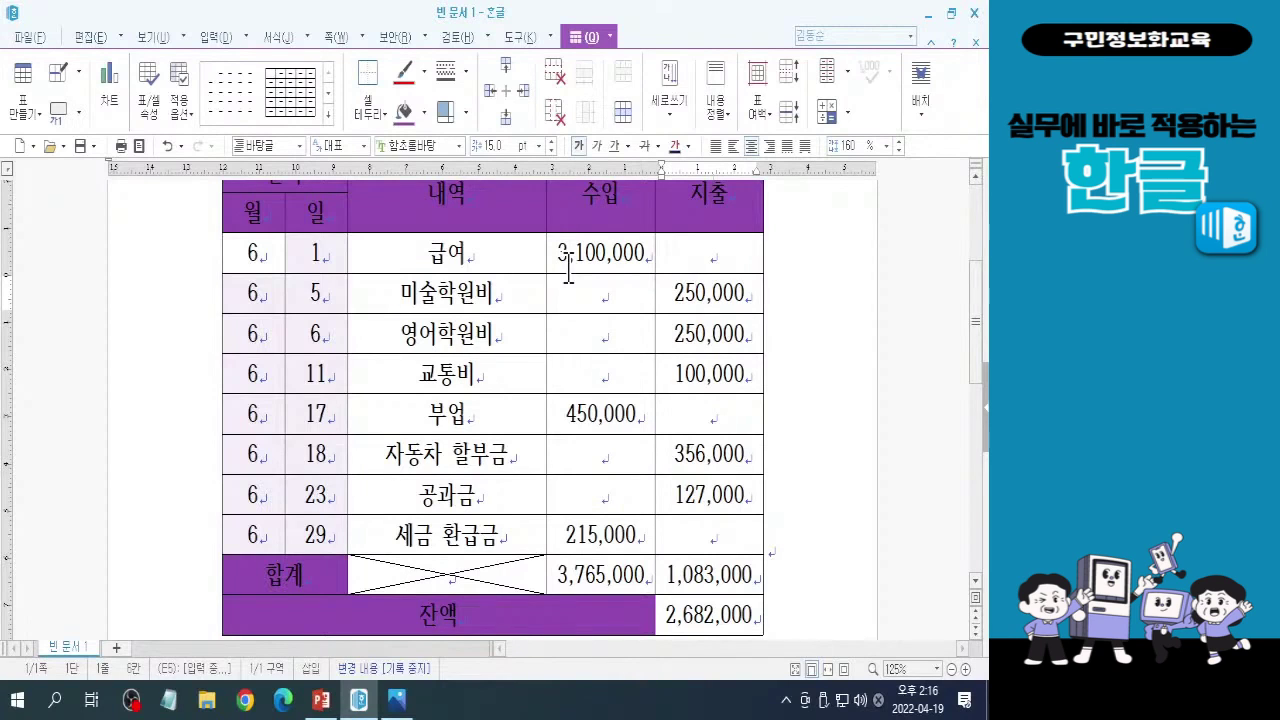
Save the document as 가계부 in hwp format in the desktop folder OA 마스터 프로젝트 한글, and close Hangul.
{"action": "left_click", "coordinate": [499, 416]}
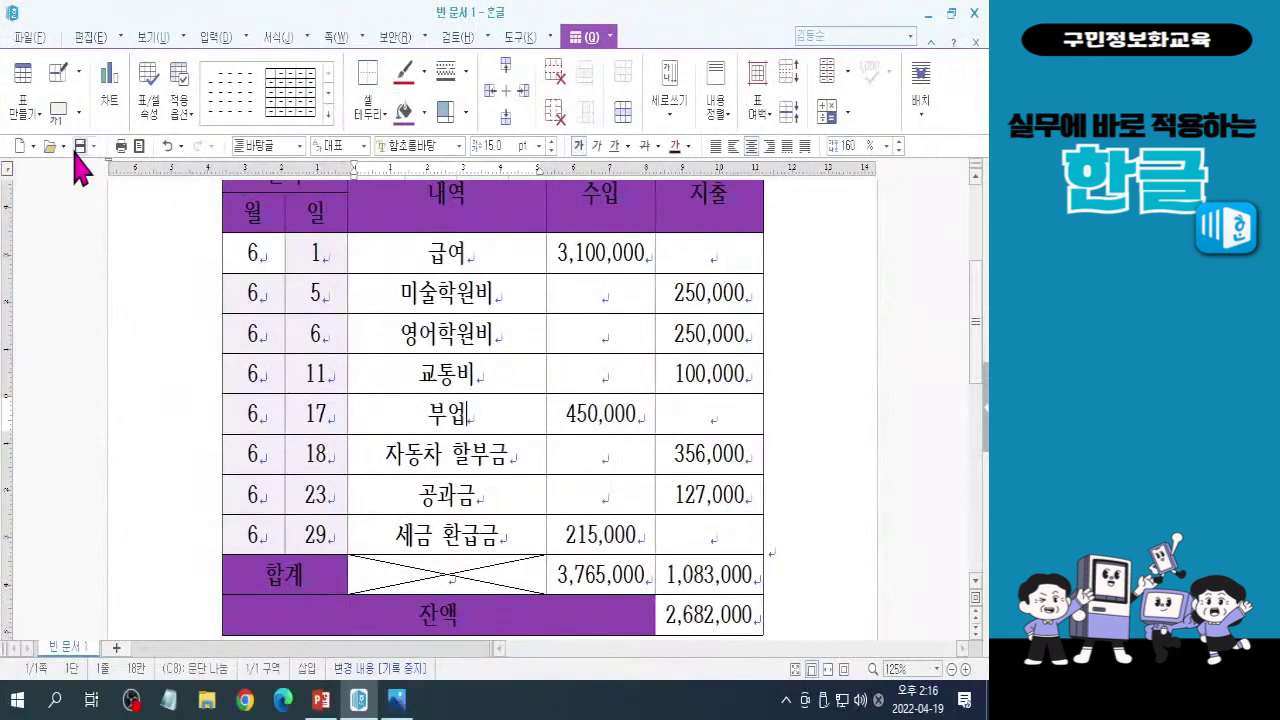
{"action": "left_click", "coordinate": [161, 282]}
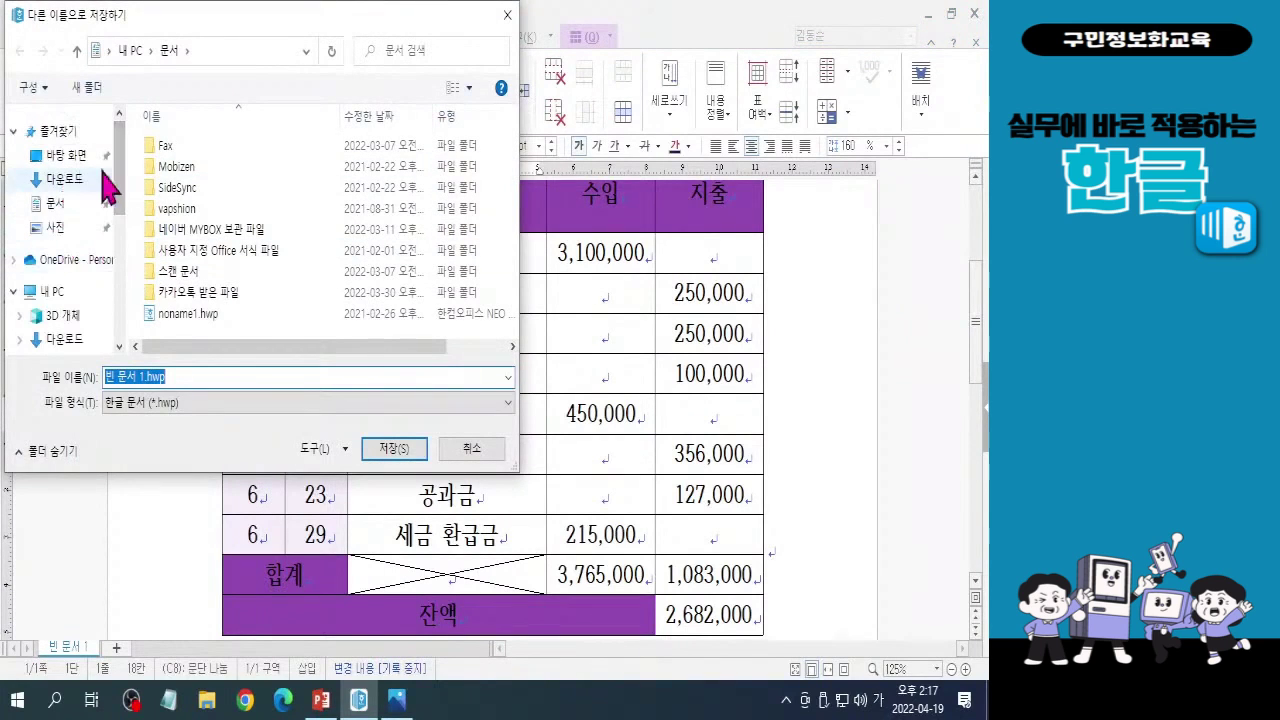
{"action": "left_click", "coordinate": [61, 156]}
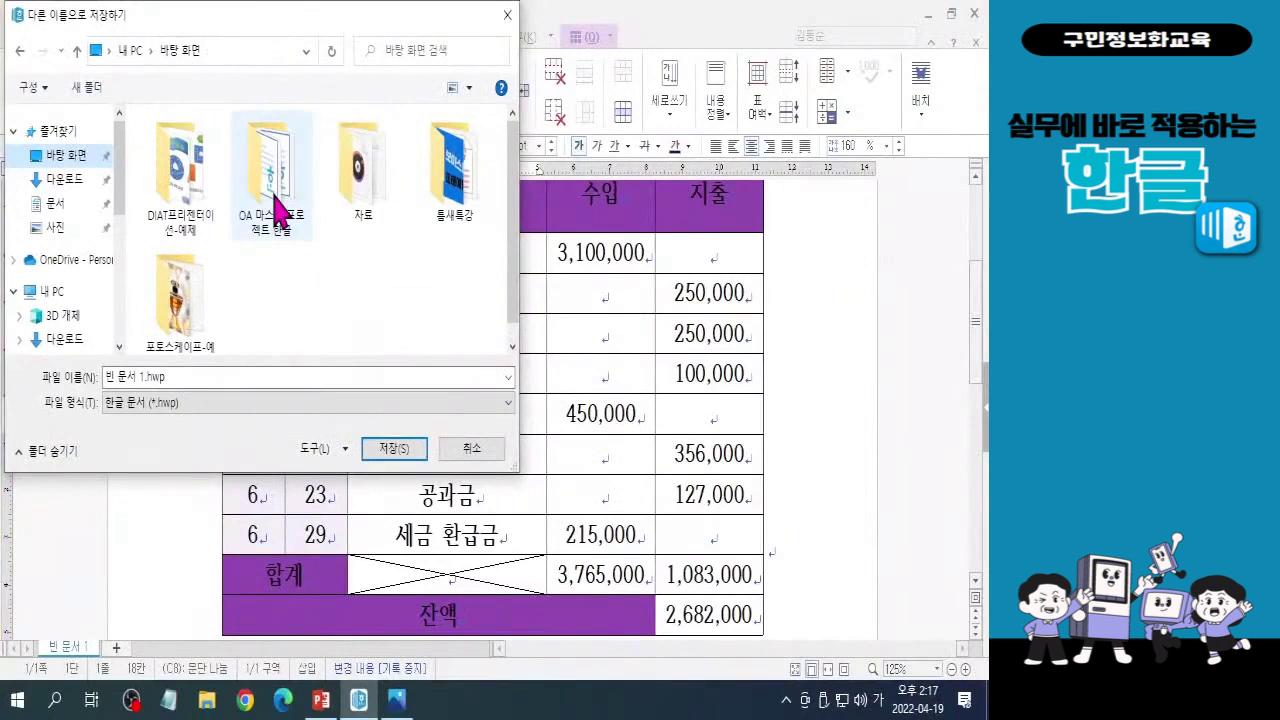
{"action": "double_click", "coordinate": [540, 230]}
{"action": "left_click", "coordinate": [183, 378]}
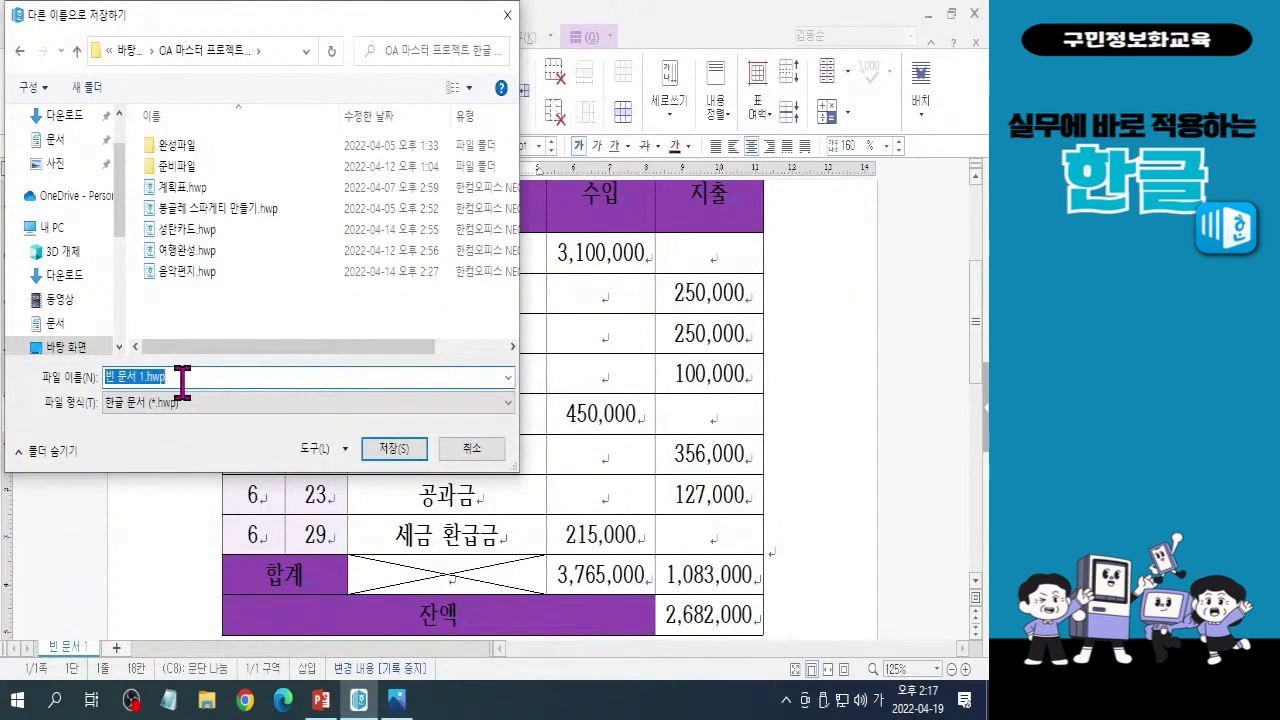
{"action": "type", "text": "가계부"}
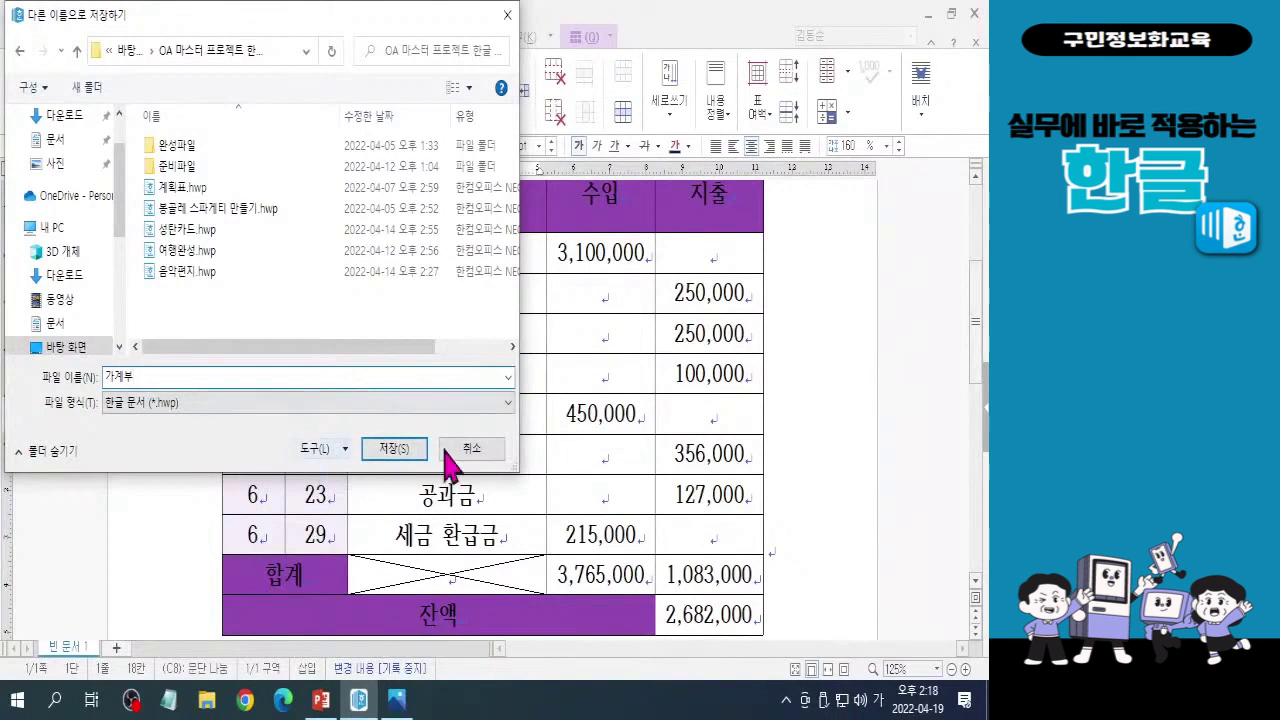
{"action": "left_click", "coordinate": [395, 449]}
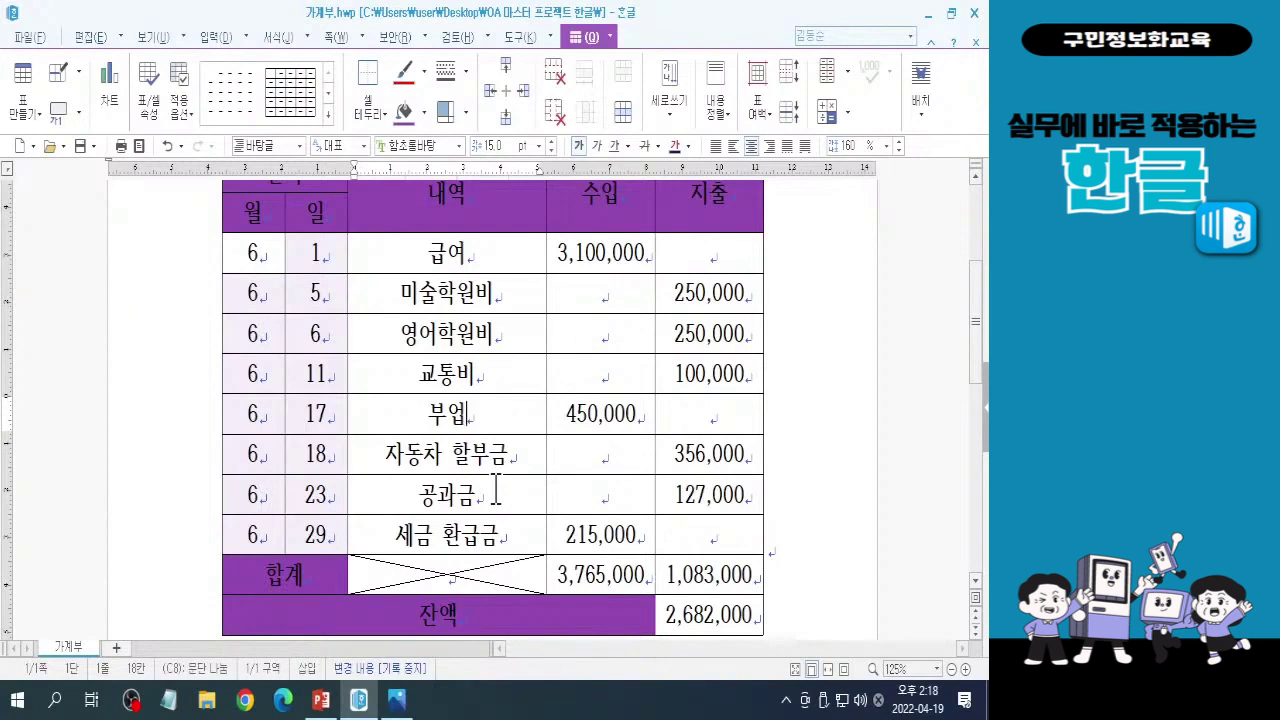
{"action": "left_click", "coordinate": [496, 491]}
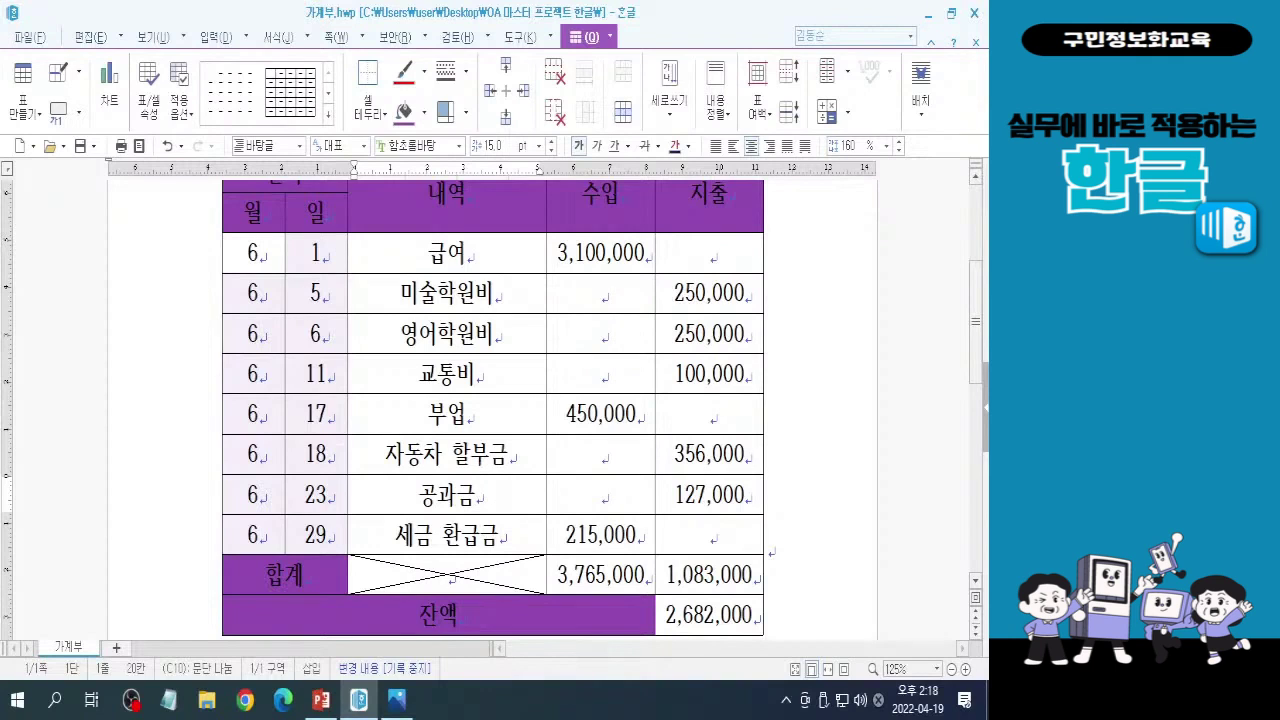
{"action": "left_click", "coordinate": [976, 14]}
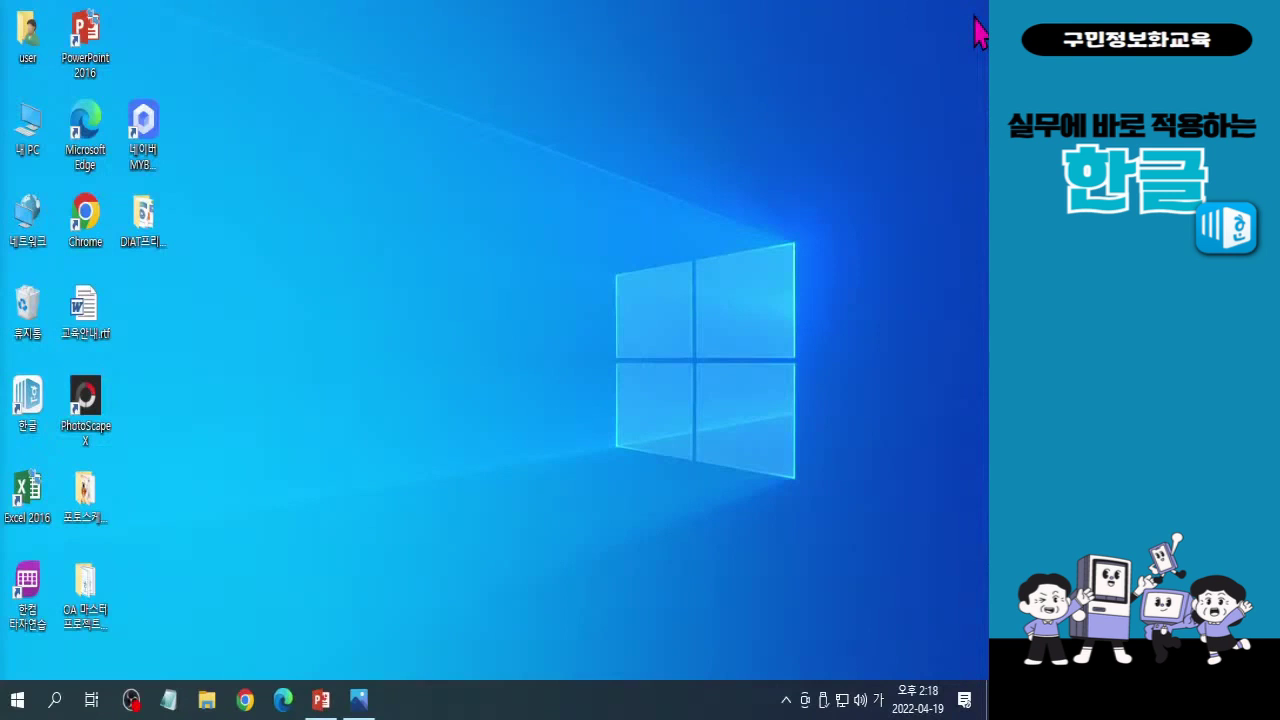
{"action": "key", "text": "Hangul"}
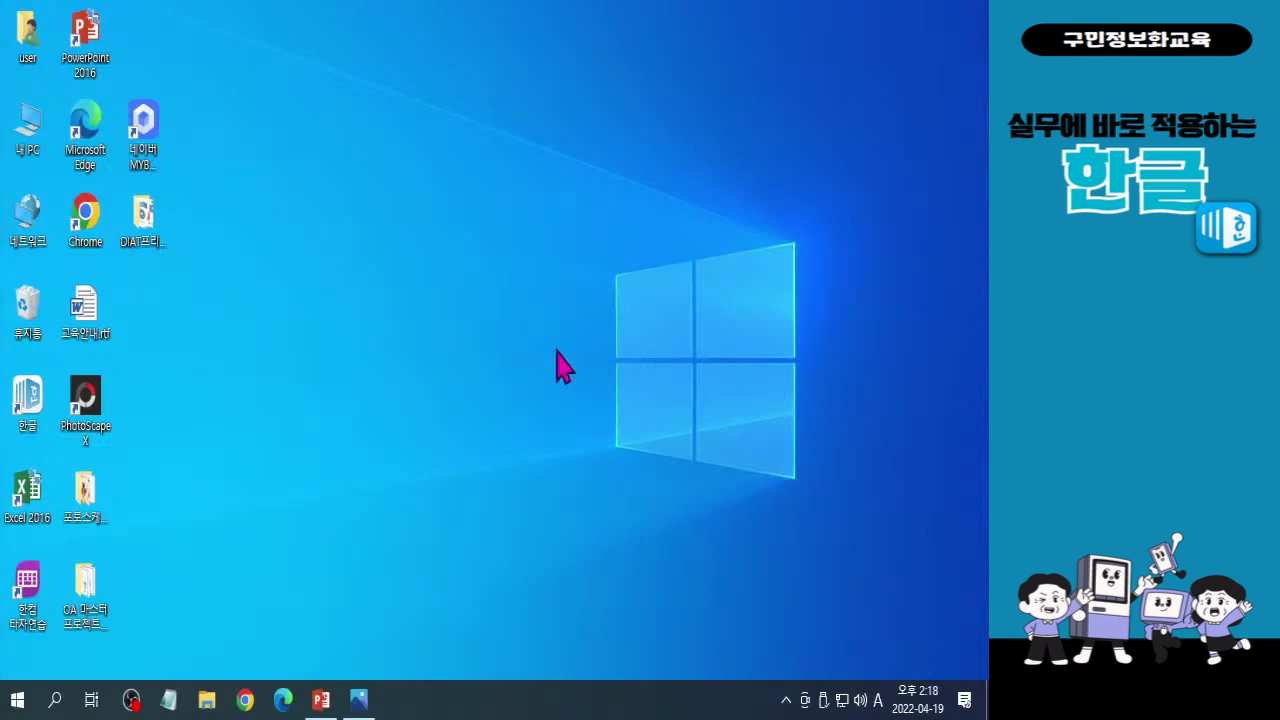
{"action": "key", "text": "Hangul"}
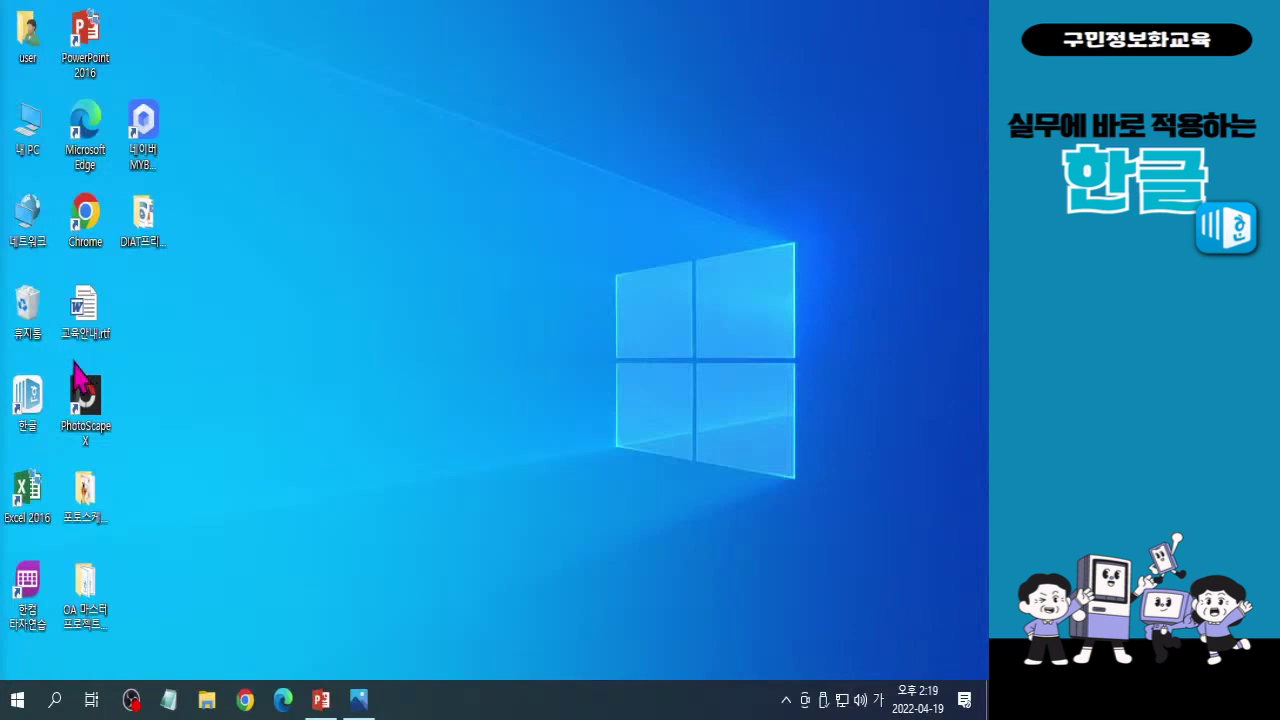
{"action": "left_click", "coordinate": [475, 370]}
{"action": "key", "text": "ctrl"}
{"action": "key", "text": "ctrl"}
{"action": "key", "text": "ctrl"}
{"action": "key", "text": "ctrl"}
{"action": "key", "text": "ctrl"}
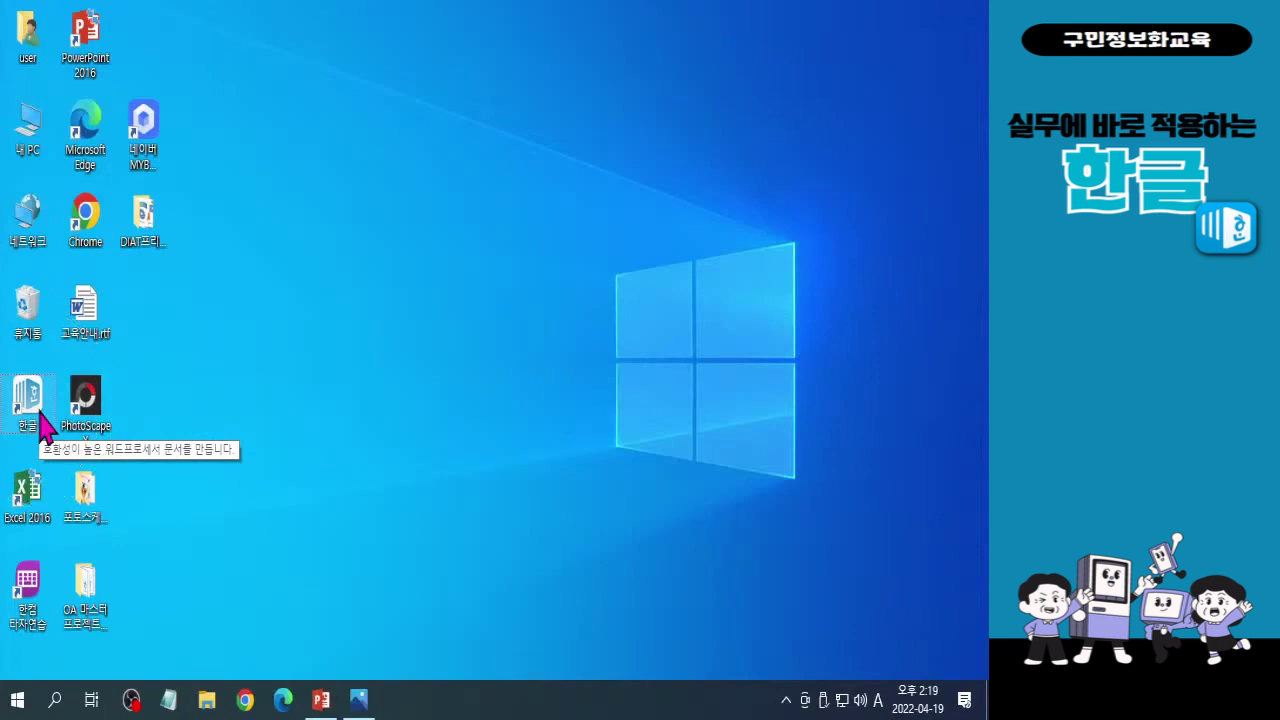
Start Hangul with a blank document and set up a new table with 5 rows and 5 columns.
{"action": "double_click", "coordinate": [42, 425]}
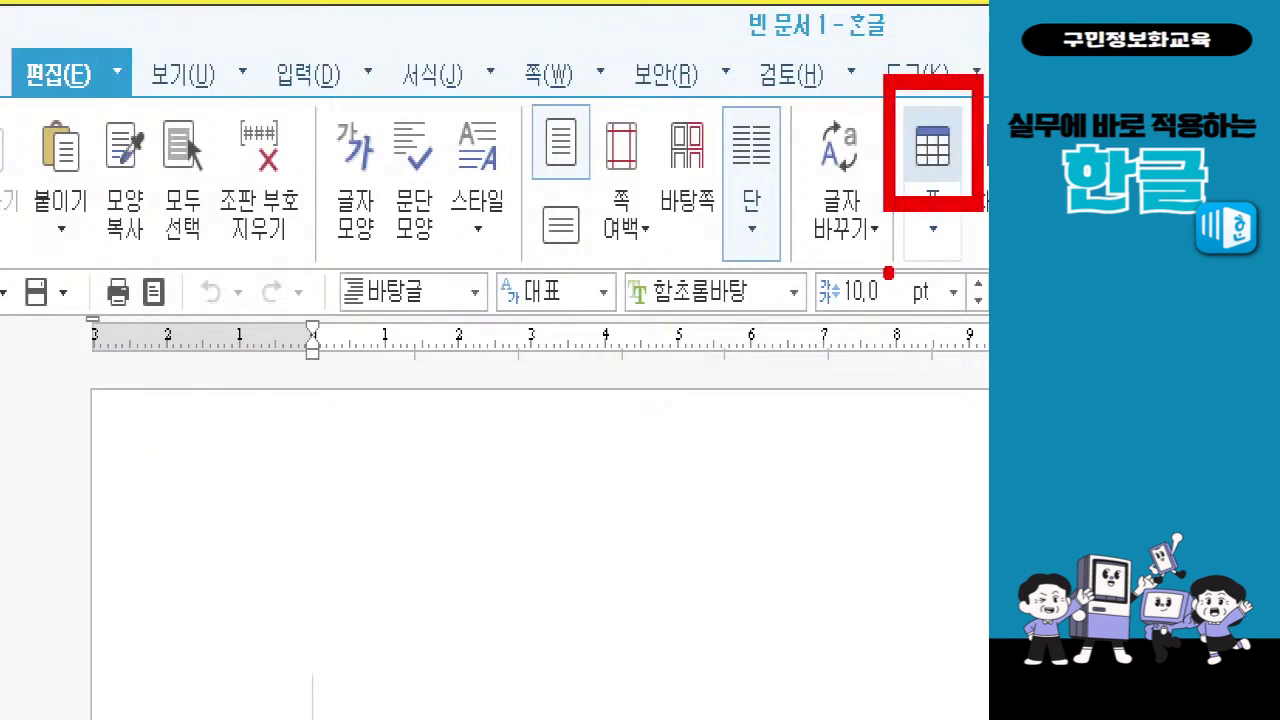
{"action": "left_click", "coordinate": [932, 148]}
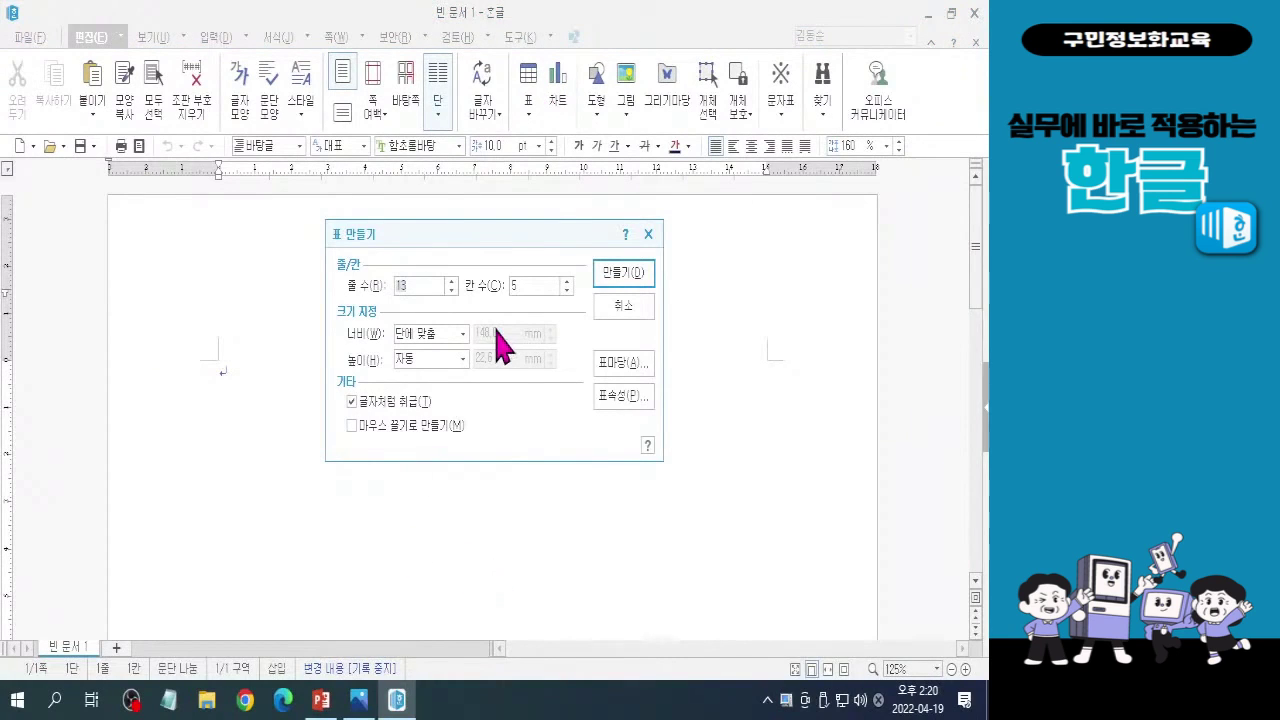
{"action": "type", "text": "5"}
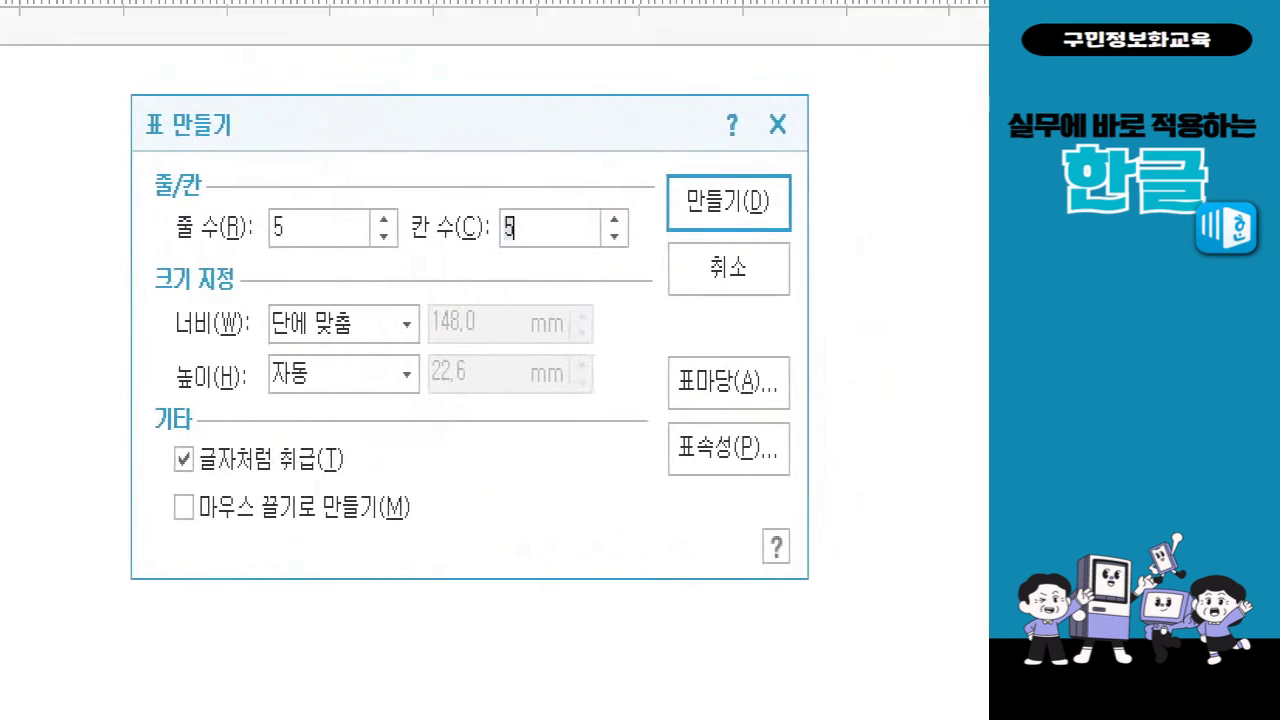
{"action": "left_click", "coordinate": [515, 312]}
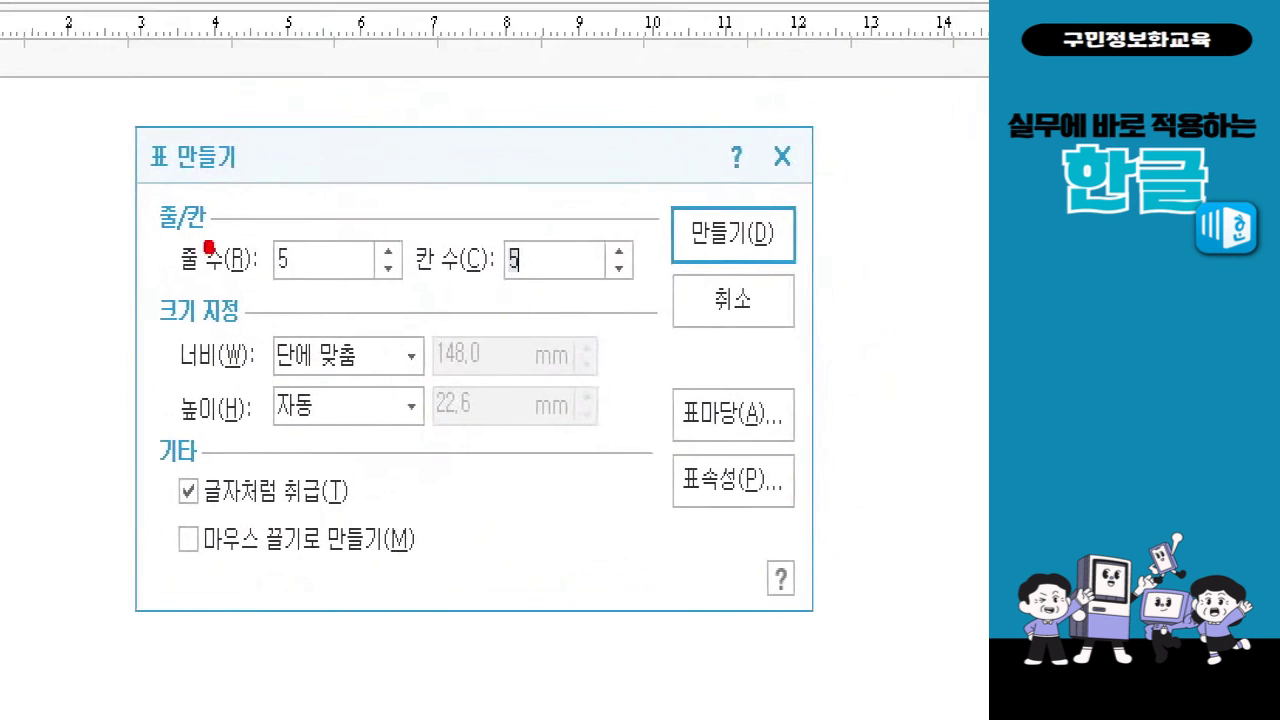
Mark the table creation settings with temporary red annotations, clear them, and create the 5-row, 5-column table.
{"action": "mouse_move", "coordinate": [118, 166]}
{"action": "left_mouse_down"}
{"action": "mouse_move", "coordinate": [686, 642]}
{"action": "mouse_move", "coordinate": [682, 620]}
{"action": "left_mouse_up"}
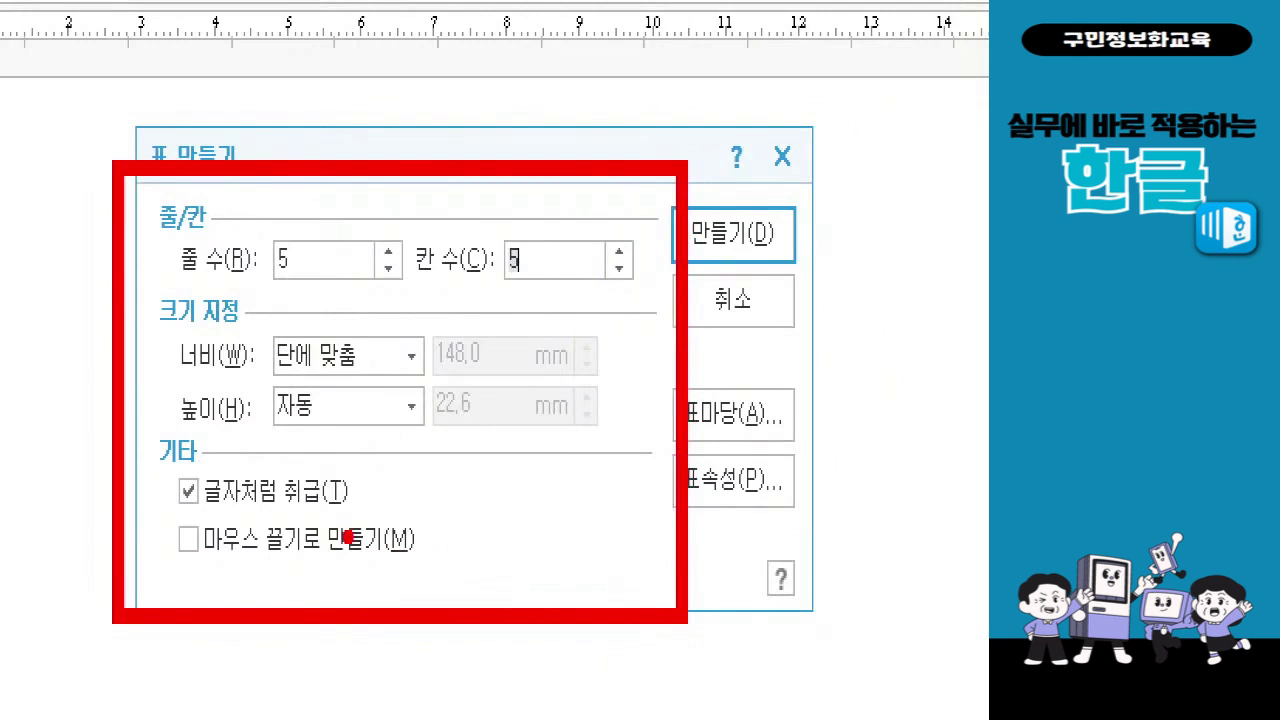
{"action": "key", "text": "e"}
{"action": "left_click_drag", "start_coordinate": [157, 205], "coordinate": [666, 302]}
{"action": "mouse_move", "coordinate": [150, 446]}
{"action": "left_mouse_down"}
{"action": "mouse_move", "coordinate": [190, 472]}
{"action": "mouse_move", "coordinate": [414, 532]}
{"action": "left_mouse_up"}
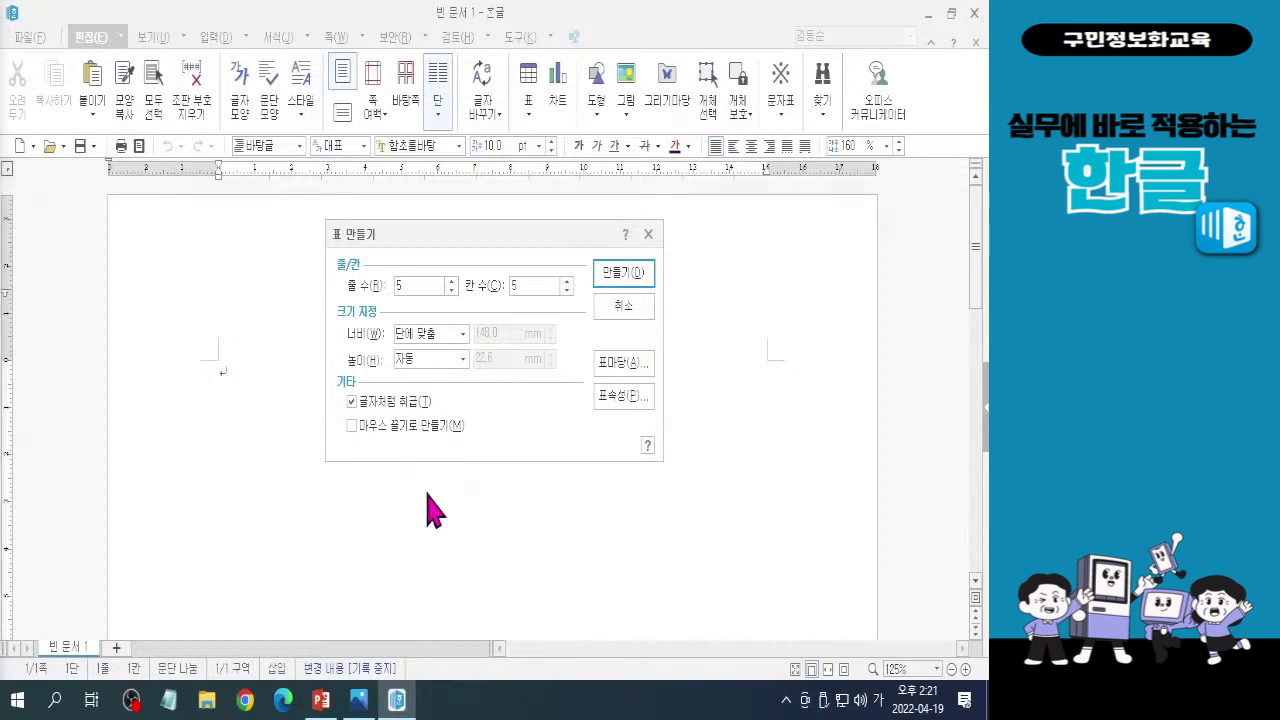
{"action": "left_click", "coordinate": [624, 278]}
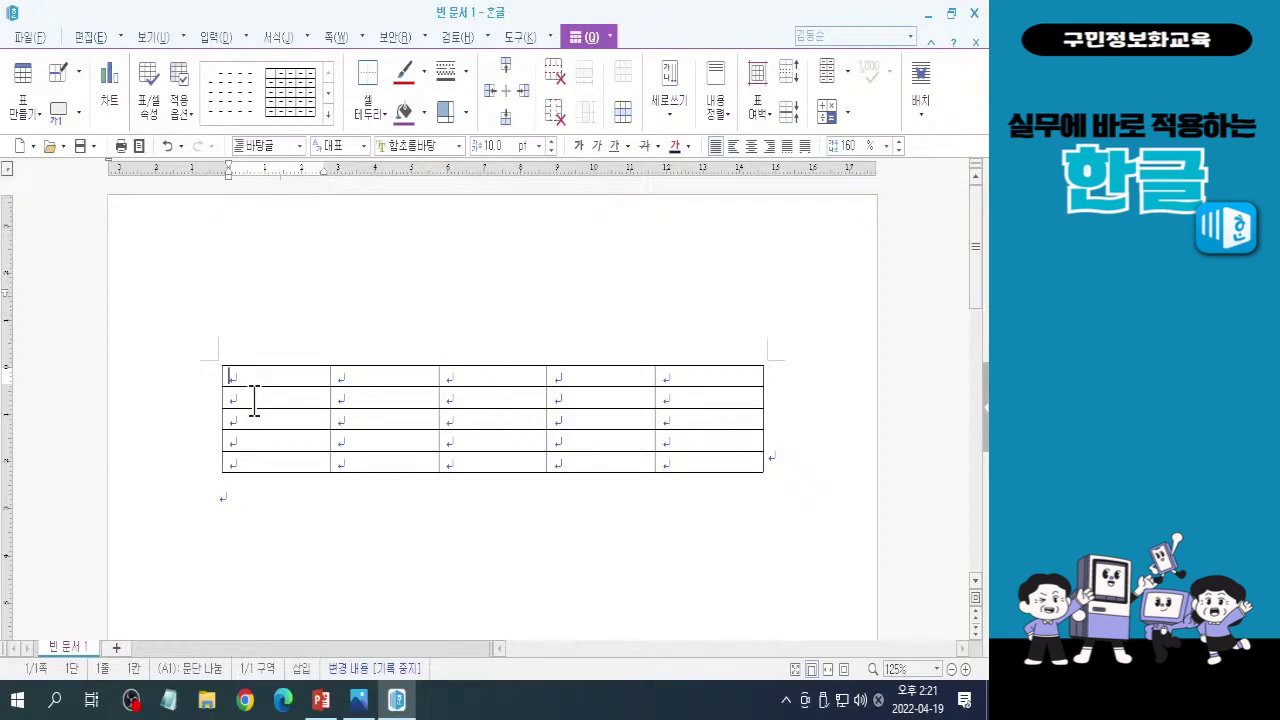
{"action": "type", "text": "월"}
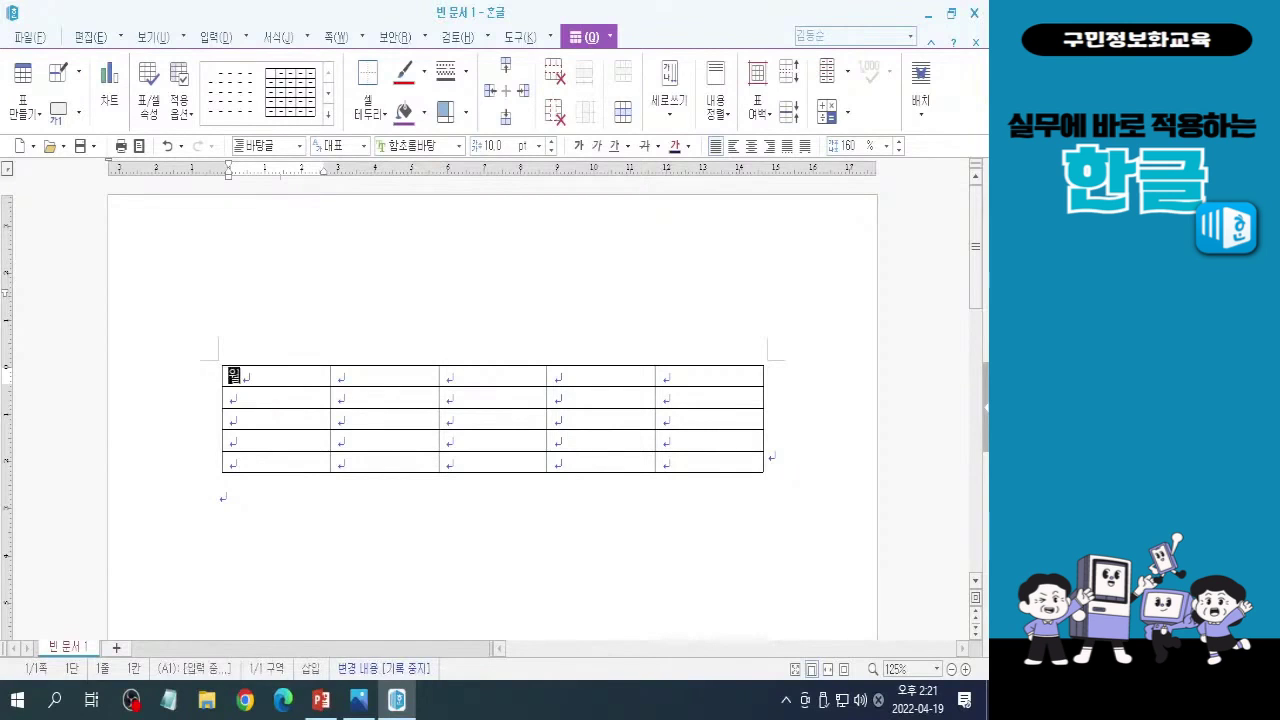
{"action": "left_click", "coordinate": [254, 401]}
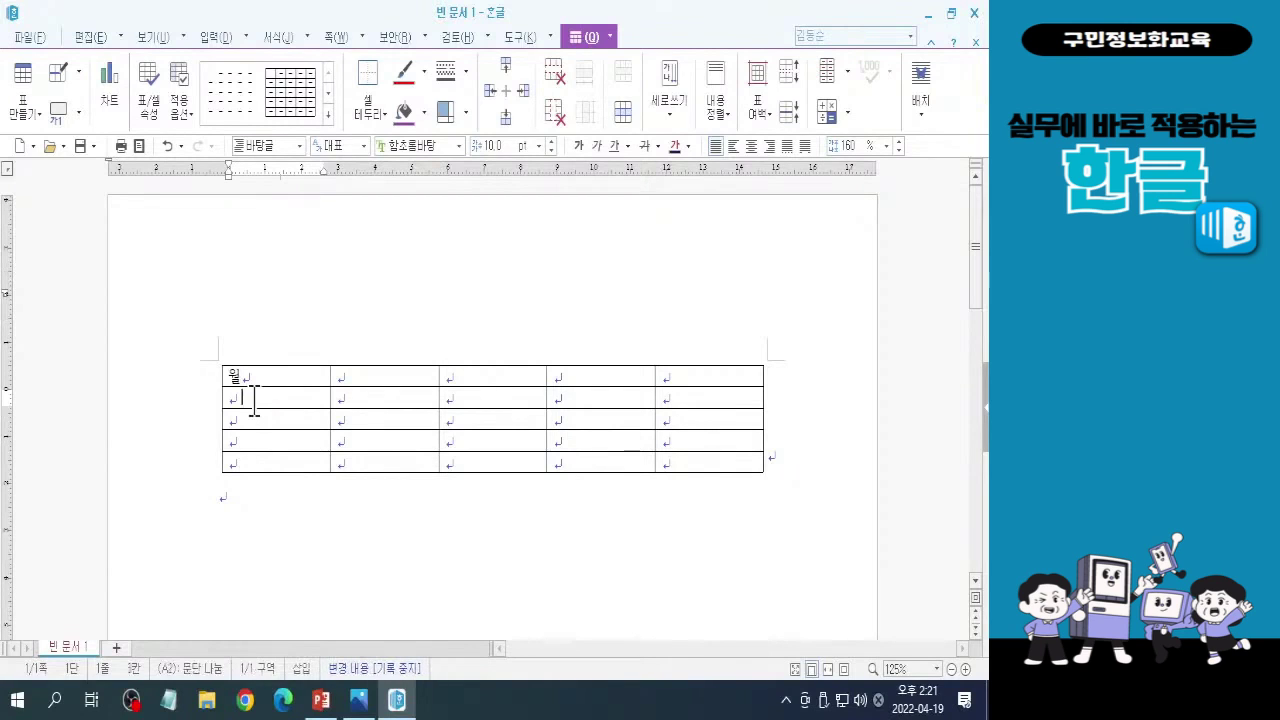
{"action": "type", "text": "수"}
{"action": "key", "text": "Down"}
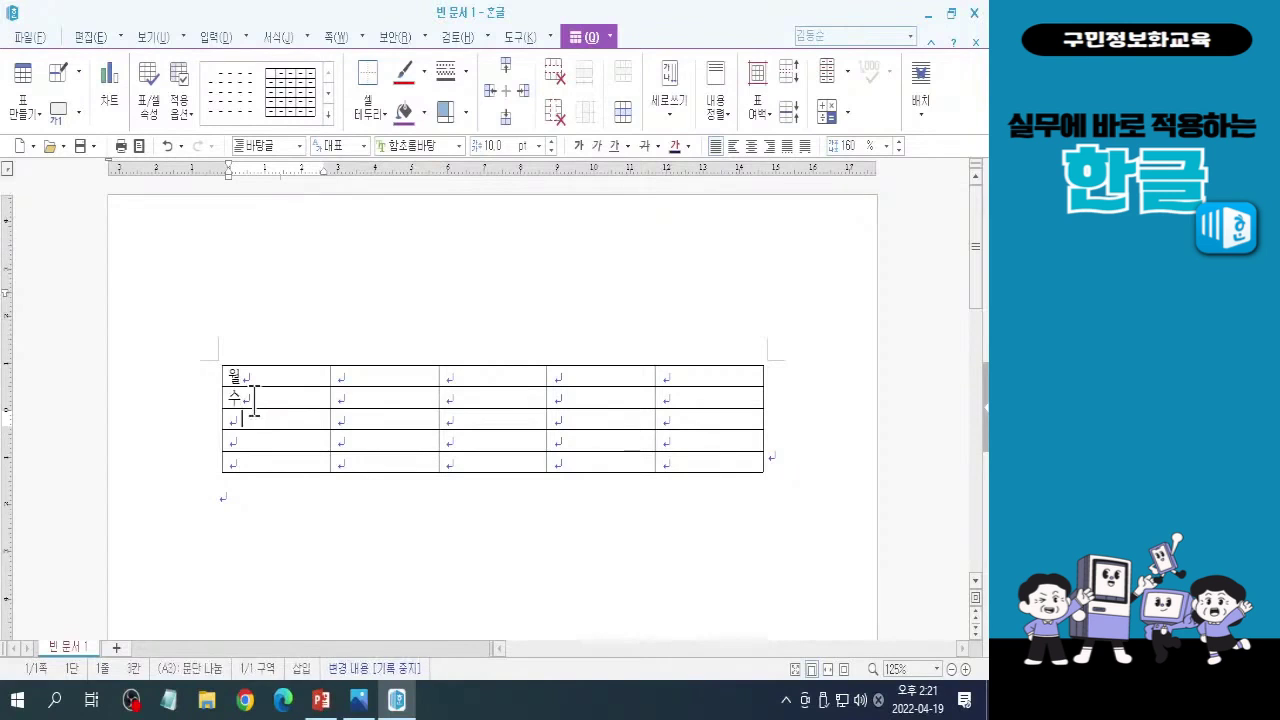
{"action": "type", "text": "금"}
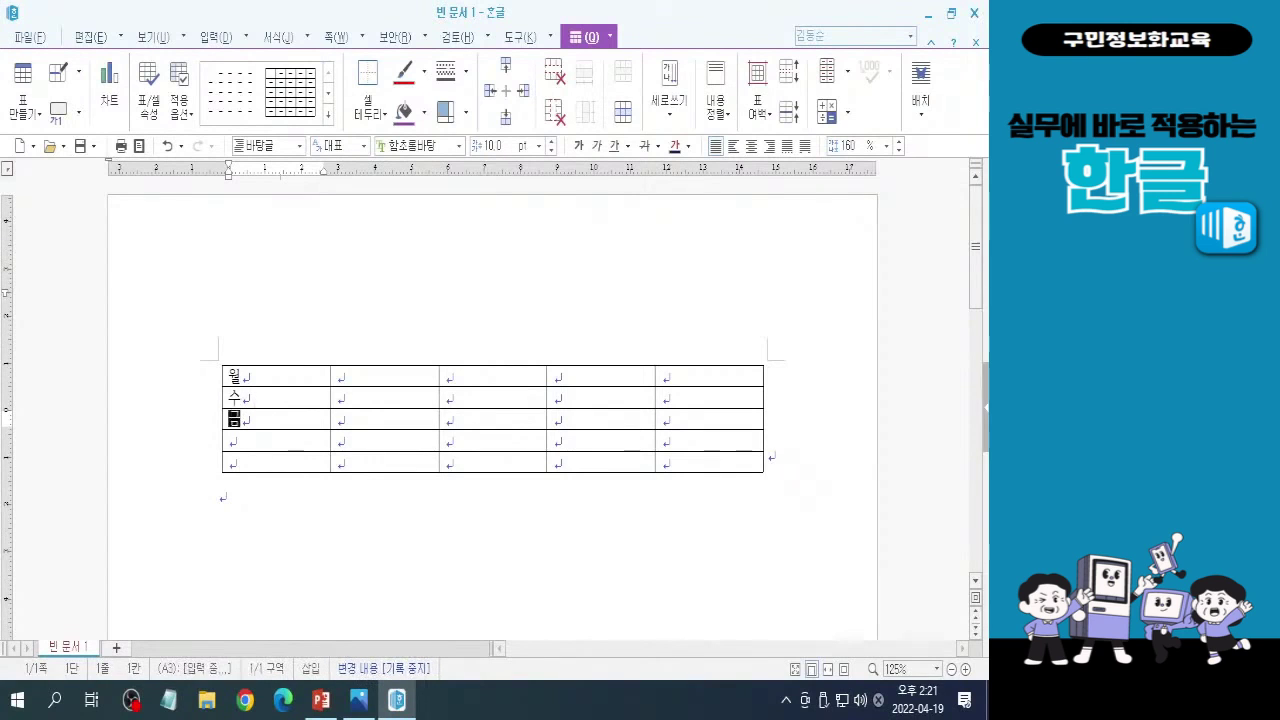
{"action": "key", "text": "Down"}
{"action": "key", "text": "Up"}
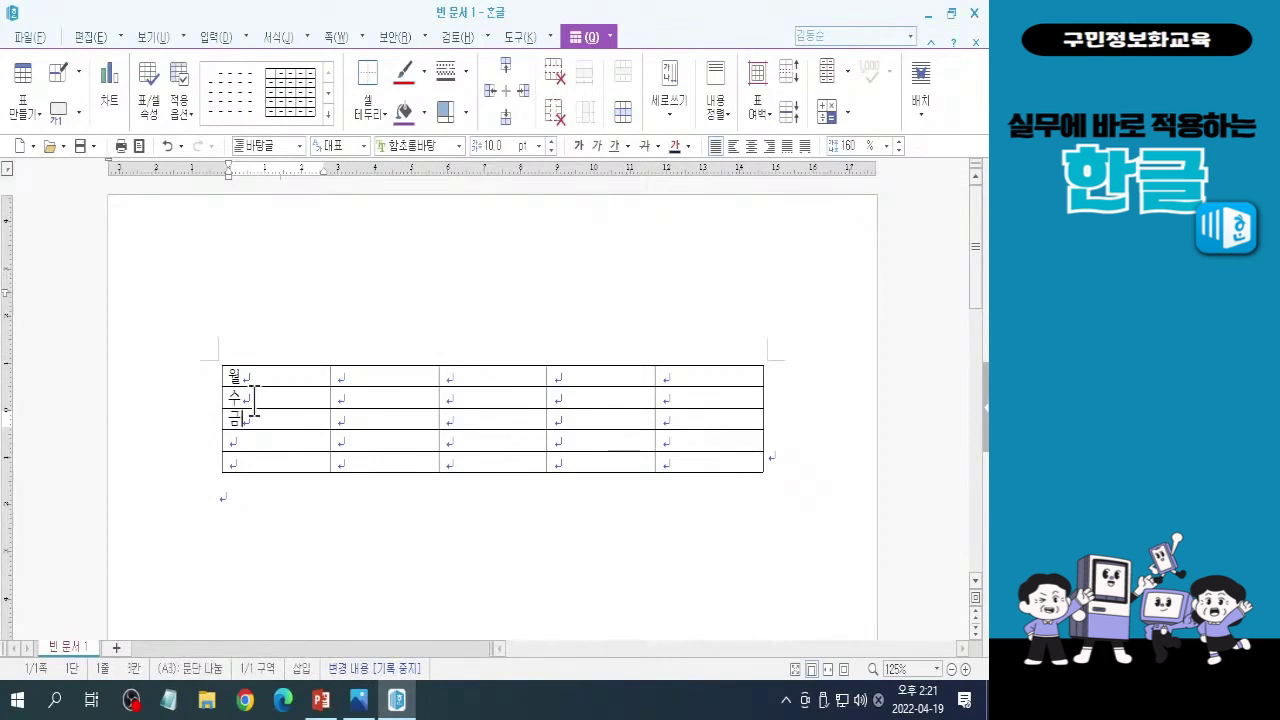
{"action": "key", "text": "Insert"}
{"action": "key", "text": "BackSpace"}
{"action": "key", "text": "Up"}
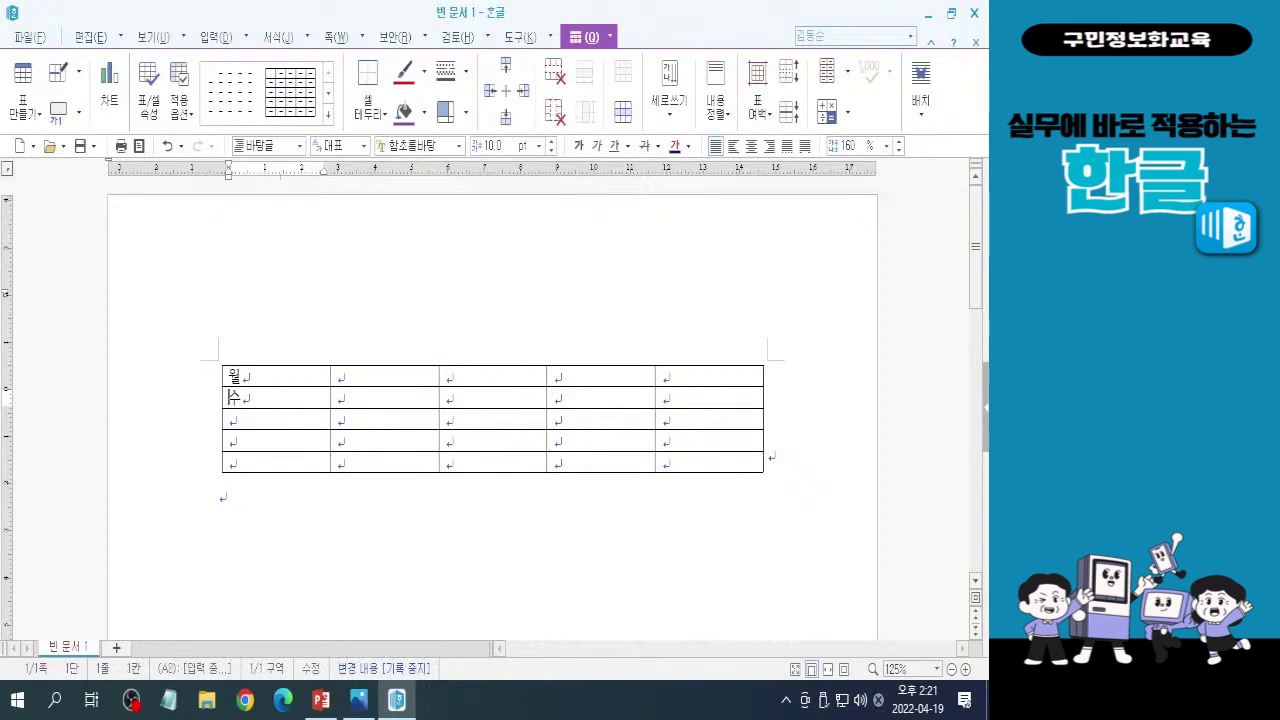
{"action": "key", "text": "Delete"}
{"action": "key", "text": "Up"}
{"action": "key", "text": "Delete"}
Fill the table's first column from top to bottom with 2, 4, 6, 8 and 10.
{"action": "type", "text": "2"}
{"action": "key", "text": "Down"}
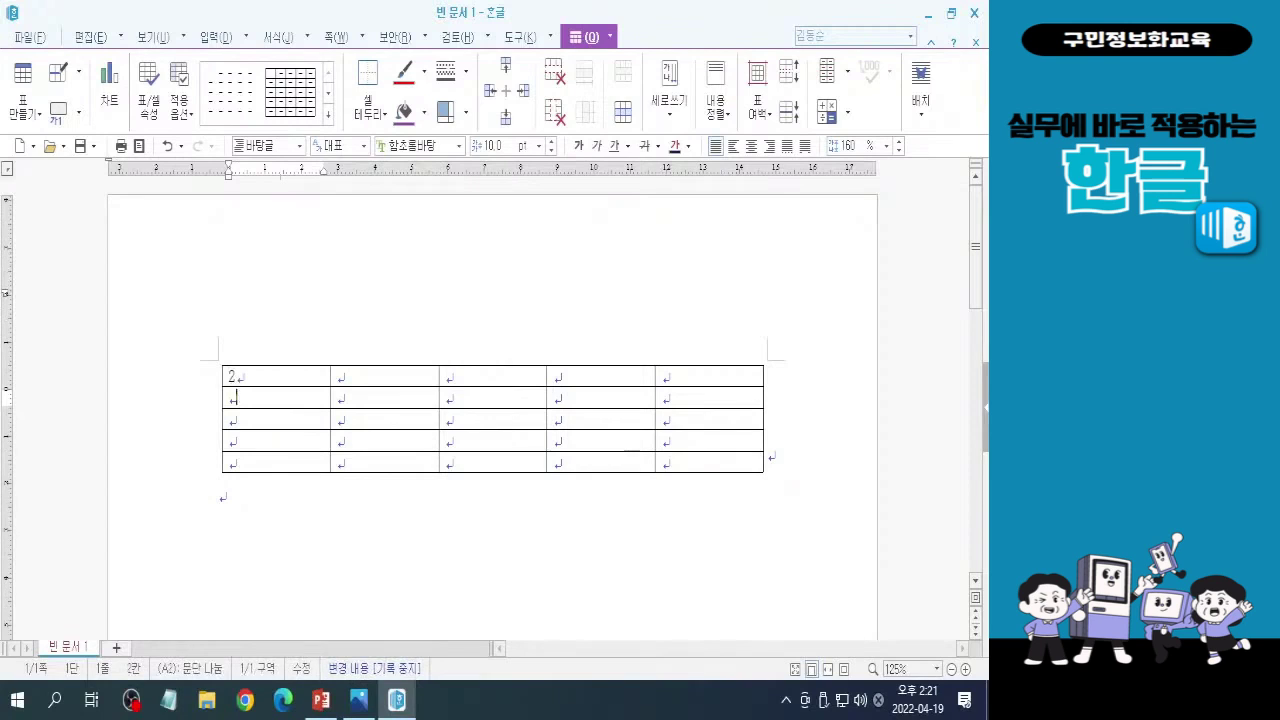
{"action": "type", "text": "4"}
{"action": "key", "text": "Down"}
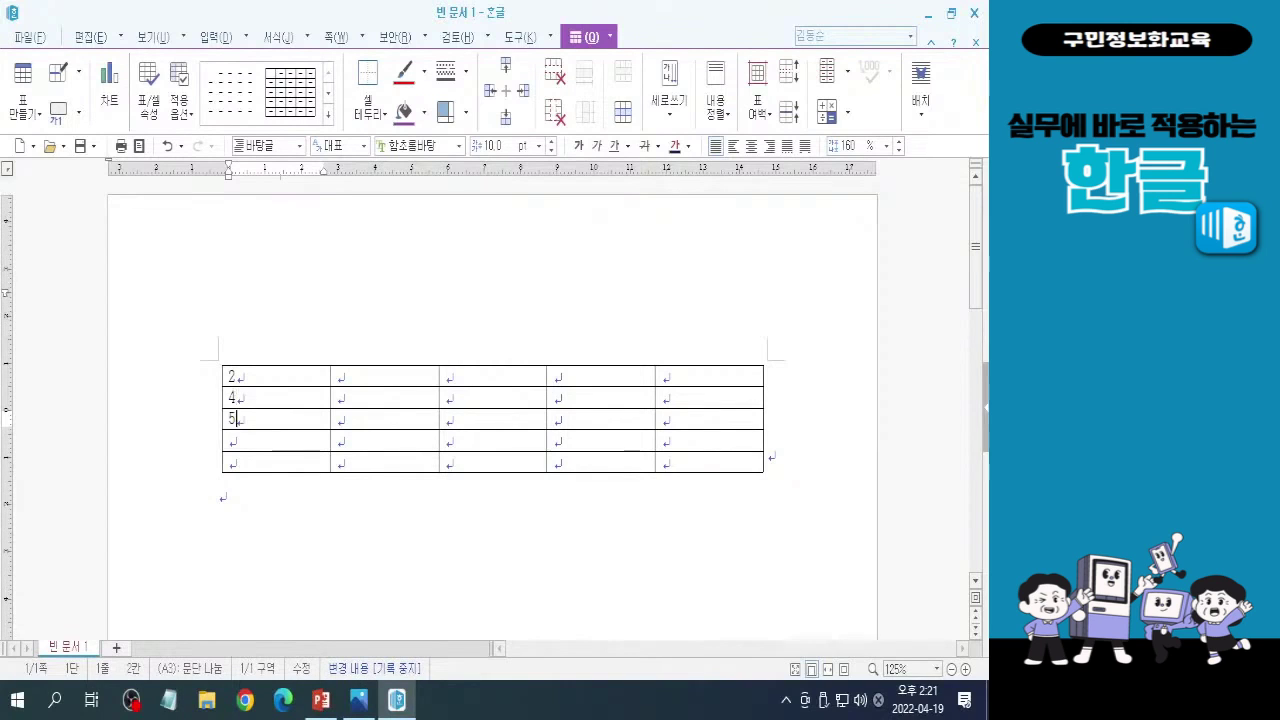
{"action": "type", "text": "6"}
{"action": "key", "text": "Down"}
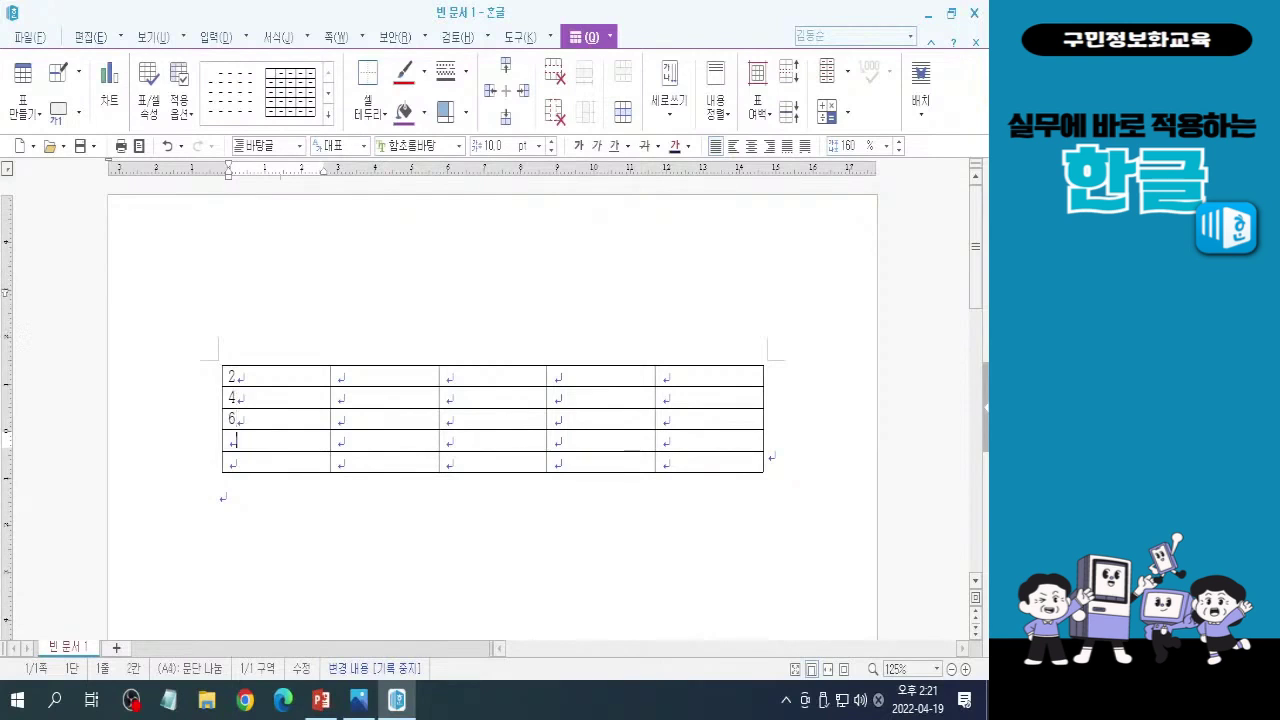
{"action": "type", "text": "8"}
{"action": "key", "text": "Down"}
{"action": "type", "text": "10"}
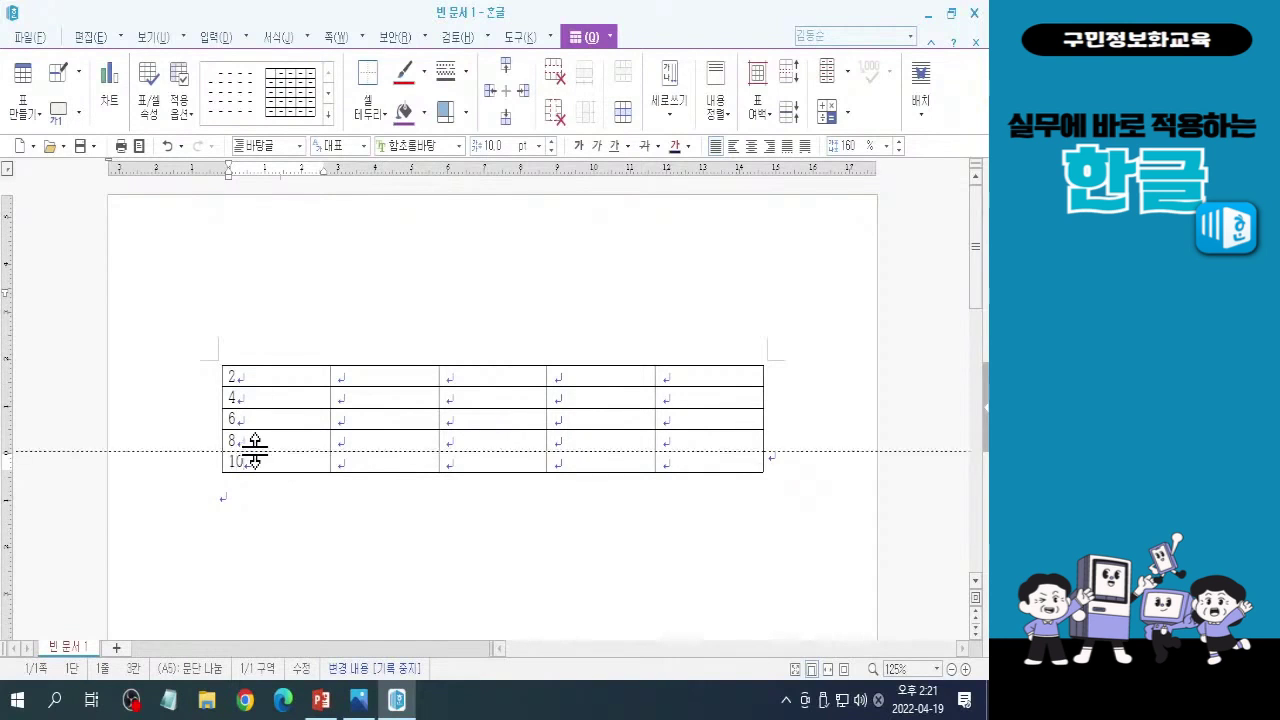
Enter 국어 as the heading in the second cell of the table's first row.
{"action": "left_click", "coordinate": [360, 373]}
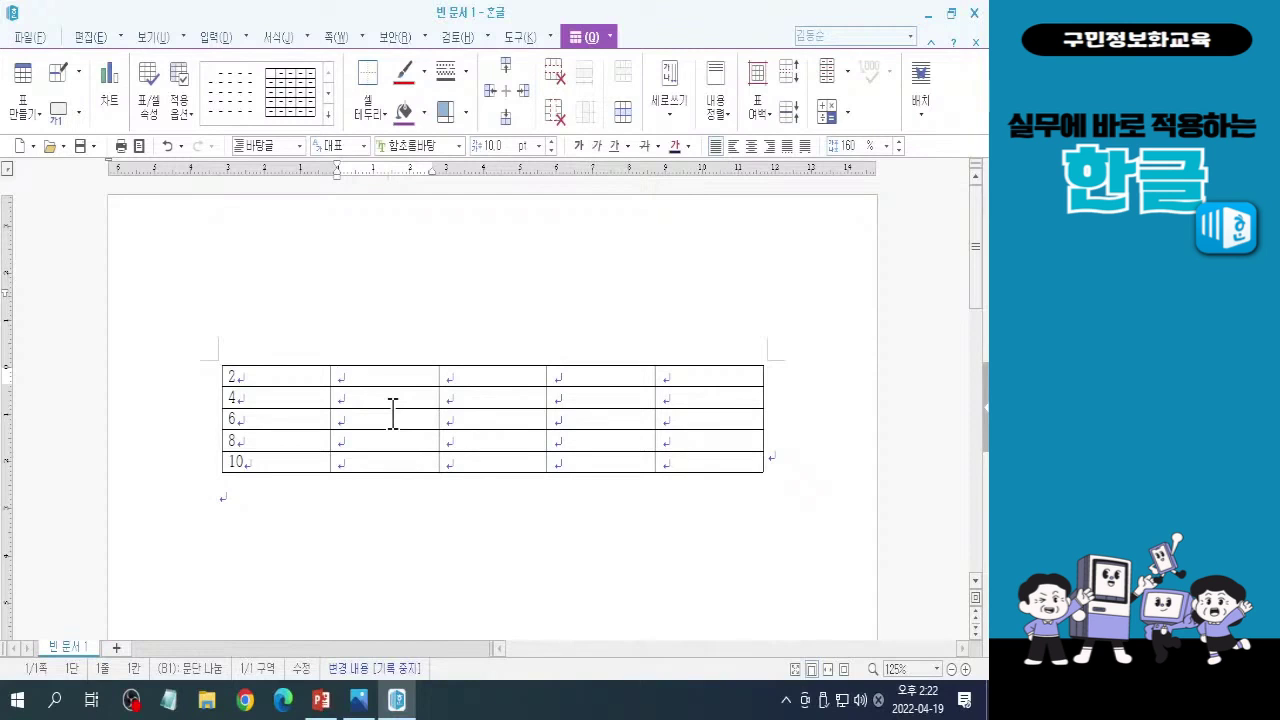
{"action": "type", "text": "한글"}
{"action": "key", "text": "Tab"}
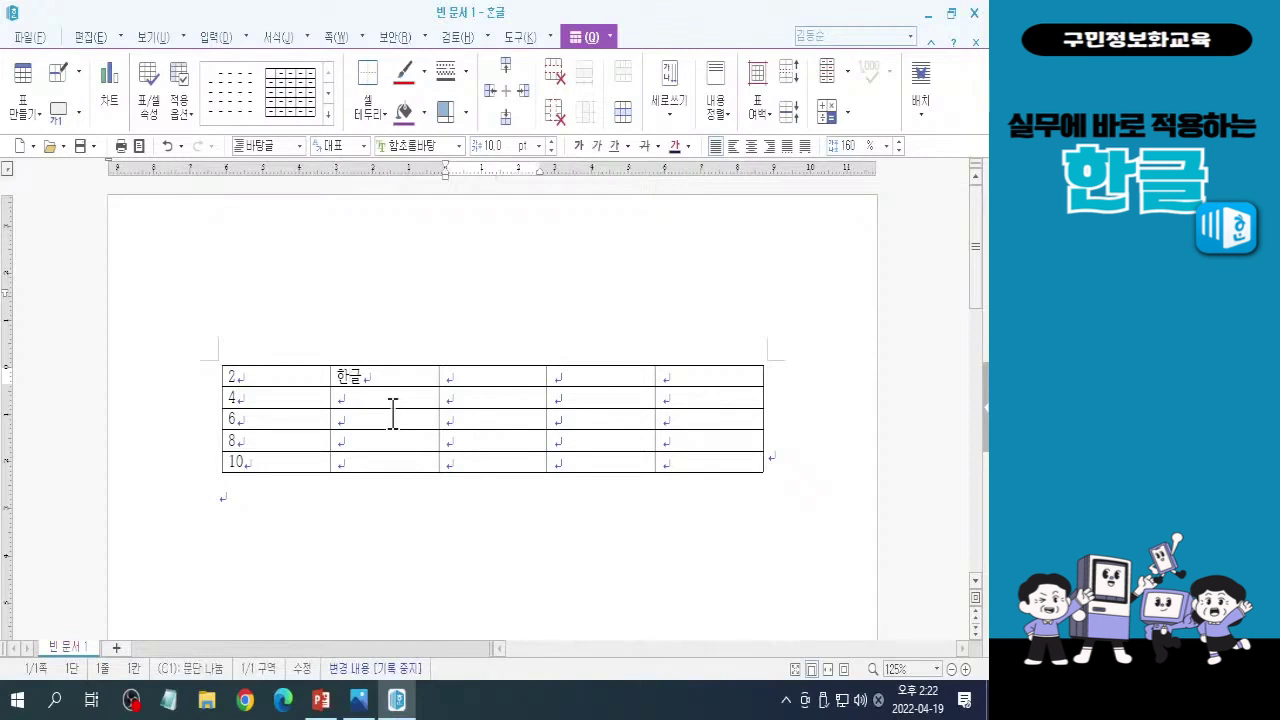
{"action": "key", "text": "shift+Tab"}
{"action": "key", "text": "BackSpace"}
{"action": "key", "text": "BackSpace"}
{"action": "type", "text": "국어"}
Enter the headings 영어, 수학 and 과학 in the remaining first-row cells, and leave the table.
{"action": "key", "text": "Tab"}
{"action": "type", "text": "영ㅇ"}
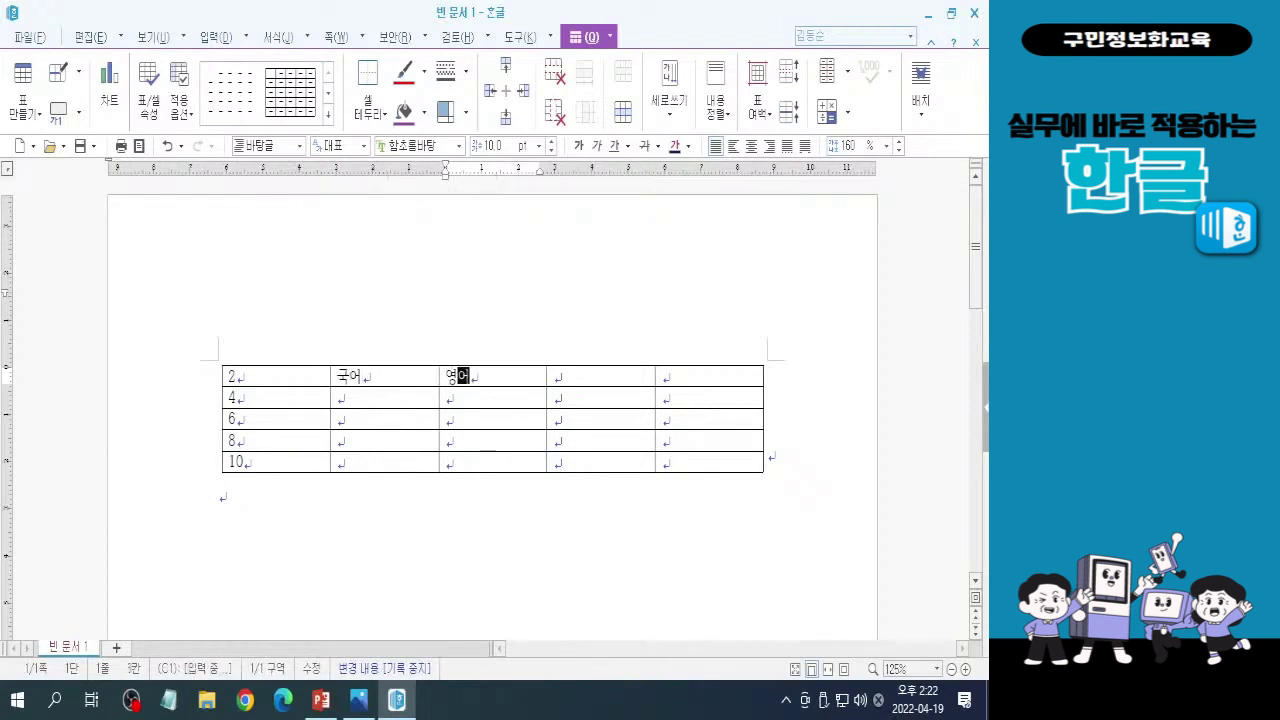
{"action": "type", "text": "어"}
{"action": "key", "text": "Tab"}
{"action": "type", "text": "수하ㄱ"}
{"action": "key", "text": "Tab"}
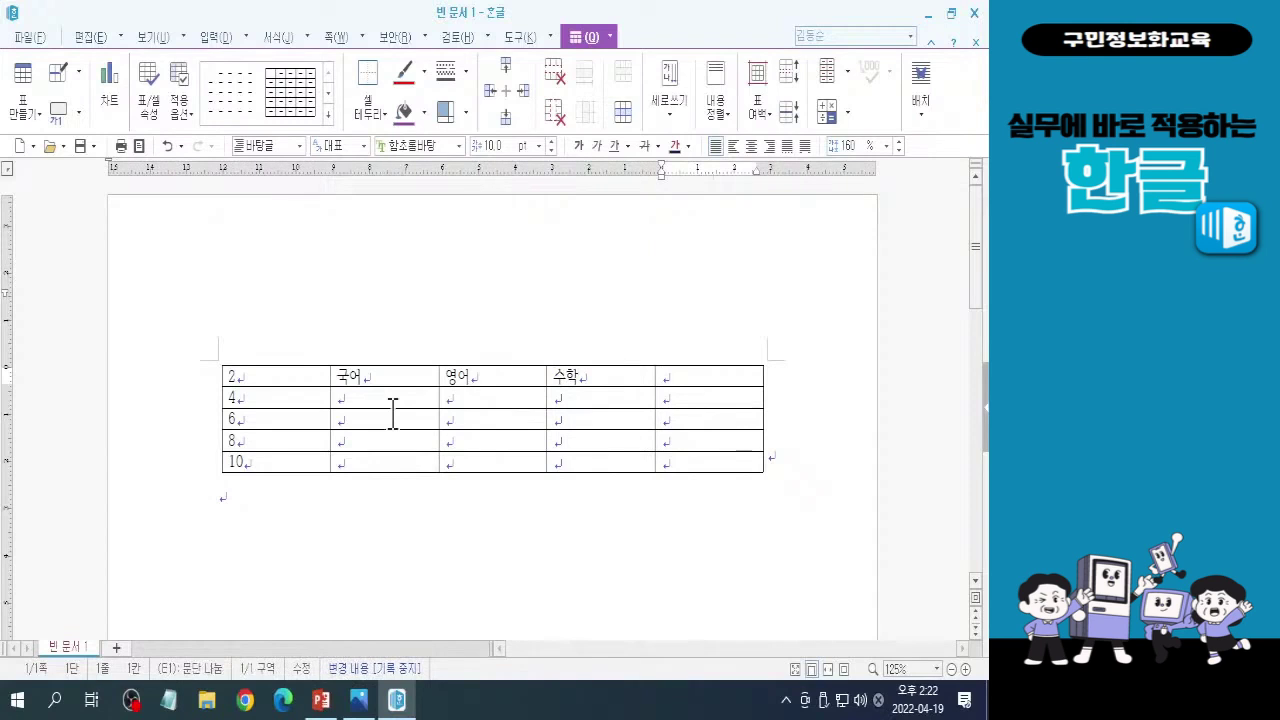
{"action": "type", "text": "과학"}
{"action": "left_click", "coordinate": [463, 571]}
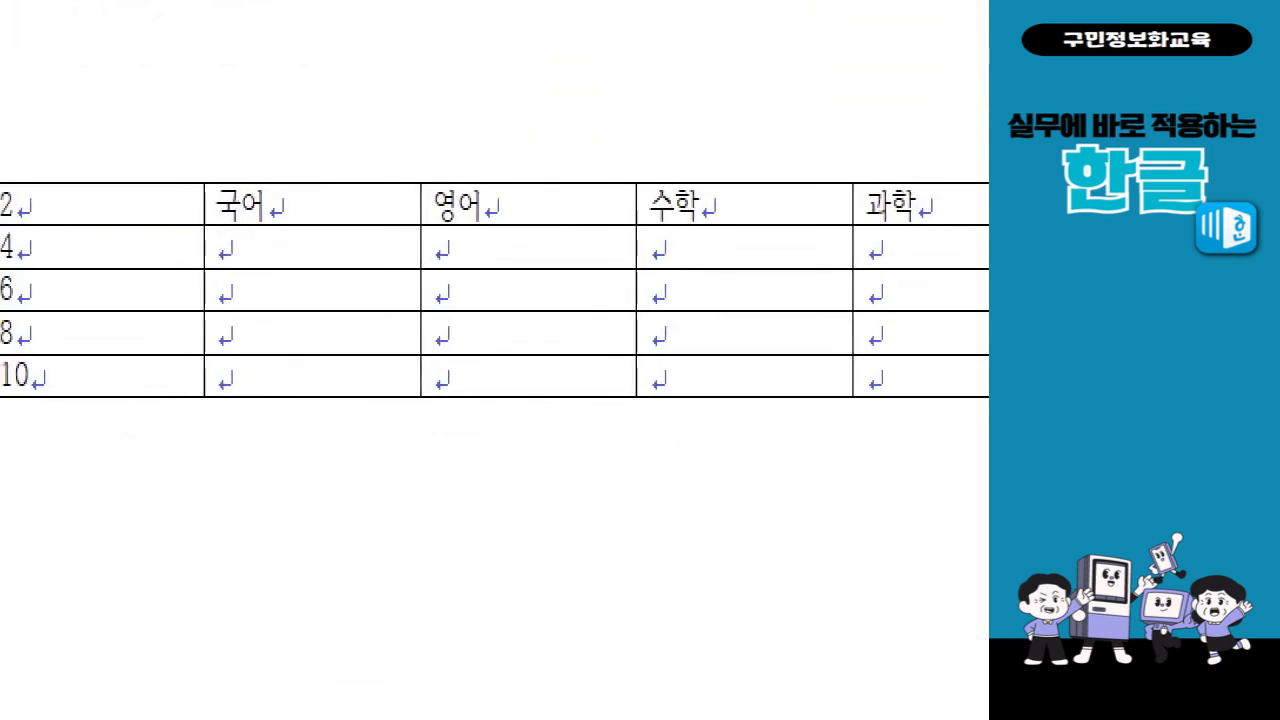
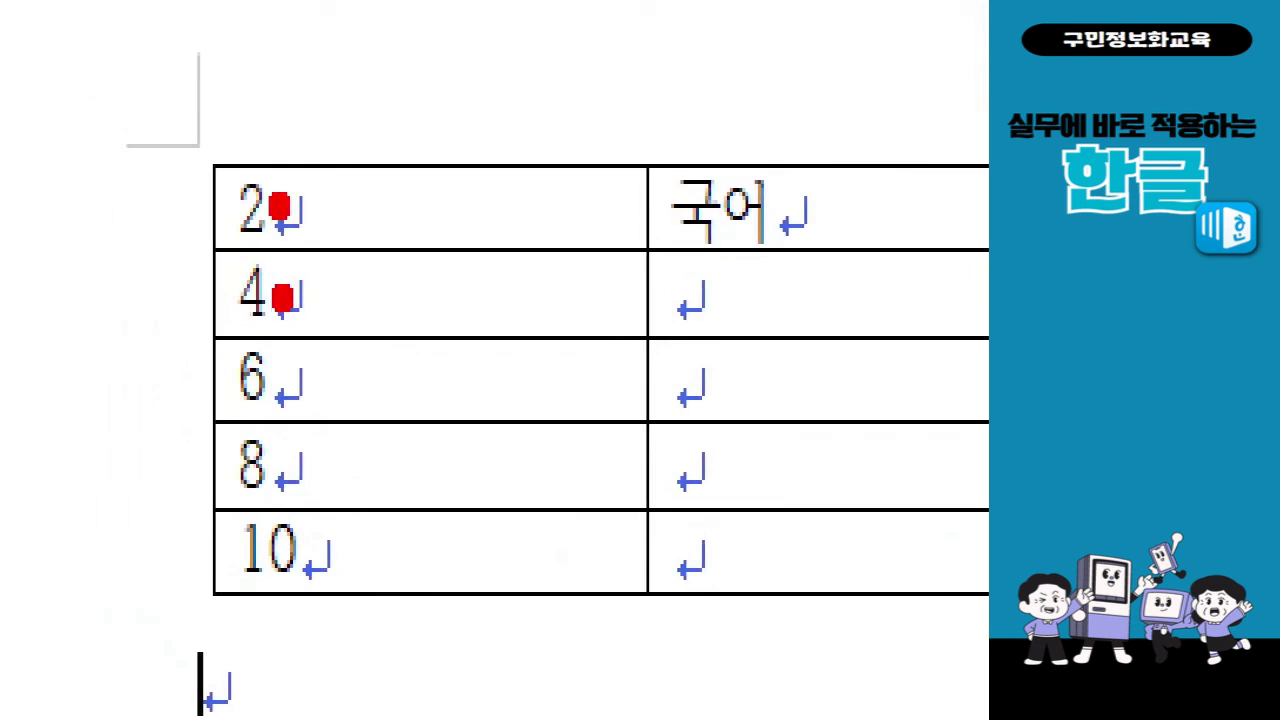
Circle the cells containing 2 and 4 with temporary red annotations, add an upward arrow, and clear the markings.
{"action": "mouse_move", "coordinate": [256, 230]}
{"action": "left_mouse_down"}
{"action": "mouse_move", "coordinate": [272, 180]}
{"action": "mouse_move", "coordinate": [260, 228]}
{"action": "left_mouse_up"}
{"action": "mouse_move", "coordinate": [155, 201]}
{"action": "left_mouse_down"}
{"action": "mouse_move", "coordinate": [146, 271]}
{"action": "mouse_move", "coordinate": [175, 236]}
{"action": "mouse_move", "coordinate": [198, 236]}
{"action": "left_mouse_up"}
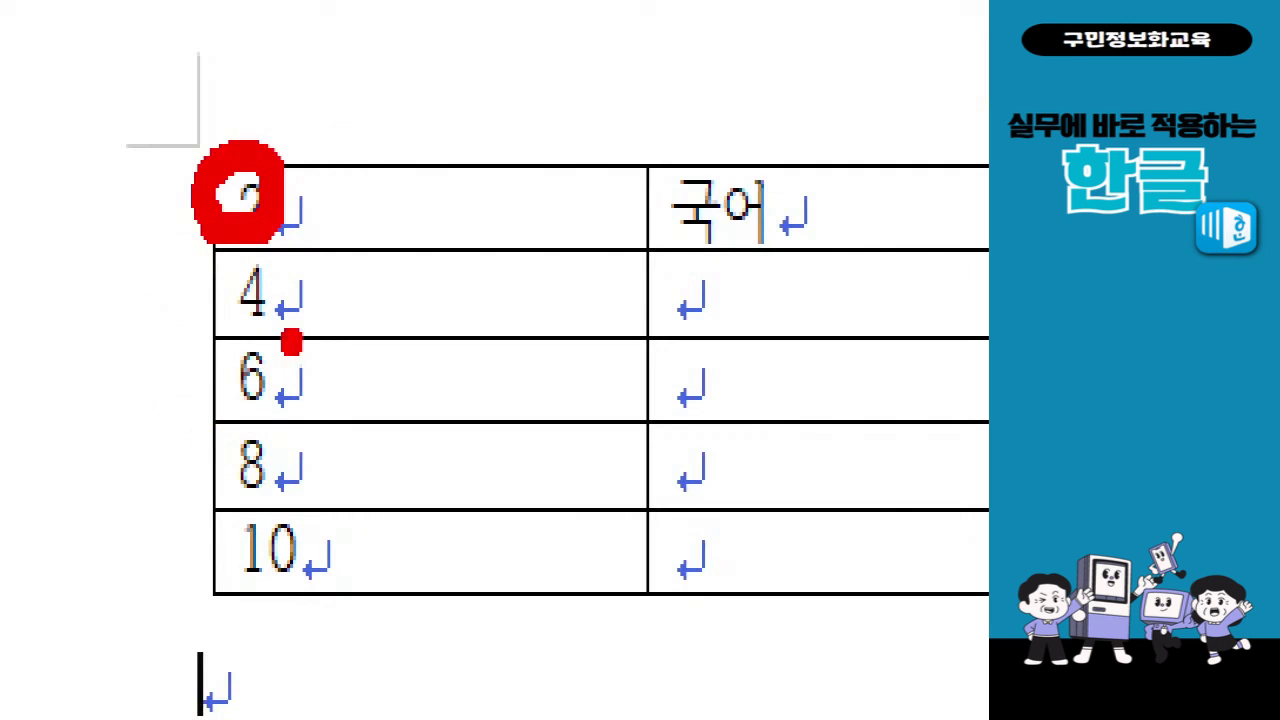
{"action": "mouse_move", "coordinate": [243, 340]}
{"action": "left_mouse_down"}
{"action": "mouse_move", "coordinate": [252, 218]}
{"action": "mouse_move", "coordinate": [278, 328]}
{"action": "mouse_move", "coordinate": [255, 334]}
{"action": "left_mouse_up"}
{"action": "mouse_move", "coordinate": [149, 332]}
{"action": "left_mouse_down"}
{"action": "mouse_move", "coordinate": [150, 237]}
{"action": "mouse_move", "coordinate": [104, 250]}
{"action": "mouse_move", "coordinate": [148, 197]}
{"action": "mouse_move", "coordinate": [204, 252]}
{"action": "left_mouse_up"}
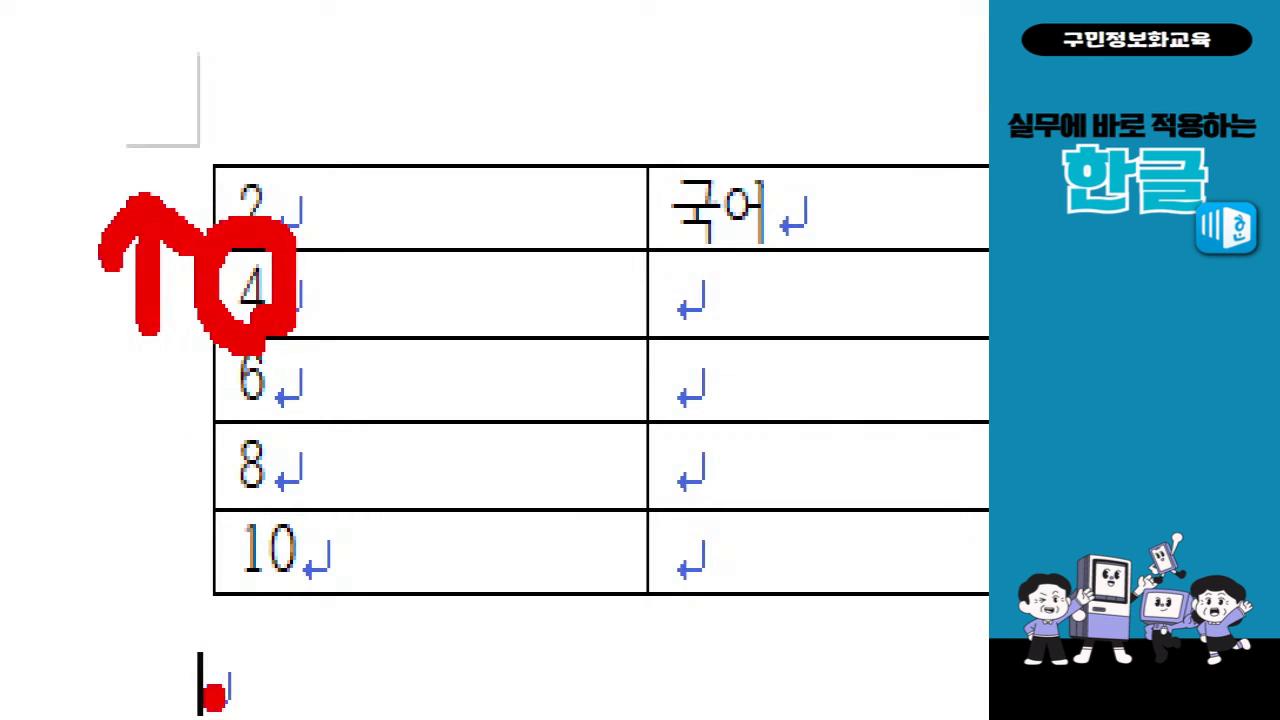
{"action": "key", "text": "Escape"}
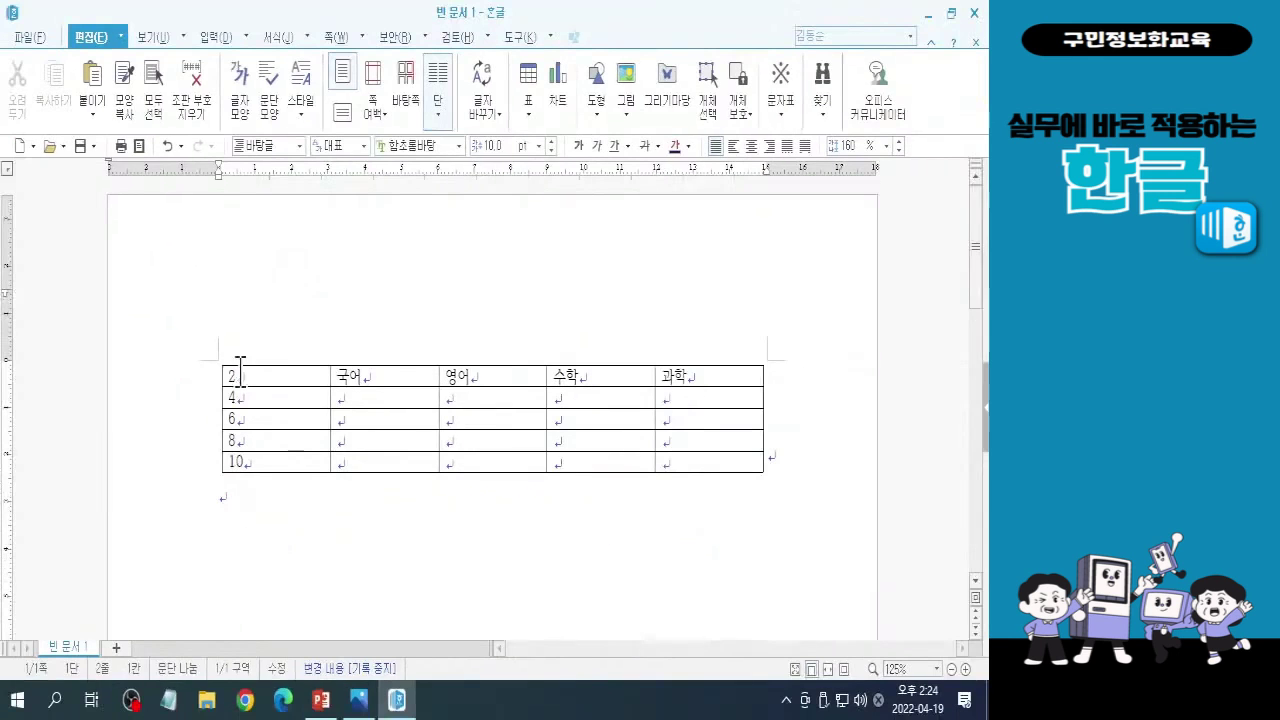
Insert an empty row above and another below the row containing 4, temporarily circling that cell in red.
{"action": "left_click", "coordinate": [249, 403]}
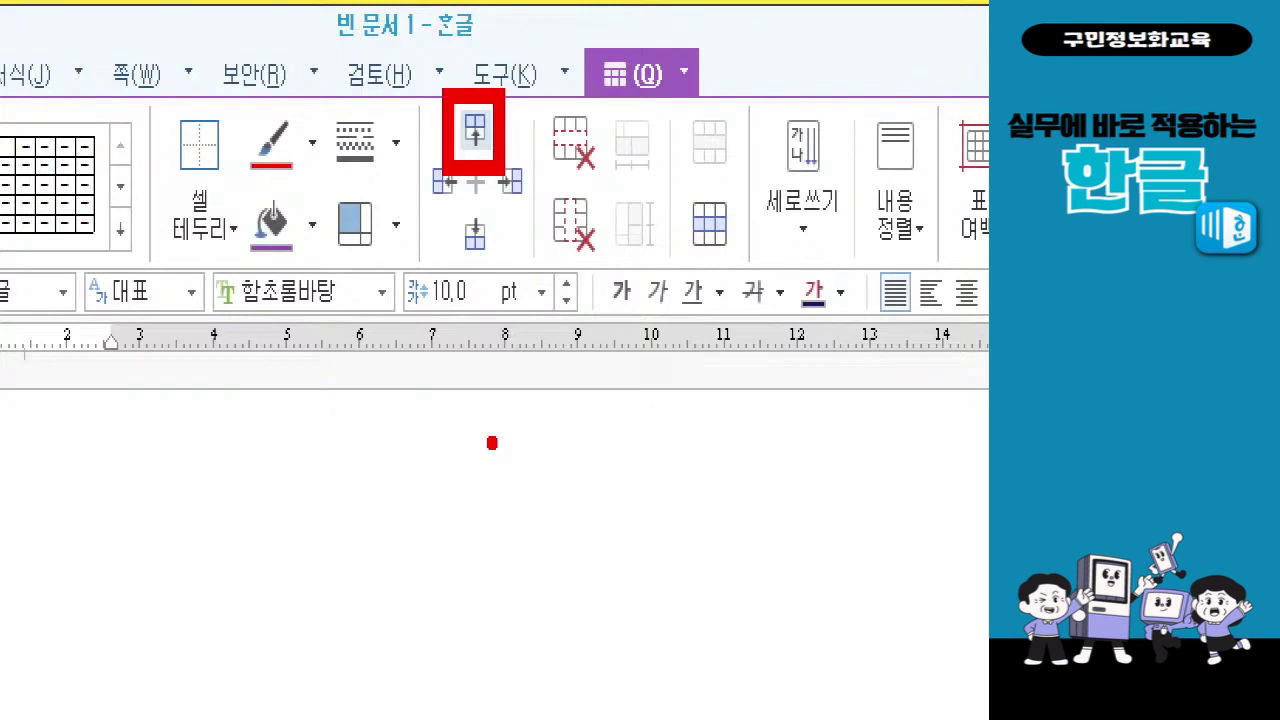
{"action": "left_click", "coordinate": [475, 130]}
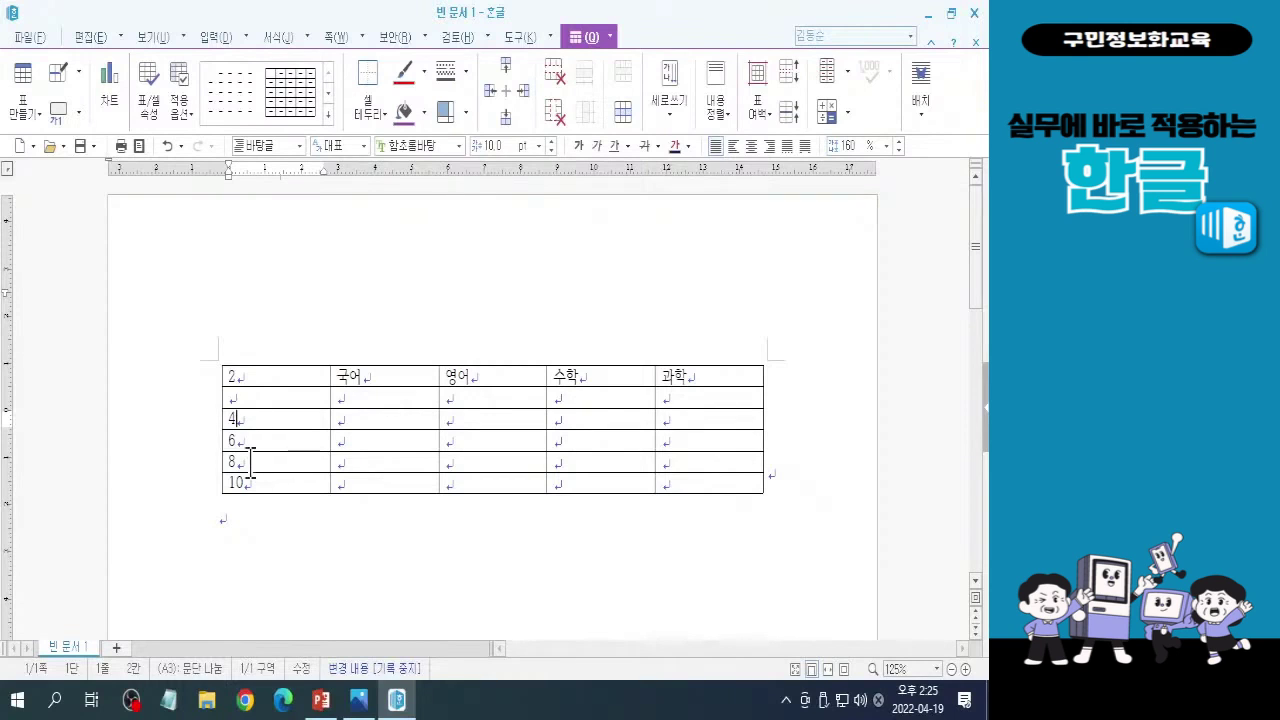
{"action": "key", "text": "ctrl+2"}
{"action": "mouse_move", "coordinate": [233, 431]}
{"action": "left_mouse_down"}
{"action": "mouse_move", "coordinate": [216, 414]}
{"action": "mouse_move", "coordinate": [234, 427]}
{"action": "left_mouse_up"}
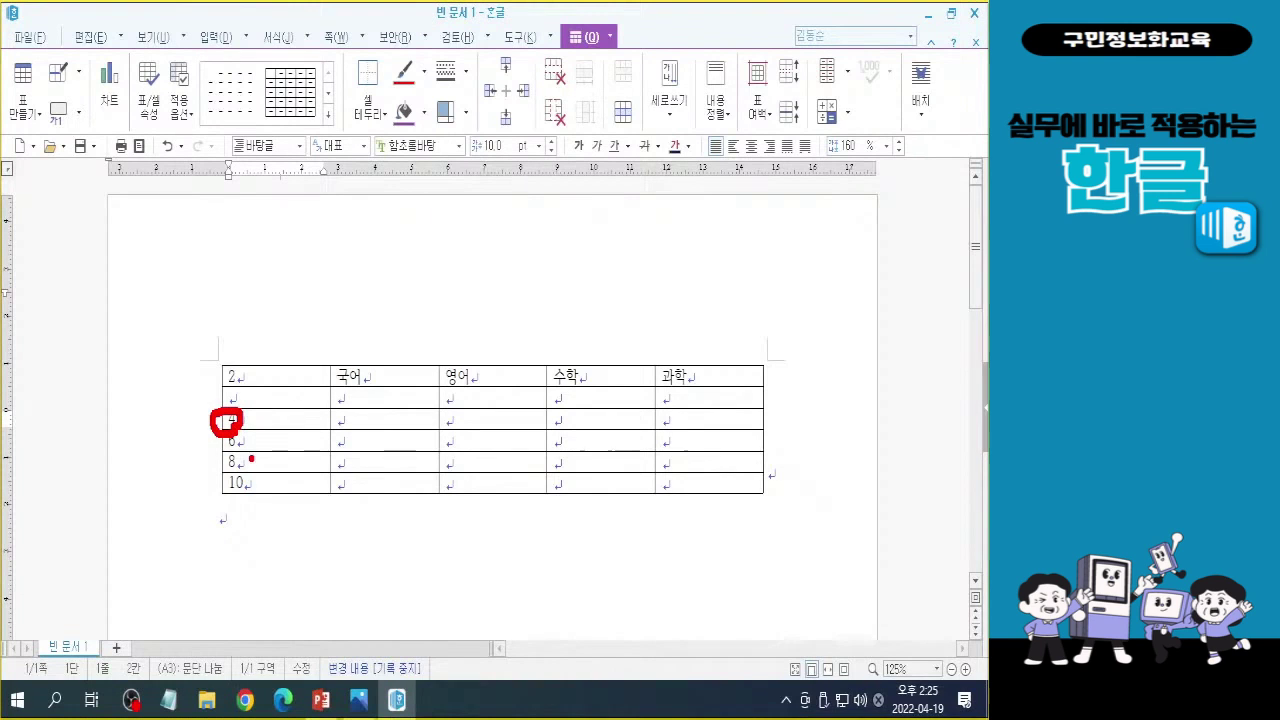
{"action": "key", "text": "Escape"}
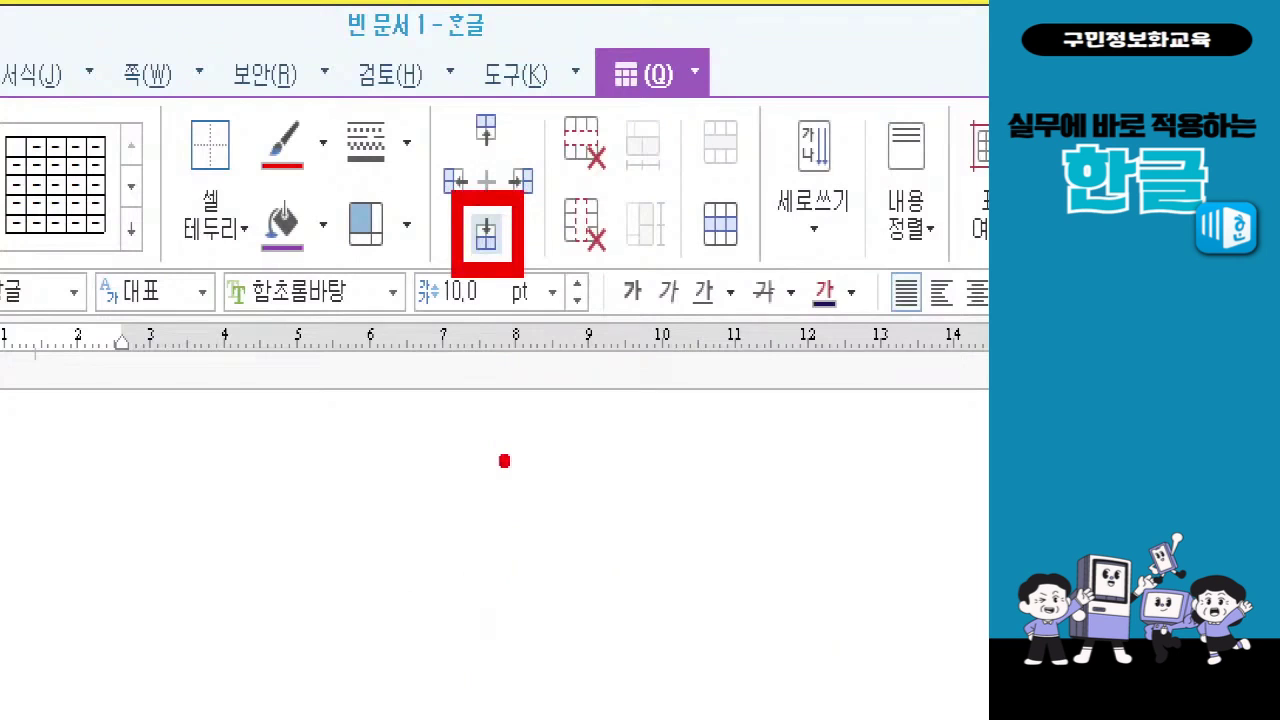
{"action": "left_click", "coordinate": [486, 234]}
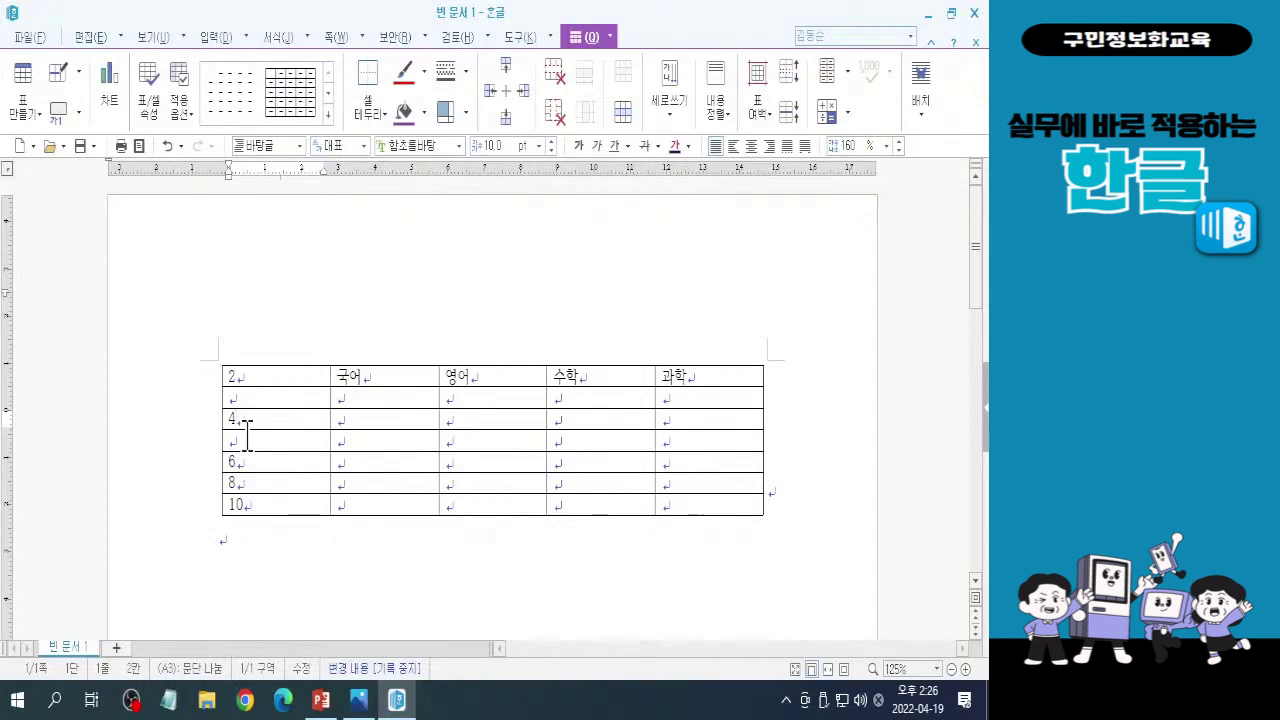
Insert an empty row above and another below the row containing 8, and temporarily mark the new rows with red dots.
{"action": "left_click", "coordinate": [241, 483]}
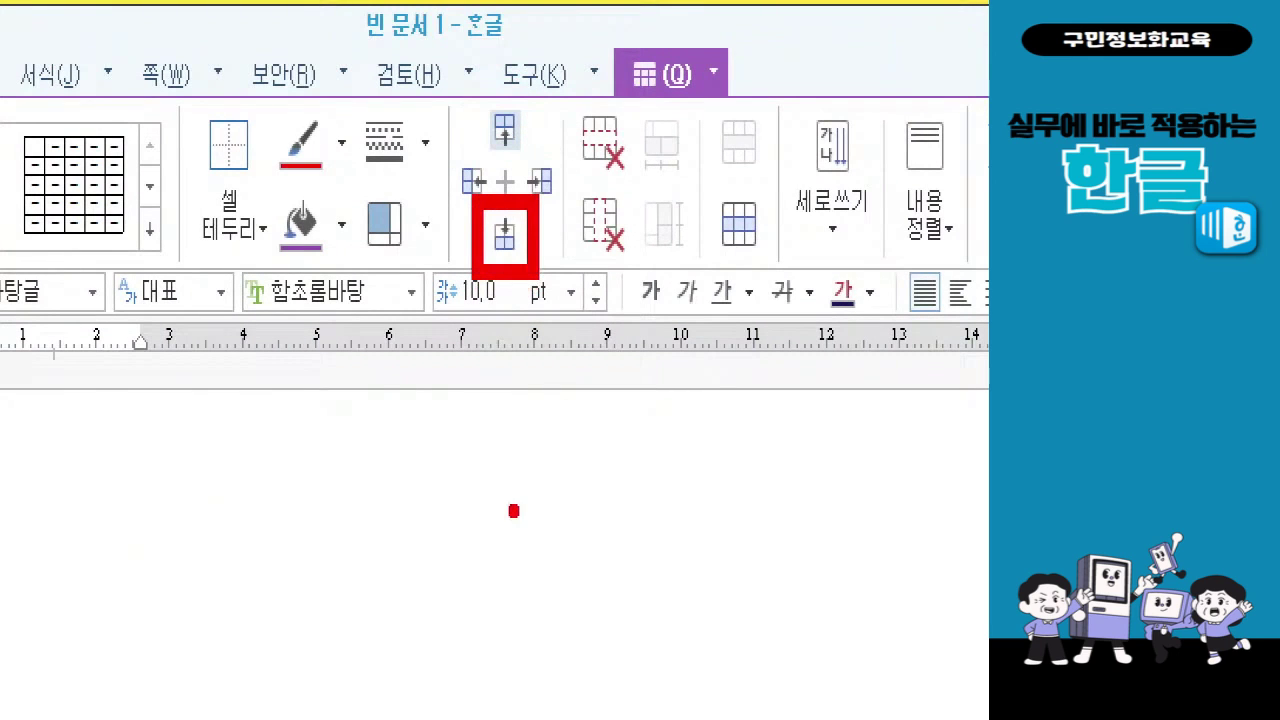
{"action": "left_click", "coordinate": [504, 128]}
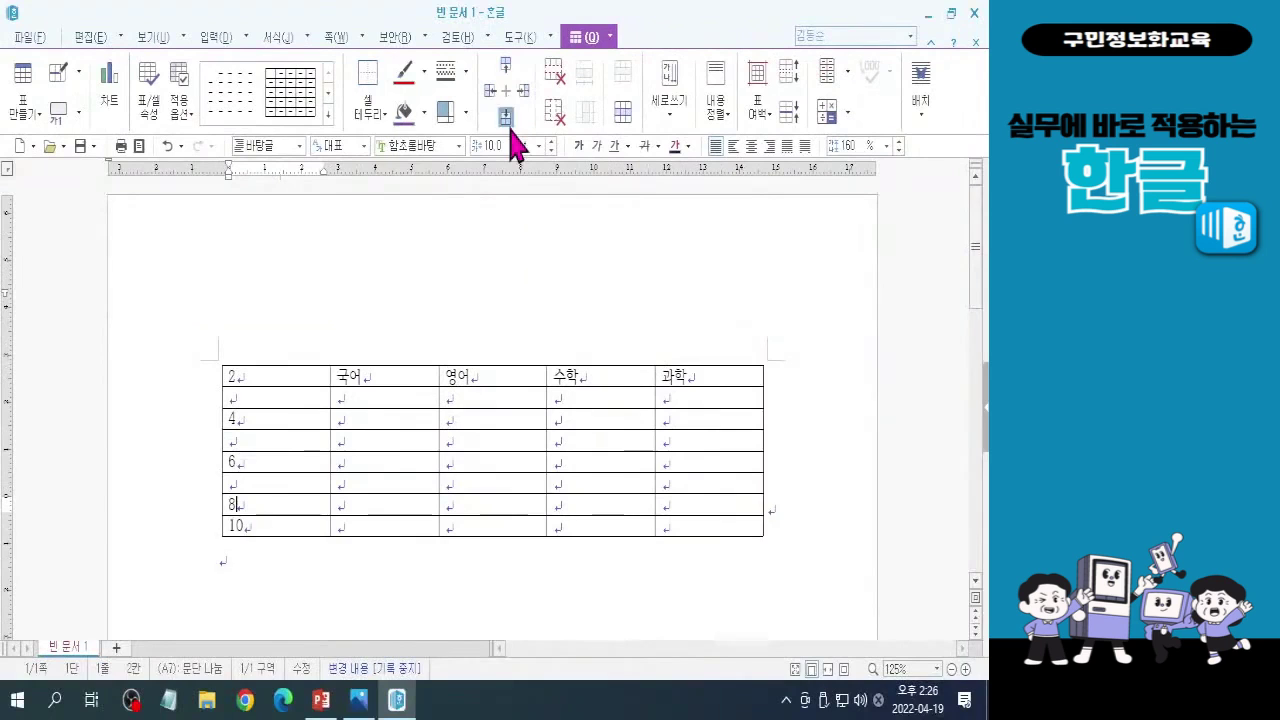
{"action": "left_click", "coordinate": [507, 120]}
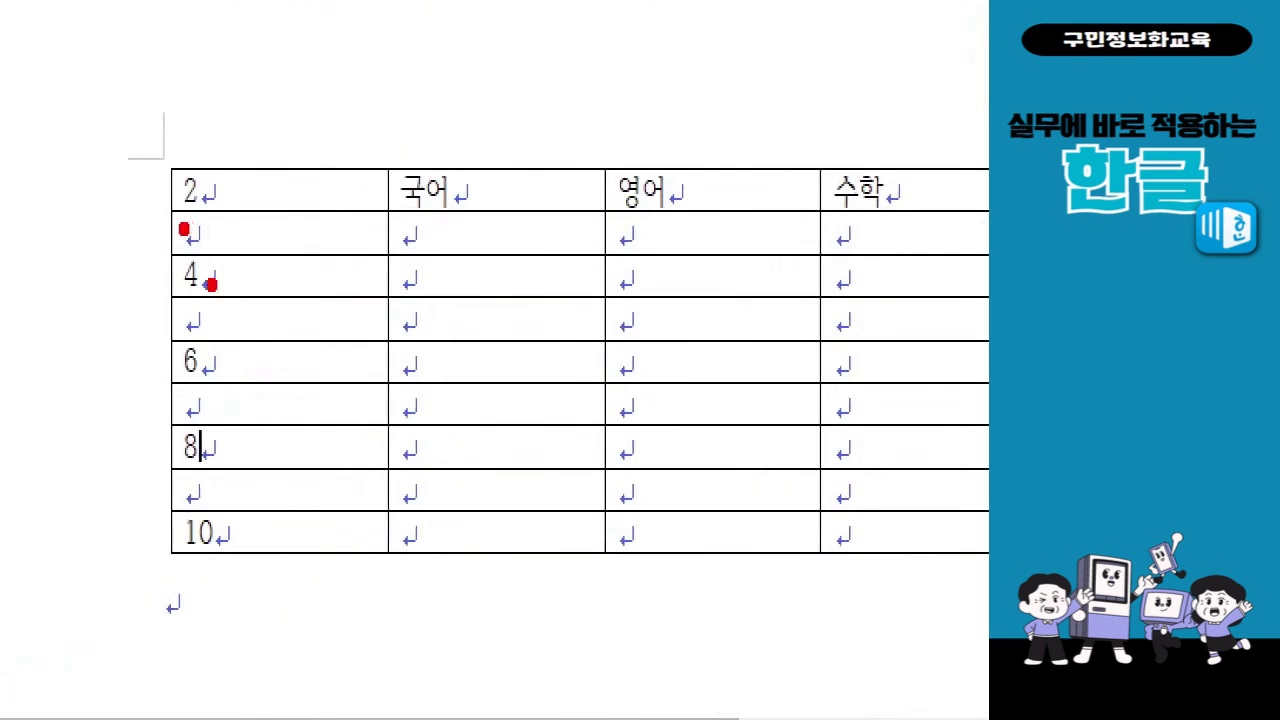
{"action": "left_click", "coordinate": [188, 321]}
{"action": "left_click", "coordinate": [188, 411]}
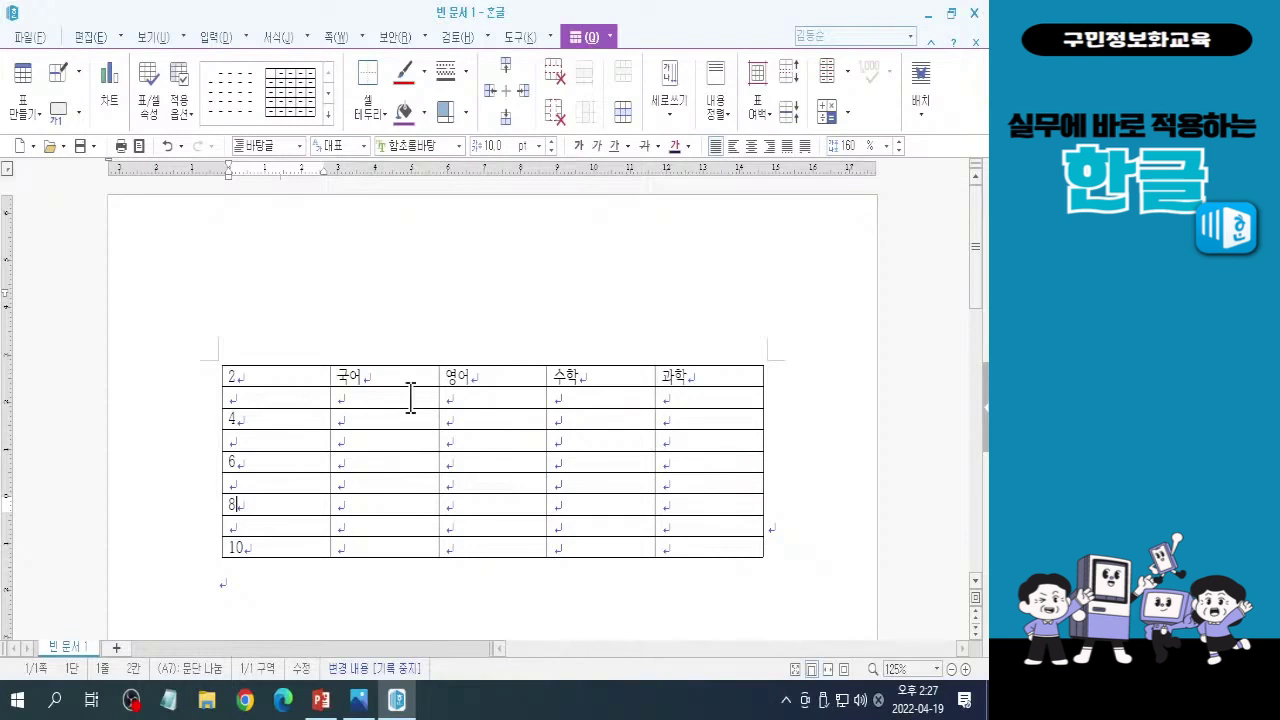
Insert an empty column to the left of the 국어 column.
{"action": "left_click", "coordinate": [380, 375]}
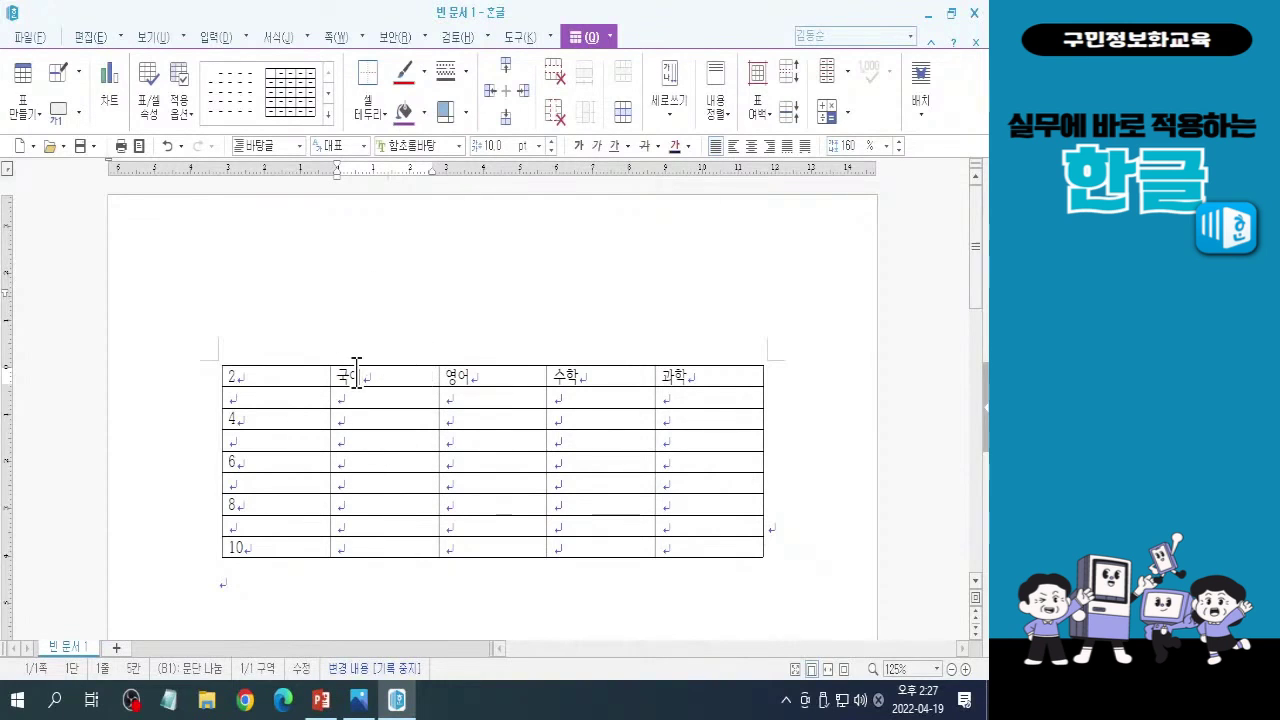
{"action": "left_click", "coordinate": [357, 372]}
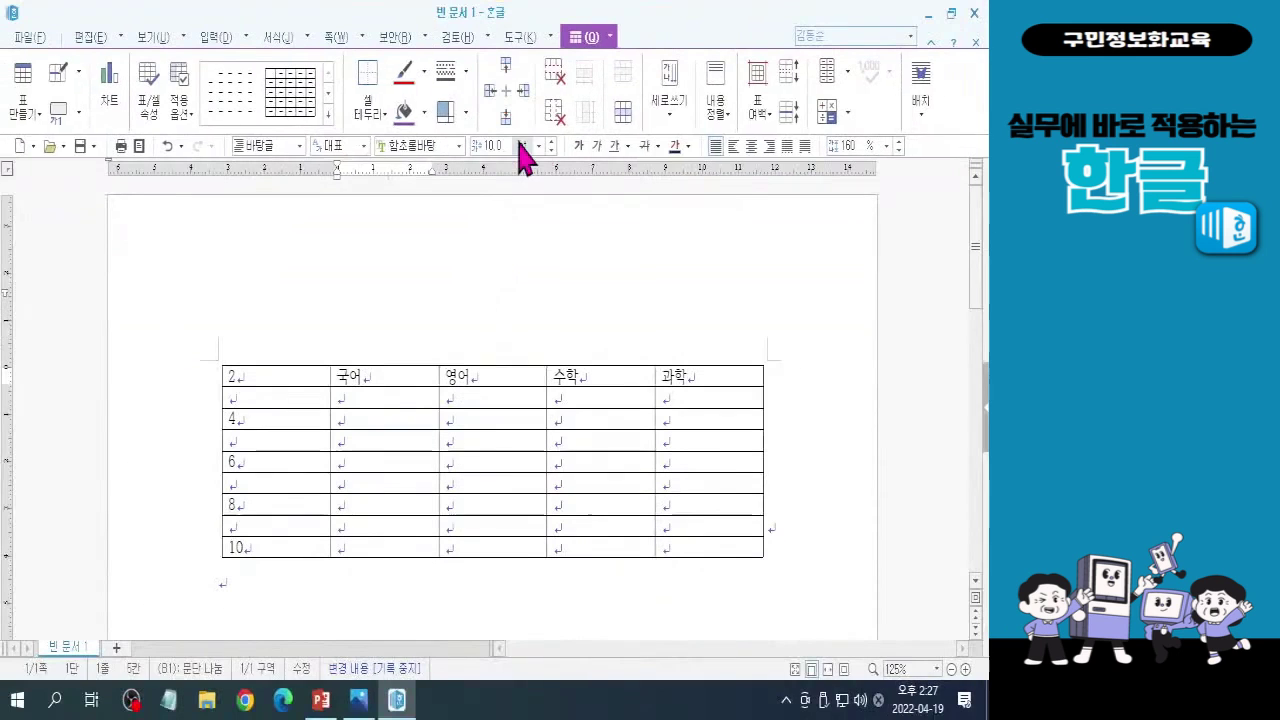
{"action": "left_click", "coordinate": [341, 482]}
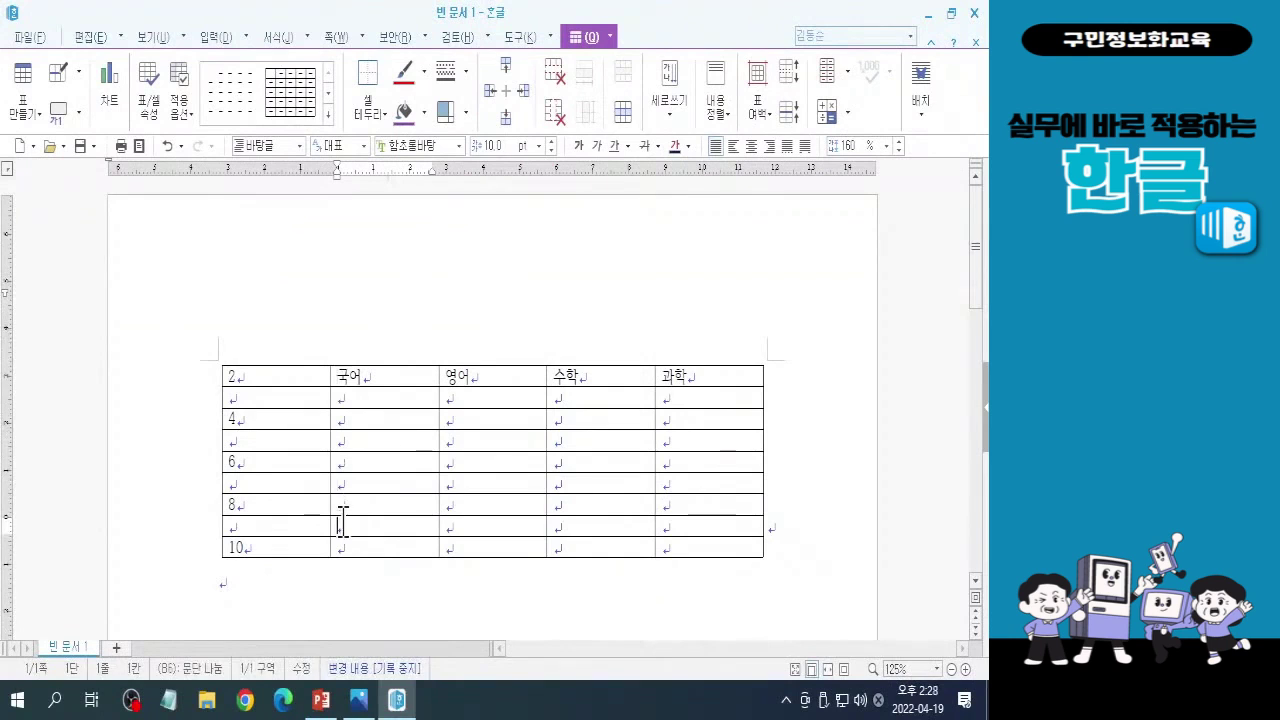
{"action": "left_click", "coordinate": [357, 376]}
{"action": "left_click", "coordinate": [494, 90]}
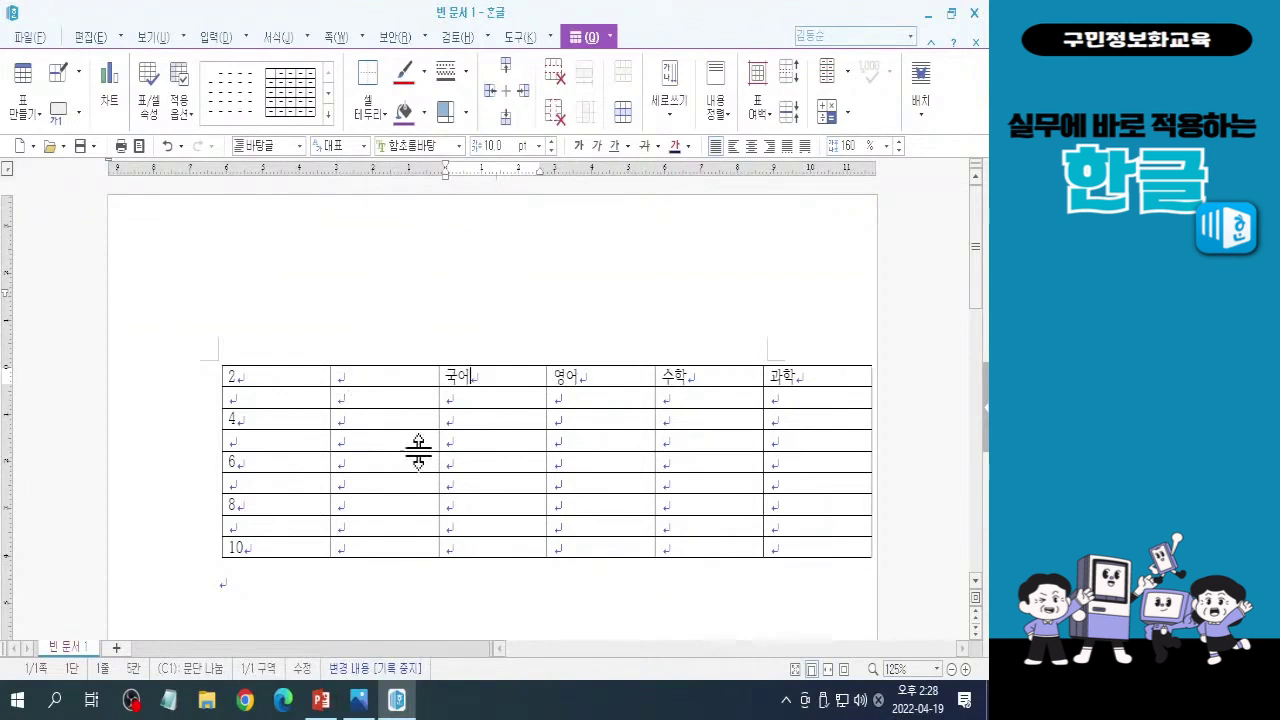
Box the new empty column in red with a rightward arrow above it, clear the markings, and leave the table.
{"action": "left_click_drag", "start_coordinate": [330, 361], "coordinate": [438, 563]}
{"action": "mouse_move", "coordinate": [404, 338]}
{"action": "left_mouse_down"}
{"action": "mouse_move", "coordinate": [533, 344]}
{"action": "mouse_move", "coordinate": [507, 360]}
{"action": "left_mouse_up"}
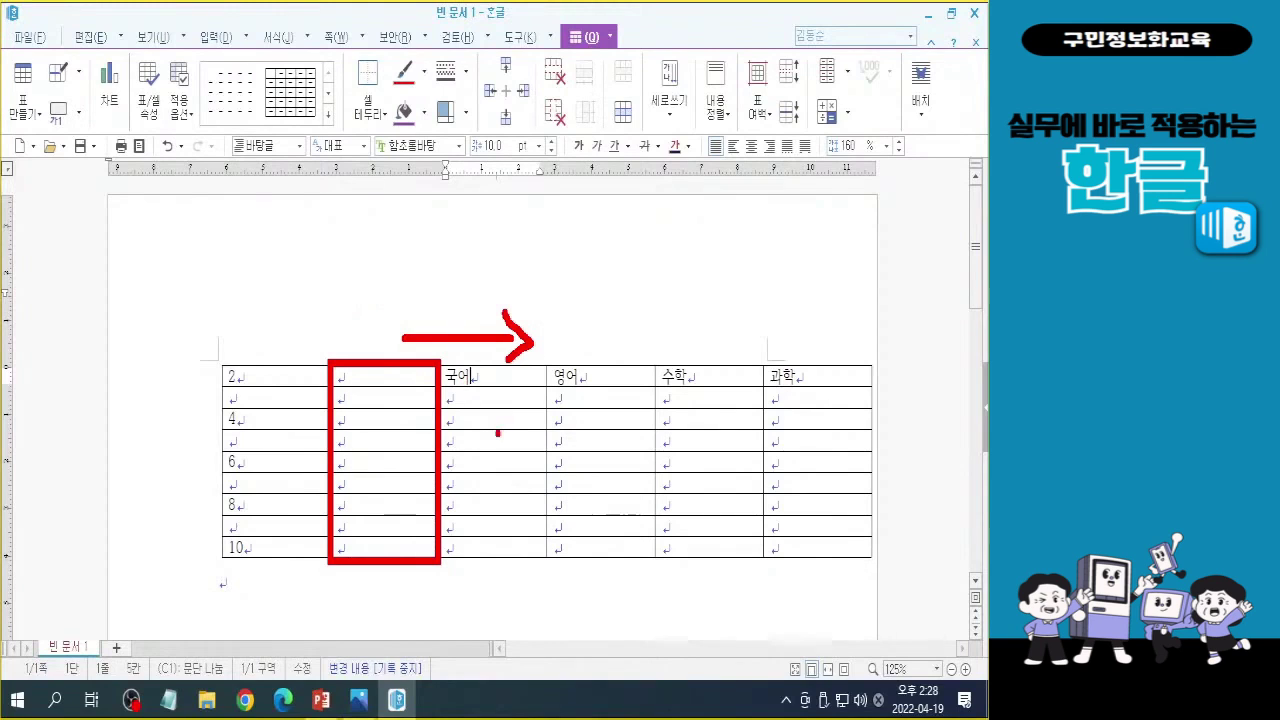
{"action": "key", "text": "Escape"}
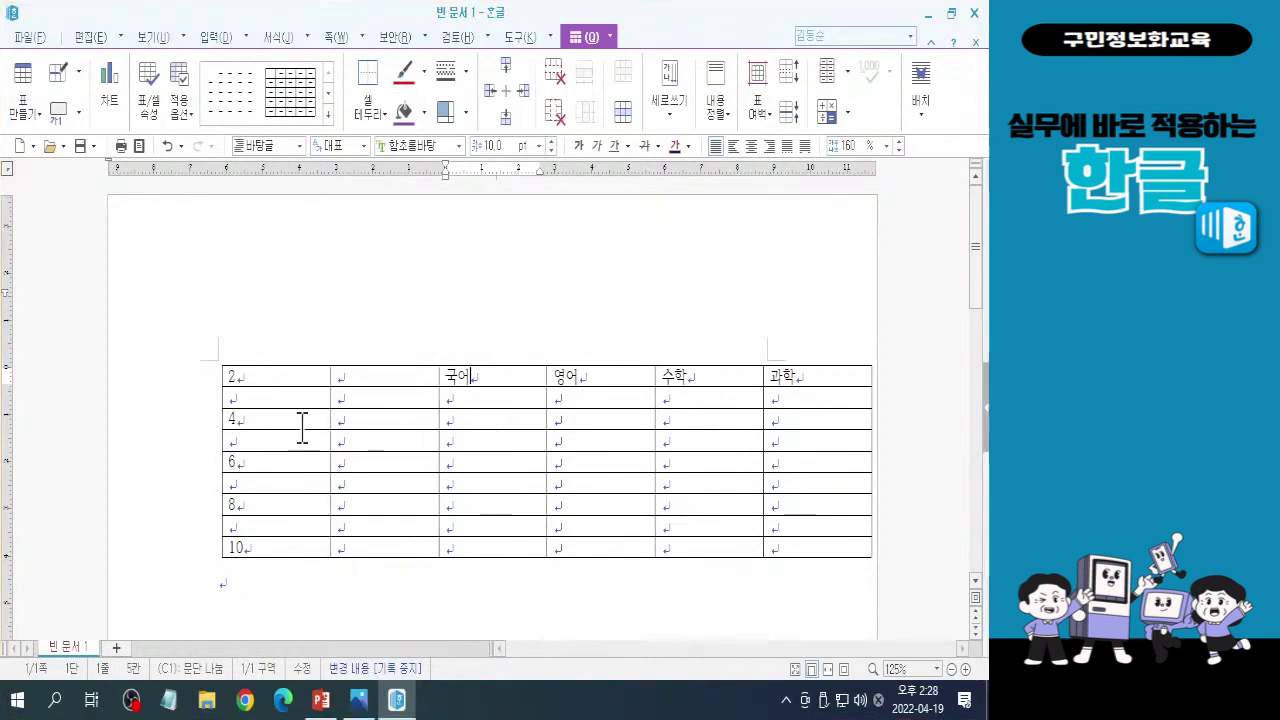
{"action": "left_click", "coordinate": [524, 309]}
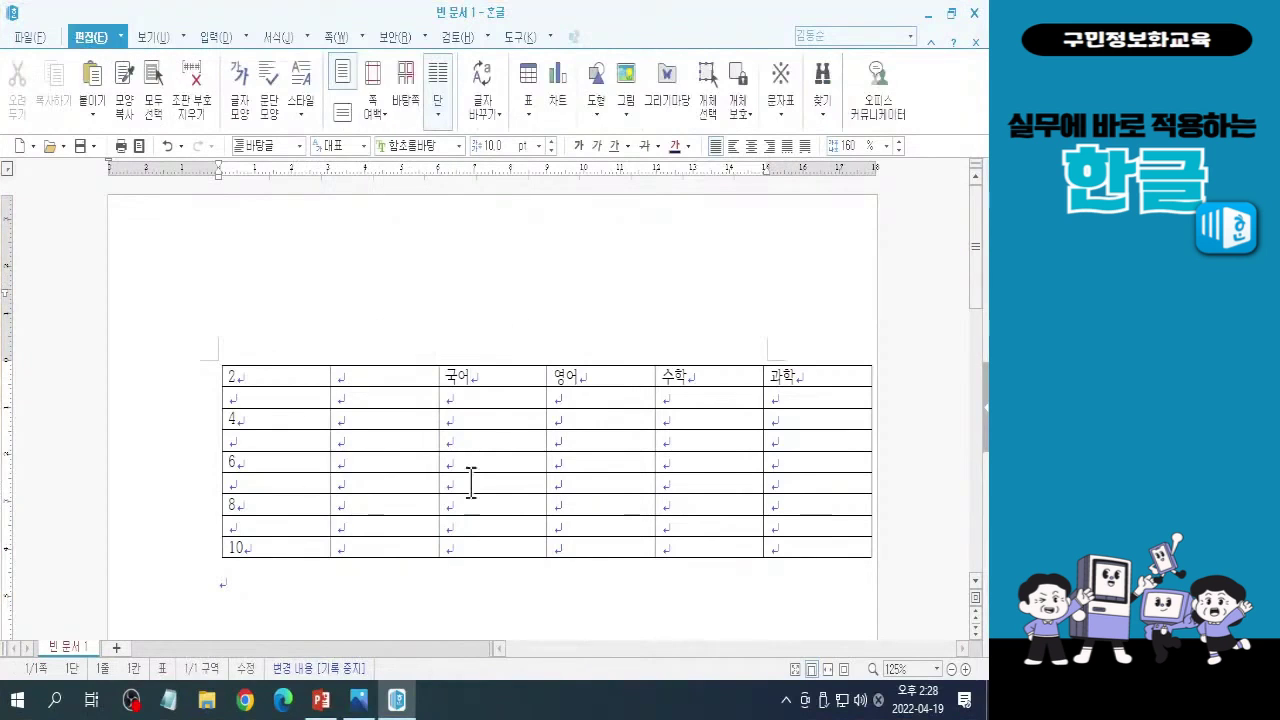
Mark the empty column before 국어 with temporary red annotations, clear them, and delete that column.
{"action": "left_click", "coordinate": [382, 373]}
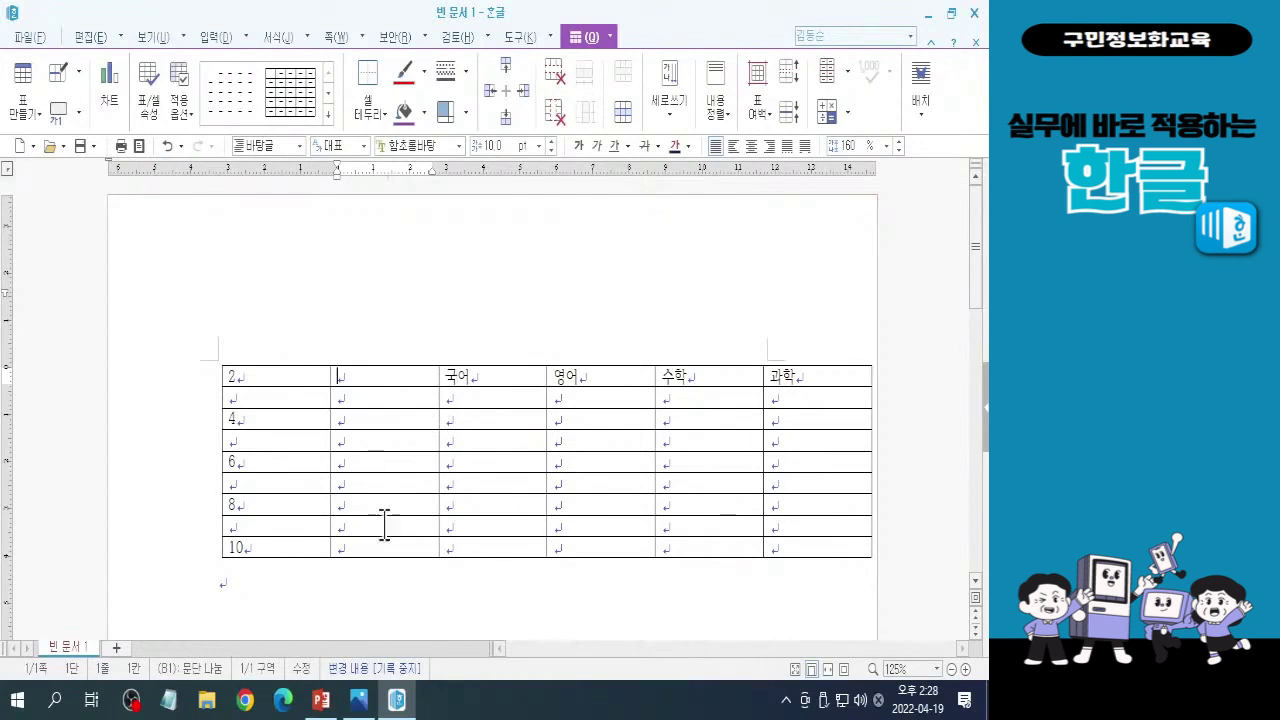
{"action": "left_click", "coordinate": [380, 400]}
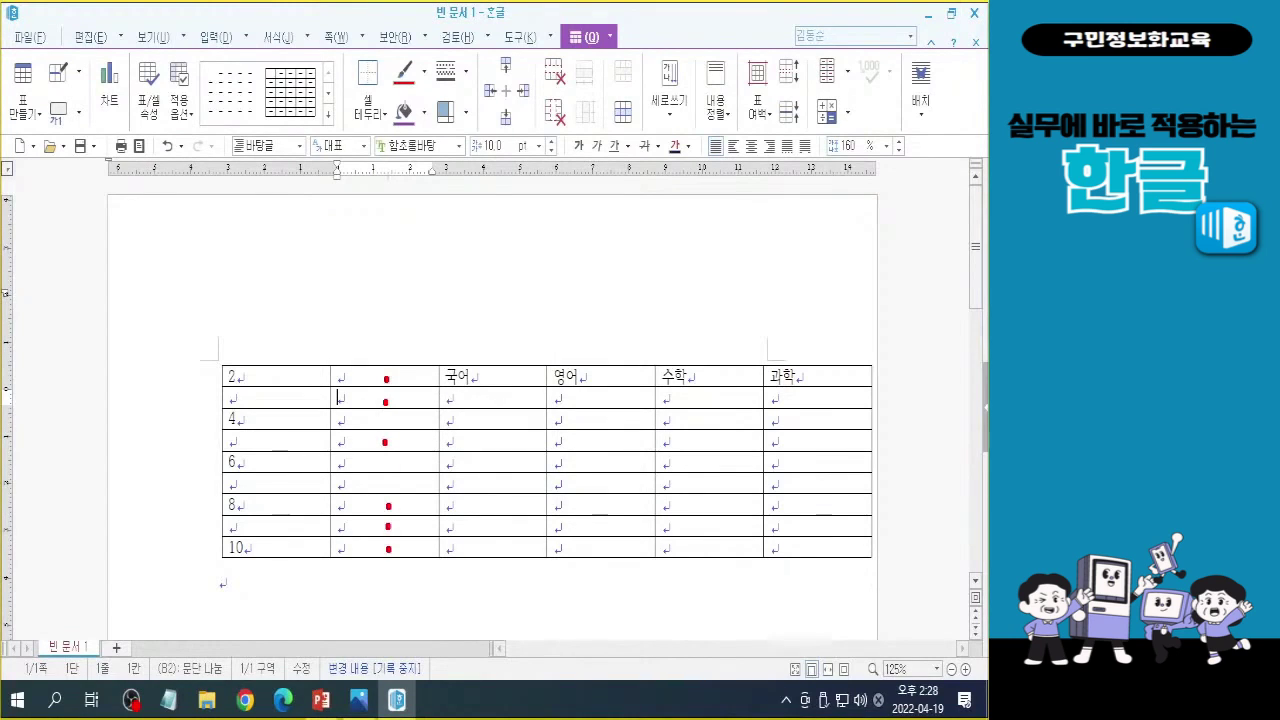
{"action": "left_click_drag", "start_coordinate": [325, 302], "coordinate": [441, 628]}
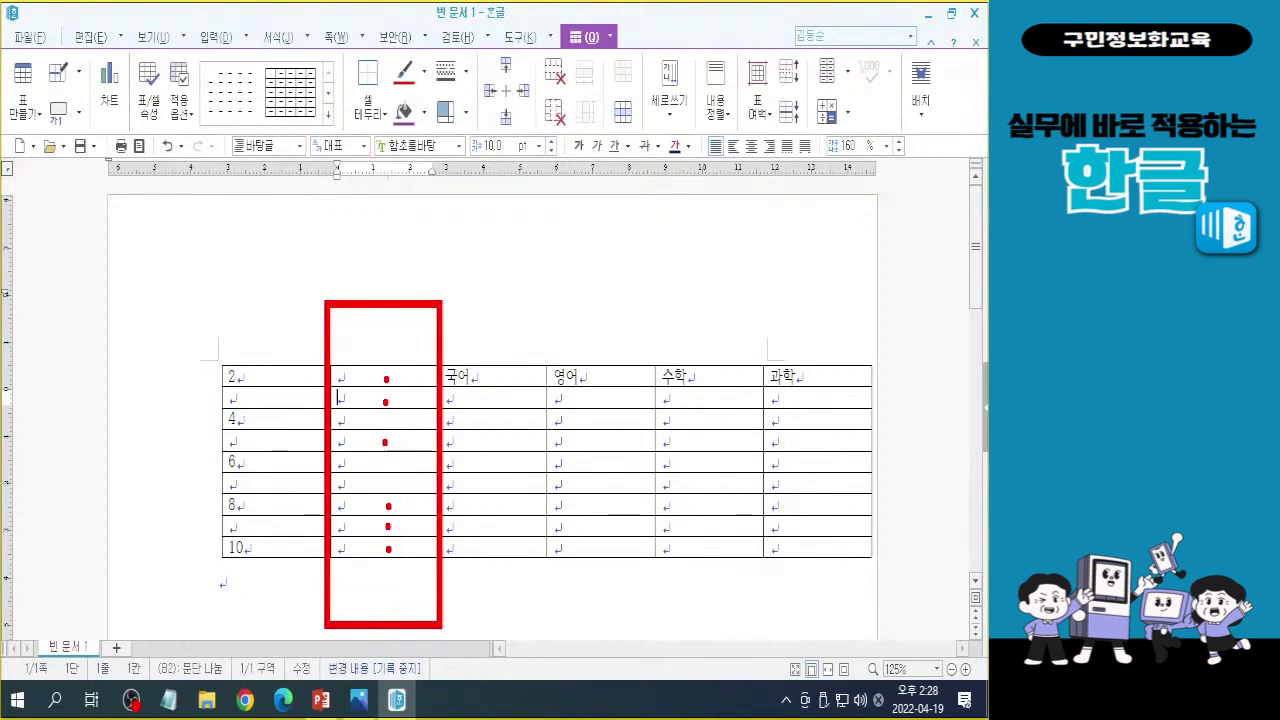
{"action": "key", "text": "Escape"}
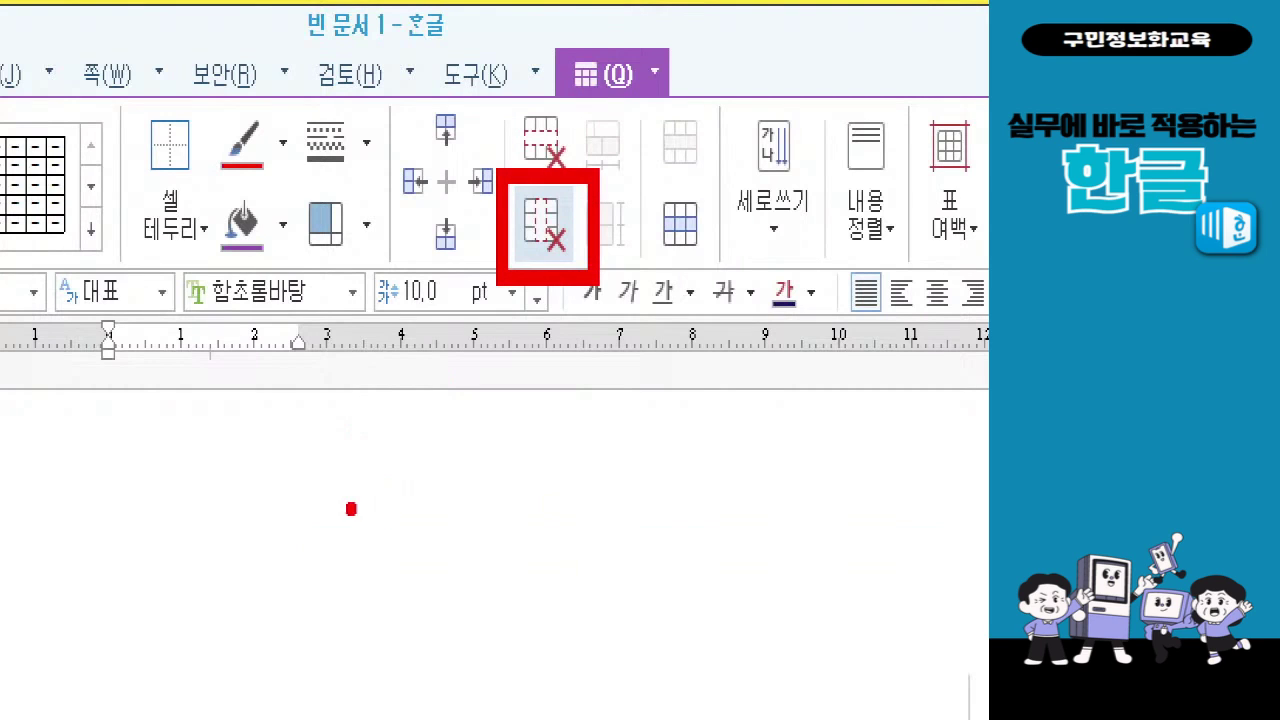
{"action": "left_click_drag", "start_coordinate": [376, 148], "coordinate": [376, 702]}
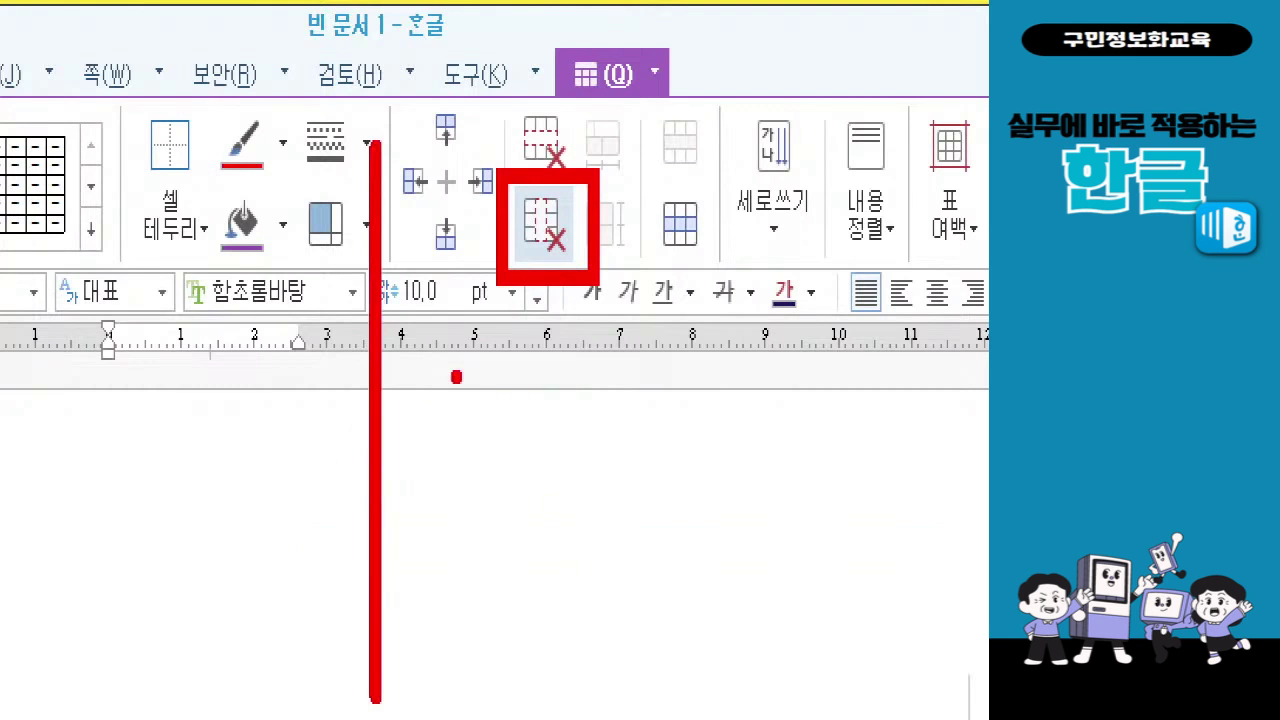
{"action": "key", "text": "Escape"}
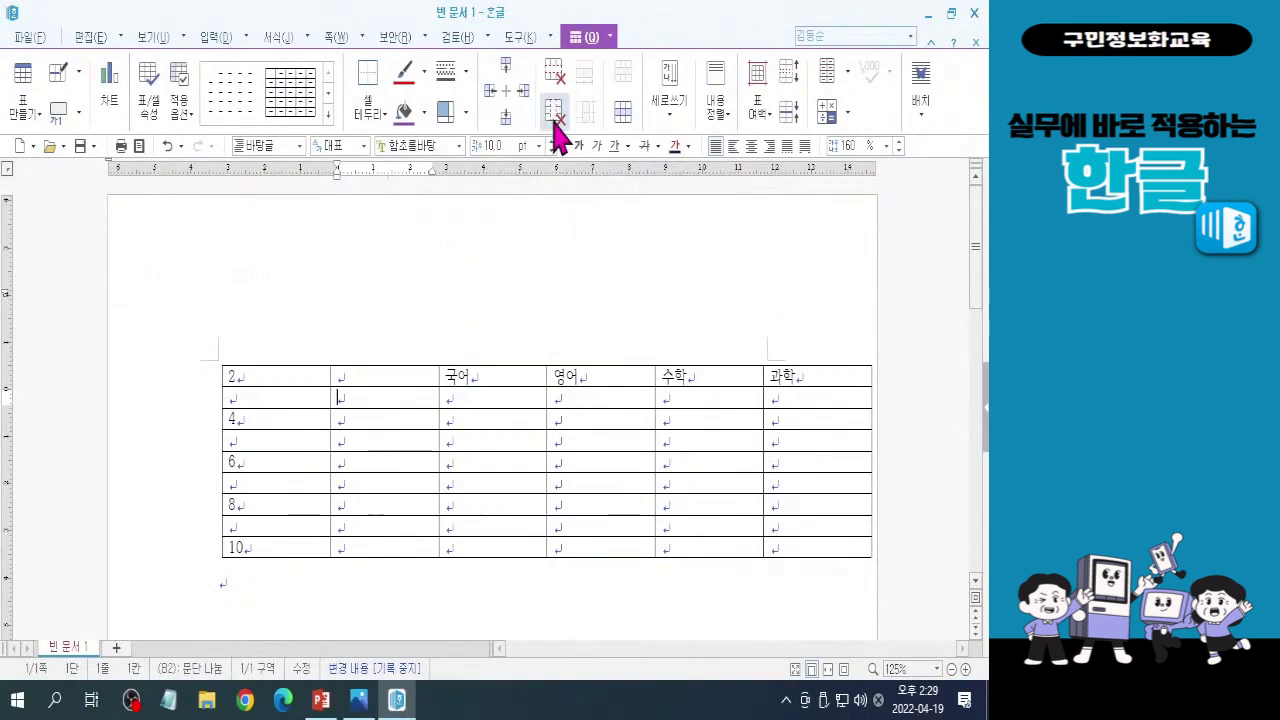
{"action": "left_click", "coordinate": [554, 120]}
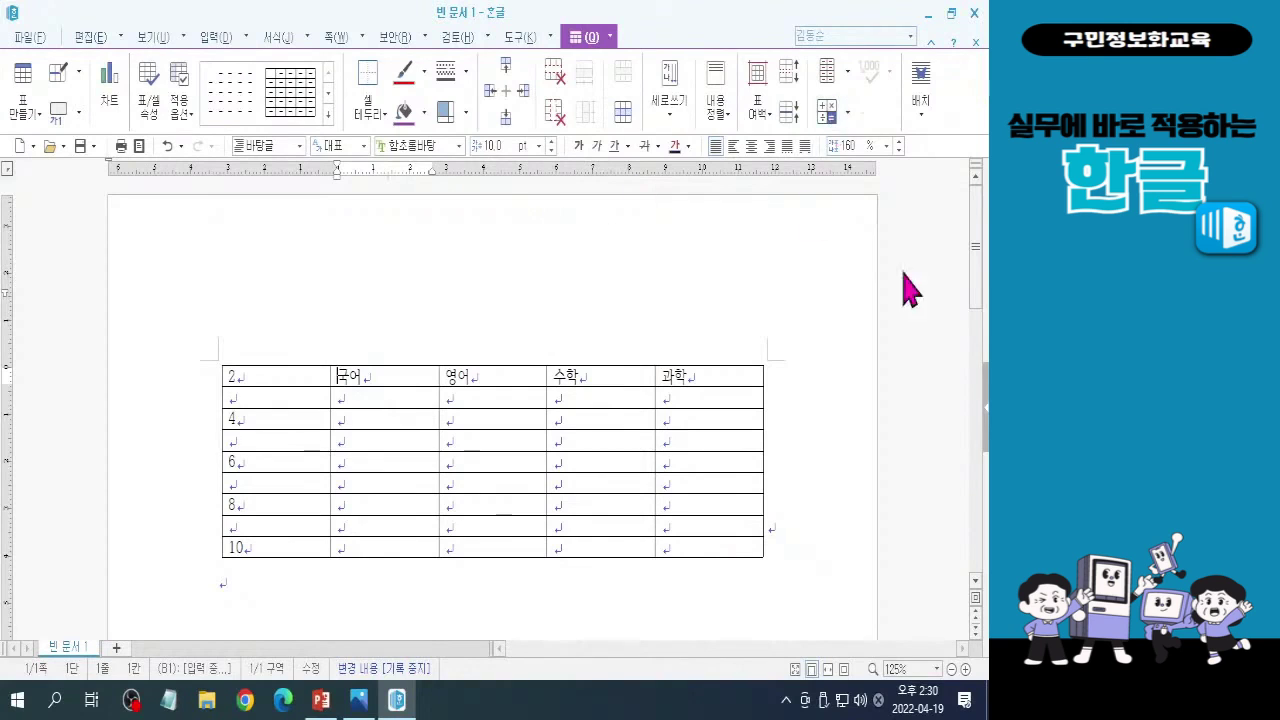
Close Hangul without saving the practice document.
{"action": "left_click", "coordinate": [974, 13]}
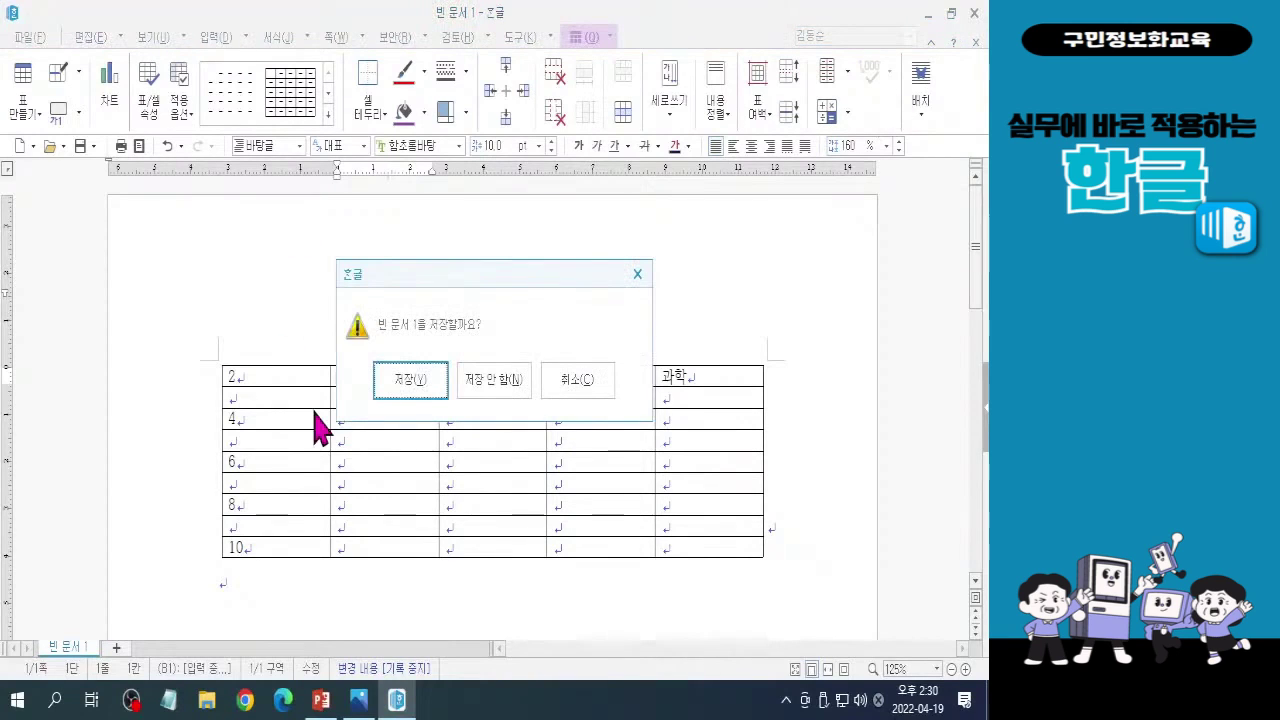
{"action": "left_click", "coordinate": [500, 380]}
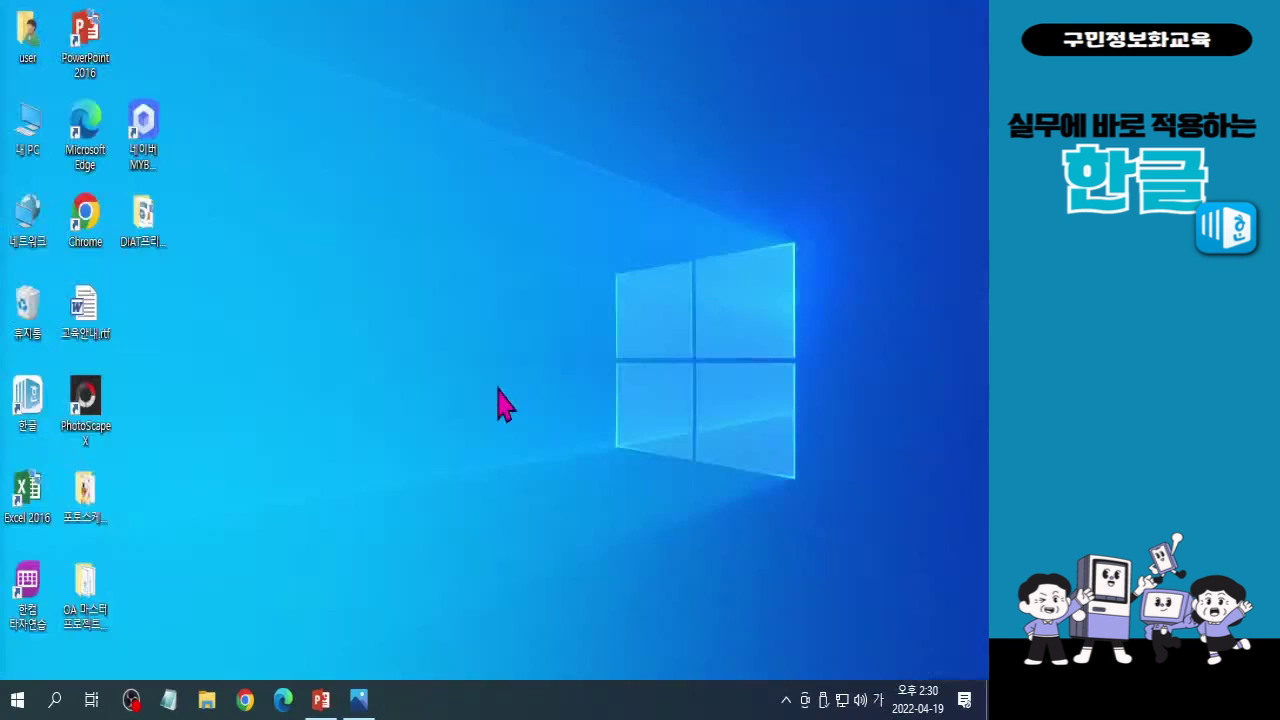